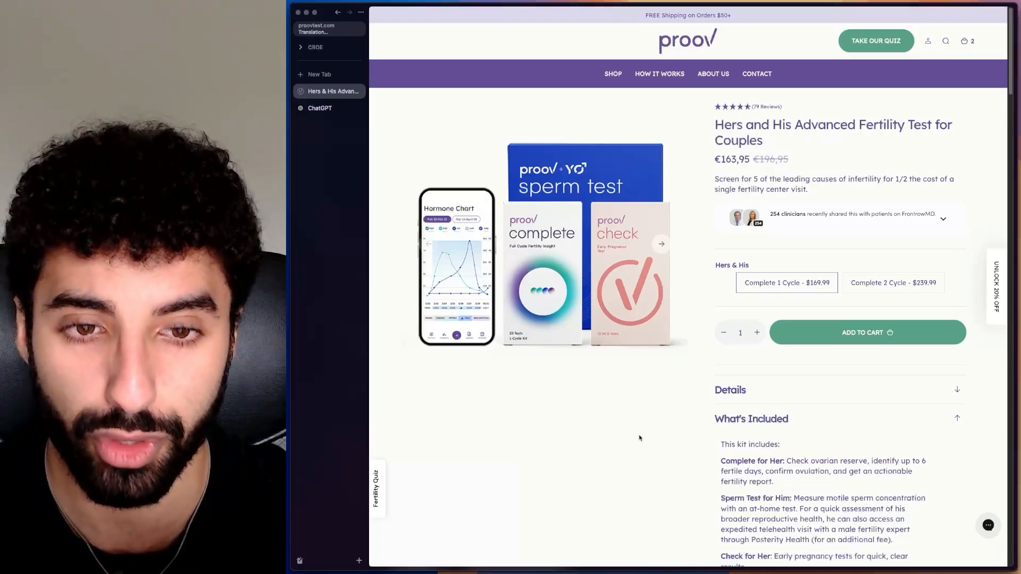
# Examine the Hers and His Advanced Fertility Test product page, from pricing, cycle options and included items to the Hers & His Kit section.
pyautogui.scroll(-6, 640, 438)
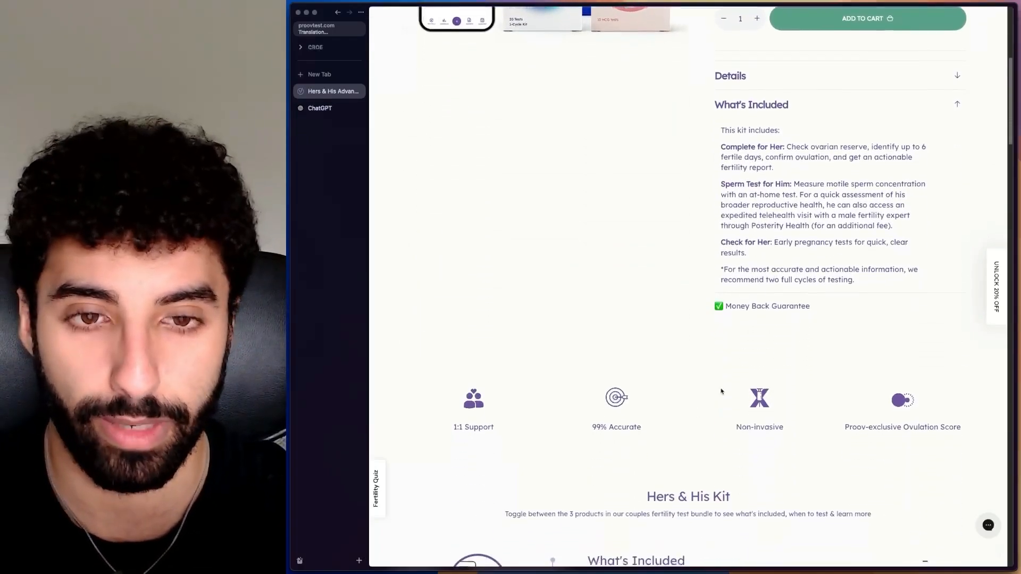
pyautogui.scroll(4, 721, 392)
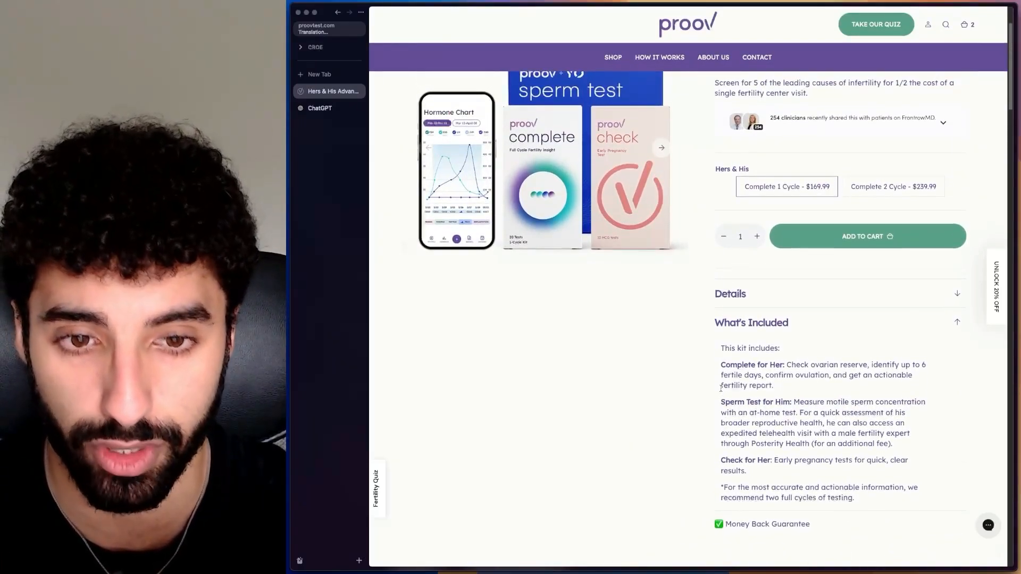
pyautogui.scroll(-3, 722, 389)
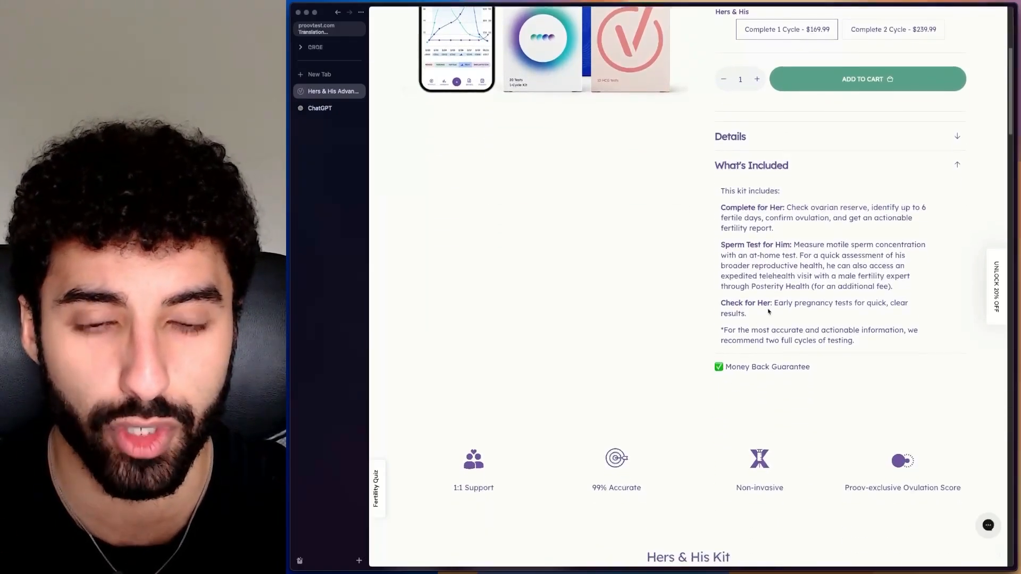
pyautogui.scroll(3, 768, 311)
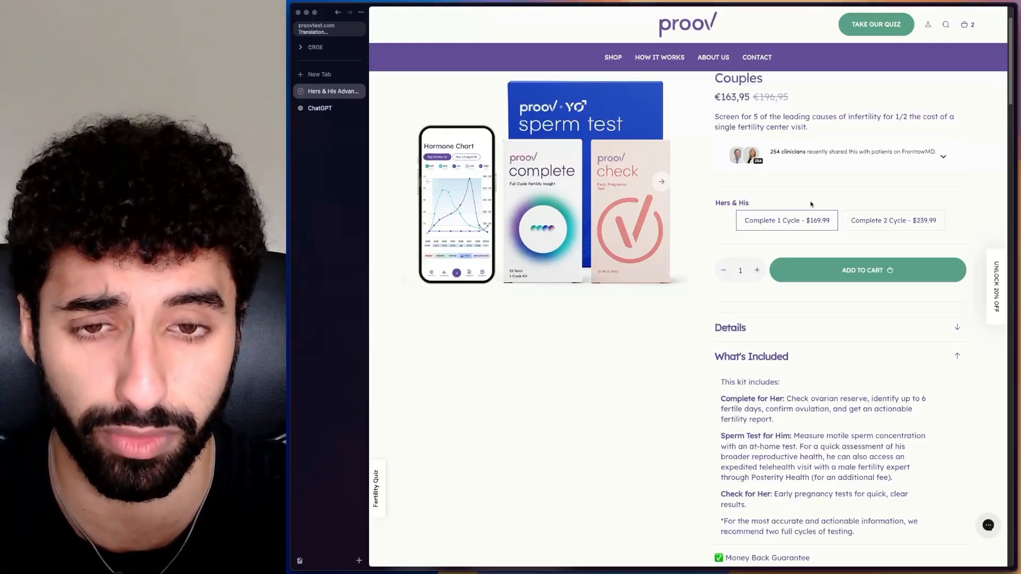
pyautogui.scroll(2, 810, 205)
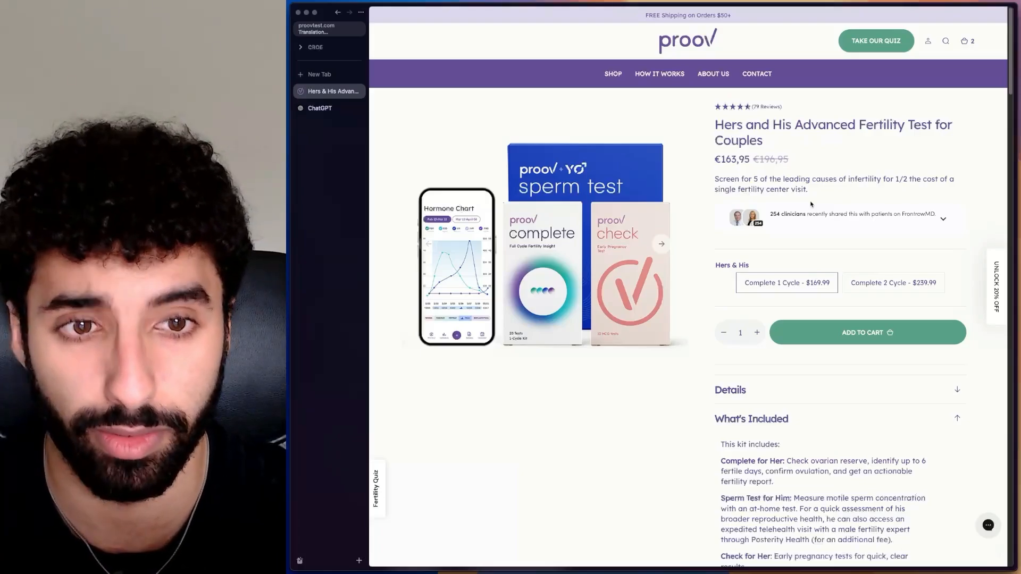
pyautogui.scroll(-3, 811, 204)
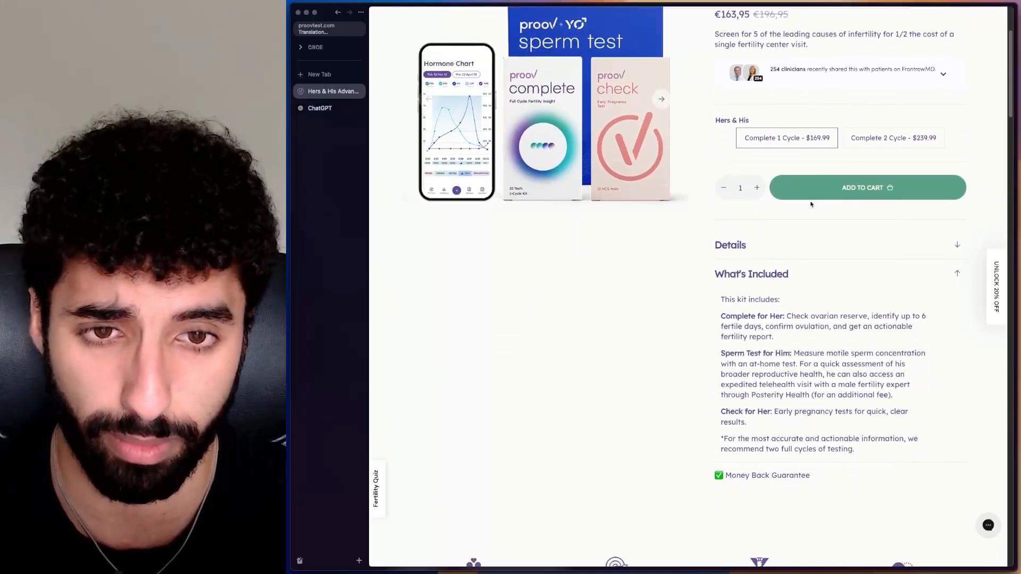
pyautogui.scroll(-3, 678, 311)
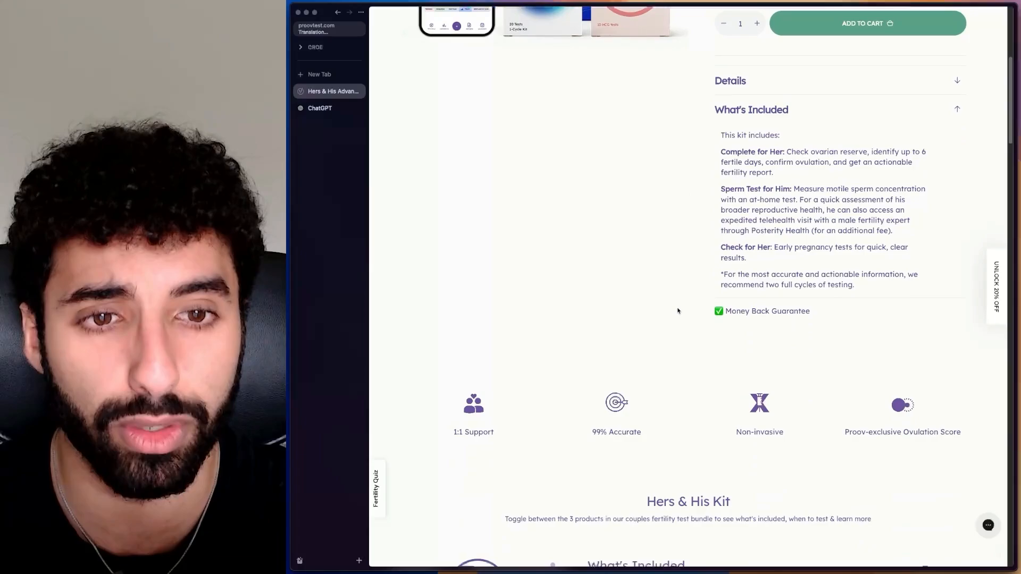
pyautogui.scroll(-4, 678, 311)
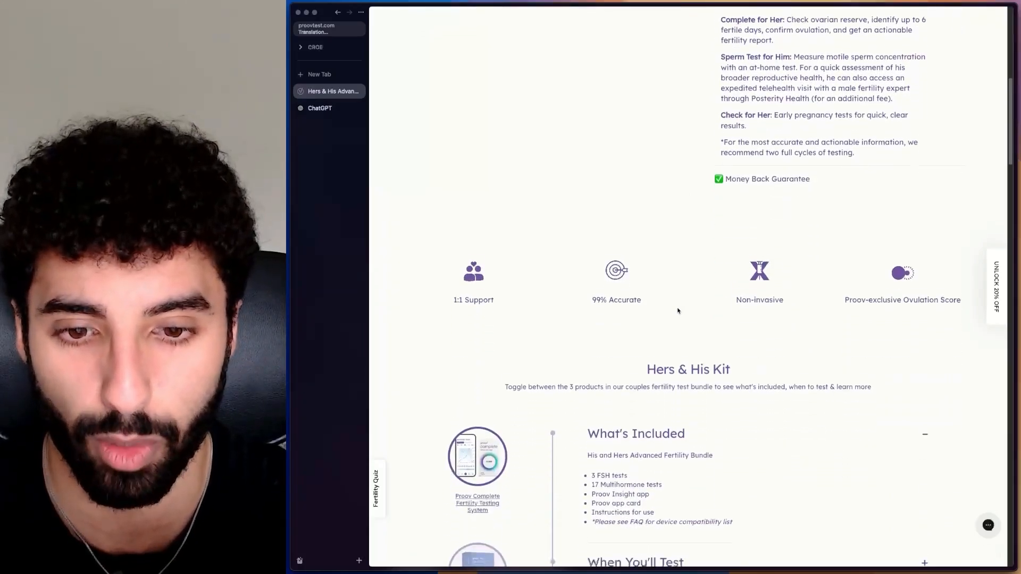
pyautogui.scroll(-3, 679, 311)
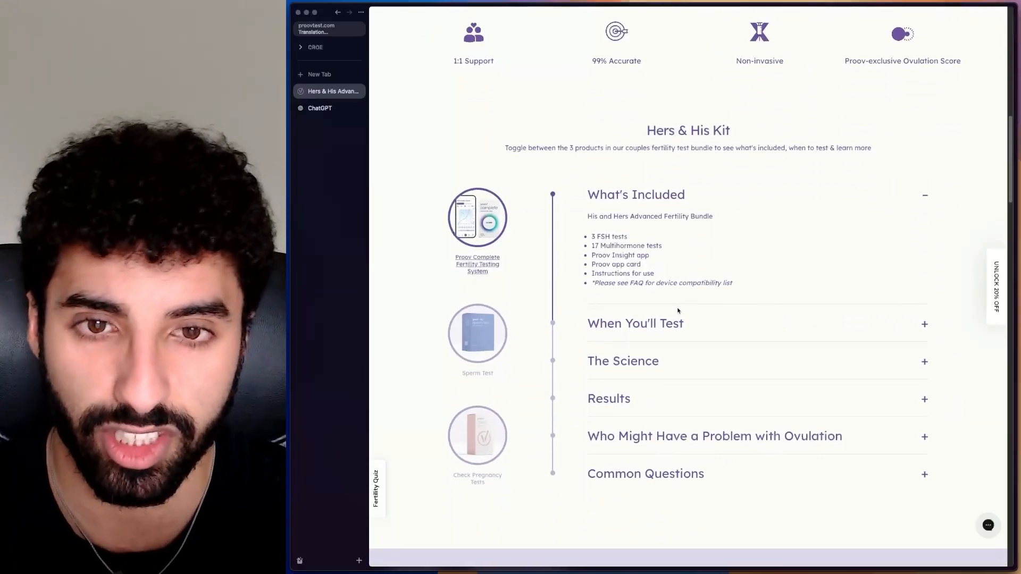
pyautogui.scroll(-3, 678, 312)
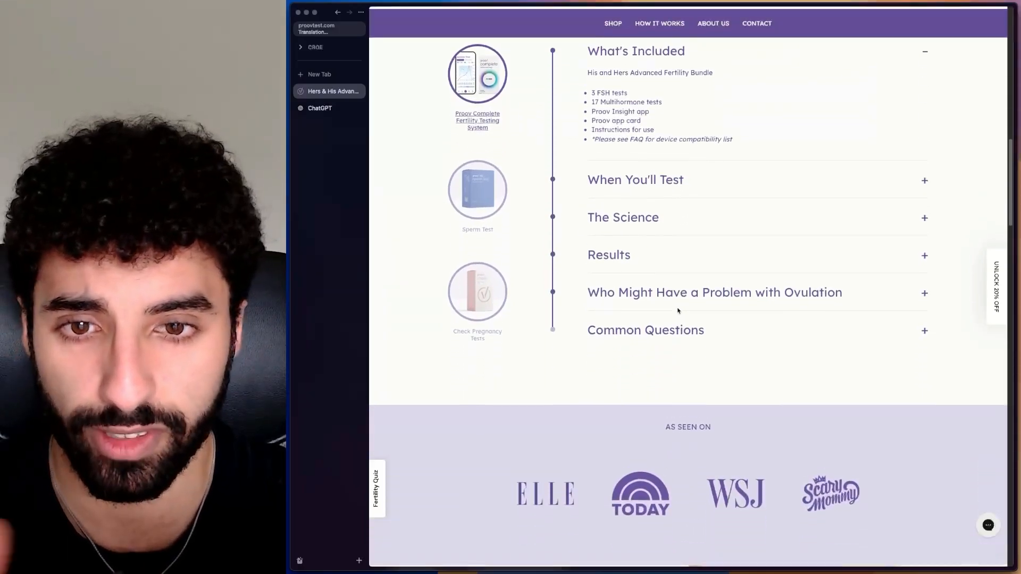
# Expand the "When You'll Test" section of the Hers & His Kit and read its testing instructions.
pyautogui.scroll(2, 699, 268)
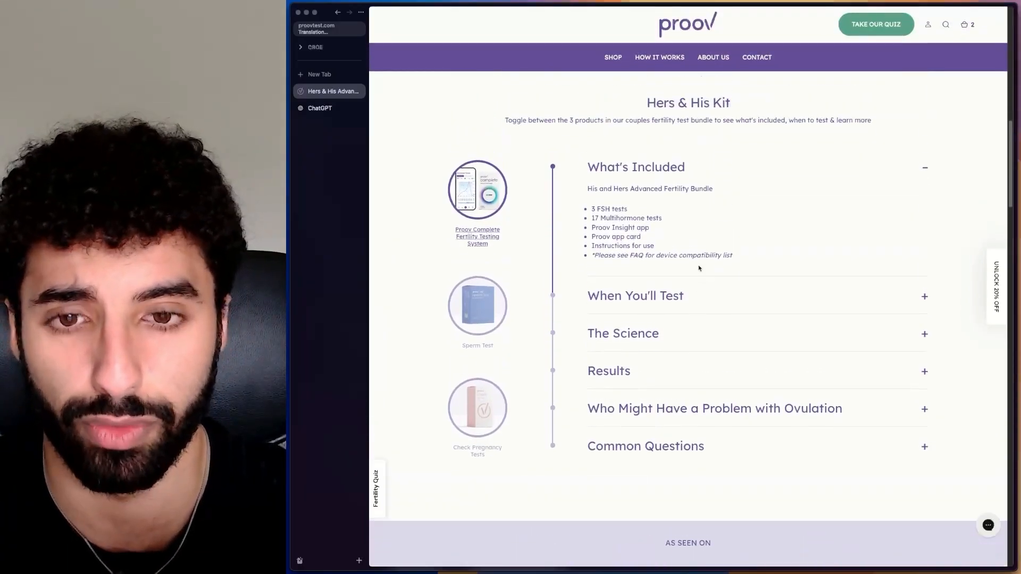
pyautogui.click(656, 296)
pyautogui.scroll(-3, 739, 251)
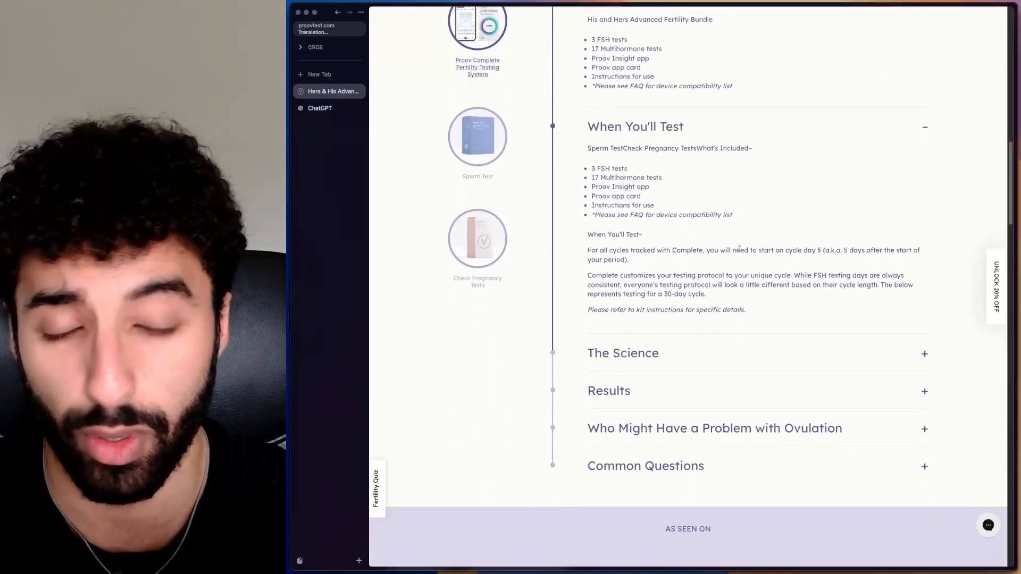
pyautogui.scroll(-3, 739, 249)
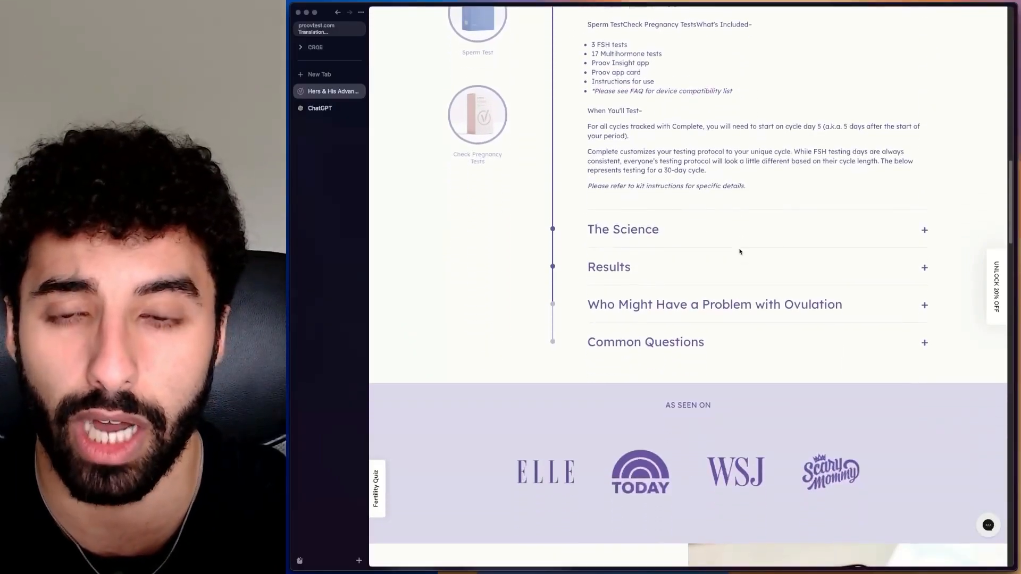
pyautogui.scroll(2, 680, 299)
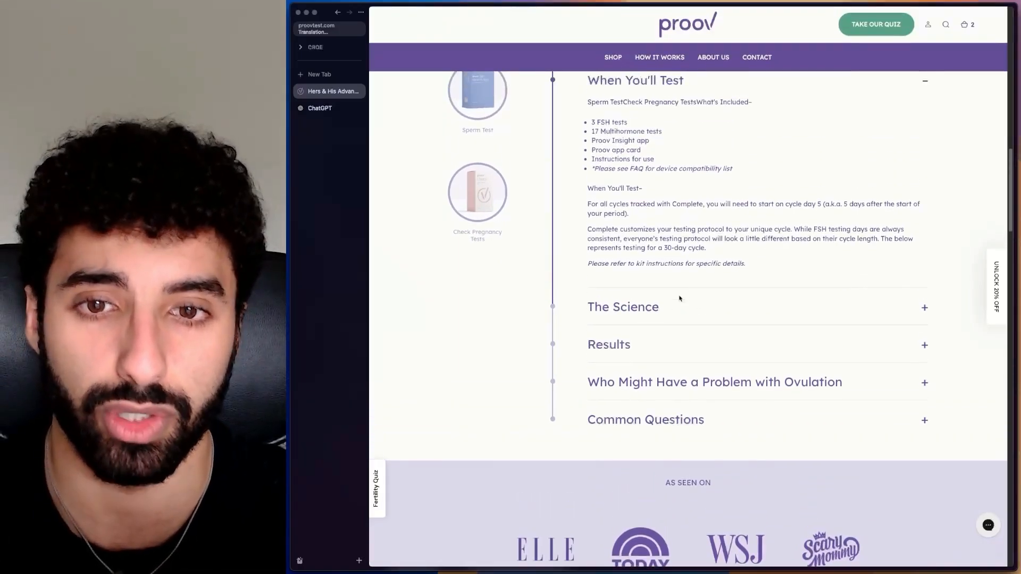
pyautogui.scroll(3, 680, 299)
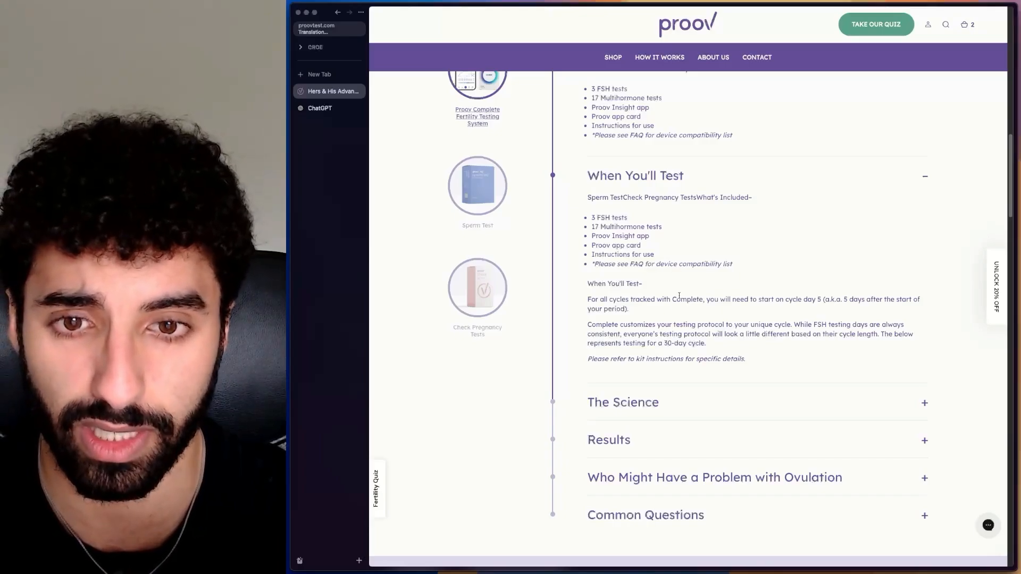
pyautogui.scroll(1, 679, 296)
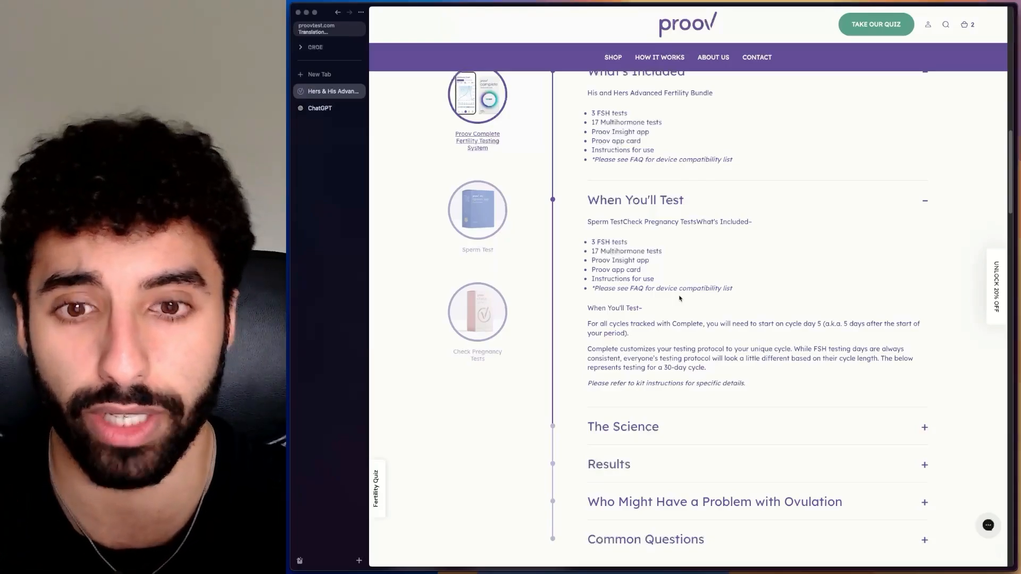
pyautogui.scroll(-5, 679, 299)
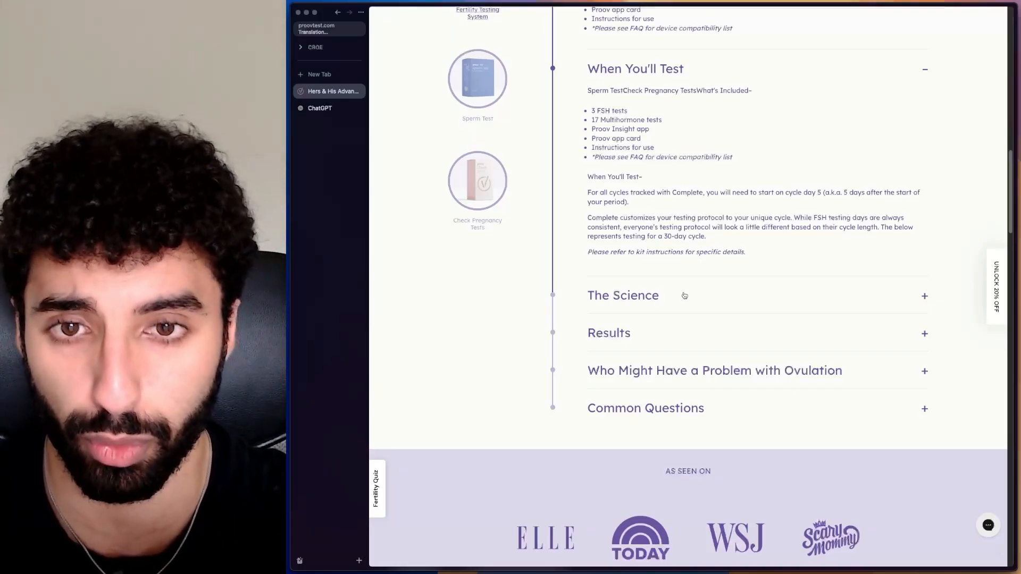
# Expand "The Science" section of the kit details and review its hormone explanations and the press logos below.
pyautogui.click(650, 304)
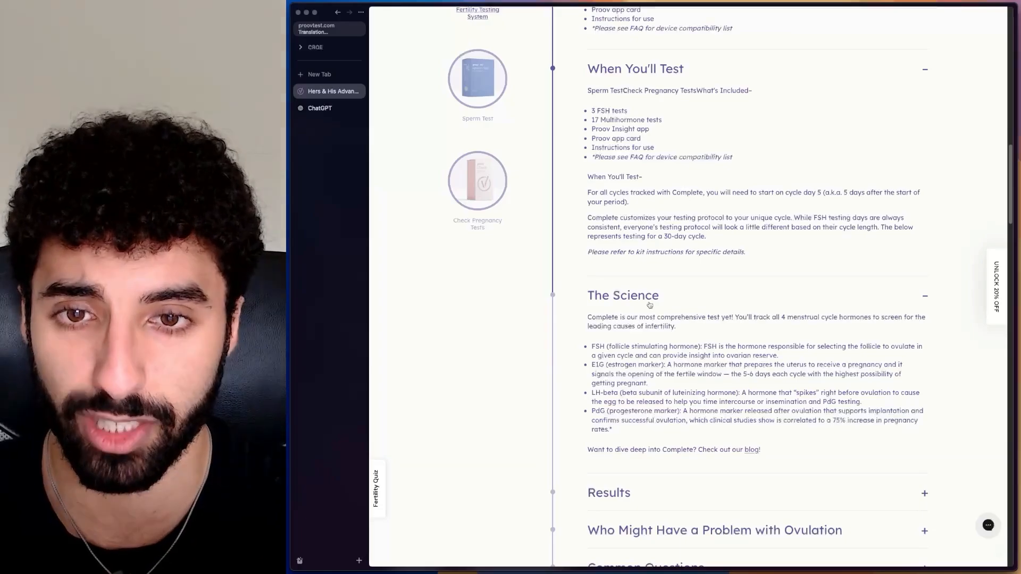
pyautogui.scroll(-5, 650, 305)
pyautogui.scroll(2, 650, 305)
pyautogui.scroll(-2, 650, 305)
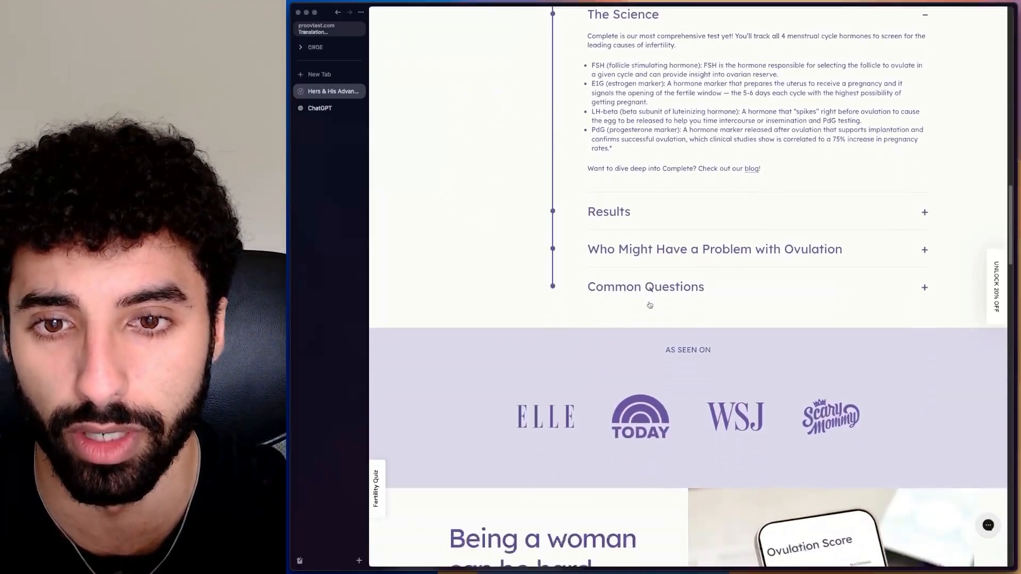
pyautogui.scroll(-2, 650, 305)
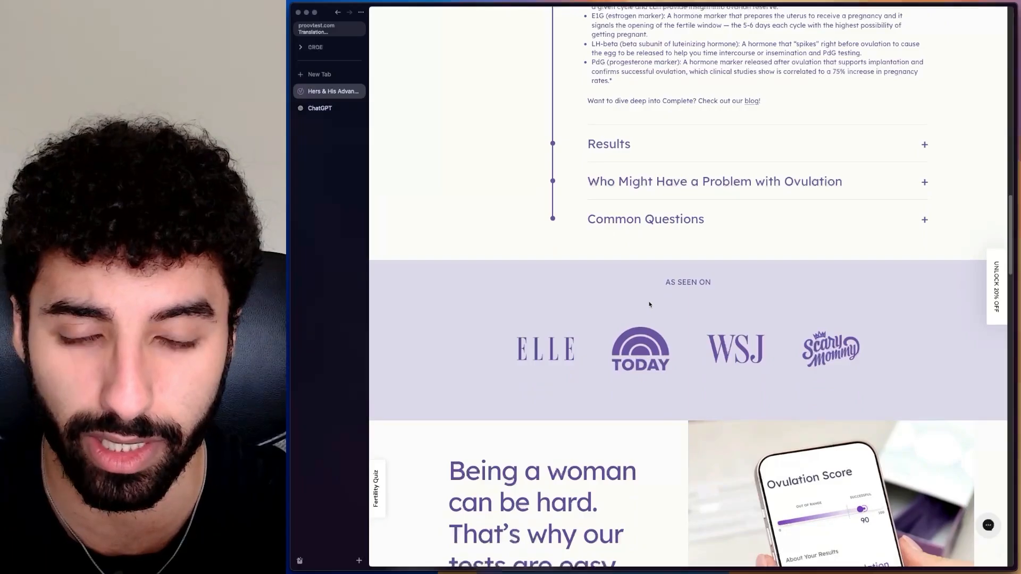
# Examine the customer reviews of the fertility kit and sperm test for buyers' experiences, struggles and reasons for purchase.
pyautogui.scroll(-20, 676, 231)
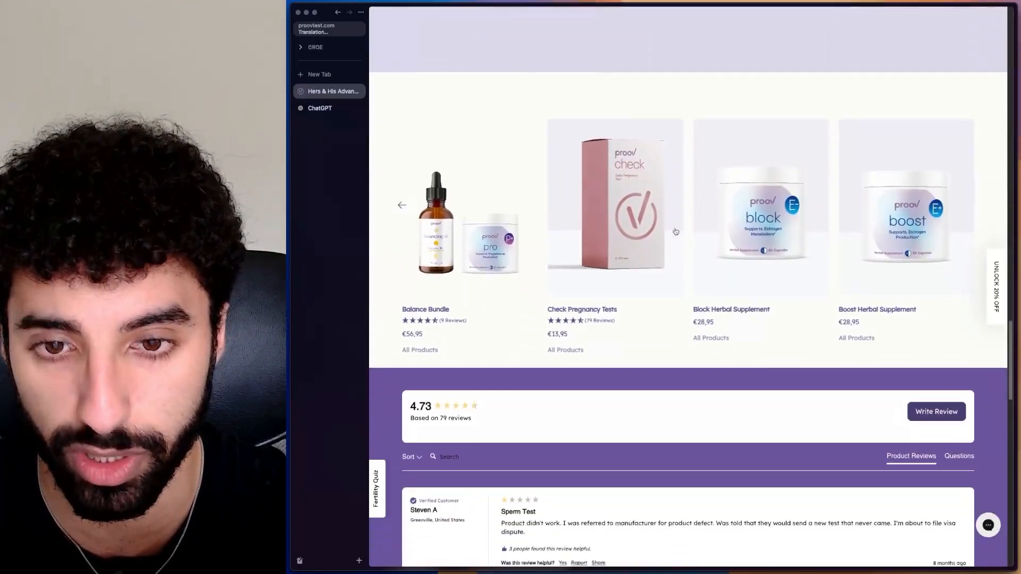
pyautogui.scroll(-7, 675, 231)
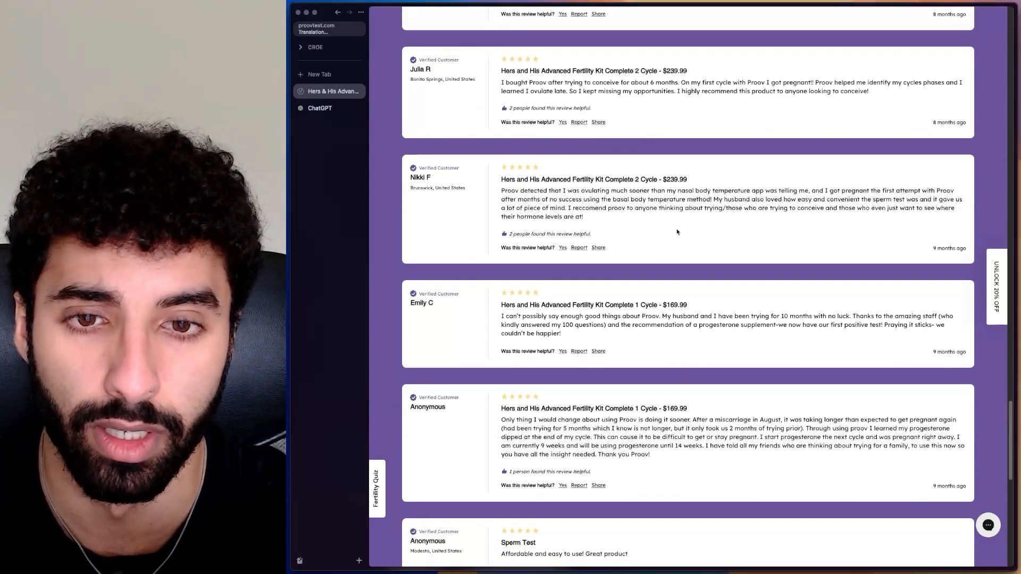
pyautogui.scroll(-1, 677, 232)
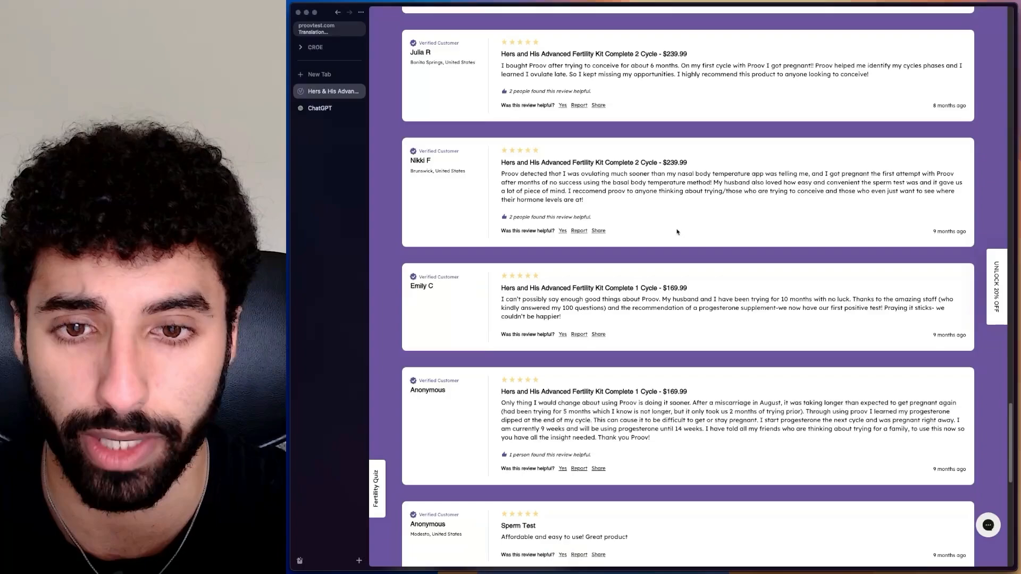
pyautogui.scroll(-10, 677, 231)
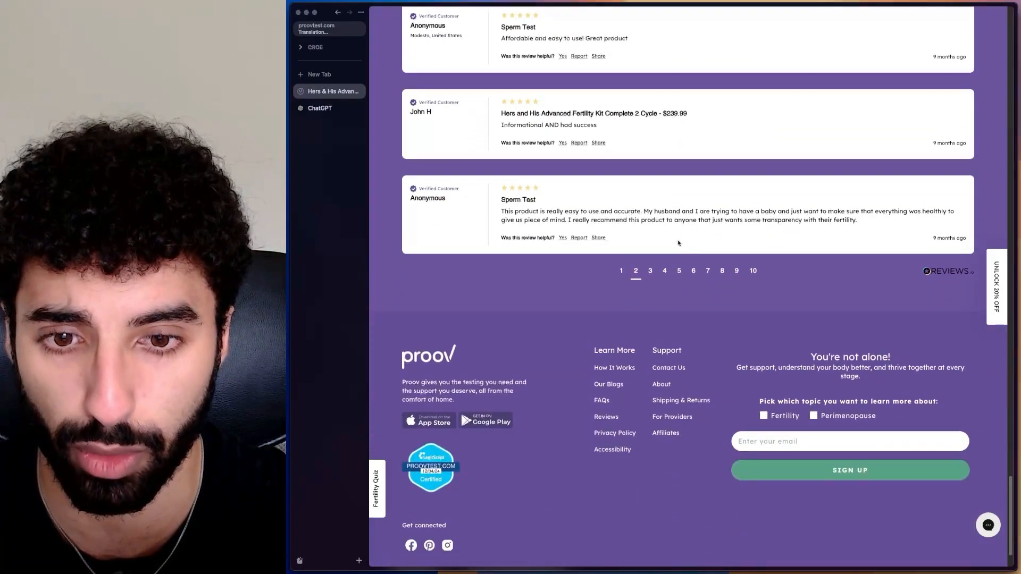
pyautogui.scroll(10, 678, 305)
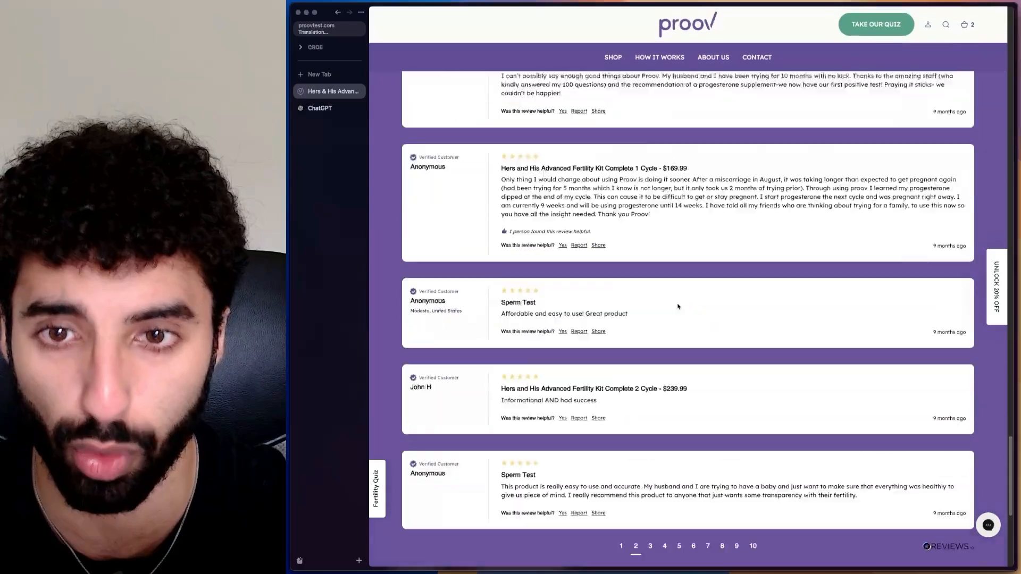
pyautogui.scroll(-1, 678, 305)
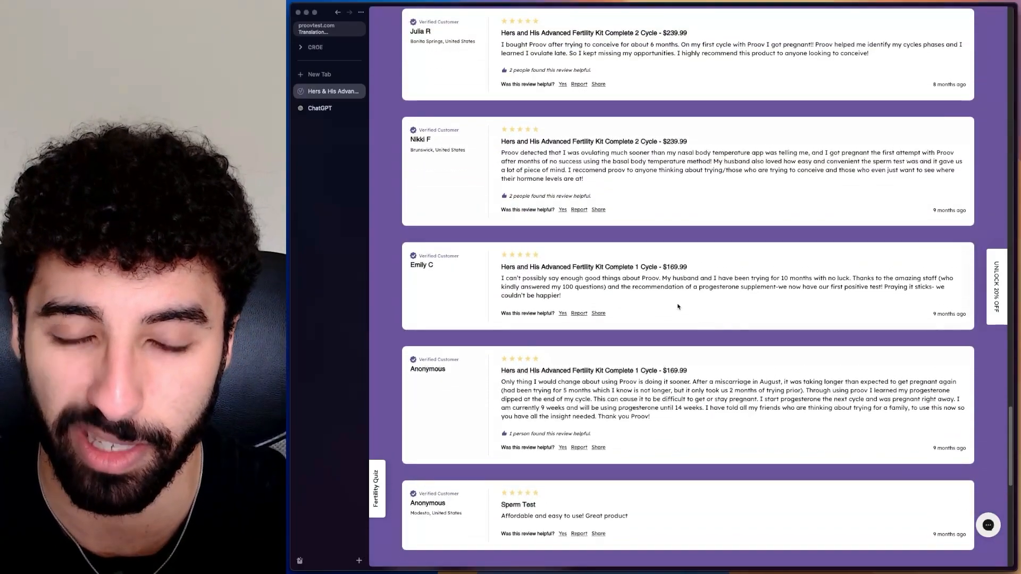
pyautogui.scroll(2, 678, 307)
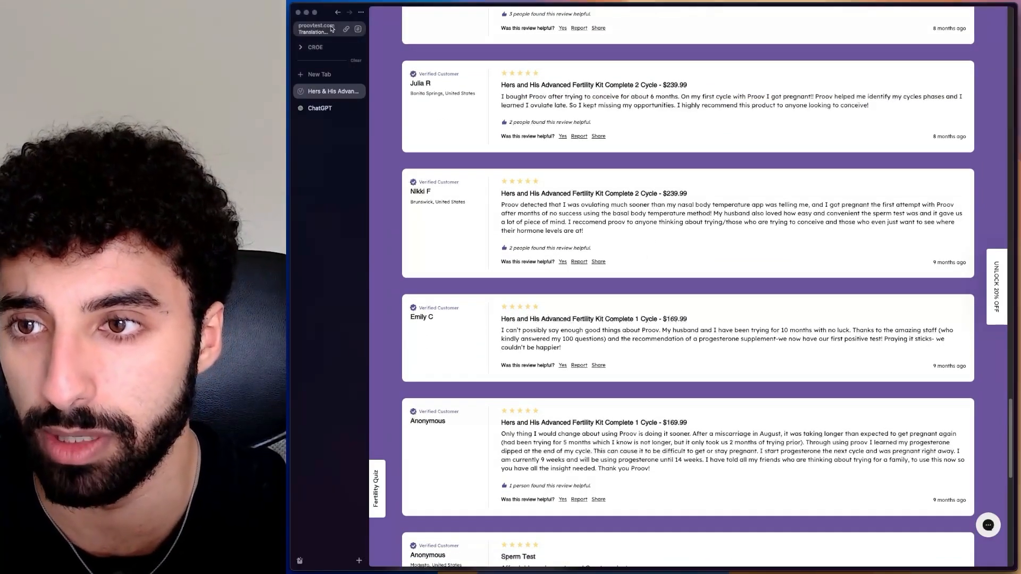
pyautogui.scroll(-4, 580, 153)
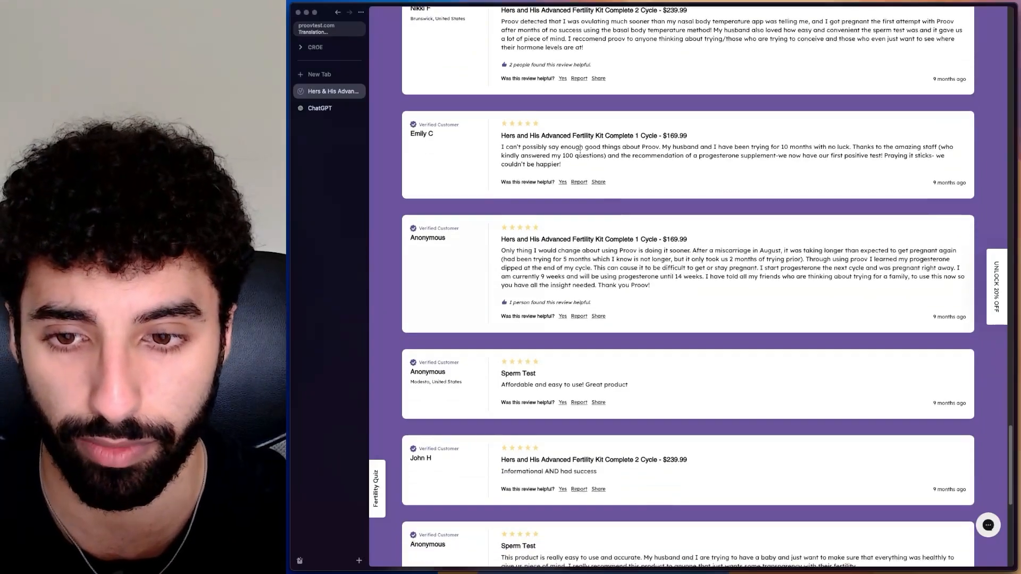
pyautogui.scroll(-2, 581, 153)
pyautogui.scroll(-1, 581, 156)
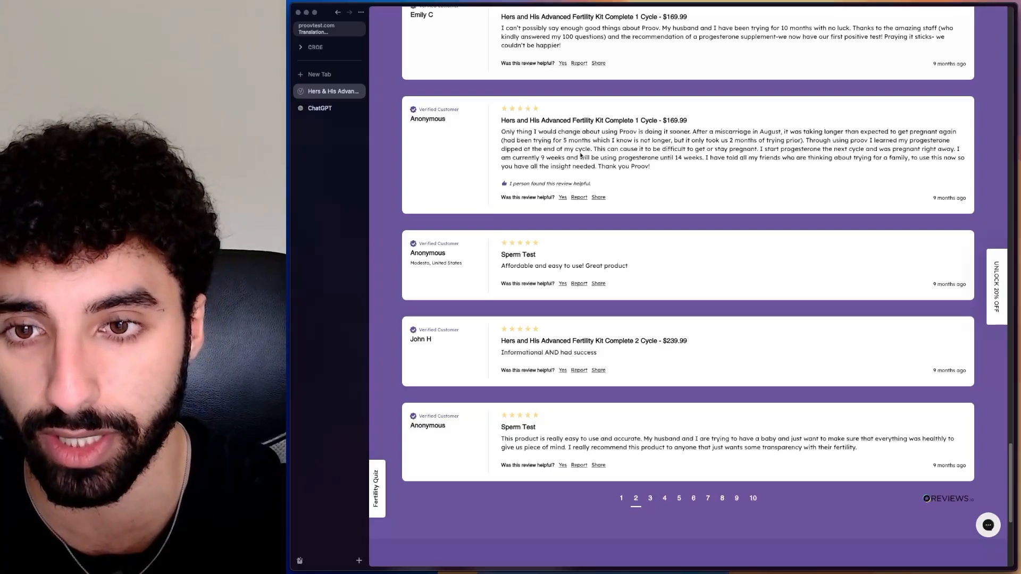
pyautogui.scroll(5, 581, 155)
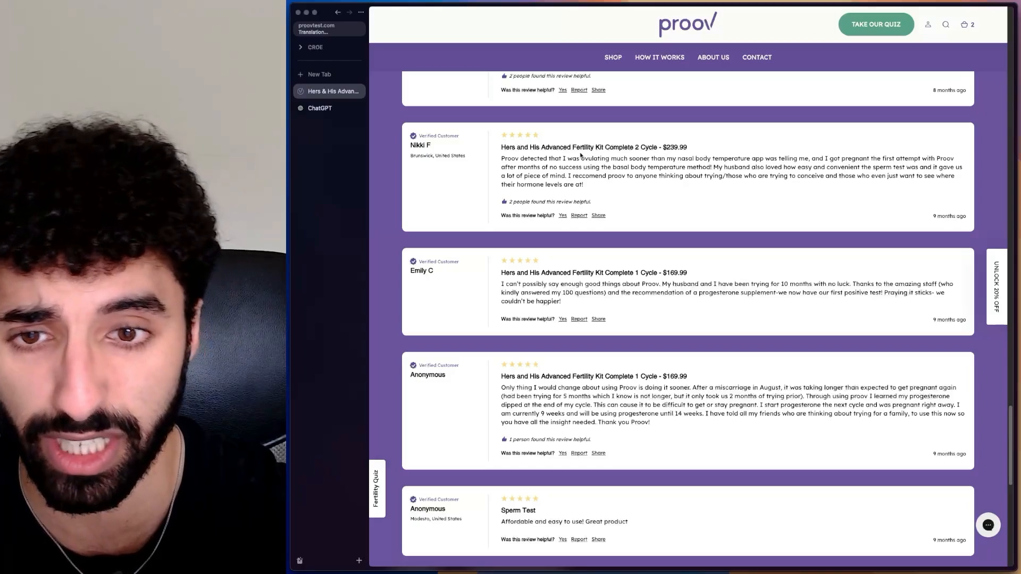
pyautogui.scroll(-1, 581, 155)
pyautogui.scroll(-5, 580, 156)
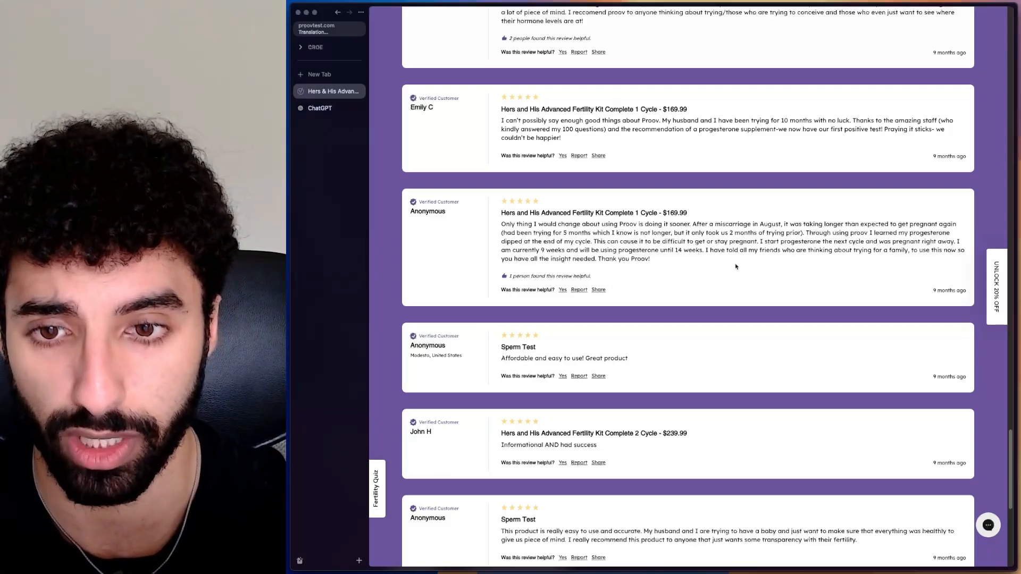
pyautogui.scroll(2, 715, 259)
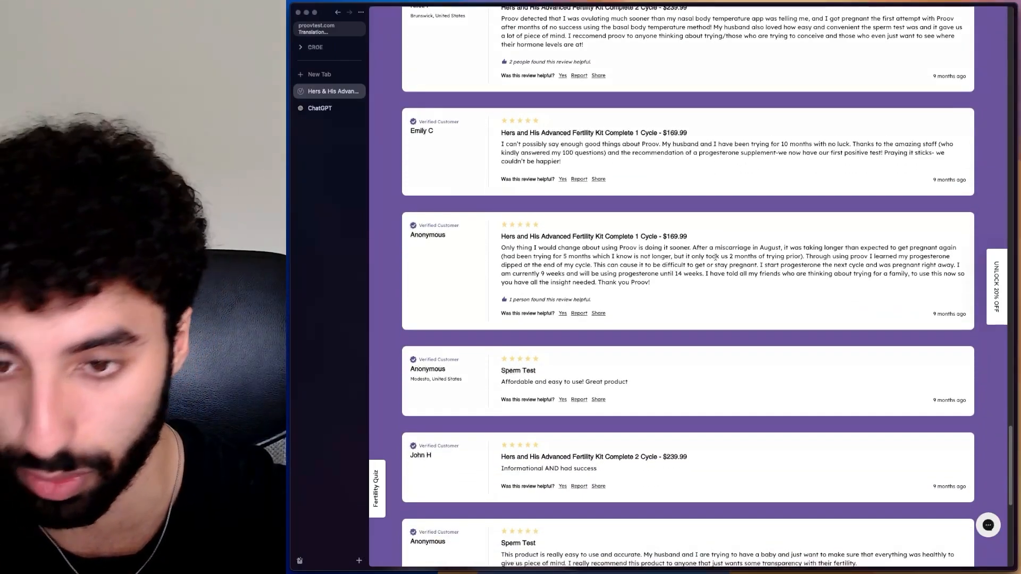
pyautogui.scroll(-1, 716, 258)
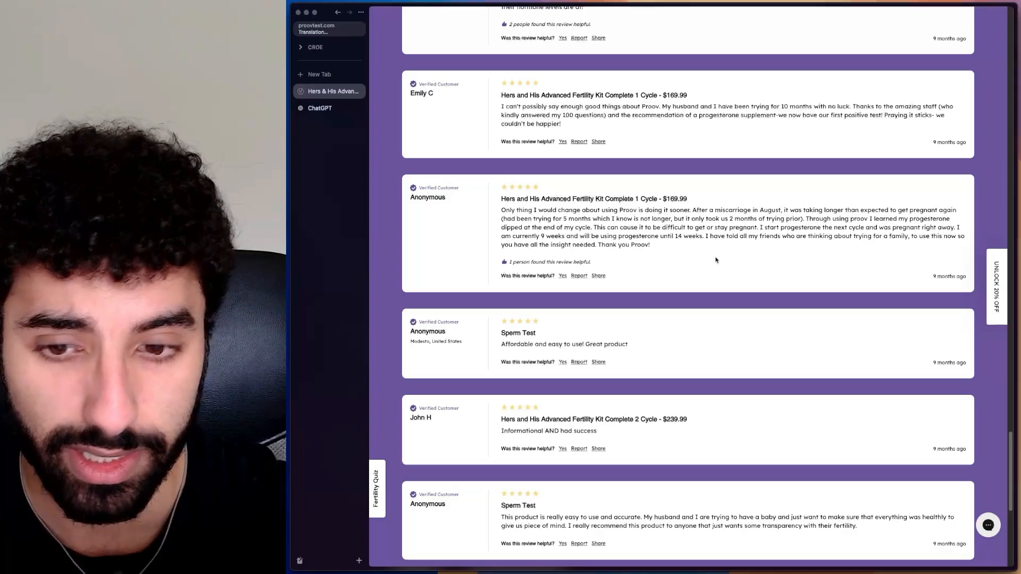
pyautogui.scroll(-3, 715, 259)
pyautogui.scroll(-1, 716, 259)
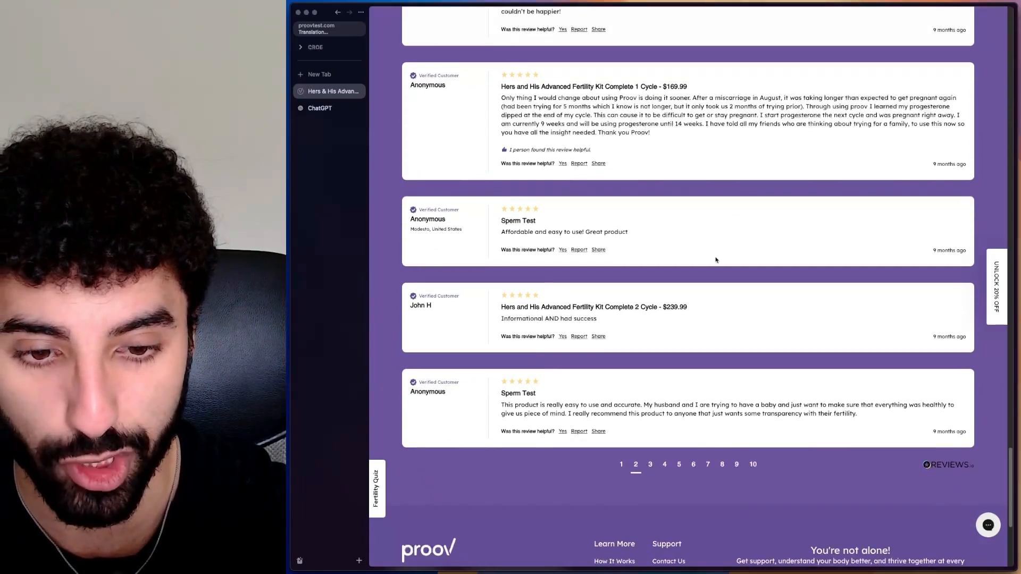
pyautogui.scroll(6, 717, 260)
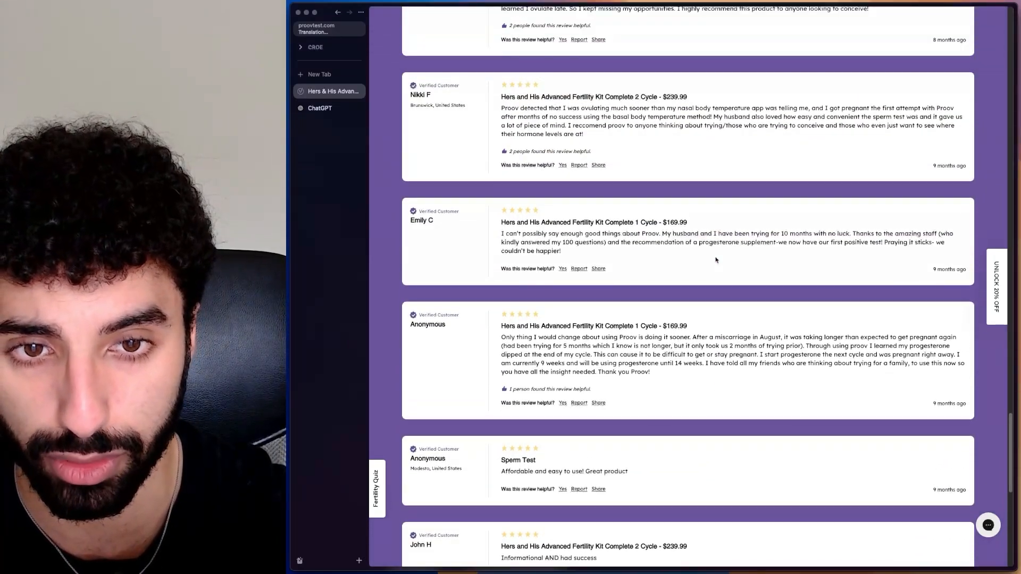
# Read the remaining reviews on this page, highlighting the "nasal body temperature" app mention and the couple "trying for 10 months".
pyautogui.scroll(1, 611, 164)
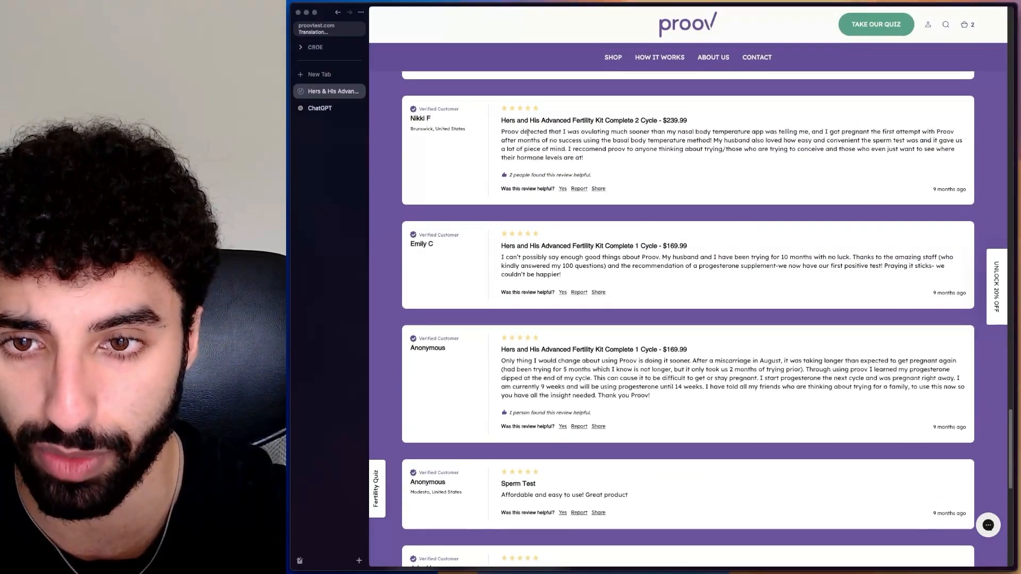
pyautogui.moveTo(528, 132); pyautogui.dragTo(626, 133)
pyautogui.click(625, 132)
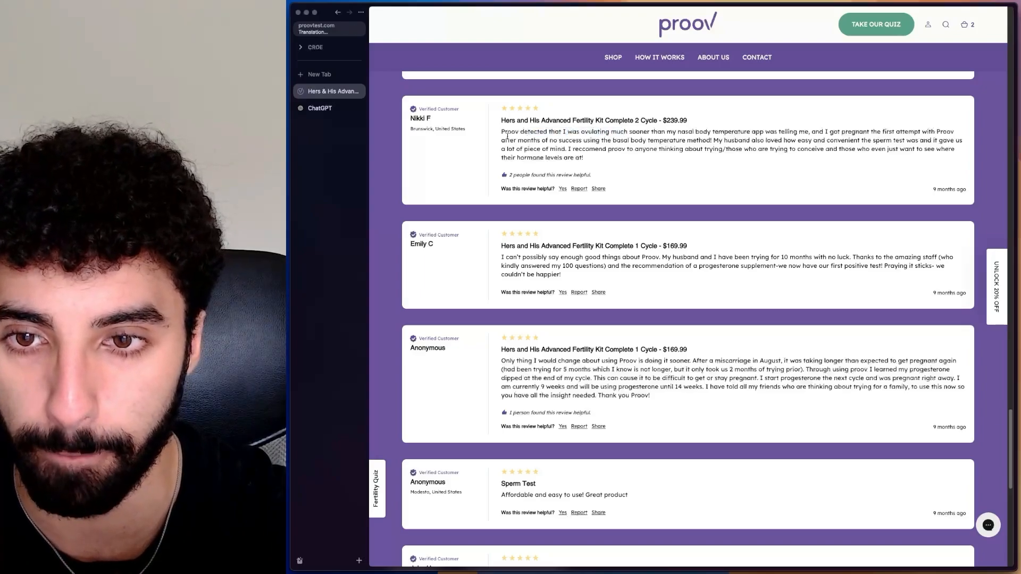
pyautogui.moveTo(502, 132); pyautogui.dragTo(517, 132)
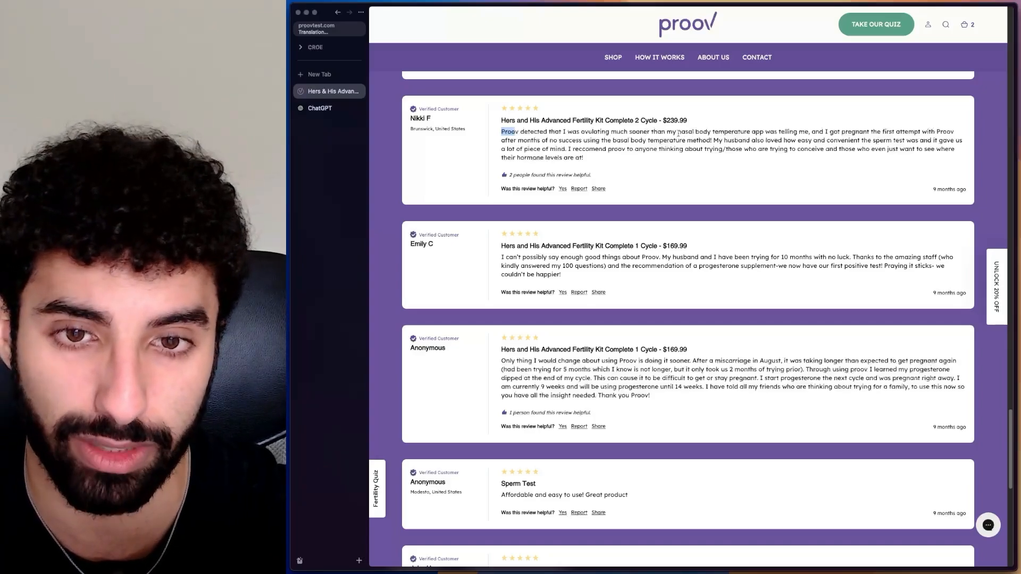
pyautogui.moveTo(679, 132); pyautogui.dragTo(745, 133)
pyautogui.scroll(-3, 745, 136)
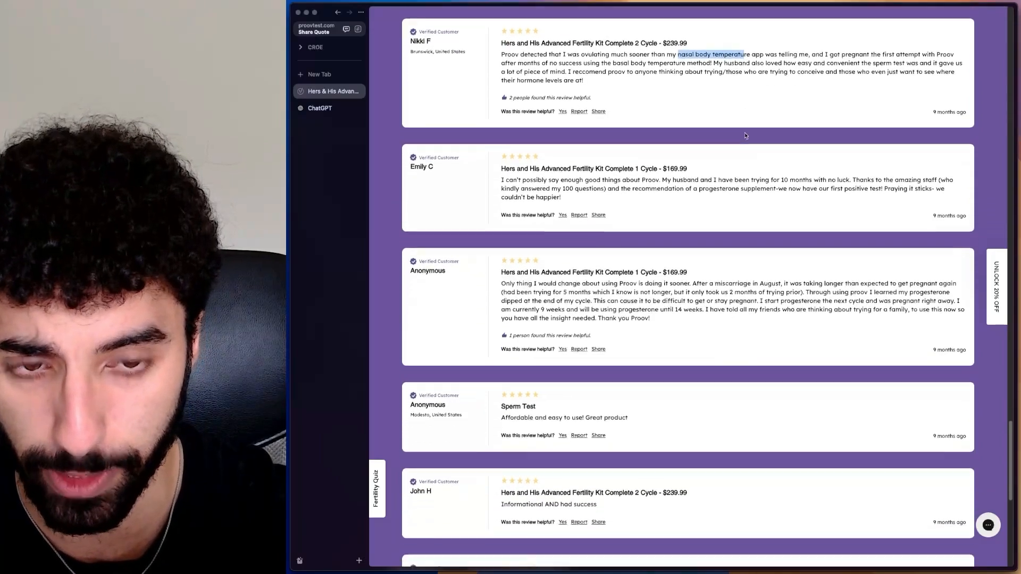
pyautogui.scroll(-2, 745, 136)
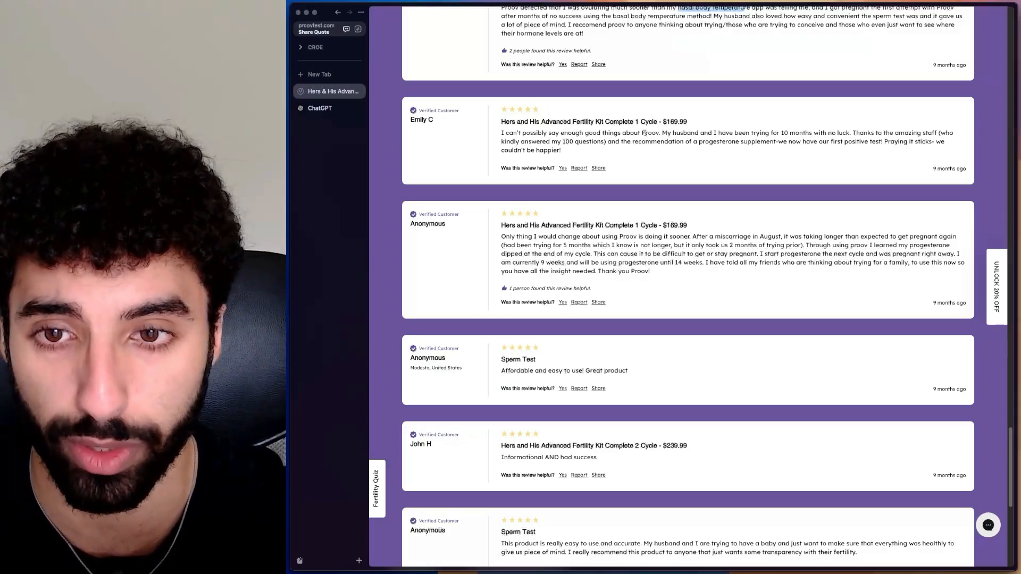
pyautogui.moveTo(523, 143); pyautogui.dragTo(817, 135)
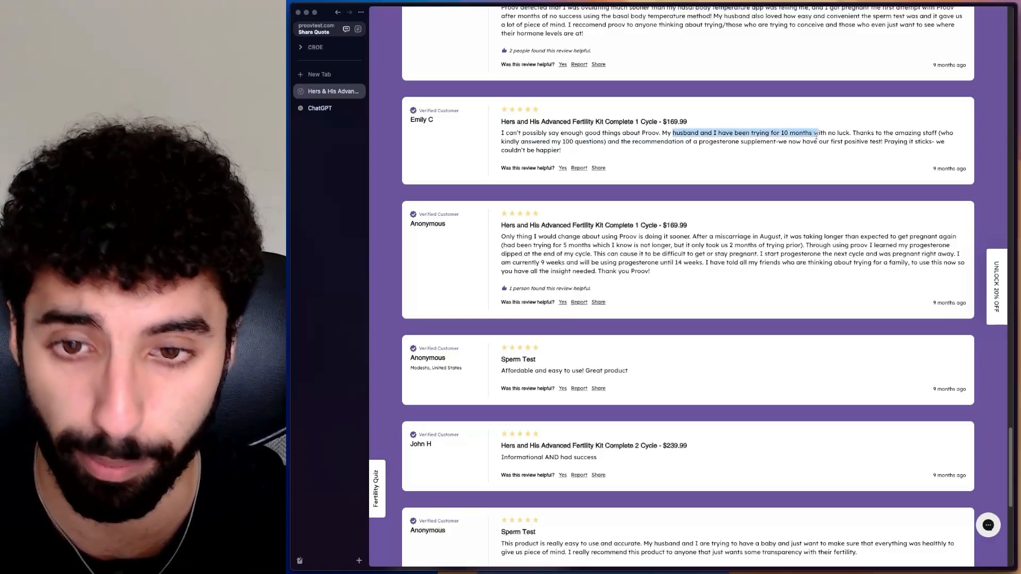
pyautogui.scroll(-1, 627, 342)
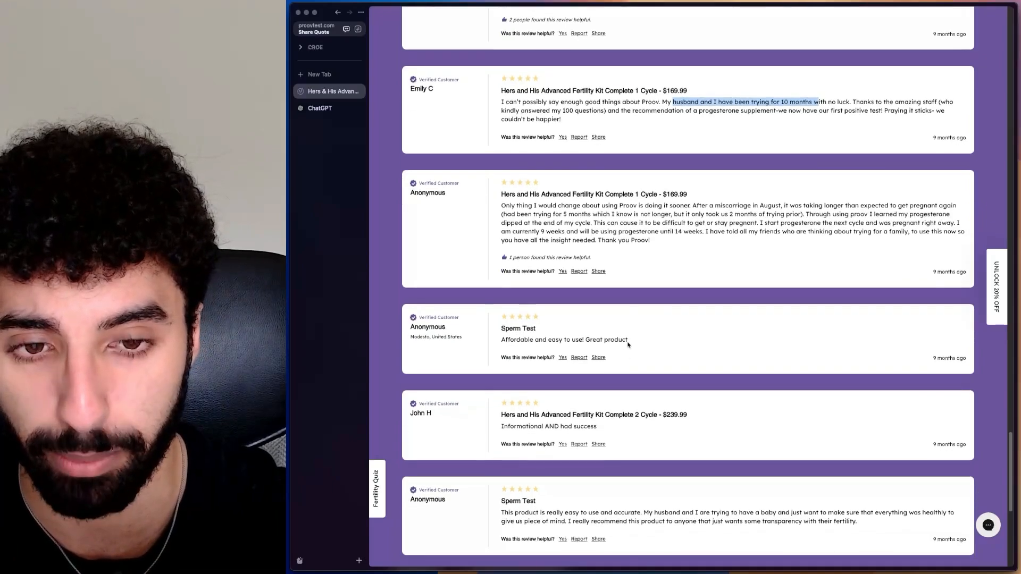
pyautogui.scroll(-5, 627, 342)
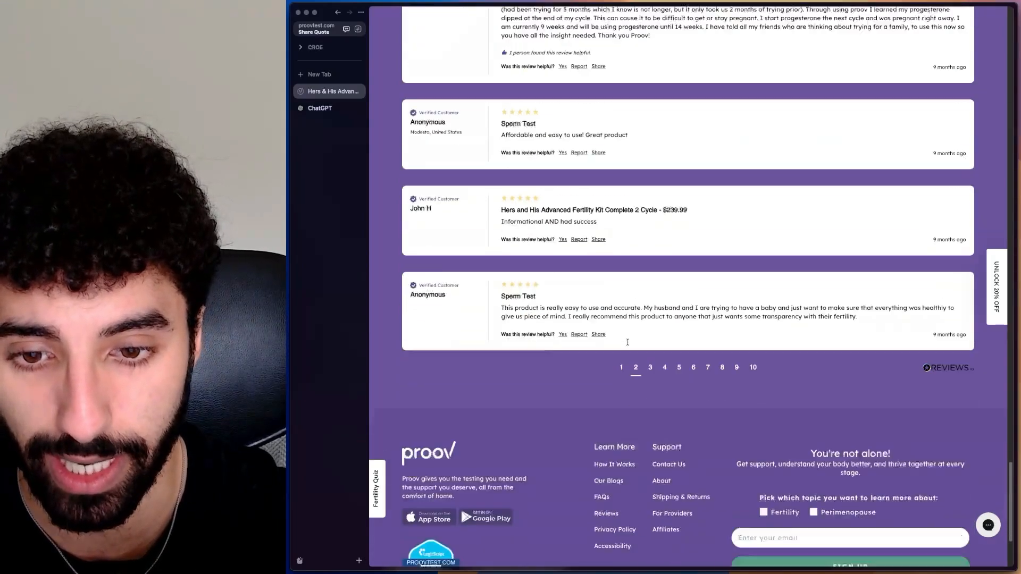
# Open page 3 of the product reviews and read the customers' comments through to the end of the list.
pyautogui.click(643, 334)
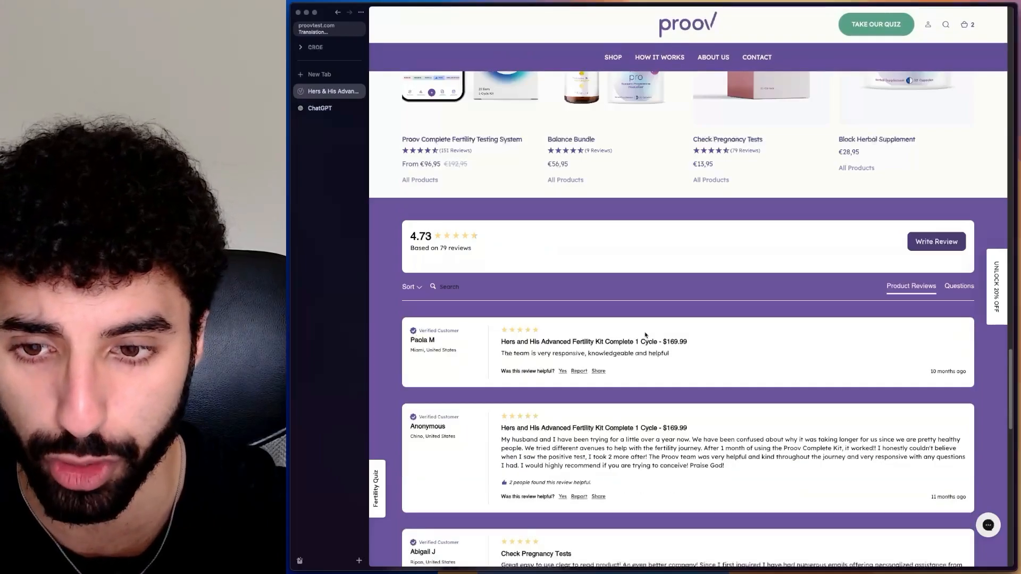
pyautogui.scroll(-4, 646, 335)
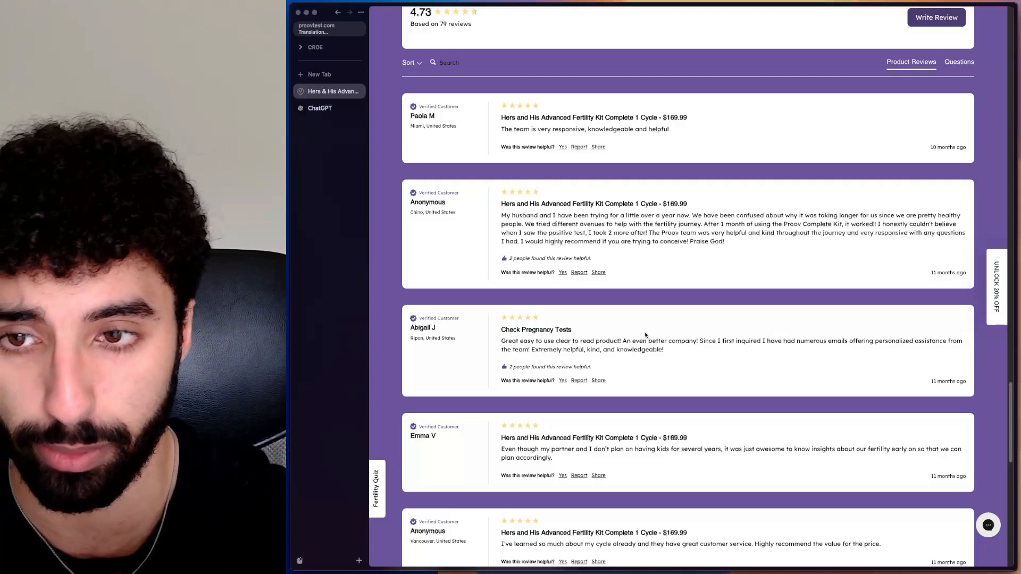
pyautogui.scroll(-2, 645, 335)
pyautogui.scroll(-4, 645, 335)
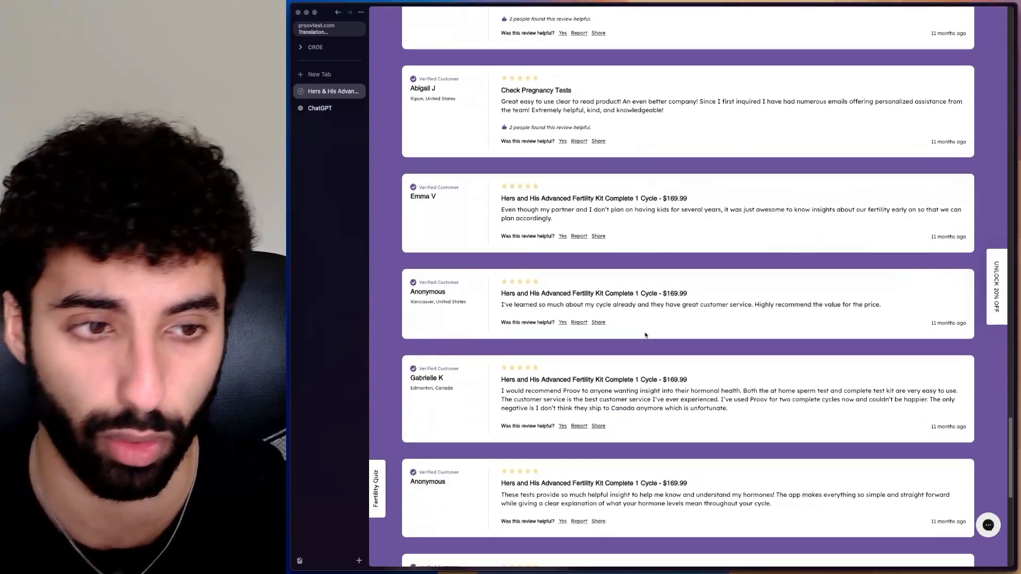
pyautogui.scroll(-3, 645, 335)
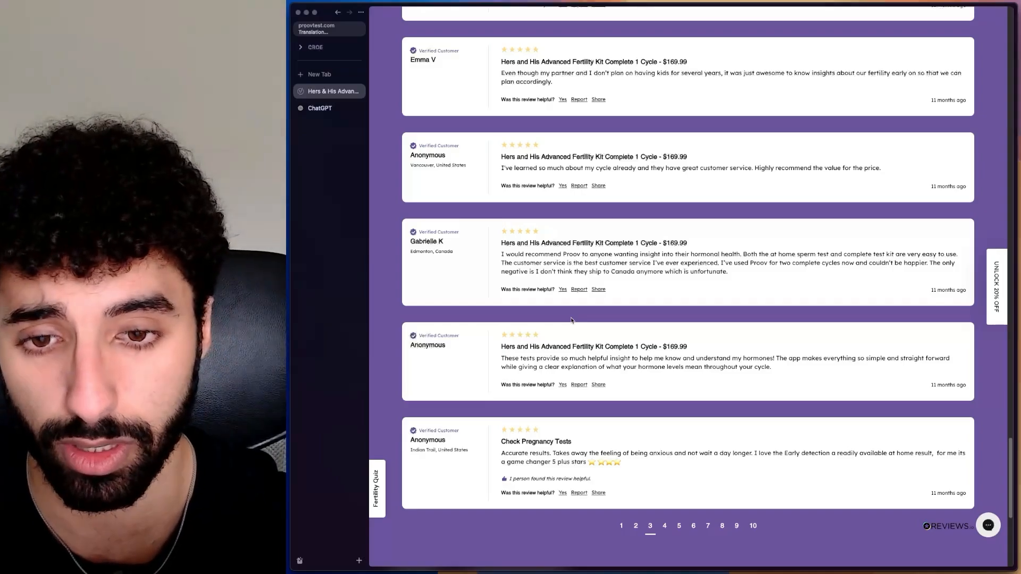
# Switch to ChatGPT and examine the "From Frustration to Joy" storyline's Starting Situation, Expectations and Problems, highlighting key passages.
pyautogui.click(320, 108)
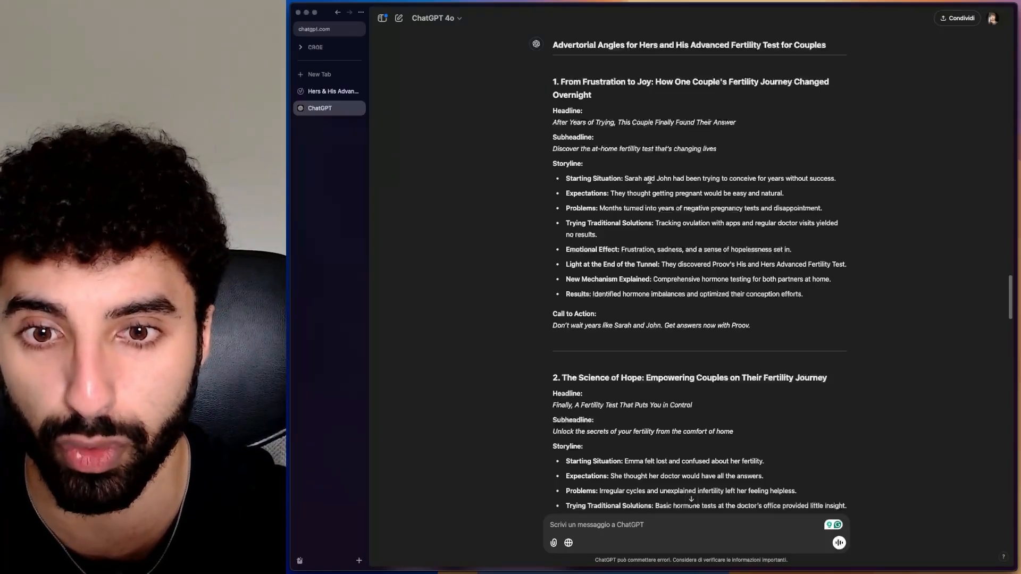
pyautogui.moveTo(626, 180); pyautogui.dragTo(662, 179)
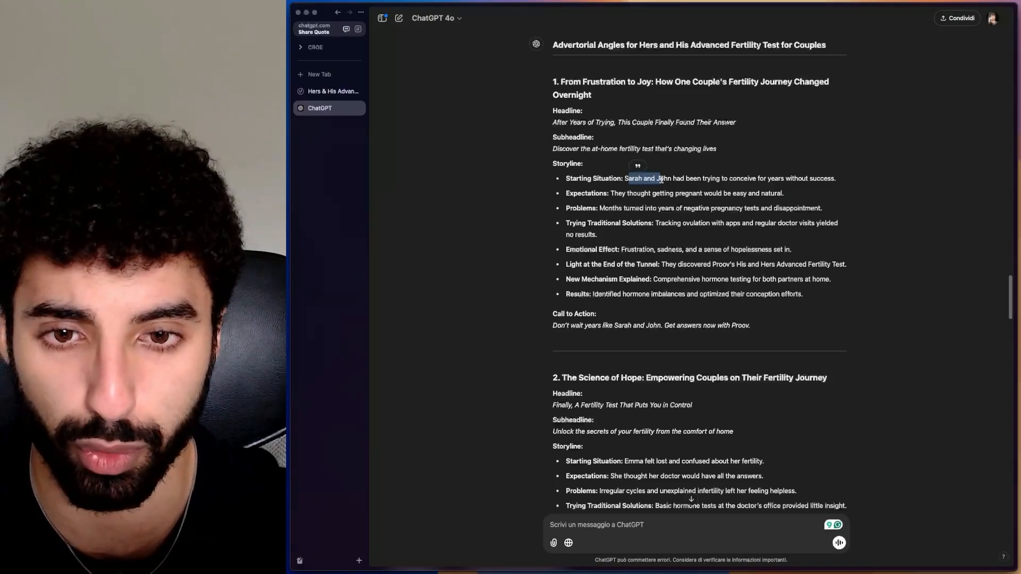
pyautogui.click(721, 180)
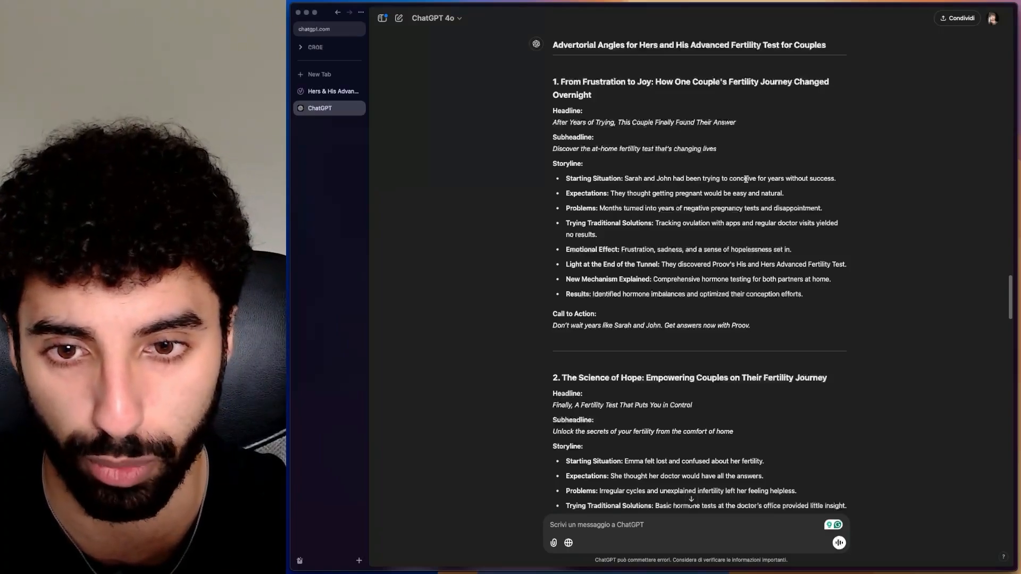
pyautogui.doubleClick(596, 194)
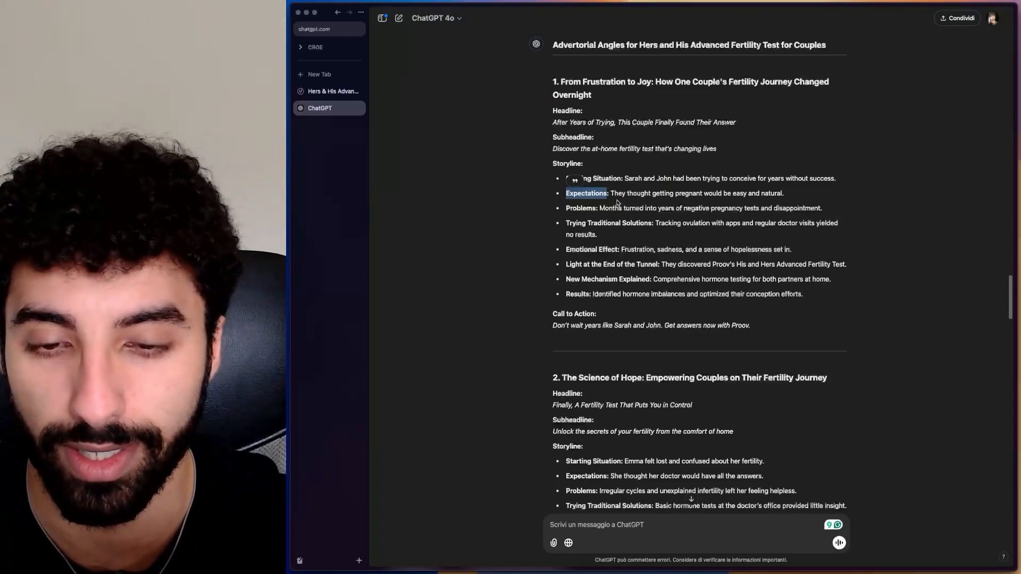
pyautogui.click(620, 198)
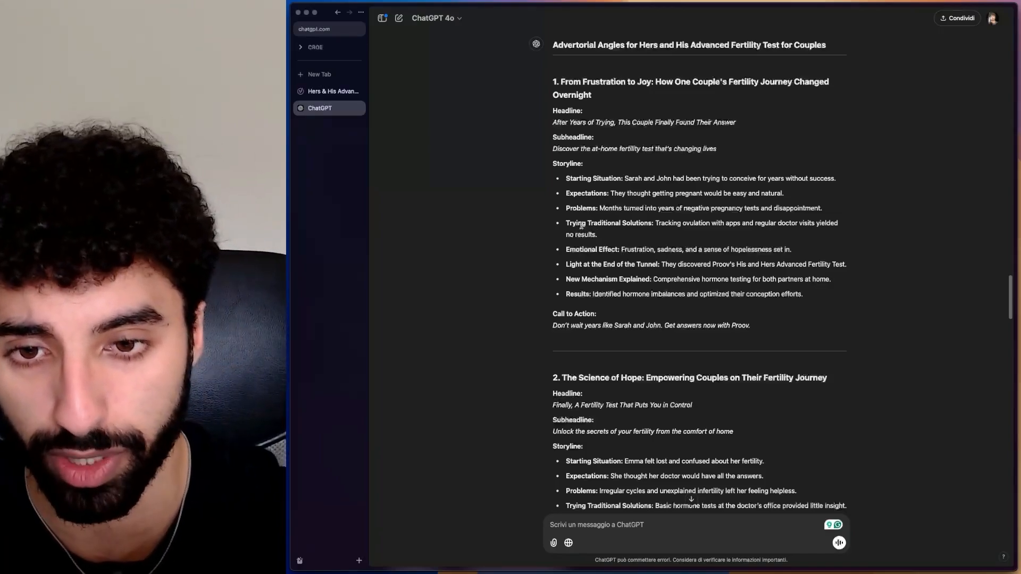
pyautogui.moveTo(619, 209); pyautogui.dragTo(681, 218)
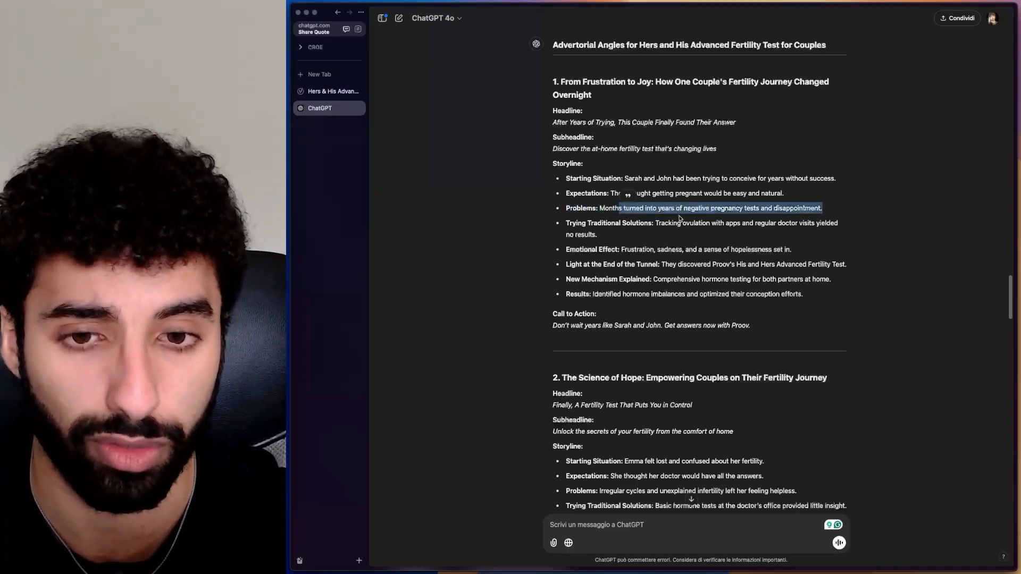
pyautogui.click(710, 209)
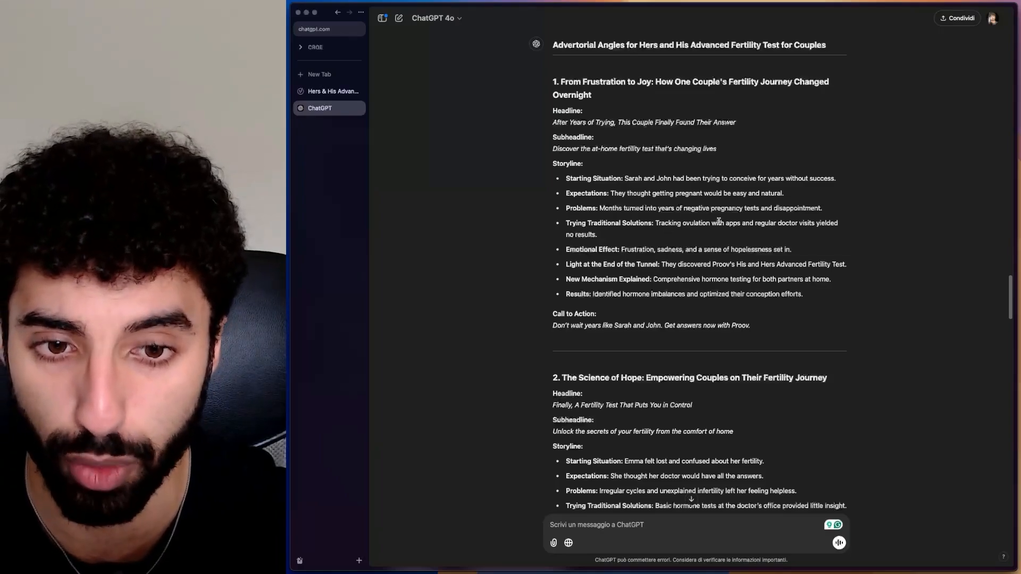
# Go back to the Proov reviews, return to page 2 and highlight "nasal body temperature" in the review about earlier ovulation detection.
pyautogui.hotkey('ctrl', 'Tab')
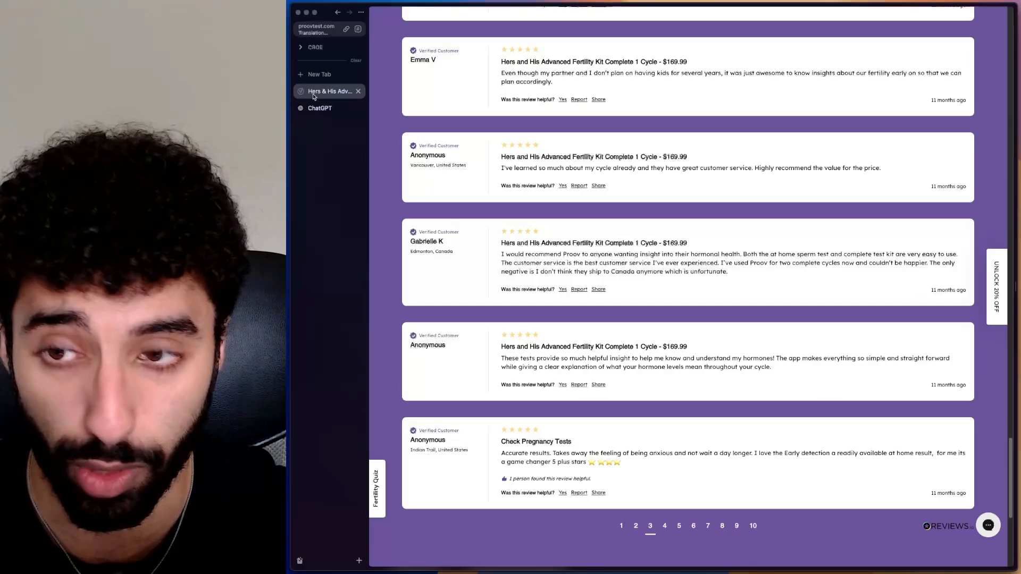
pyautogui.scroll(5, 729, 280)
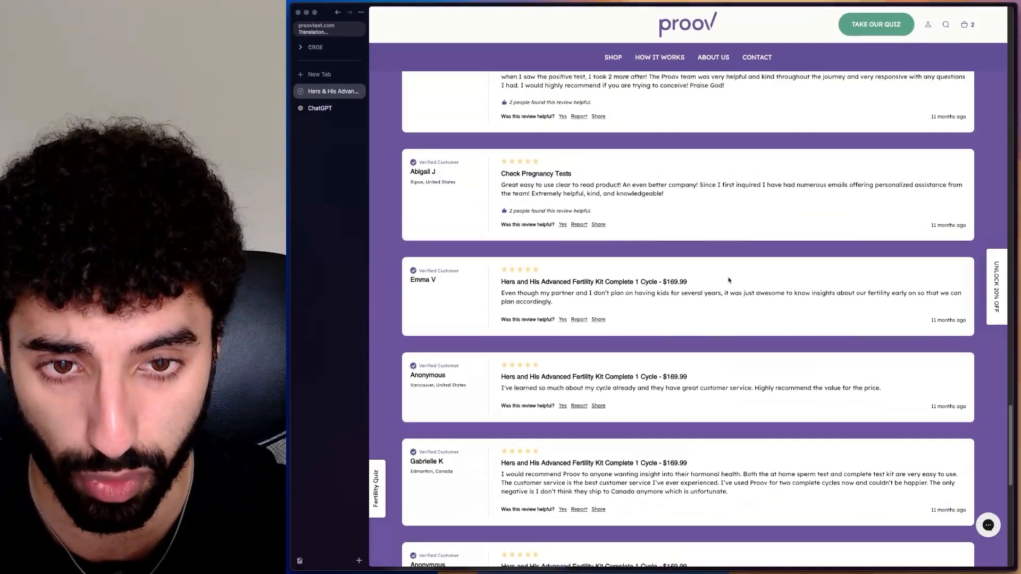
pyautogui.scroll(2, 729, 280)
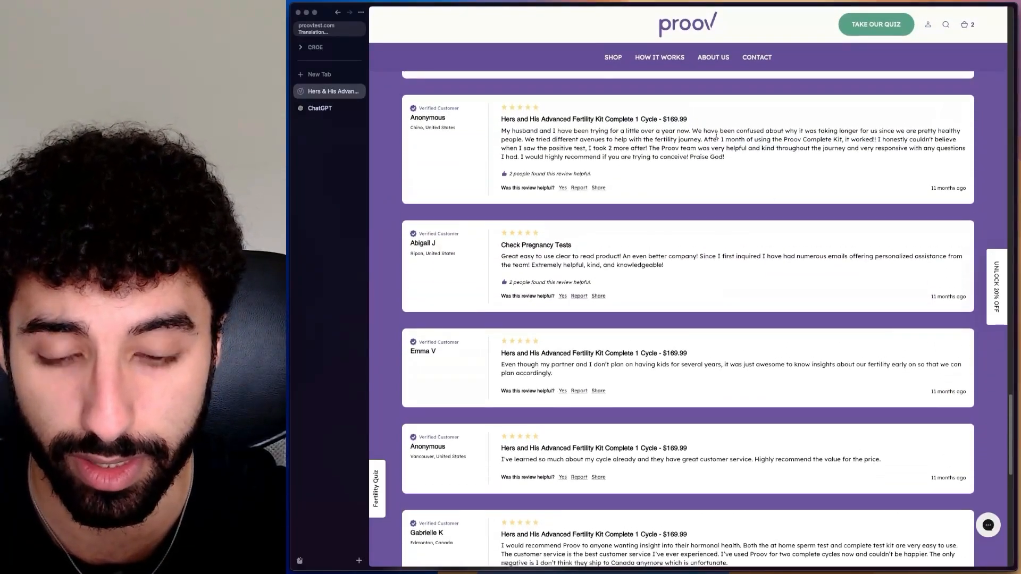
pyautogui.scroll(-5, 716, 136)
pyautogui.scroll(4, 717, 137)
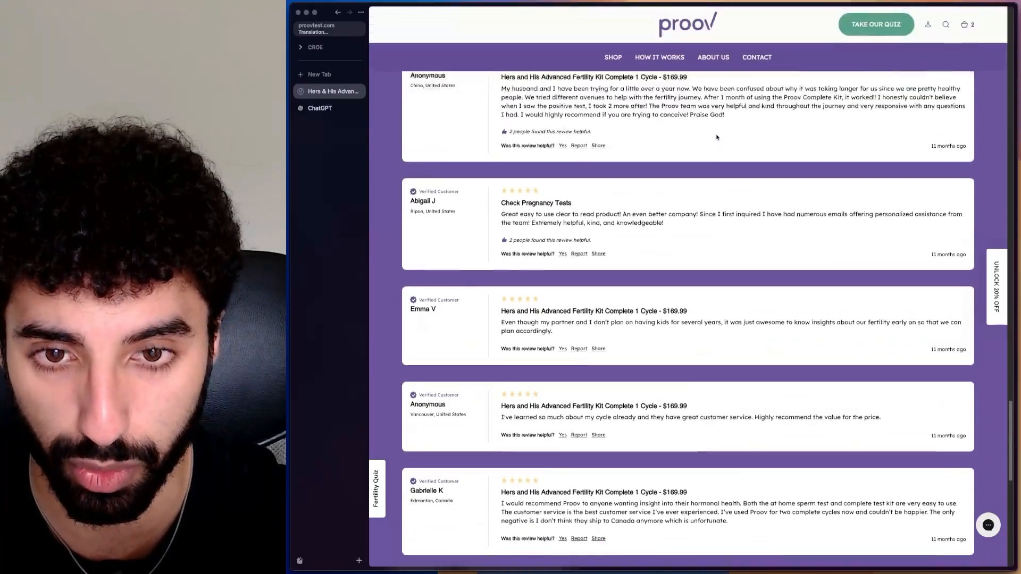
pyautogui.scroll(4, 716, 137)
pyautogui.scroll(-15, 611, 312)
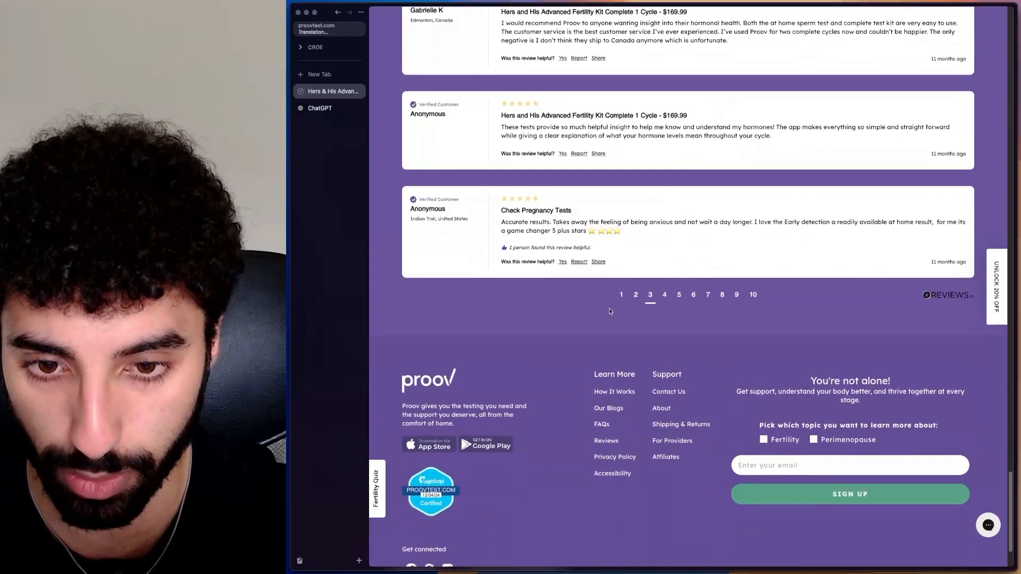
pyautogui.click(622, 295)
pyautogui.scroll(-6, 759, 221)
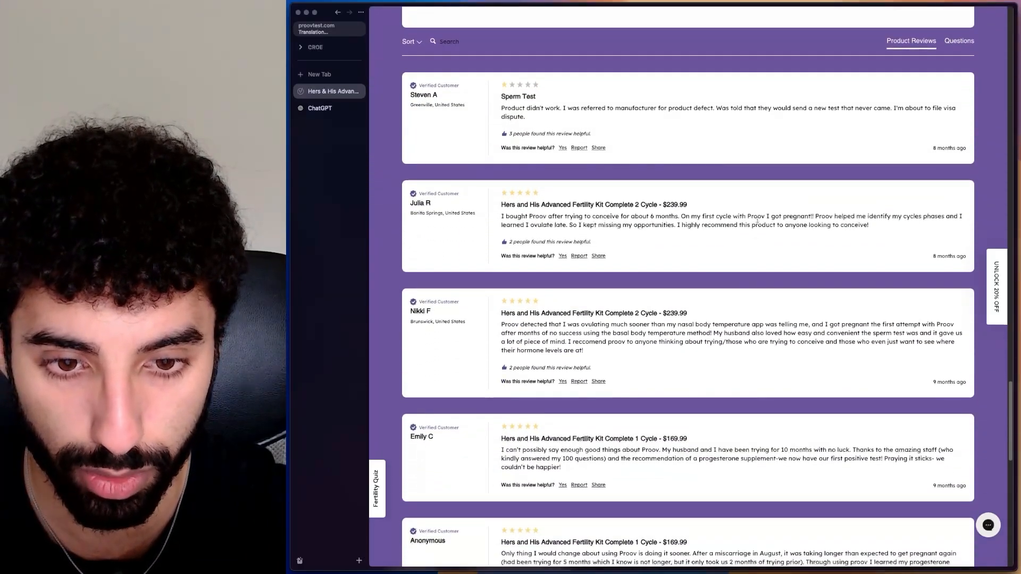
pyautogui.moveTo(677, 324); pyautogui.dragTo(748, 324)
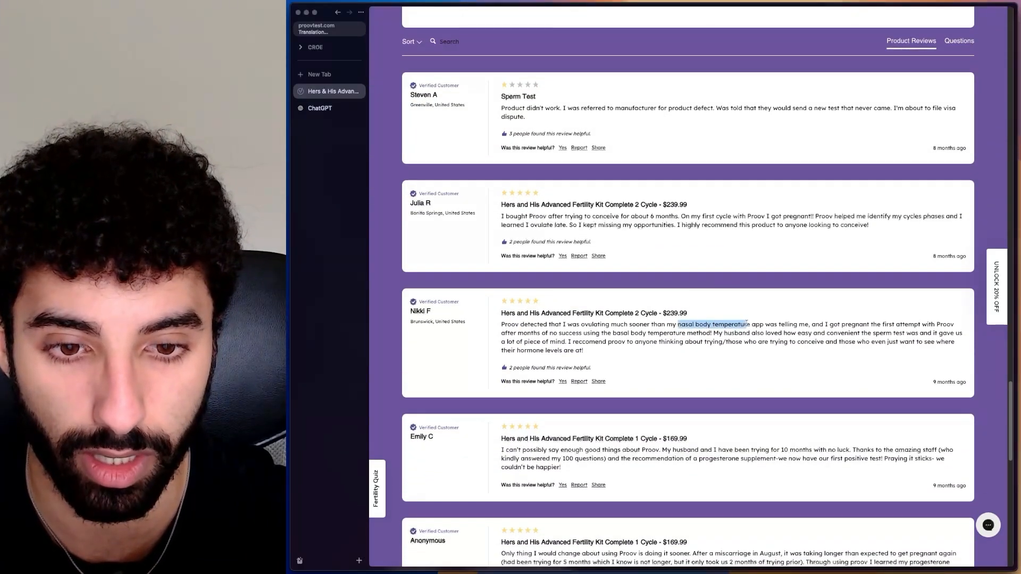
# Return to ChatGPT and examine the first angle's Emotional Effect, Light at the End of the Tunnel, New Mechanism Explained and Results.
pyautogui.click(317, 109)
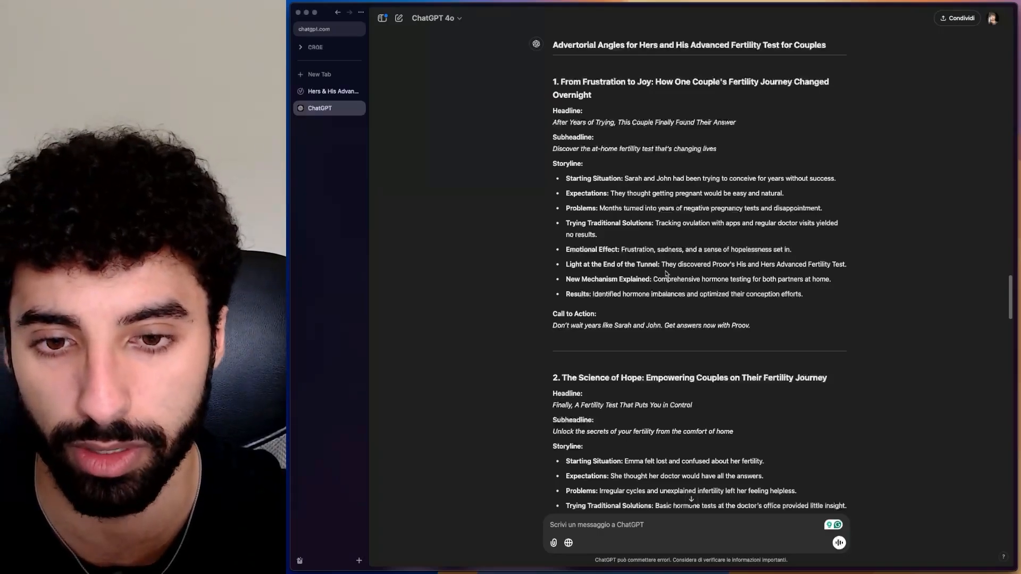
pyautogui.scroll(-1, 667, 274)
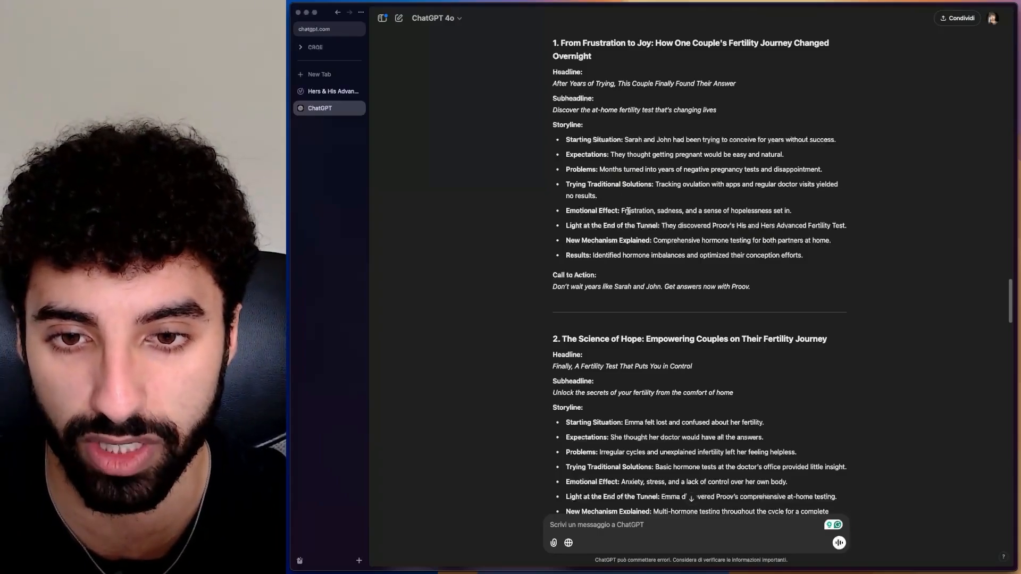
pyautogui.moveTo(622, 210); pyautogui.dragTo(793, 212)
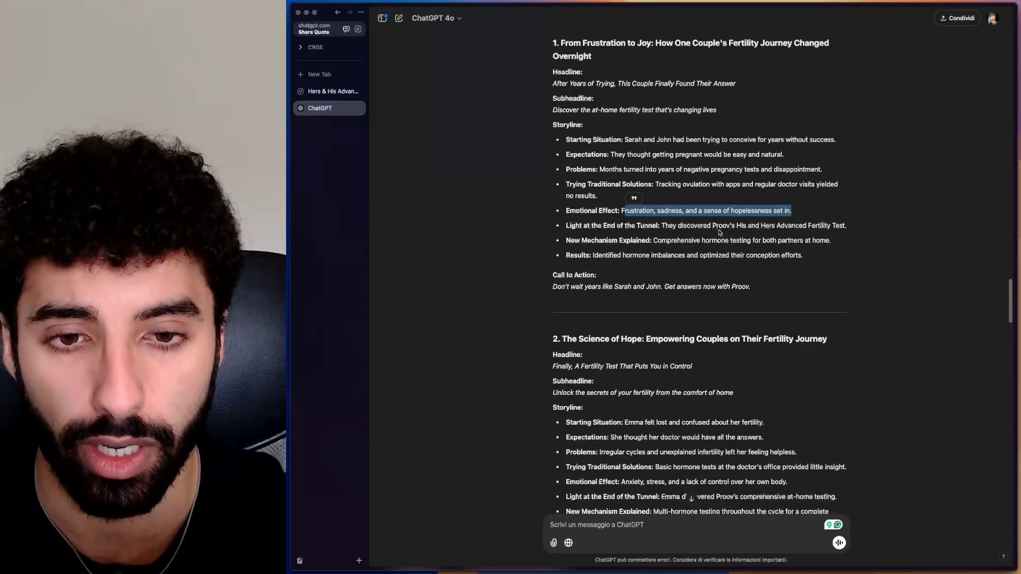
pyautogui.moveTo(713, 226); pyautogui.dragTo(776, 225)
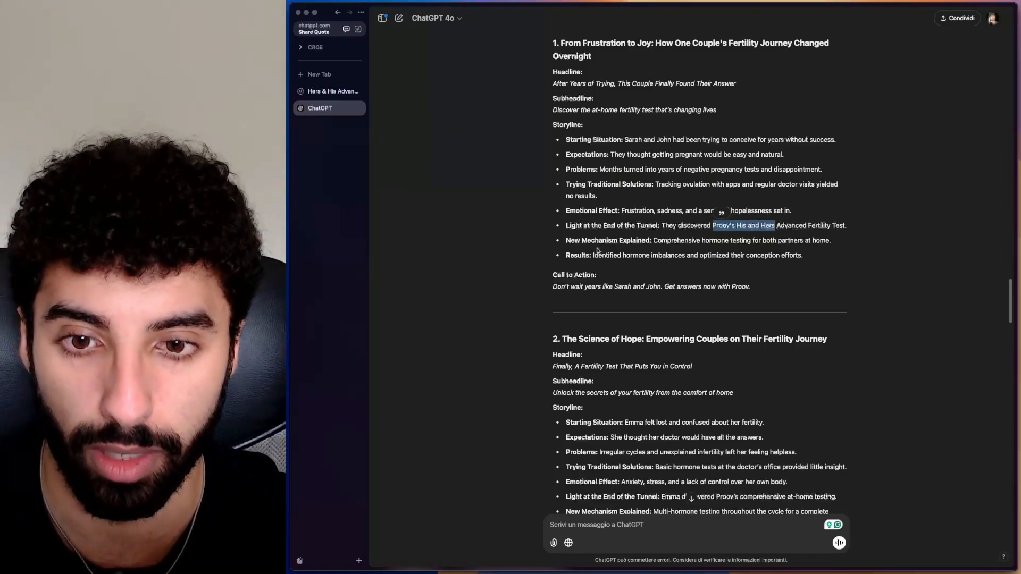
pyautogui.moveTo(599, 240); pyautogui.dragTo(686, 241)
pyautogui.click(705, 242)
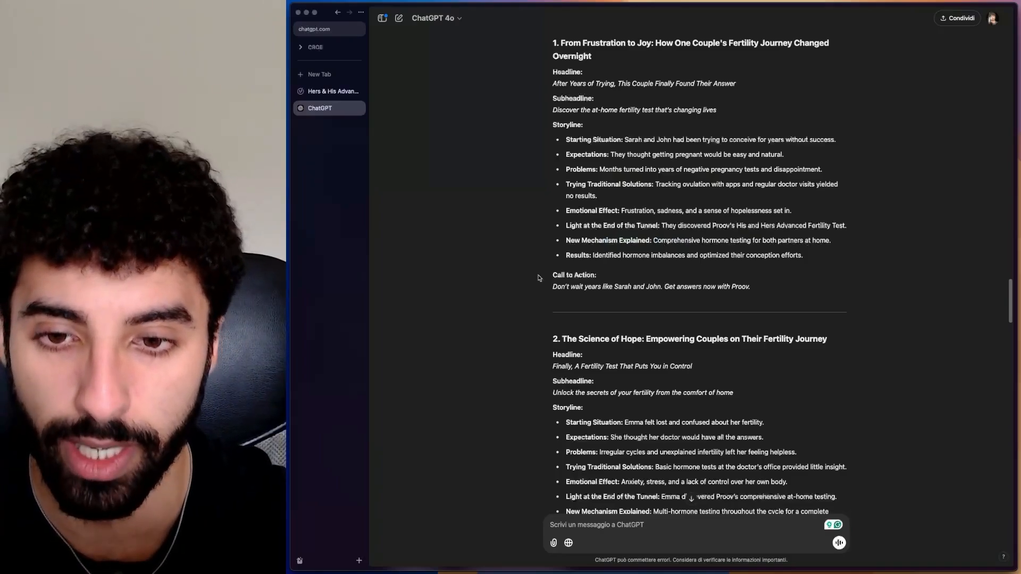
pyautogui.moveTo(621, 255); pyautogui.dragTo(722, 256)
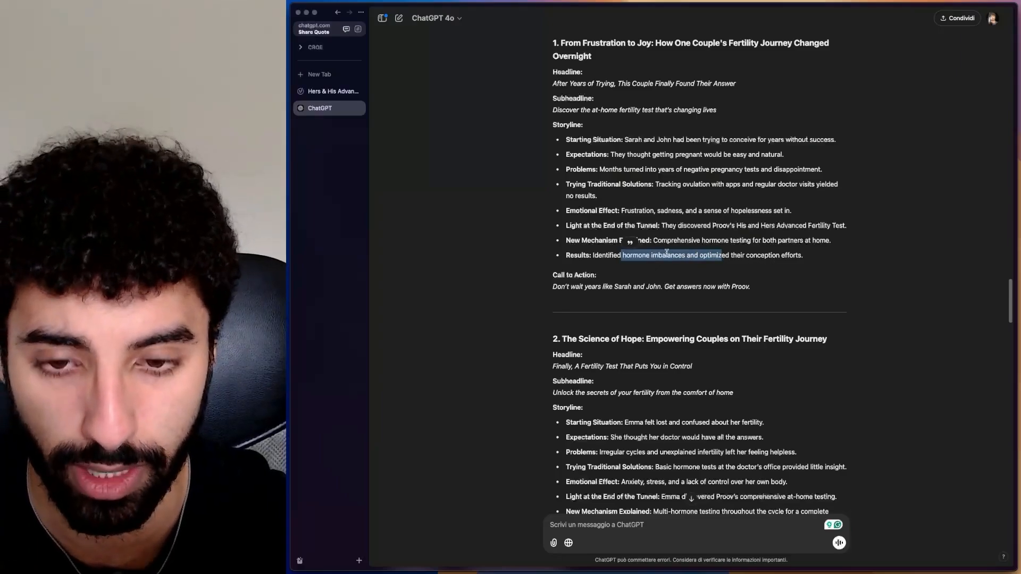
# Read the second angle, "The Science of Hope", highlighting passages in its Starting Situation and Expectations and "Irregular cycles" in Problems.
pyautogui.scroll(-1, 772, 258)
pyautogui.scroll(5, 691, 255)
pyautogui.scroll(-5, 667, 254)
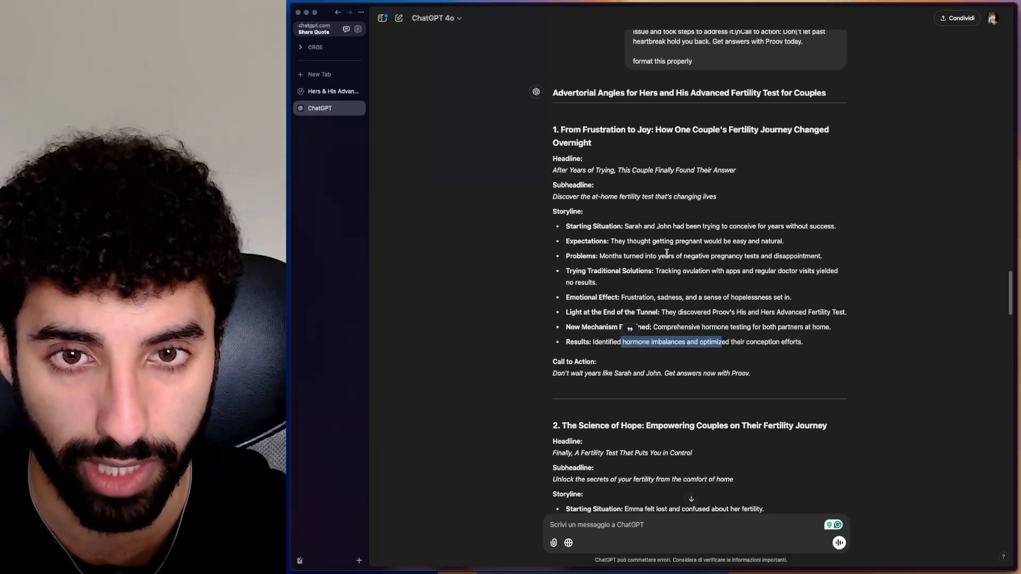
pyautogui.scroll(-2, 667, 252)
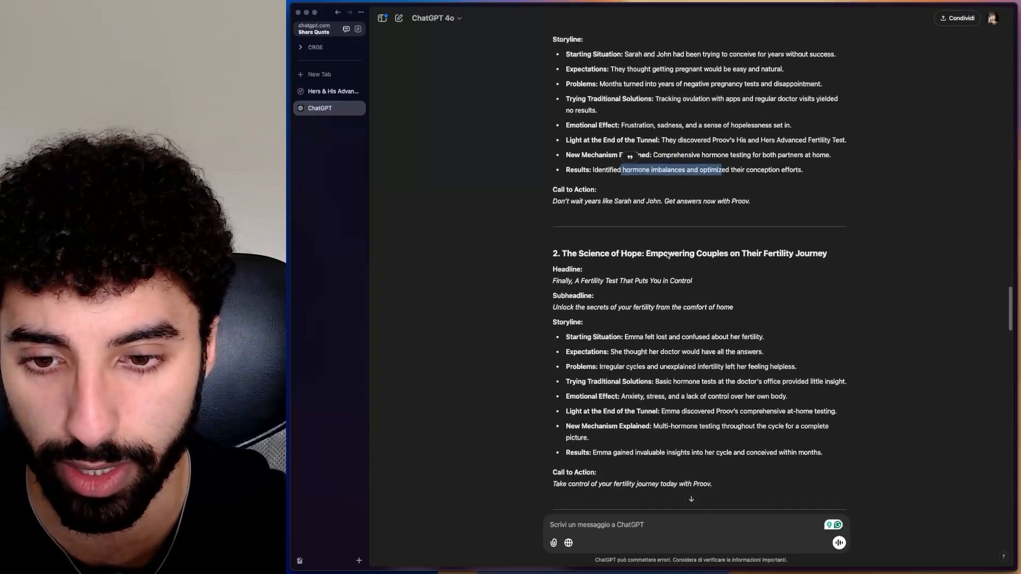
pyautogui.moveTo(634, 327); pyautogui.dragTo(743, 327)
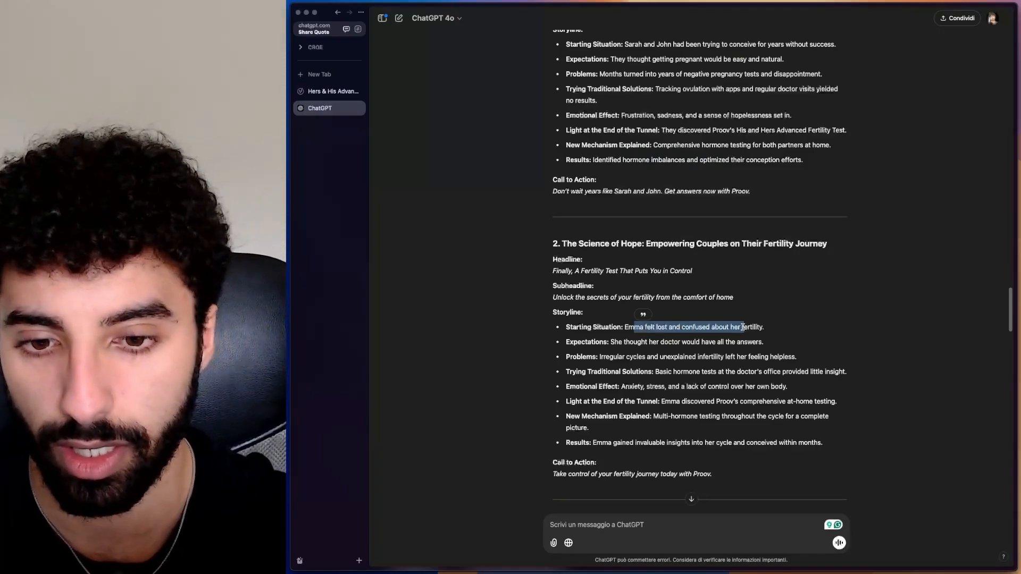
pyautogui.scroll(-2, 743, 327)
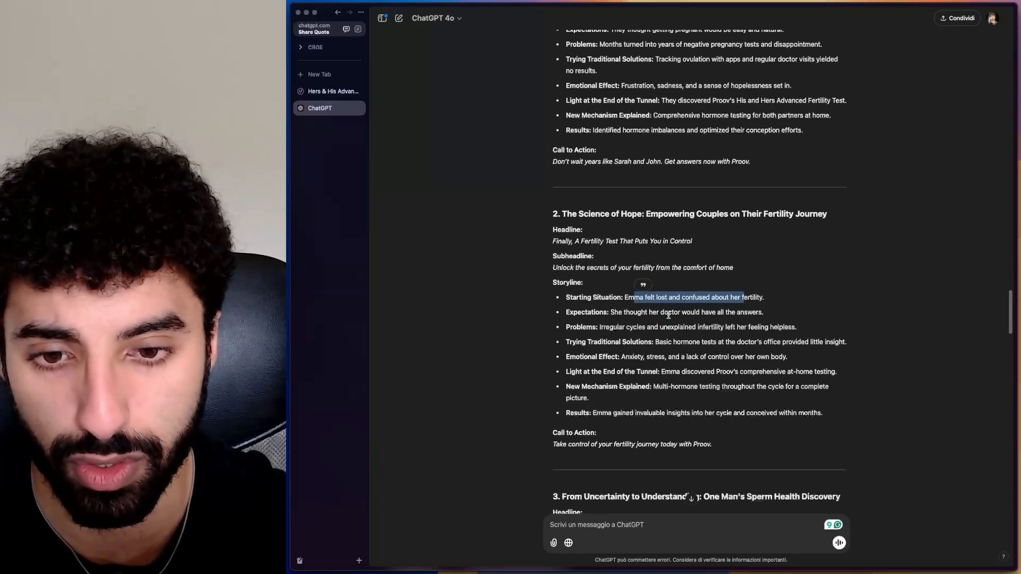
pyautogui.moveTo(670, 316); pyautogui.dragTo(752, 316)
pyautogui.scroll(-1, 751, 315)
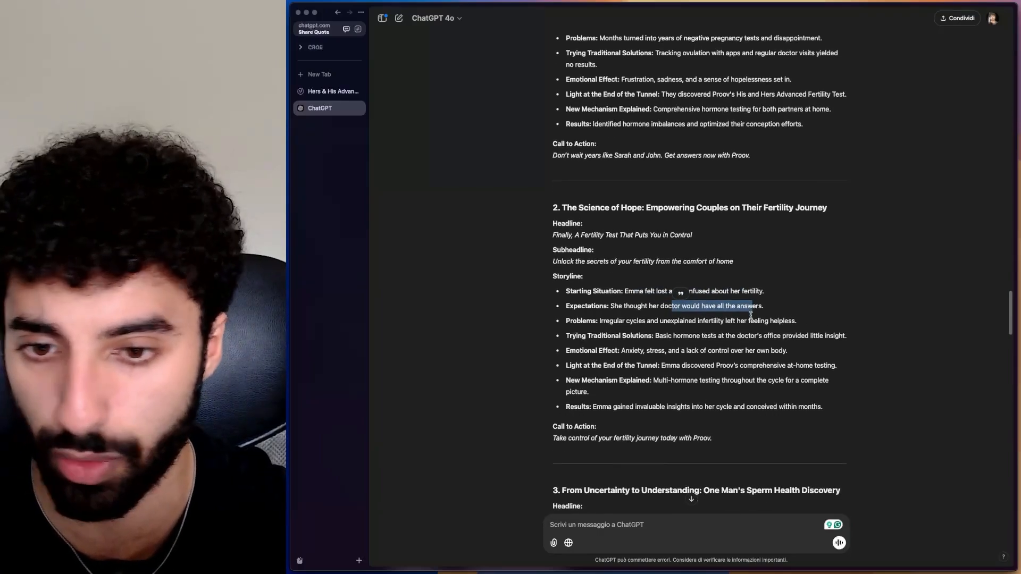
pyautogui.scroll(-1, 751, 315)
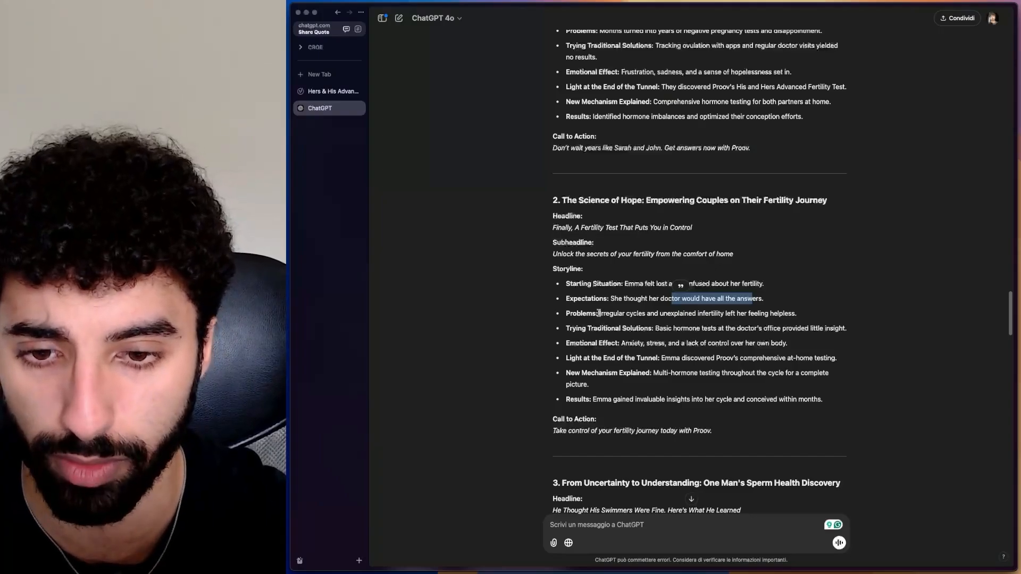
pyautogui.moveTo(599, 313); pyautogui.dragTo(647, 314)
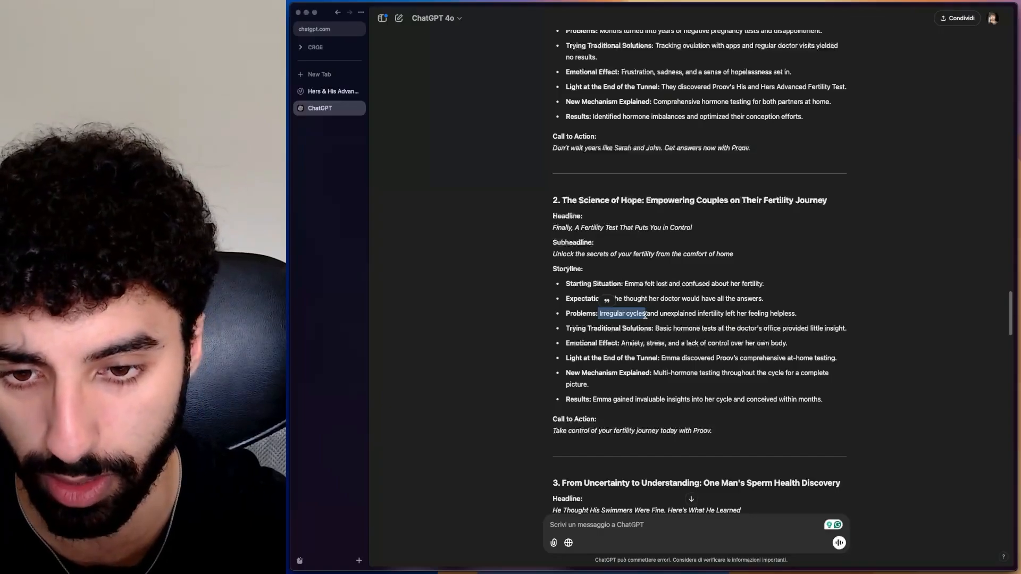
# Examine the rest of the second angle's storyline through to its Call to Action, highlighting the anxiety and stress wording under Emotional Effect.
pyautogui.scroll(-5, 646, 315)
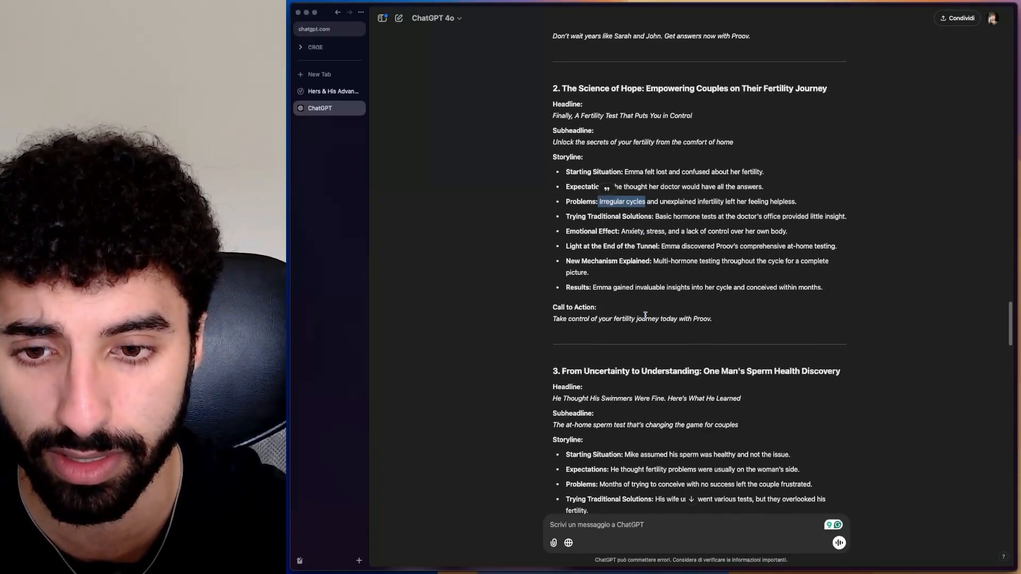
pyautogui.scroll(-2, 653, 207)
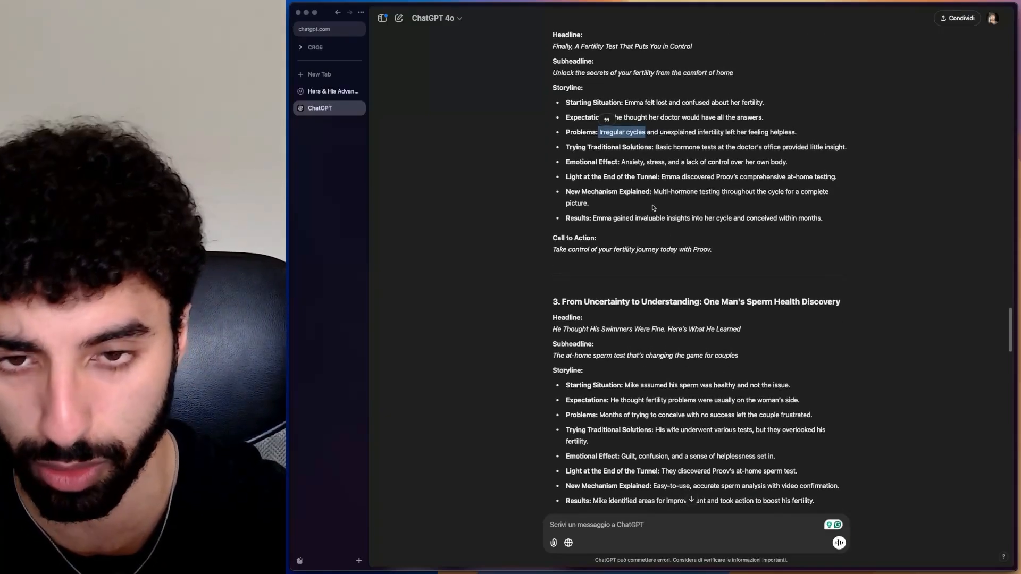
pyautogui.scroll(-1, 652, 206)
pyautogui.moveTo(625, 151); pyautogui.dragTo(659, 152)
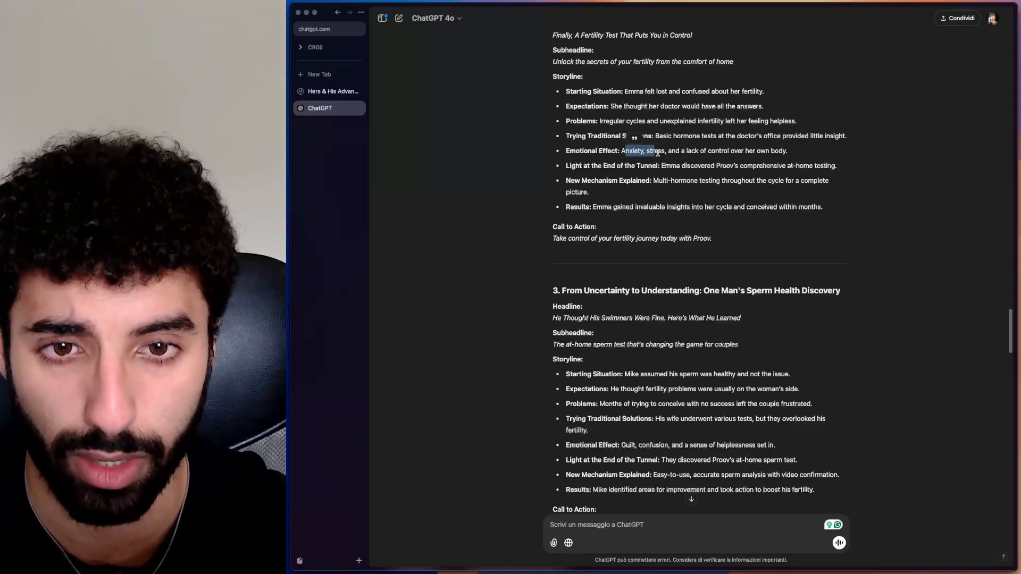
pyautogui.scroll(-5, 658, 153)
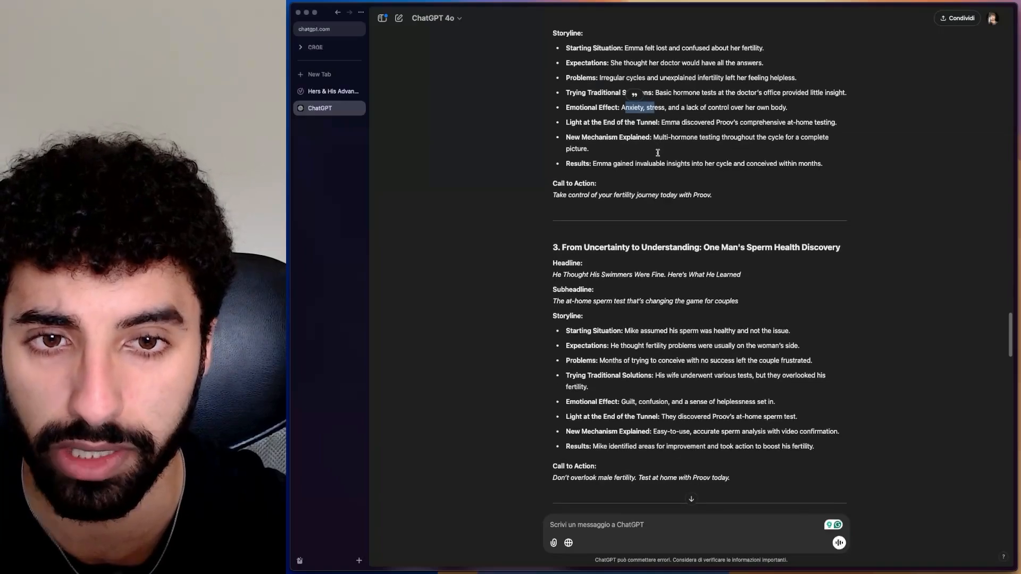
# Examine the third angle, "One Man's Sperm Health Discovery", highlighting its title, Starting Situation and the Expectations line about problems on the woman's side.
pyautogui.scroll(-6, 658, 154)
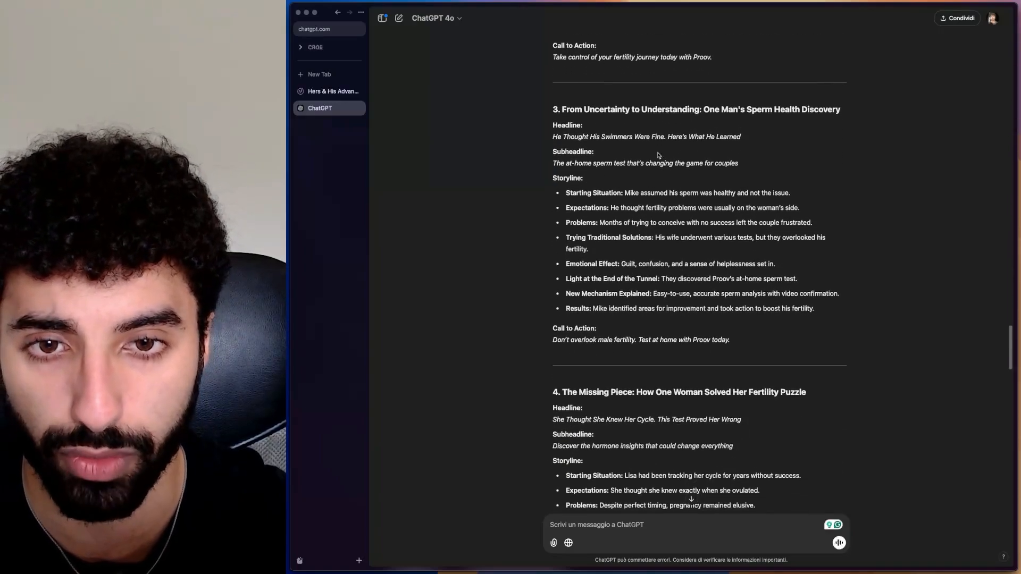
pyautogui.moveTo(598, 108); pyautogui.dragTo(754, 118)
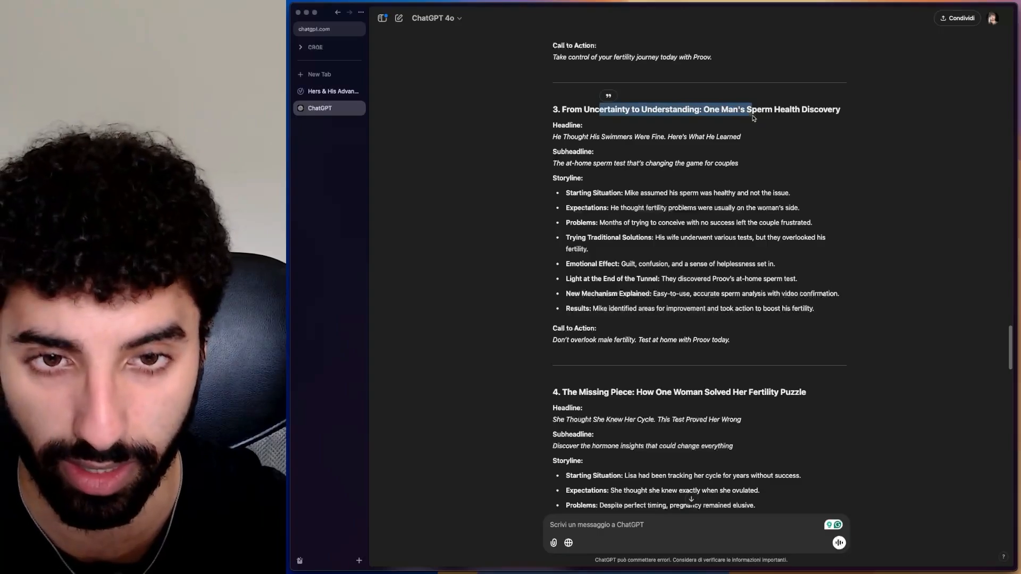
pyautogui.click(730, 135)
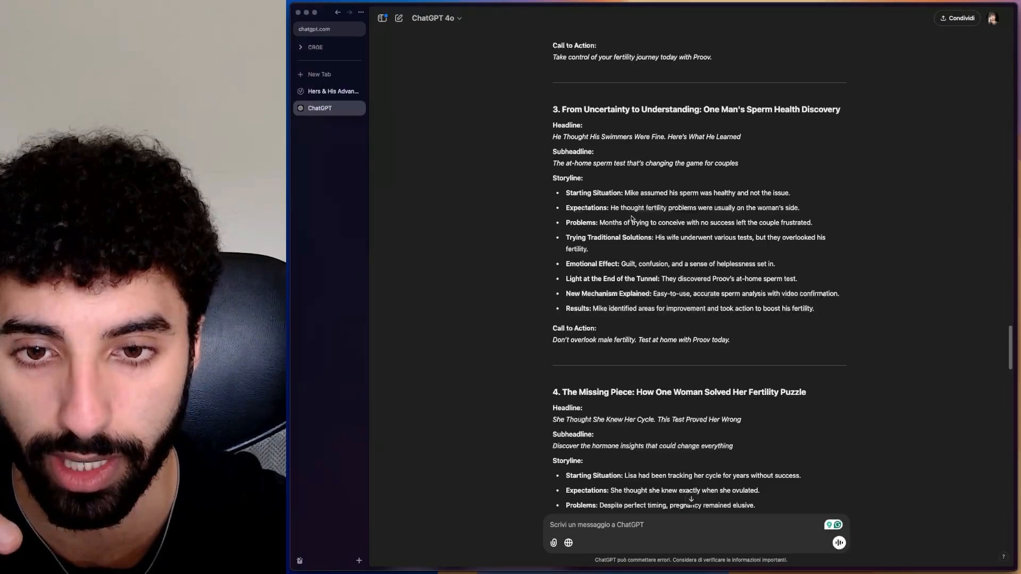
pyautogui.moveTo(625, 193); pyautogui.dragTo(679, 194)
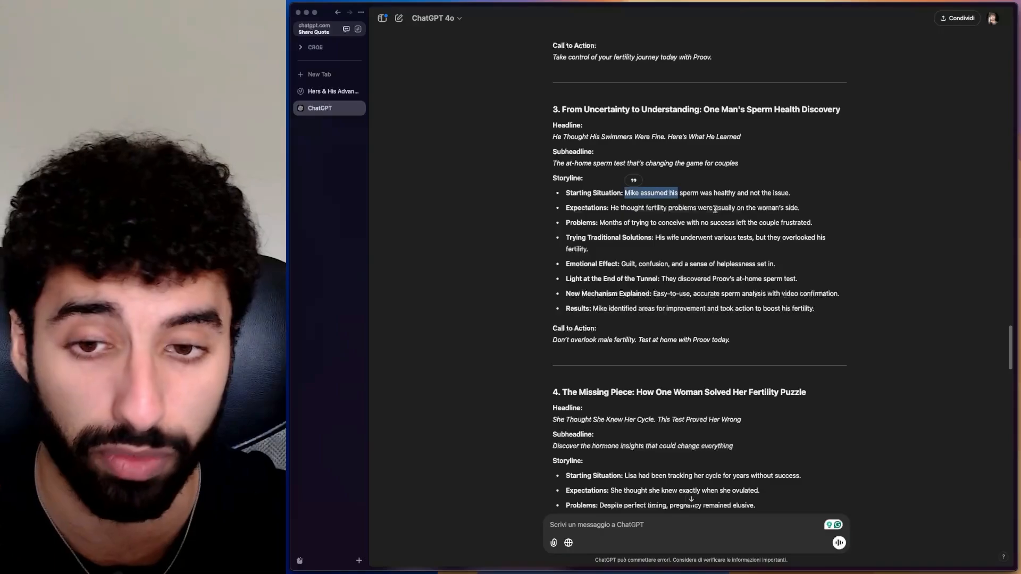
pyautogui.moveTo(611, 208); pyautogui.dragTo(799, 209)
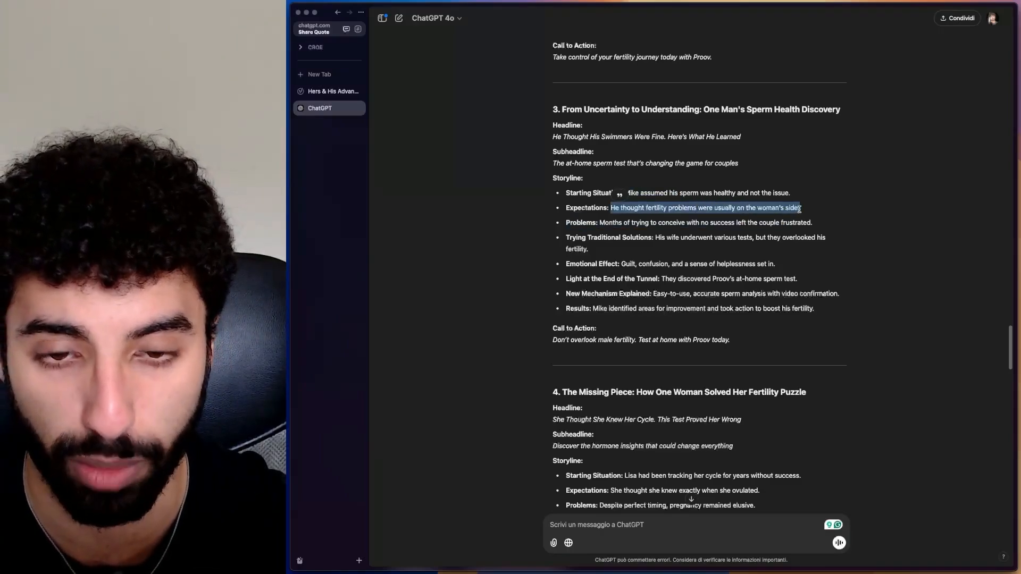
pyautogui.click(635, 217)
pyautogui.moveTo(668, 208); pyautogui.dragTo(804, 215)
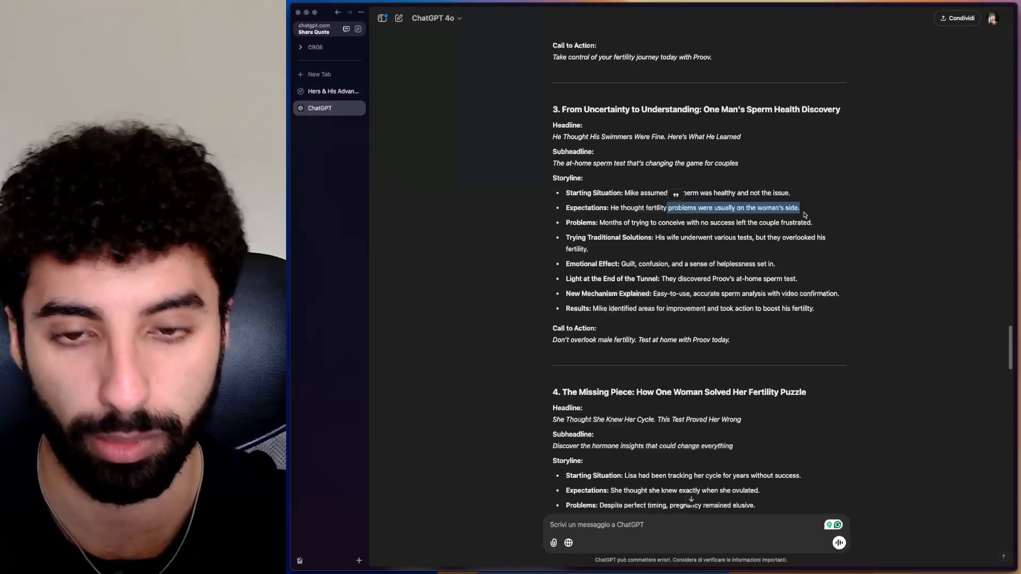
pyautogui.moveTo(801, 208); pyautogui.dragTo(611, 205)
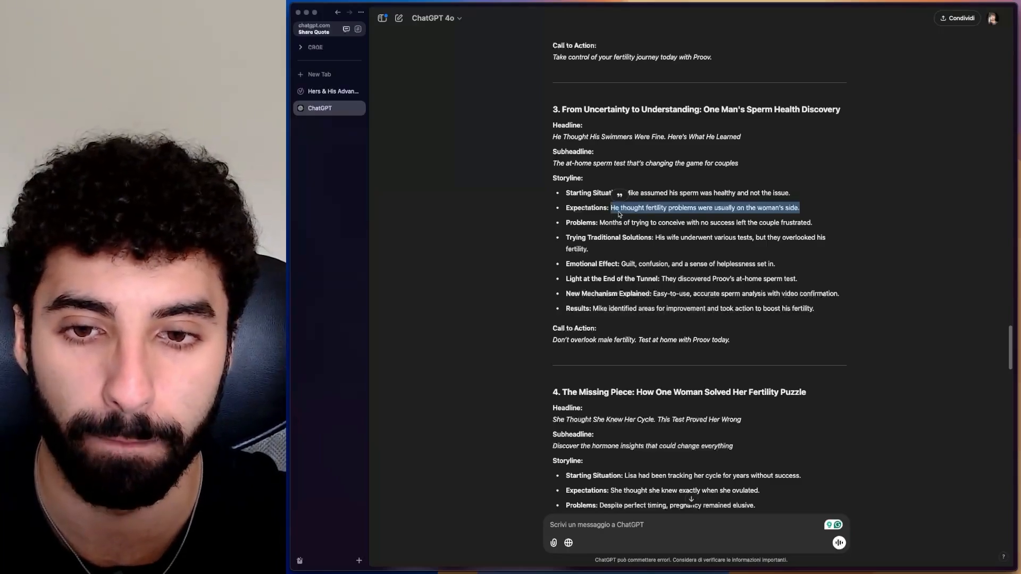
pyautogui.click(616, 215)
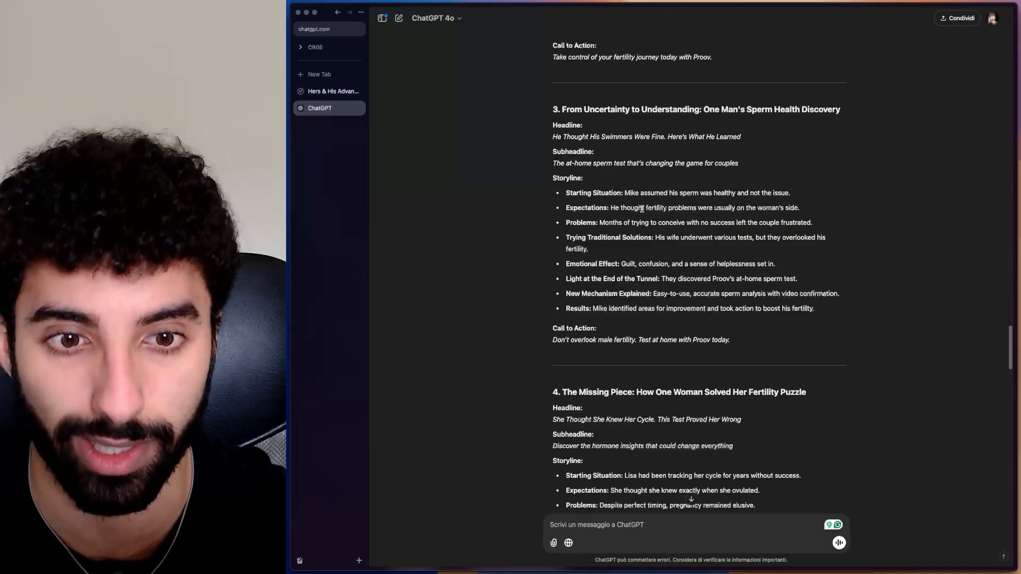
# Read the fourth angle, "The Missing Piece", and highlight the cycle-tracking phrase in its Starting Situation.
pyautogui.scroll(-5, 642, 209)
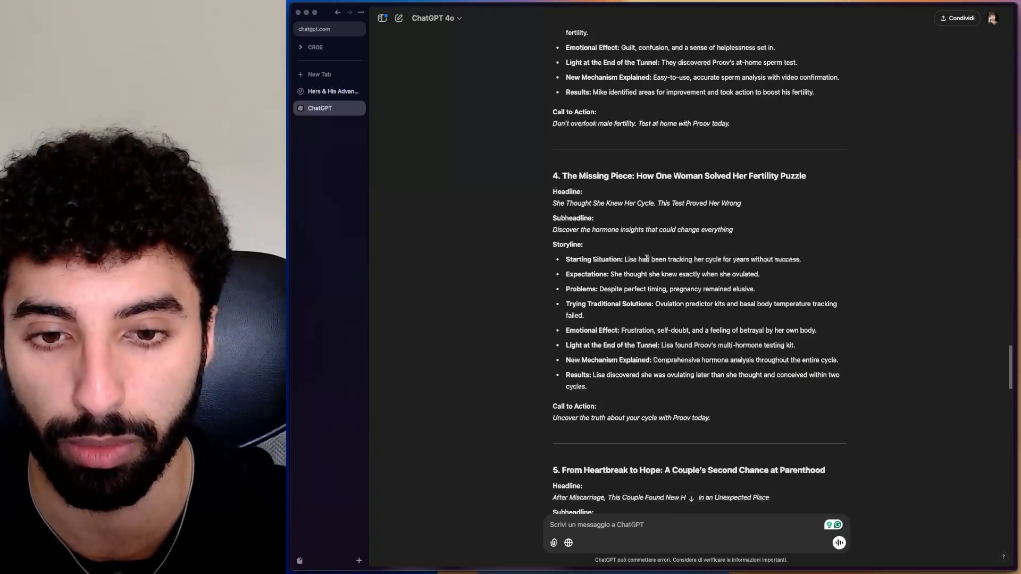
pyautogui.moveTo(666, 260); pyautogui.dragTo(724, 260)
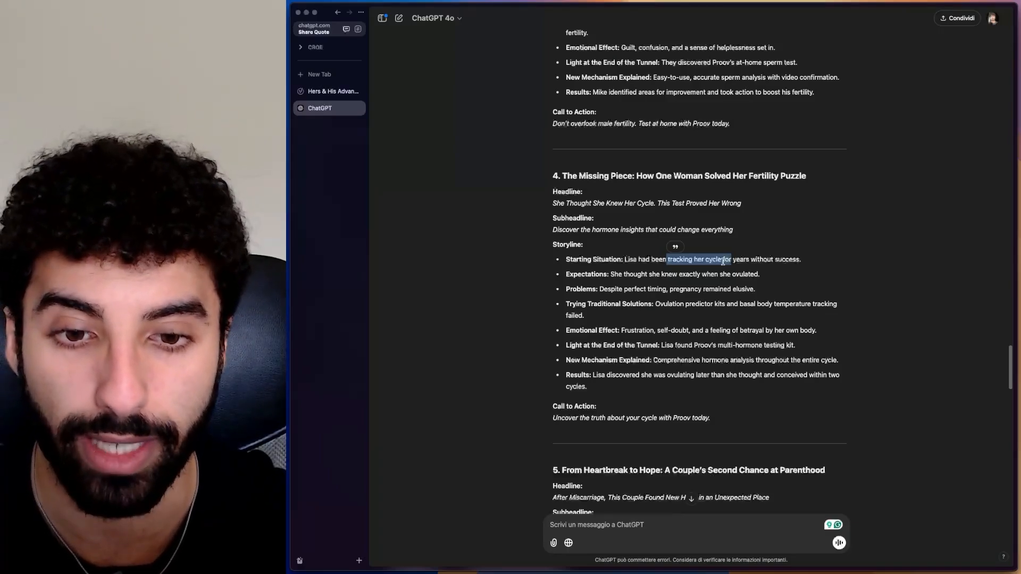
pyautogui.scroll(-1, 723, 261)
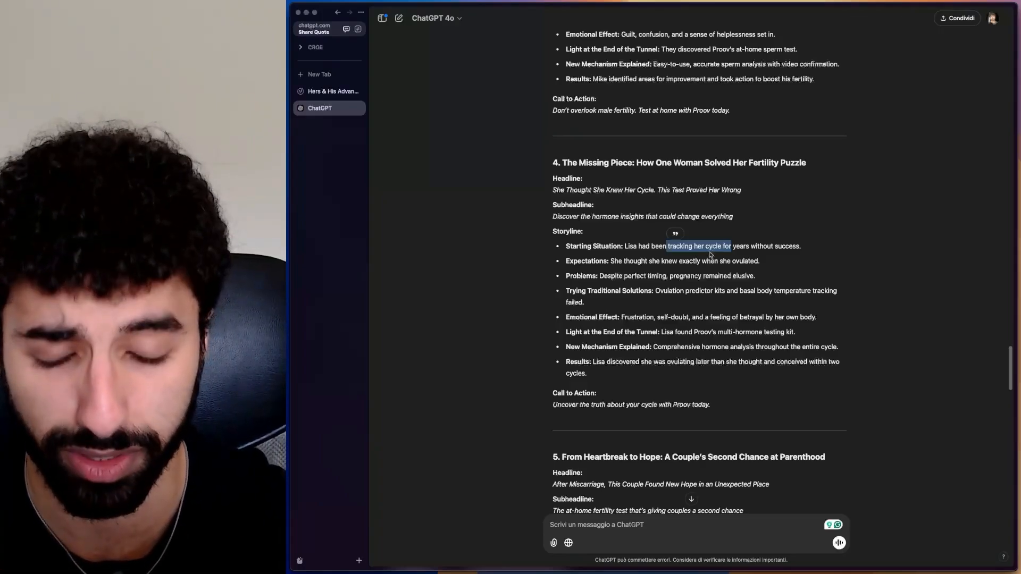
pyautogui.scroll(-2, 710, 255)
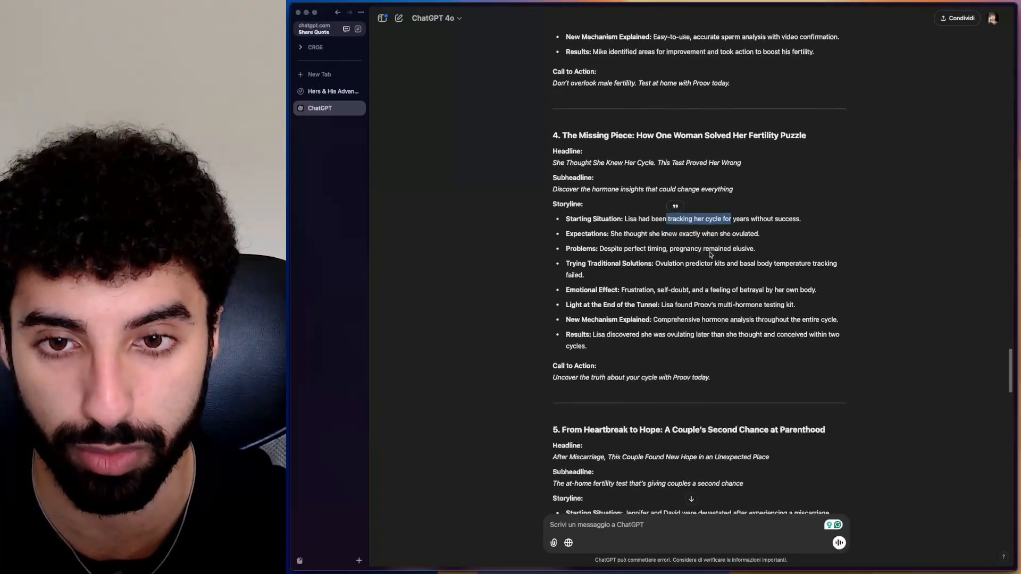
pyautogui.click(716, 257)
pyautogui.moveTo(680, 202); pyautogui.dragTo(716, 201)
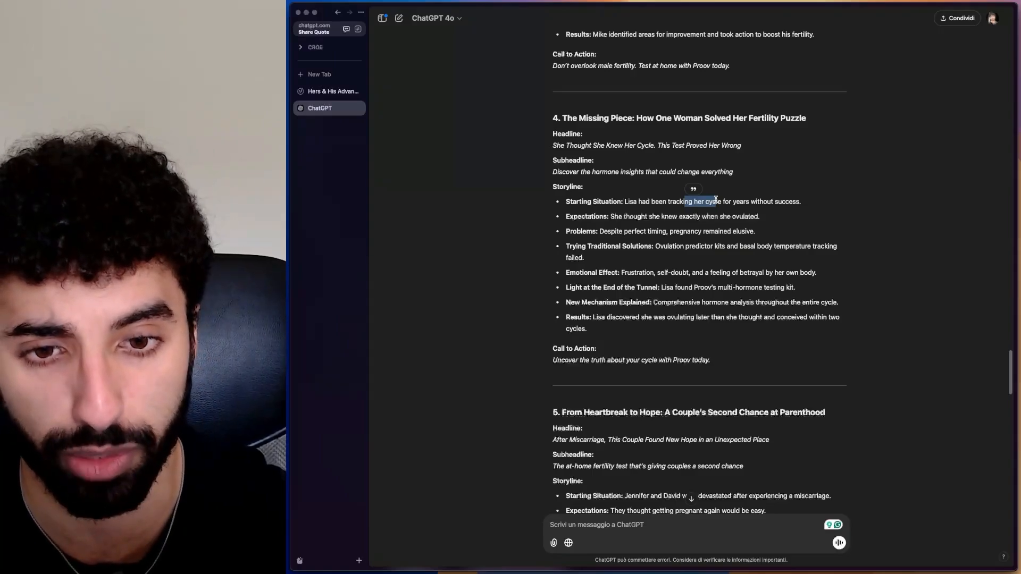
# Examine the fifth angle, "From Heartbreak to Hope", highlighting "again would be easy" in Expectations and "Months passed without success" in Problems.
pyautogui.scroll(-5, 698, 257)
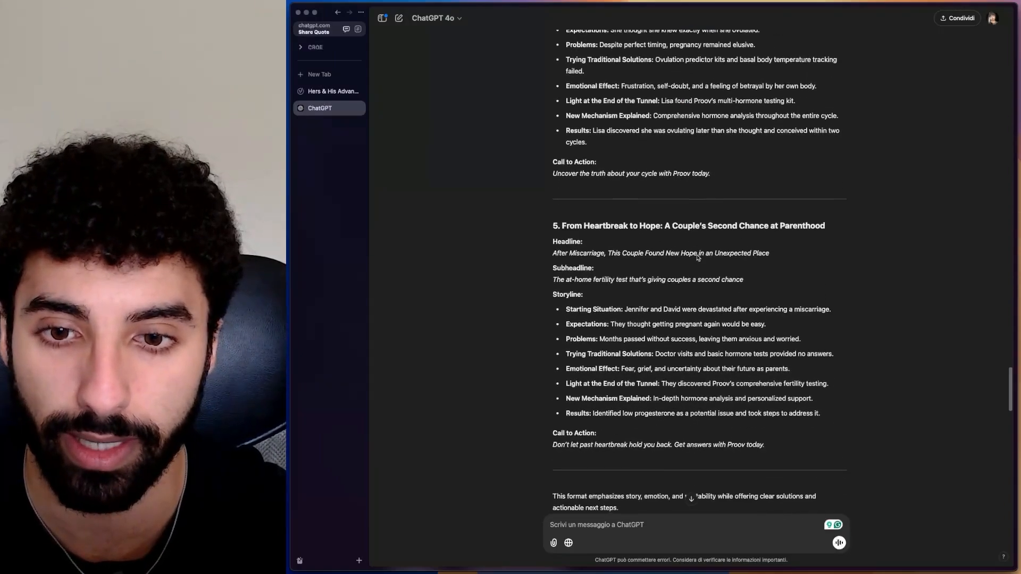
pyautogui.scroll(-1, 698, 257)
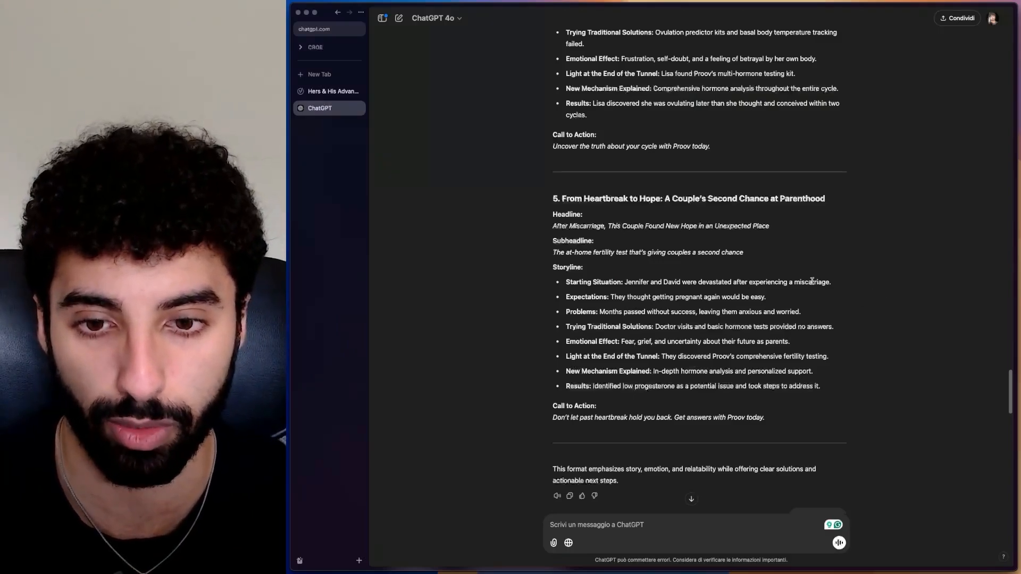
pyautogui.moveTo(817, 282); pyautogui.dragTo(773, 299)
pyautogui.click(779, 279)
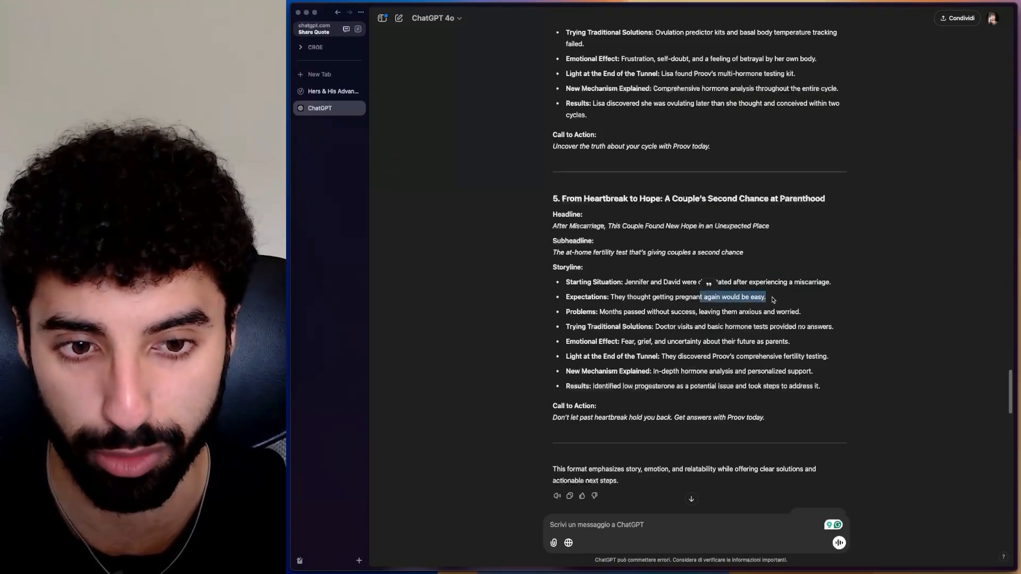
pyautogui.scroll(-2, 743, 249)
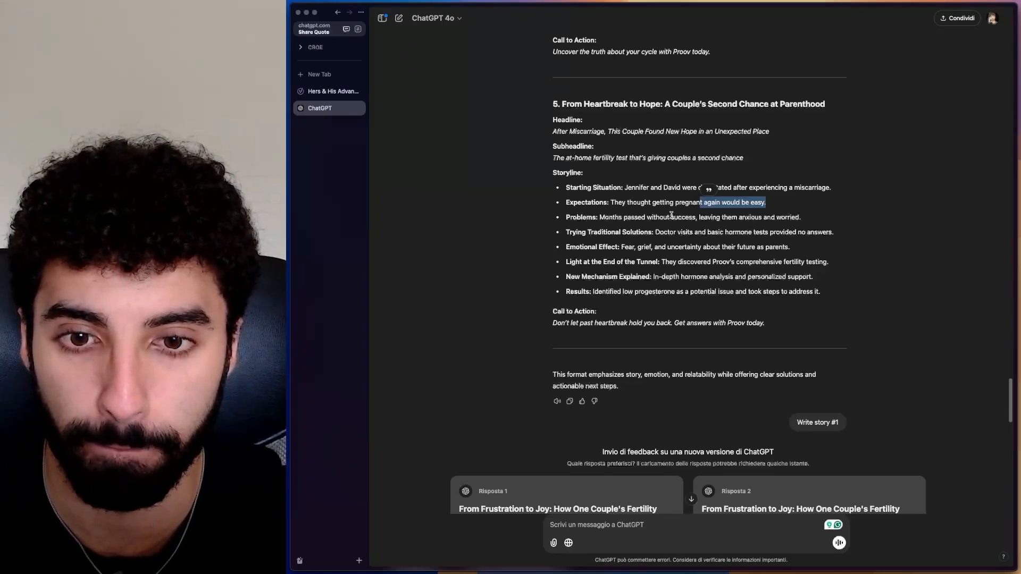
pyautogui.moveTo(615, 216); pyautogui.dragTo(694, 216)
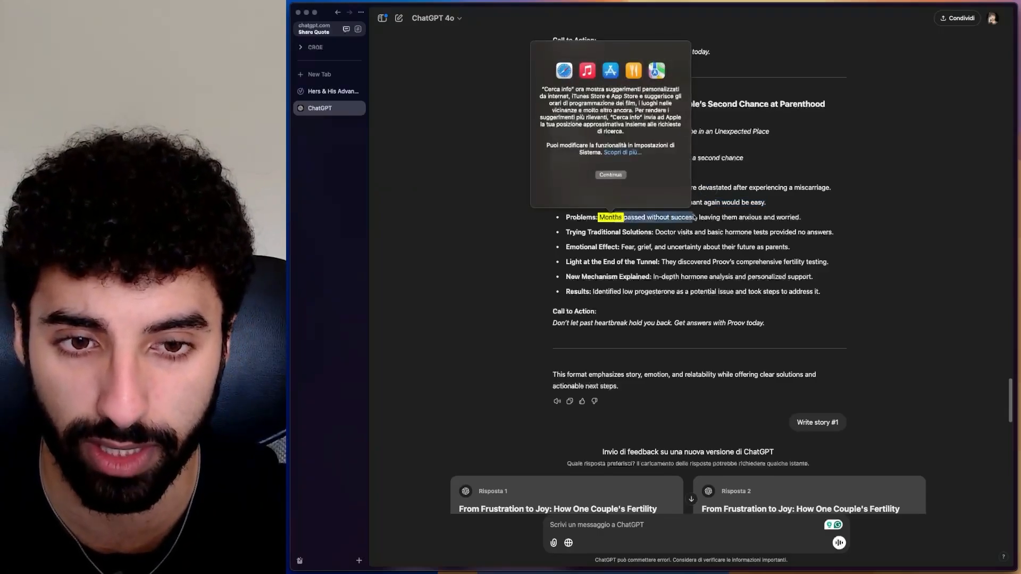
pyautogui.click(742, 214)
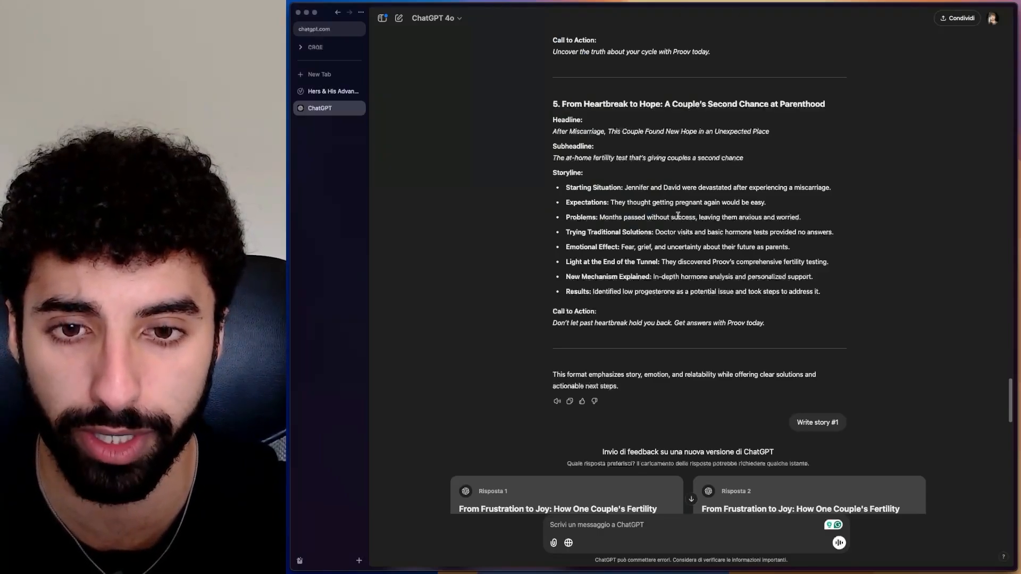
pyautogui.scroll(2, 765, 305)
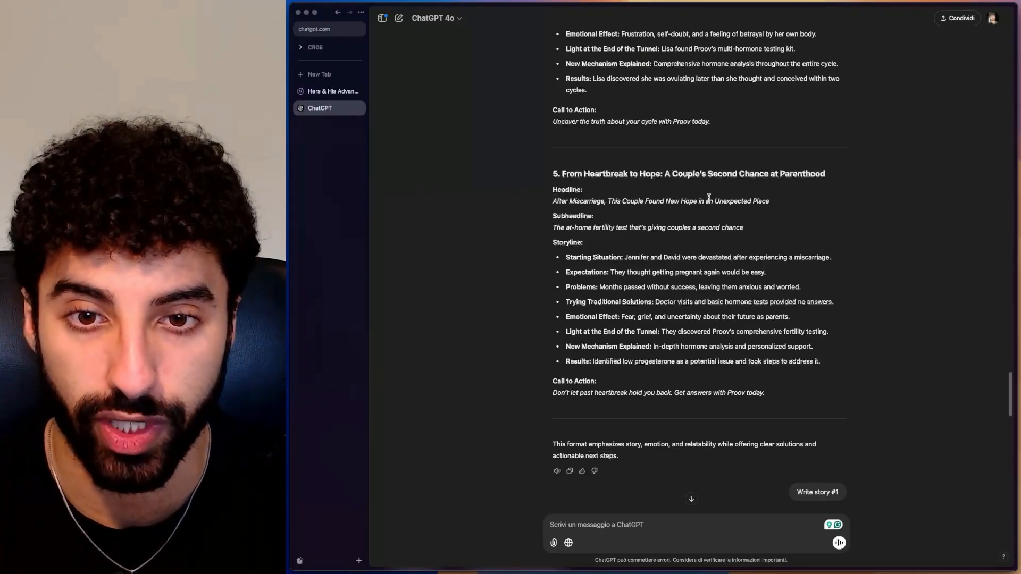
# Look through both ChatGPT responses to "Write story #1" down to their Calls to Action and return to their headlines.
pyautogui.scroll(-5, 709, 198)
pyautogui.scroll(-10, 709, 198)
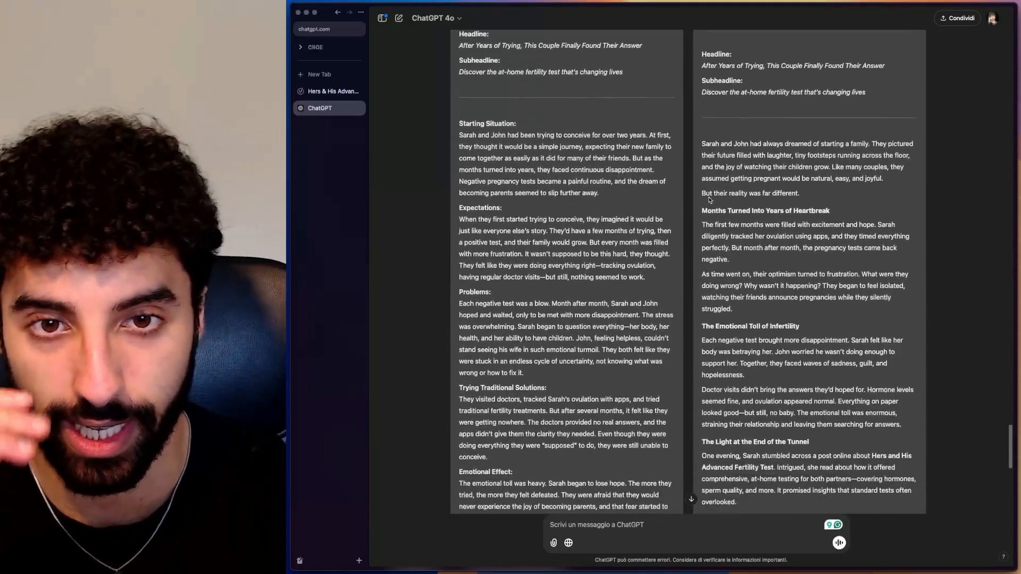
pyautogui.scroll(-9, 709, 198)
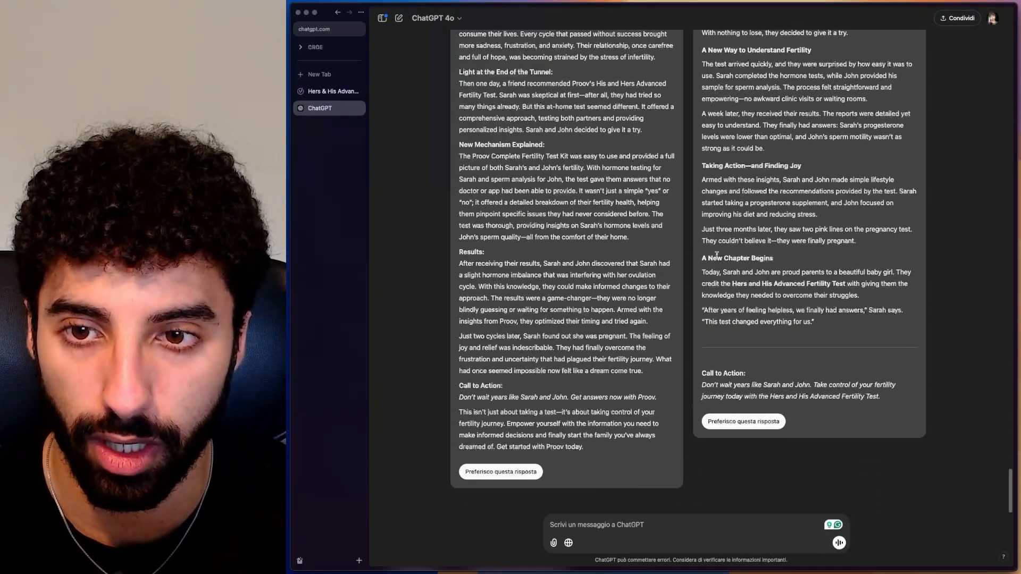
pyautogui.scroll(20, 757, 269)
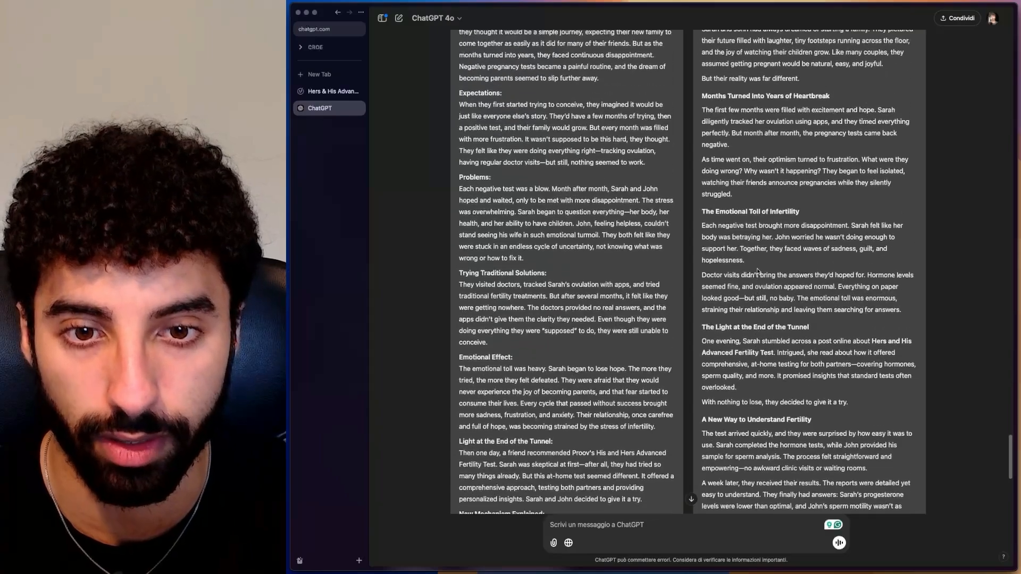
pyautogui.scroll(3, 758, 271)
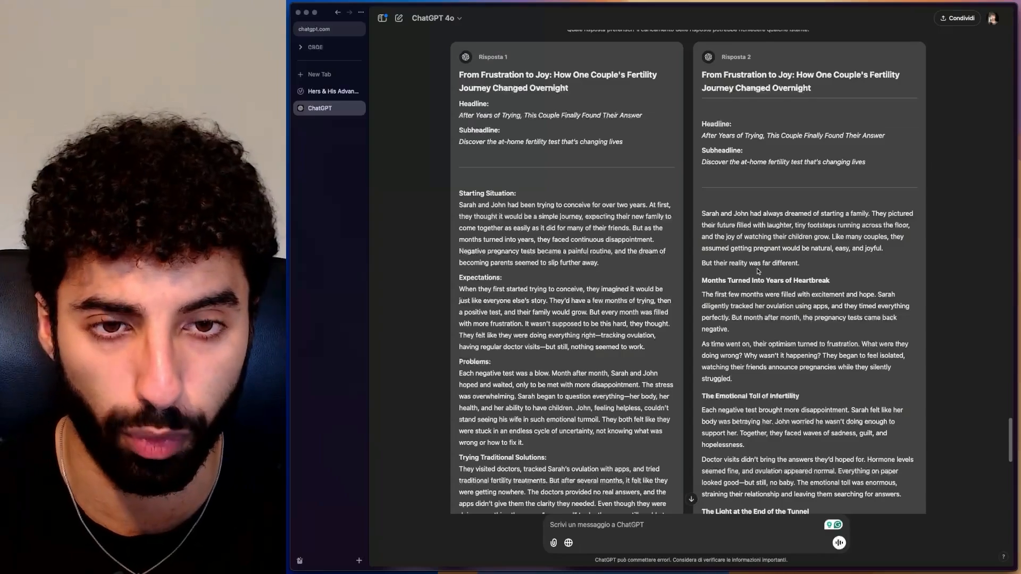
# Look back over the five angle outlines, then compare the two full story drafts section by section down to their Calls to Action.
pyautogui.scroll(20, 758, 272)
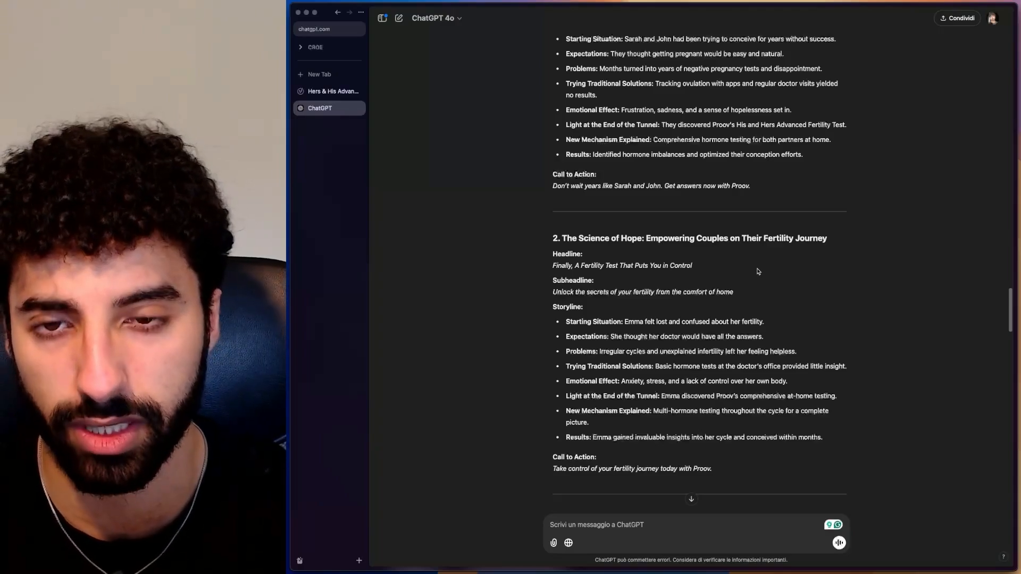
pyautogui.scroll(-15, 759, 271)
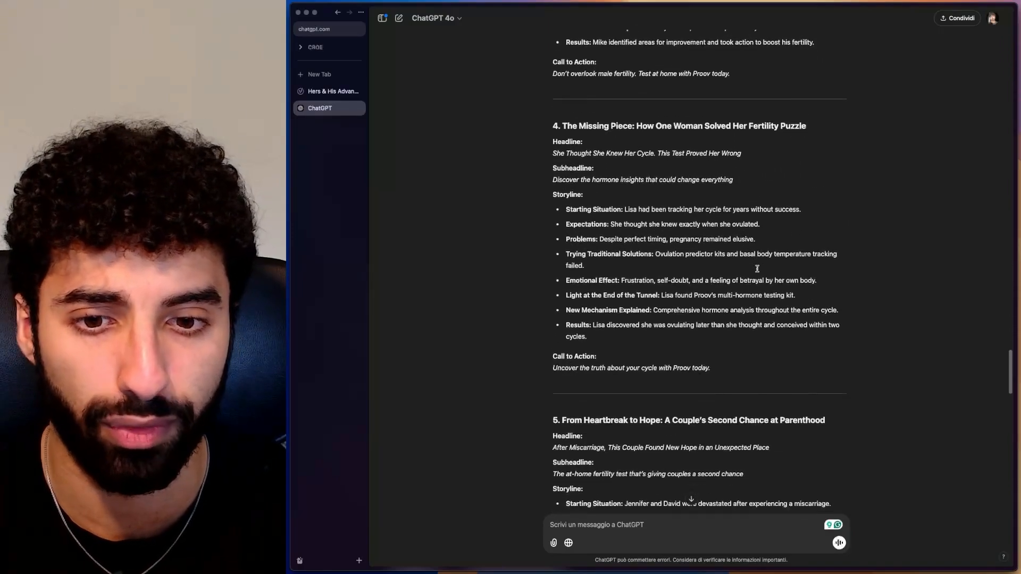
pyautogui.scroll(-7, 758, 272)
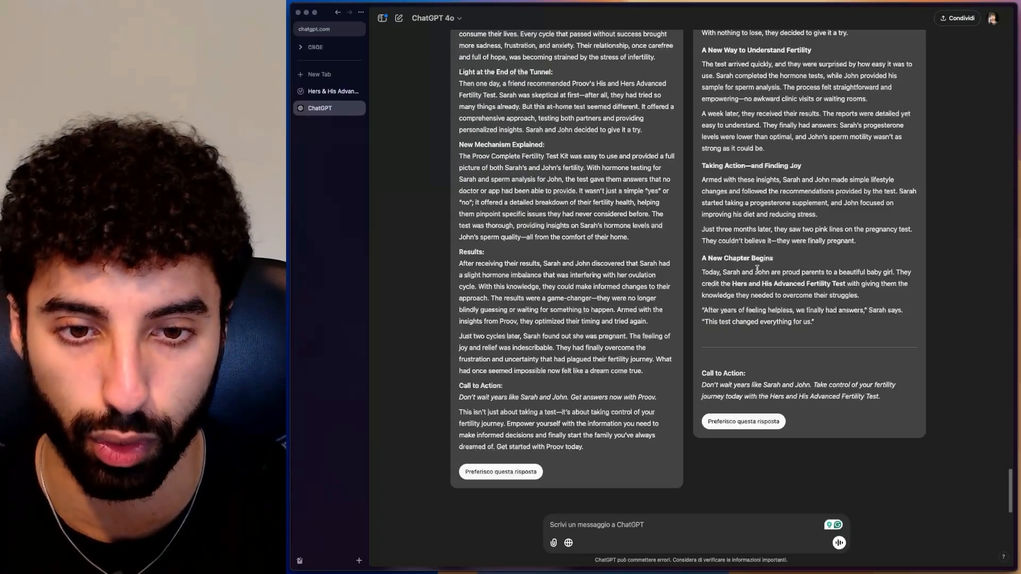
pyautogui.scroll(5, 757, 269)
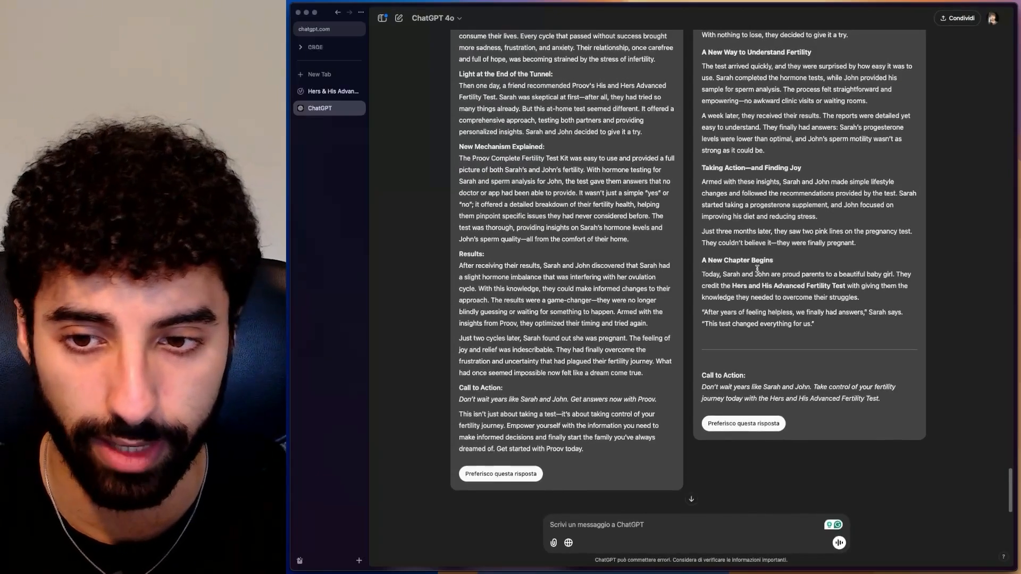
pyautogui.scroll(10, 758, 271)
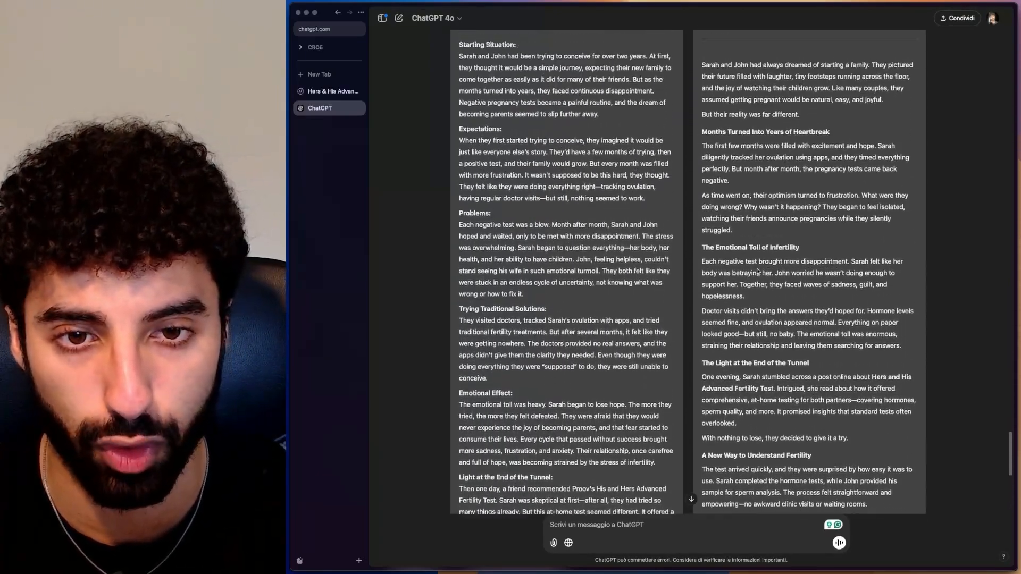
pyautogui.scroll(-5, 695, 342)
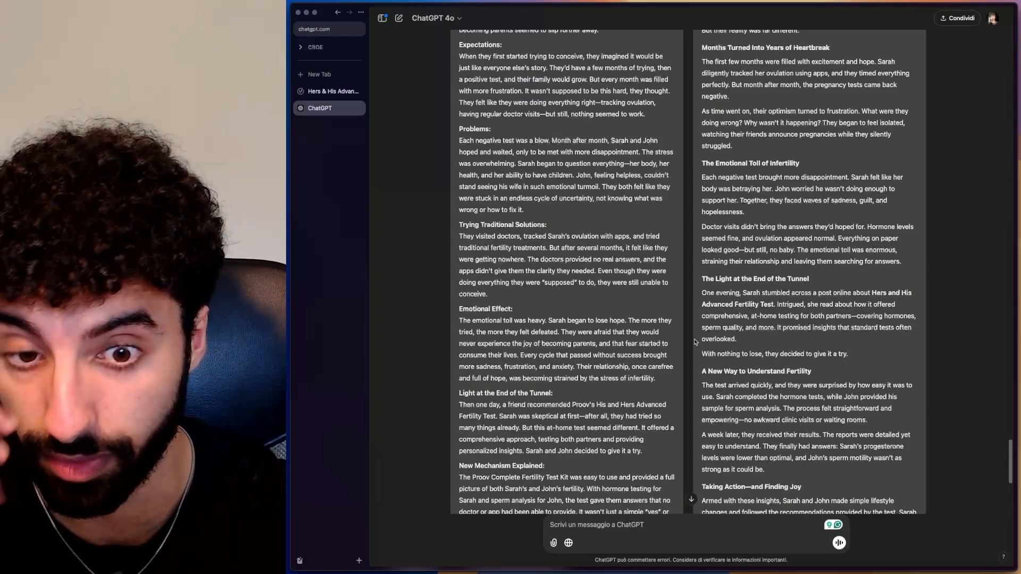
pyautogui.scroll(1, 695, 341)
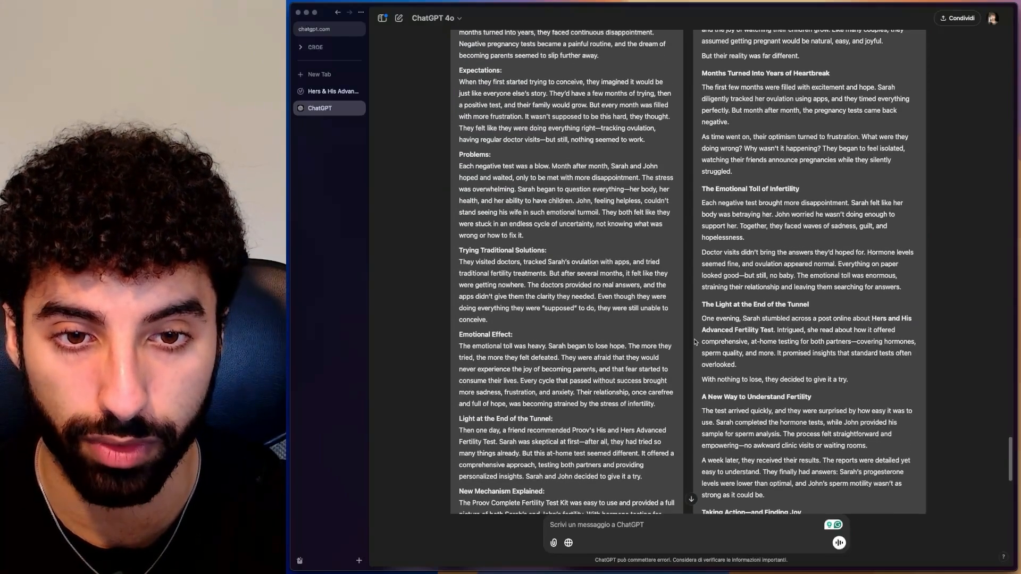
pyautogui.scroll(-1, 695, 342)
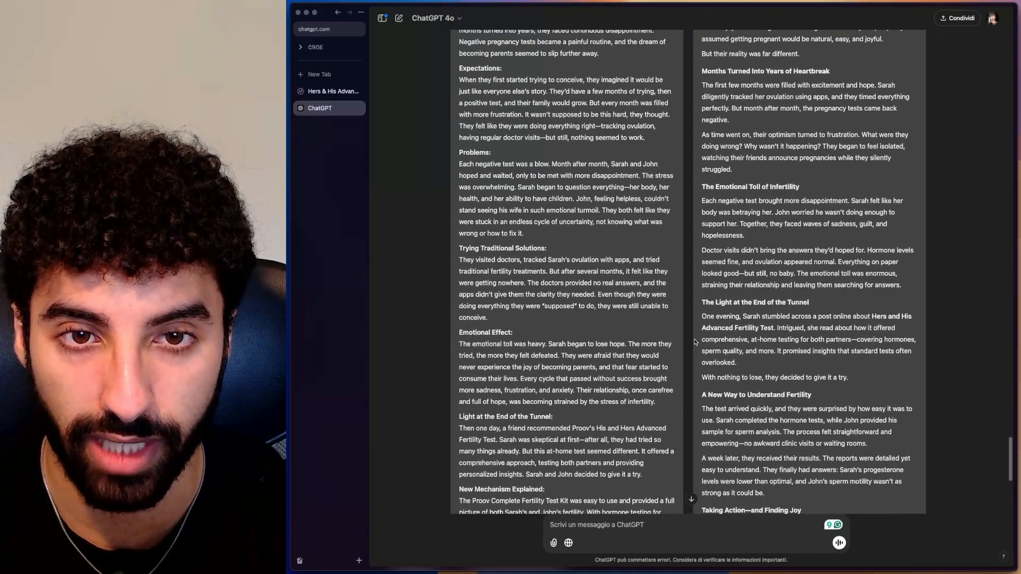
pyautogui.scroll(2, 695, 341)
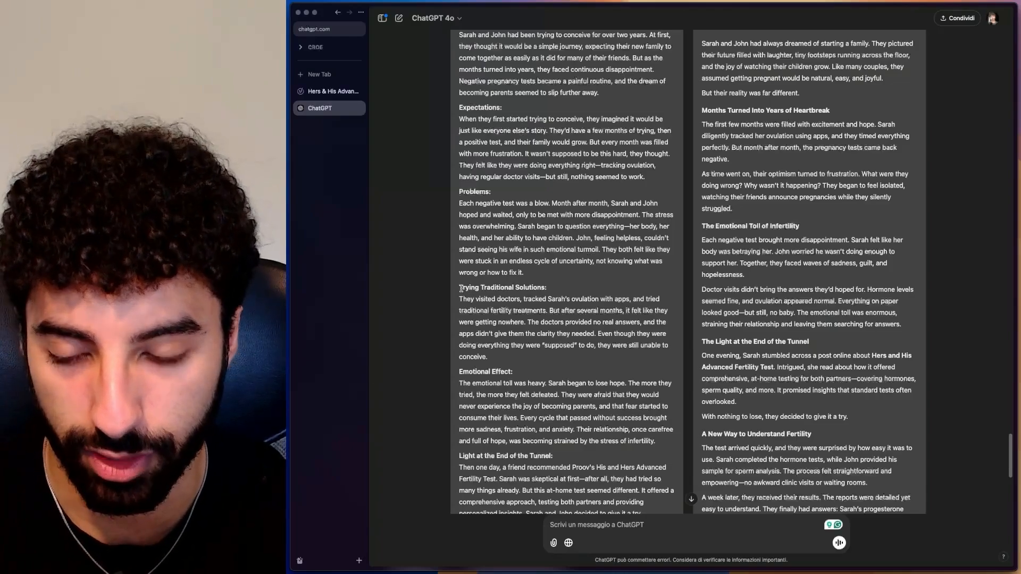
# Examine Trying Traditional Solutions in the first draft, highlighting its heading and the phrases on visiting doctors, ovulation apps and fertility treatments.
pyautogui.moveTo(461, 288); pyautogui.dragTo(548, 293)
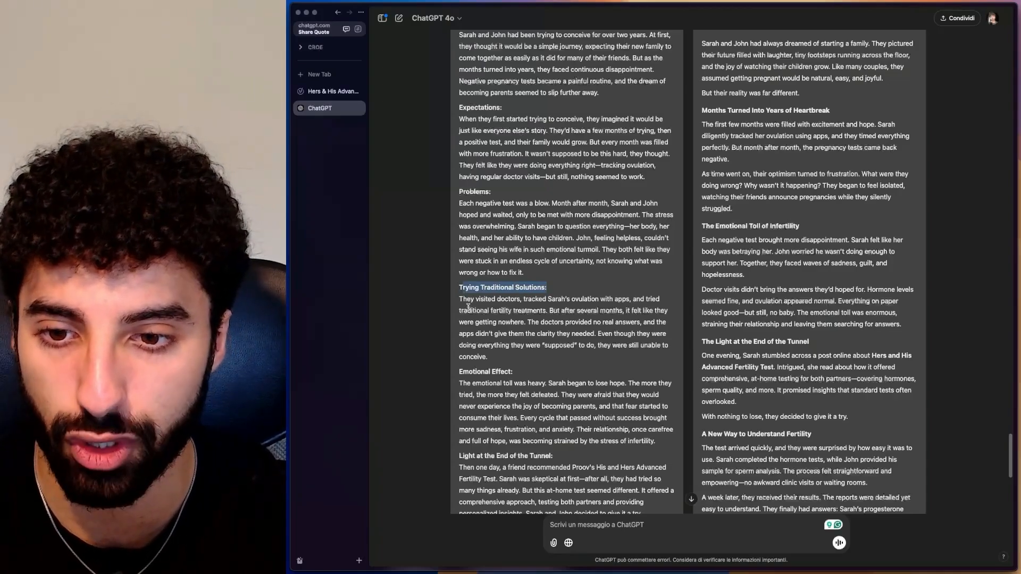
pyautogui.moveTo(476, 299); pyautogui.dragTo(634, 304)
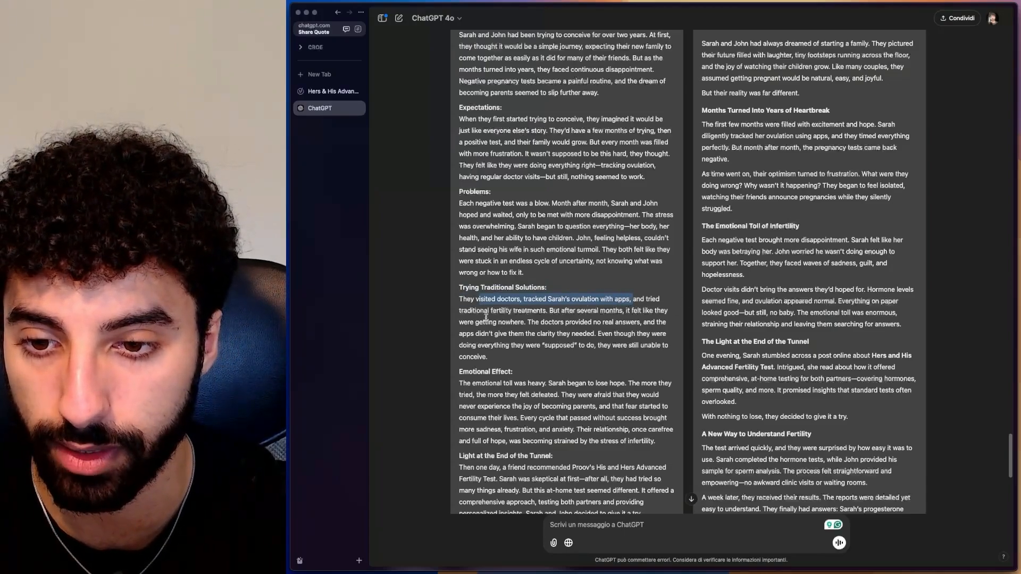
pyautogui.moveTo(520, 312); pyautogui.dragTo(547, 313)
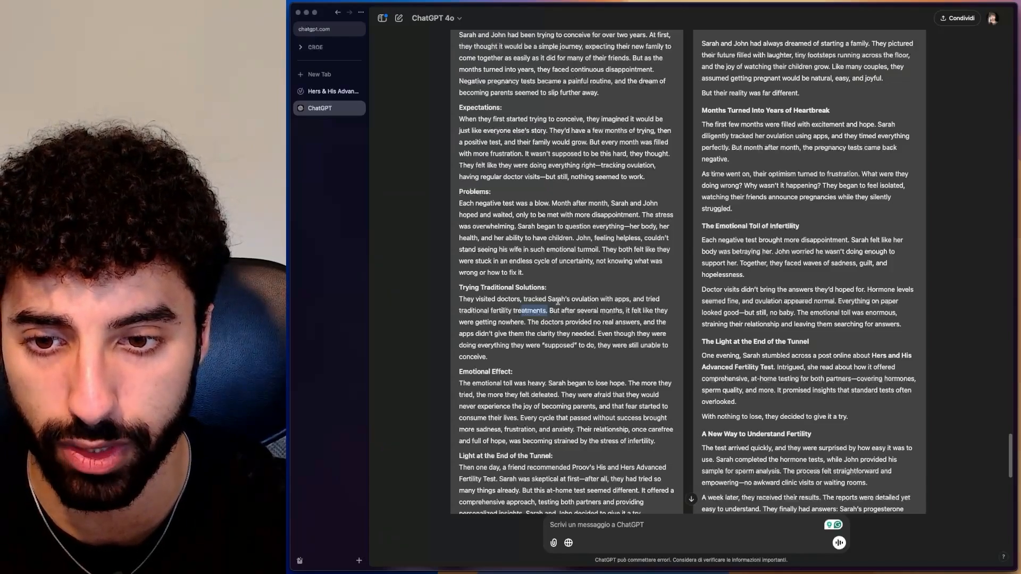
pyautogui.moveTo(571, 299); pyautogui.dragTo(628, 300)
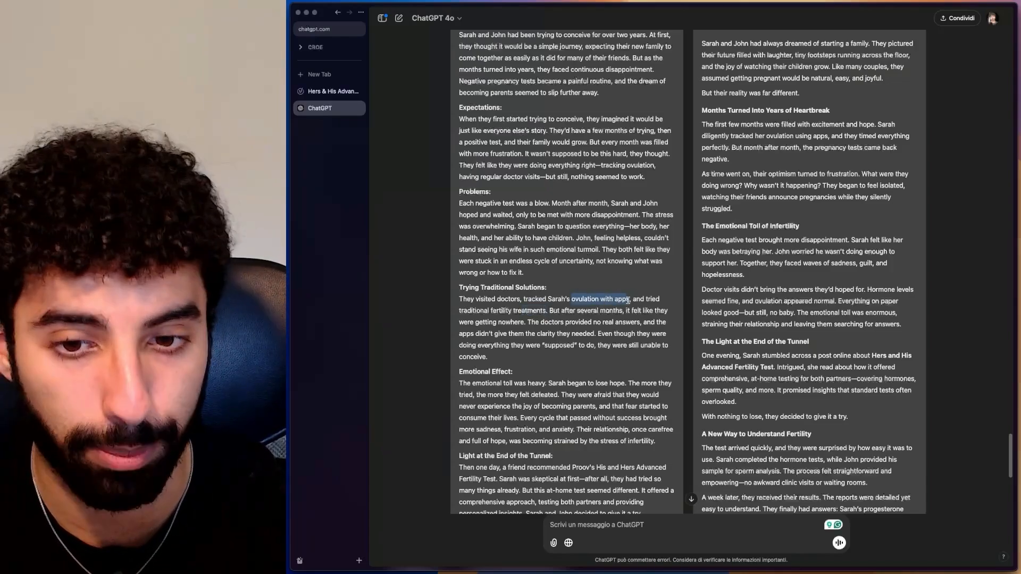
pyautogui.click(618, 300)
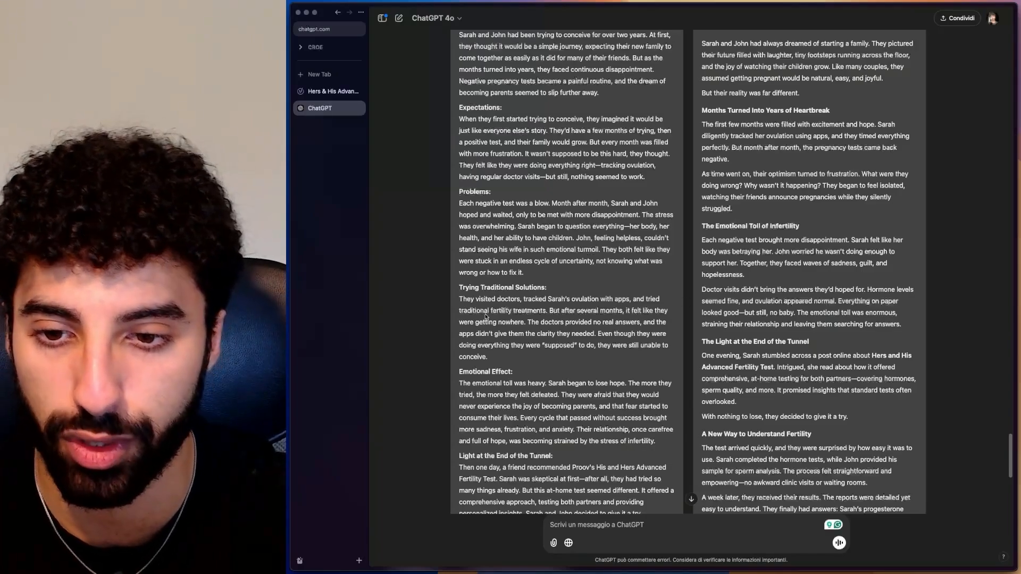
pyautogui.moveTo(490, 311); pyautogui.dragTo(542, 311)
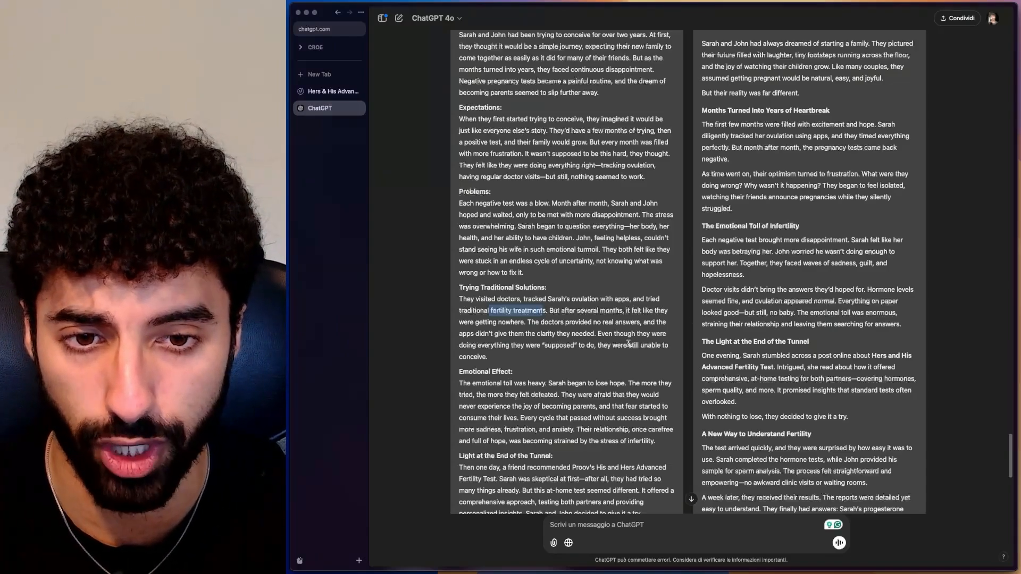
# Examine Light at the End of the Tunnel in the first draft, highlighting its heading and the friend's recommendation of Proov's His and Hers test.
pyautogui.scroll(-5, 630, 344)
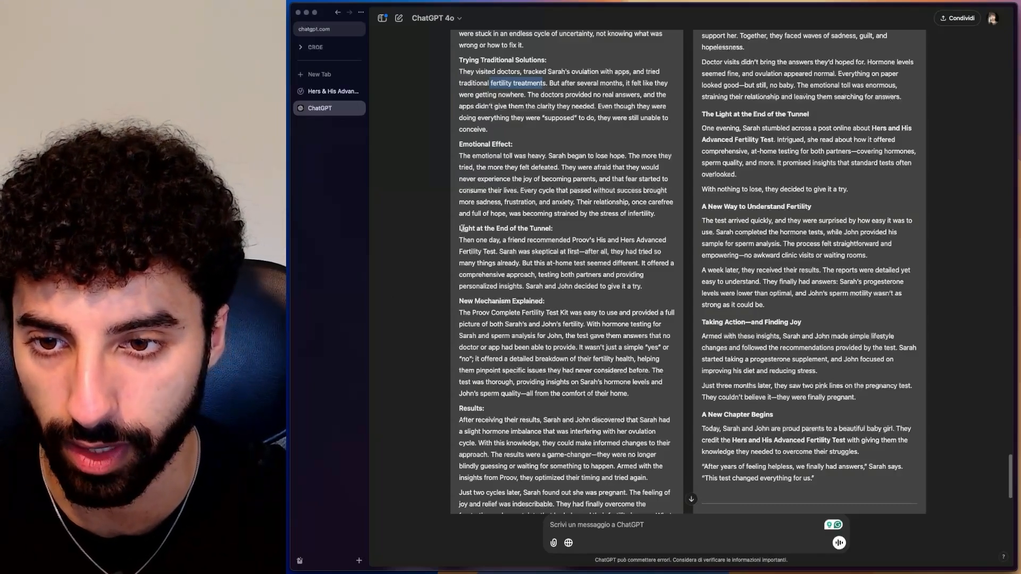
pyautogui.moveTo(468, 228); pyautogui.dragTo(578, 230)
pyautogui.click(516, 240)
pyautogui.moveTo(514, 240); pyautogui.dragTo(668, 238)
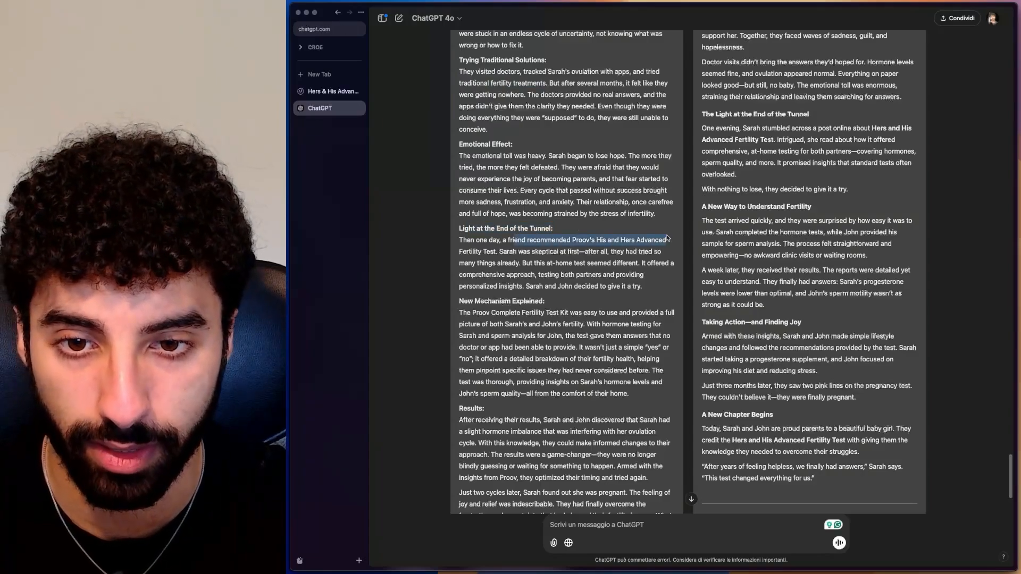
pyautogui.press('super+c')
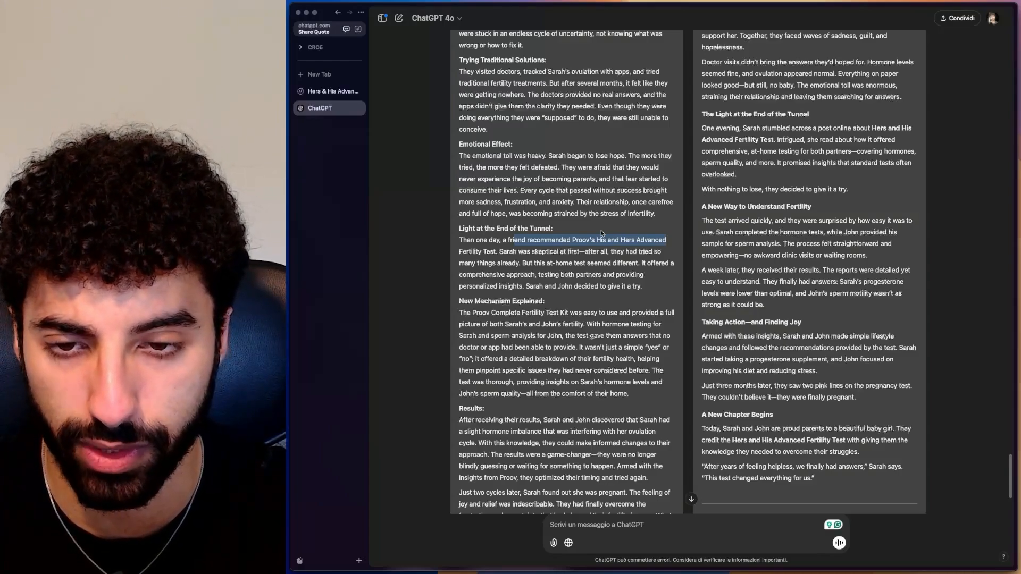
pyautogui.click(569, 241)
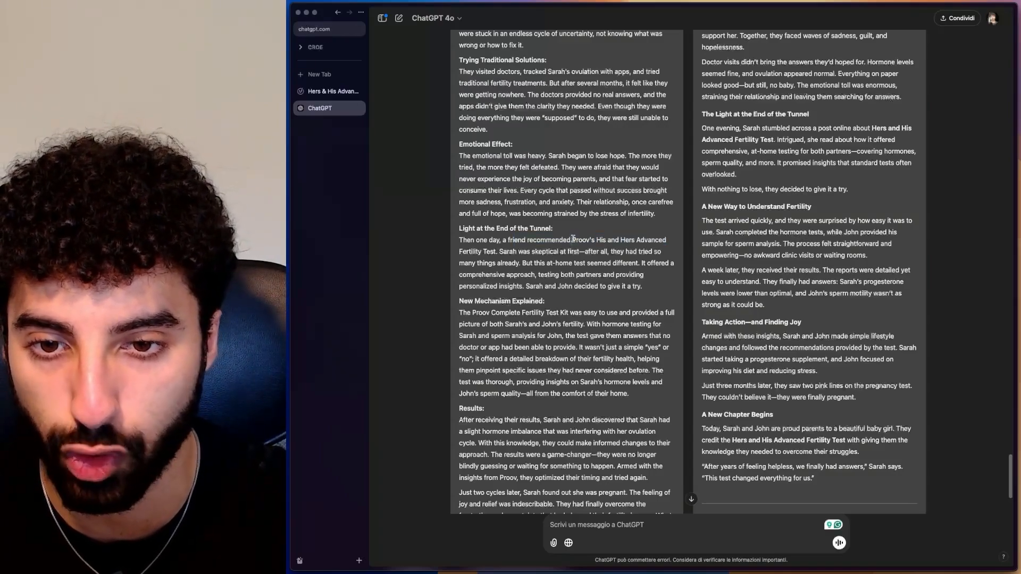
pyautogui.moveTo(573, 238); pyautogui.dragTo(640, 246)
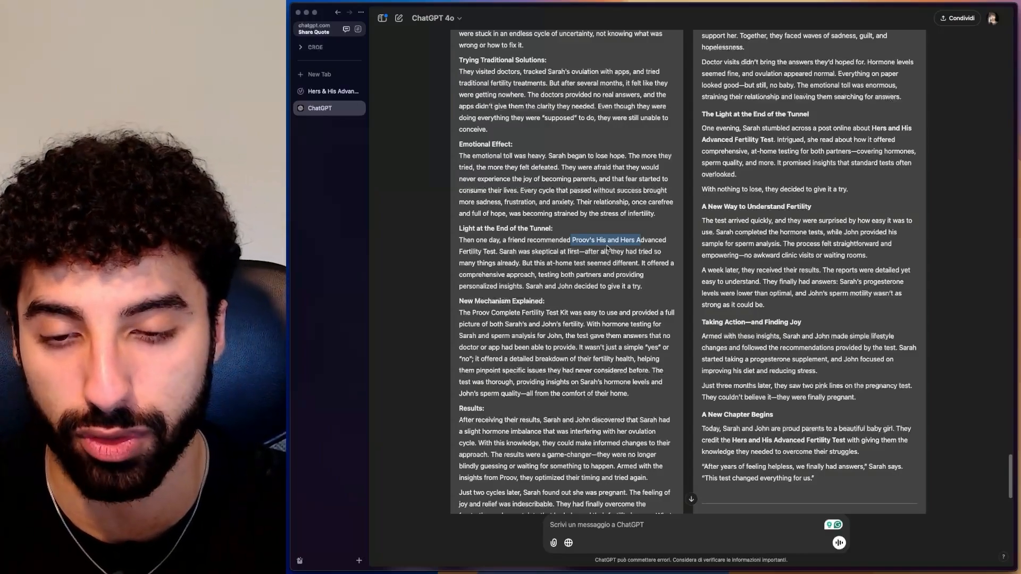
pyautogui.click(575, 238)
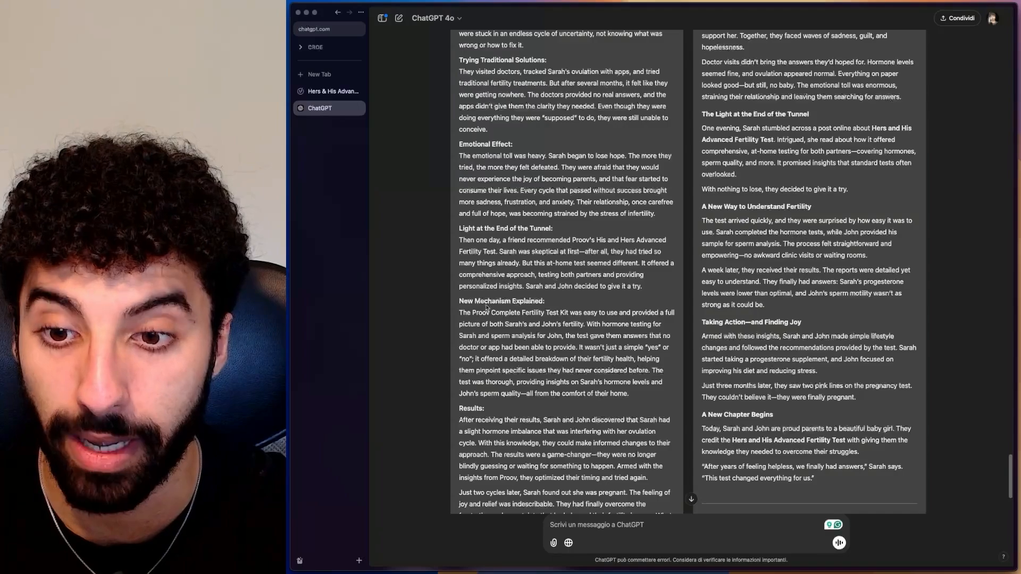
# Examine New Mechanism Explained in the first draft, highlighting its heading and the sentence about the Proov Complete Fertility Test Kit being easy to use.
pyautogui.moveTo(468, 301); pyautogui.dragTo(543, 301)
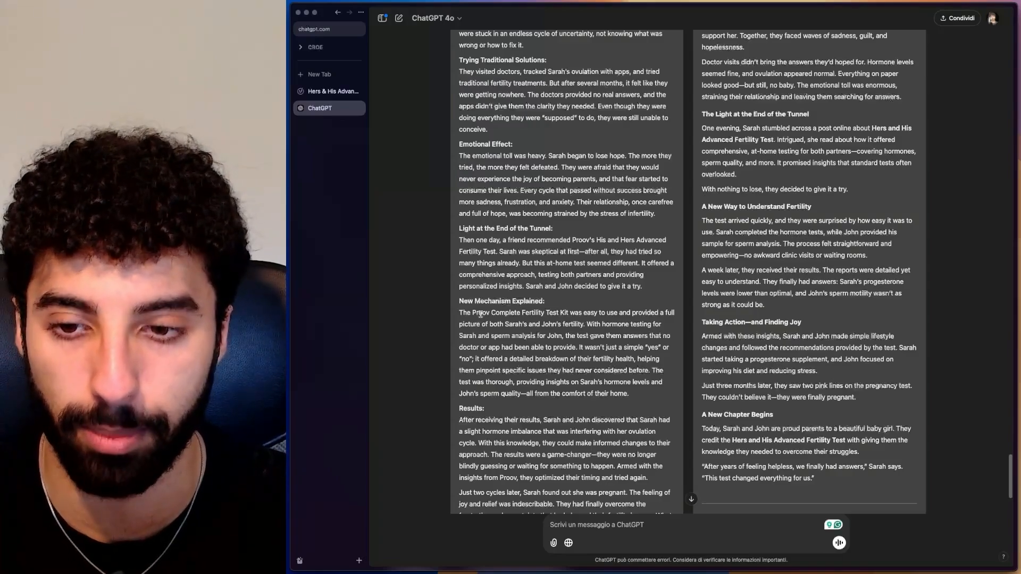
pyautogui.moveTo(474, 313); pyautogui.dragTo(520, 322)
pyautogui.scroll(-5, 520, 322)
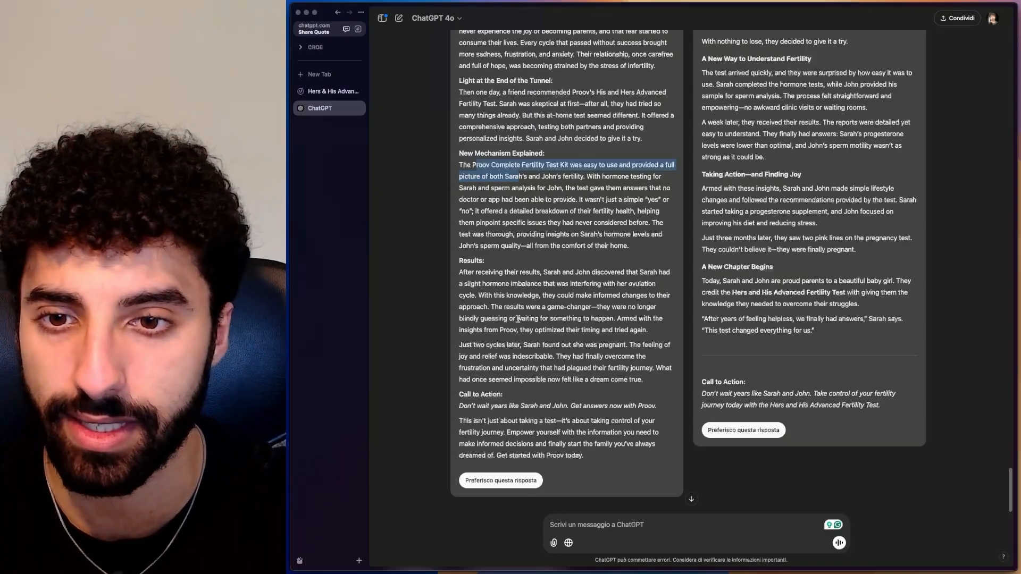
# Compare both "Write story #1" responses from their headlines to their Calls to Action and return to the openings.
pyautogui.scroll(10, 518, 319)
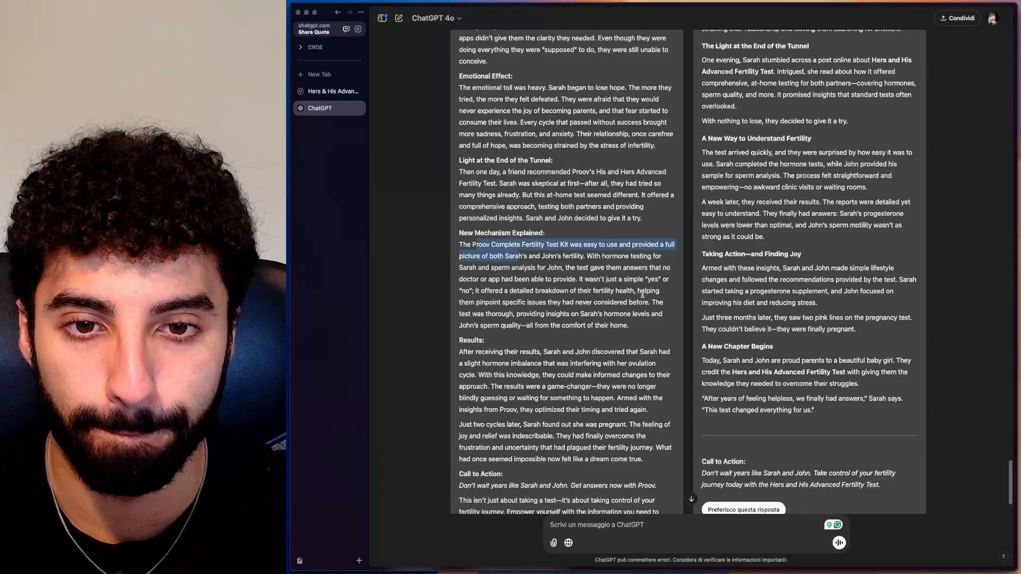
pyautogui.scroll(4, 643, 295)
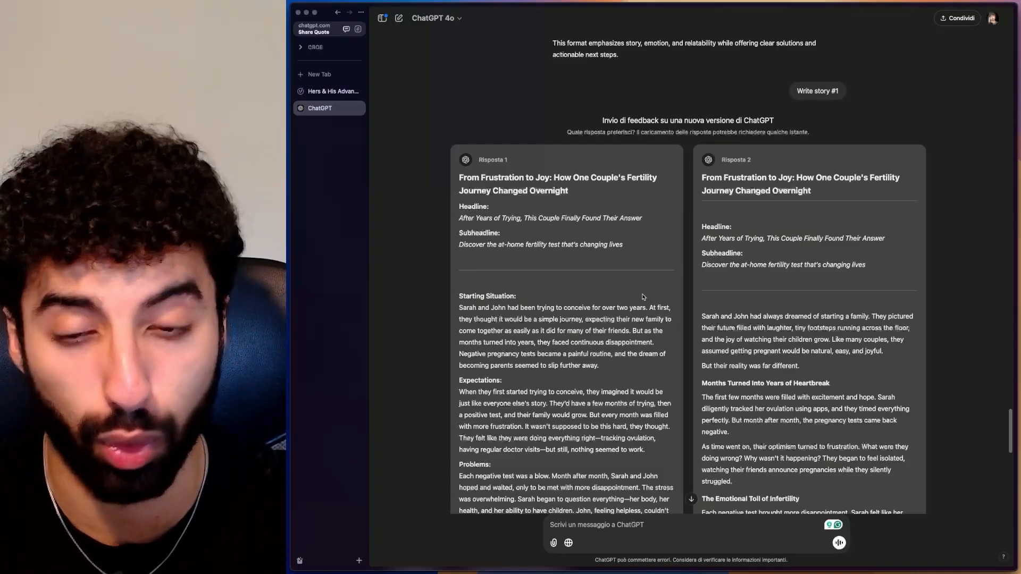
pyautogui.scroll(-1, 691, 154)
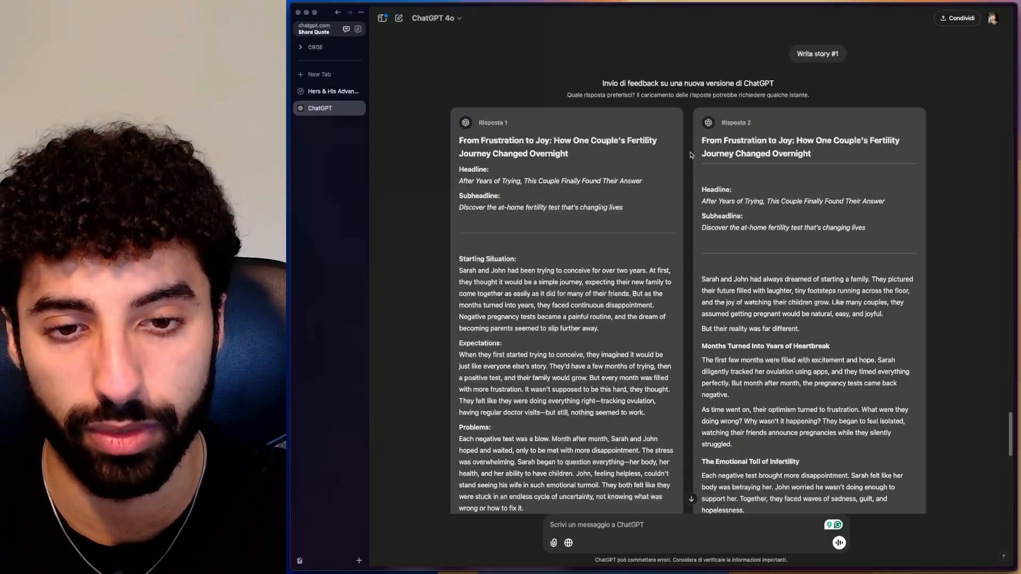
pyautogui.scroll(-10, 690, 155)
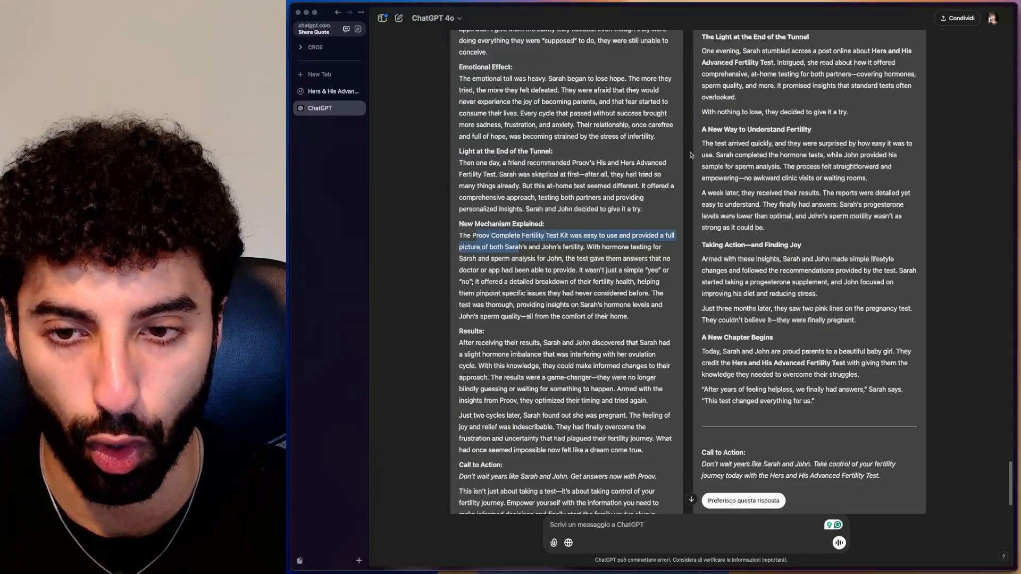
pyautogui.scroll(-3, 690, 154)
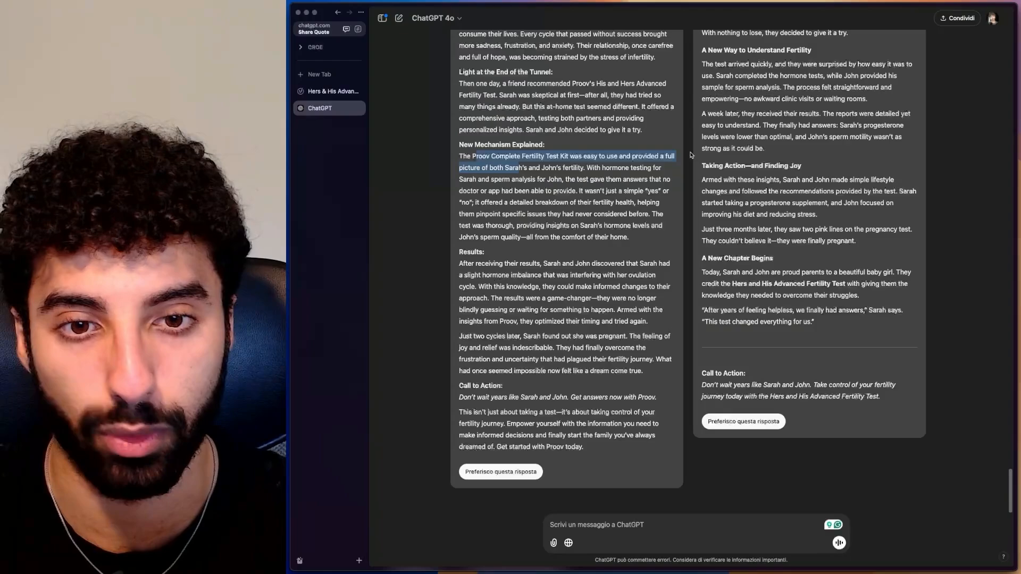
pyautogui.scroll(10, 994, 268)
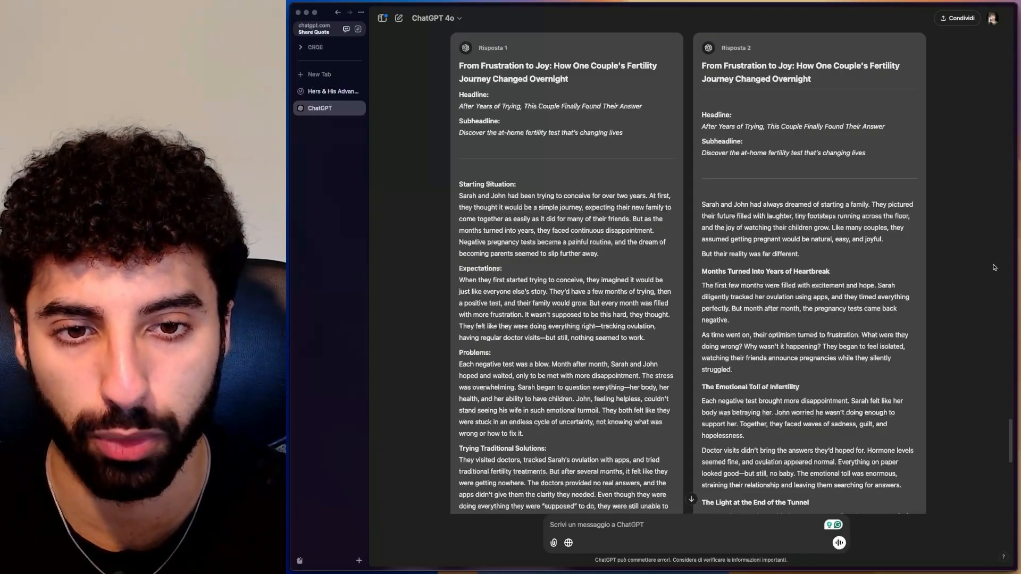
# Compare the two opening paragraphs, highlighting the second draft's lines about dreaming of a family and picturing a future filled with laughter.
pyautogui.moveTo(884, 240); pyautogui.dragTo(791, 202)
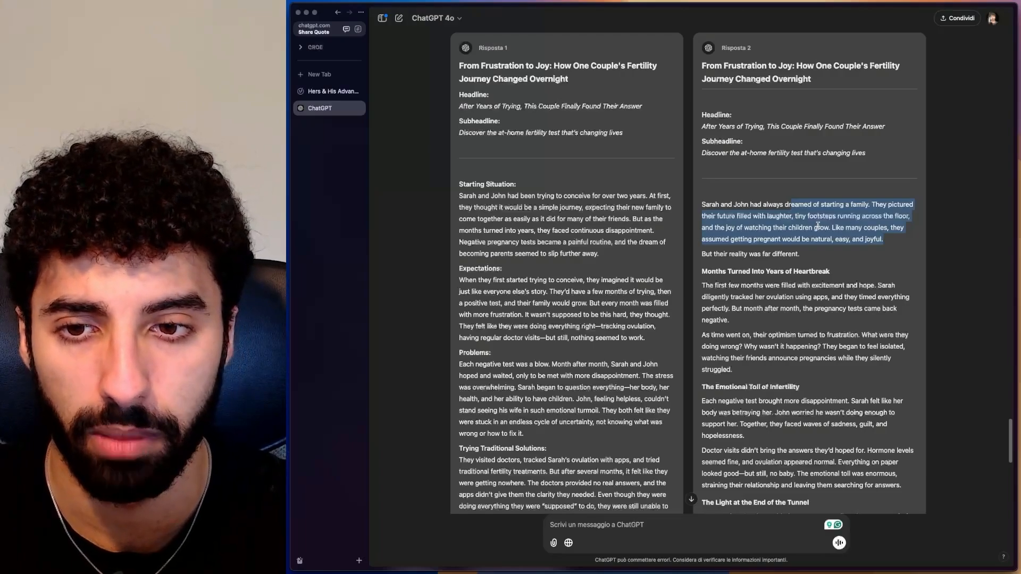
pyautogui.click(501, 196)
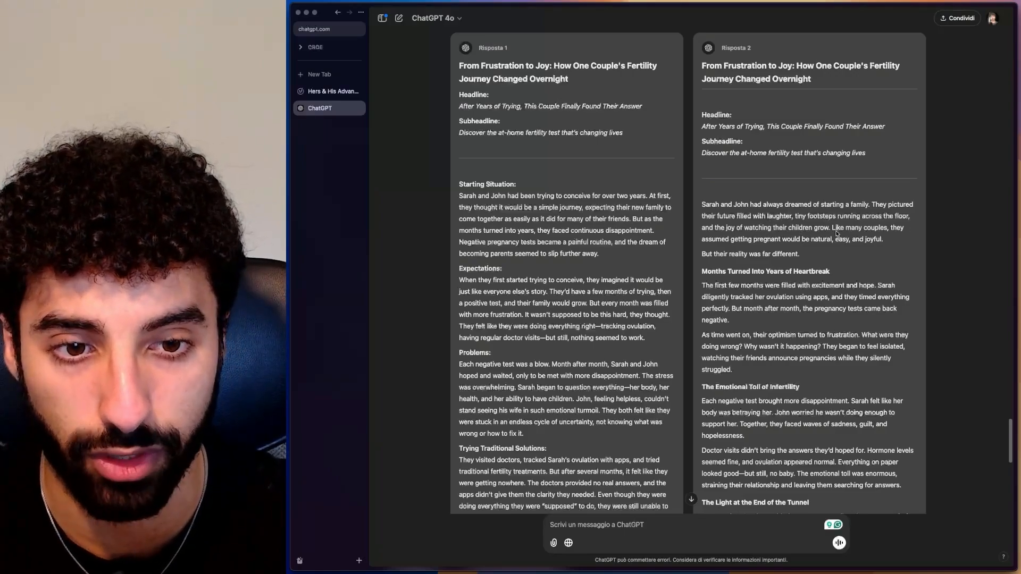
pyautogui.moveTo(831, 228); pyautogui.dragTo(873, 204)
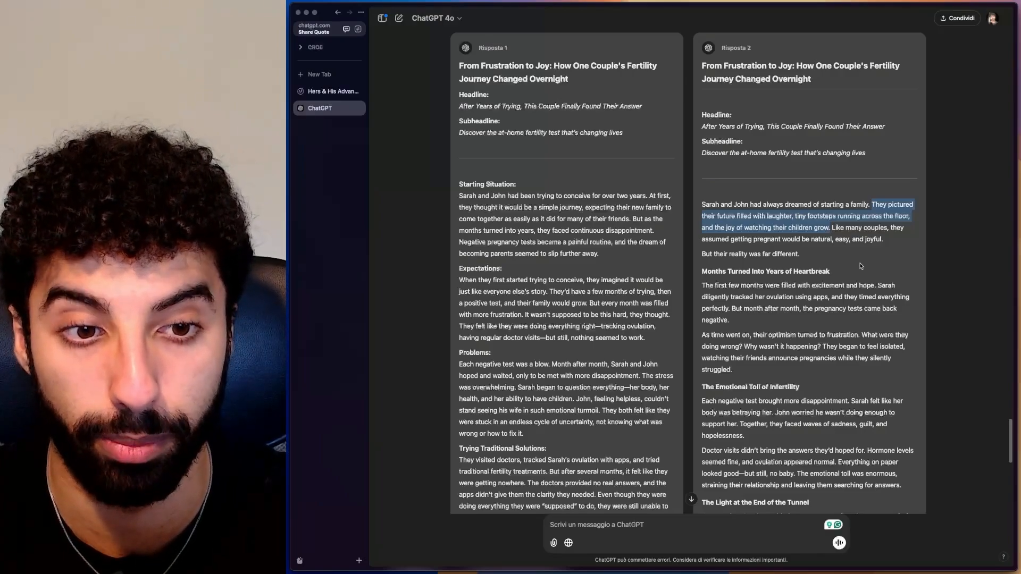
pyautogui.moveTo(831, 228); pyautogui.dragTo(708, 202)
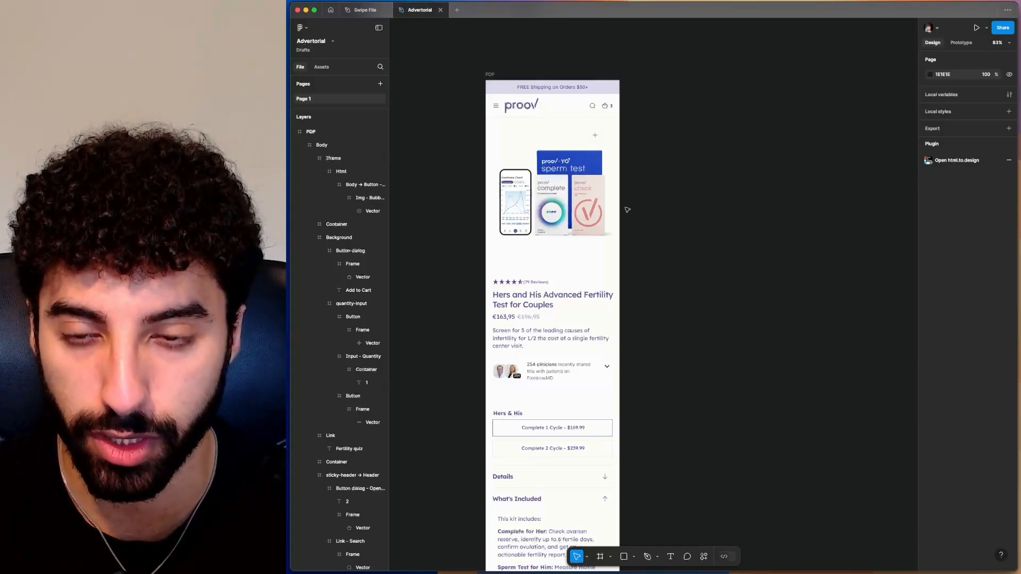
pyautogui.scroll(-8, 666, 172)
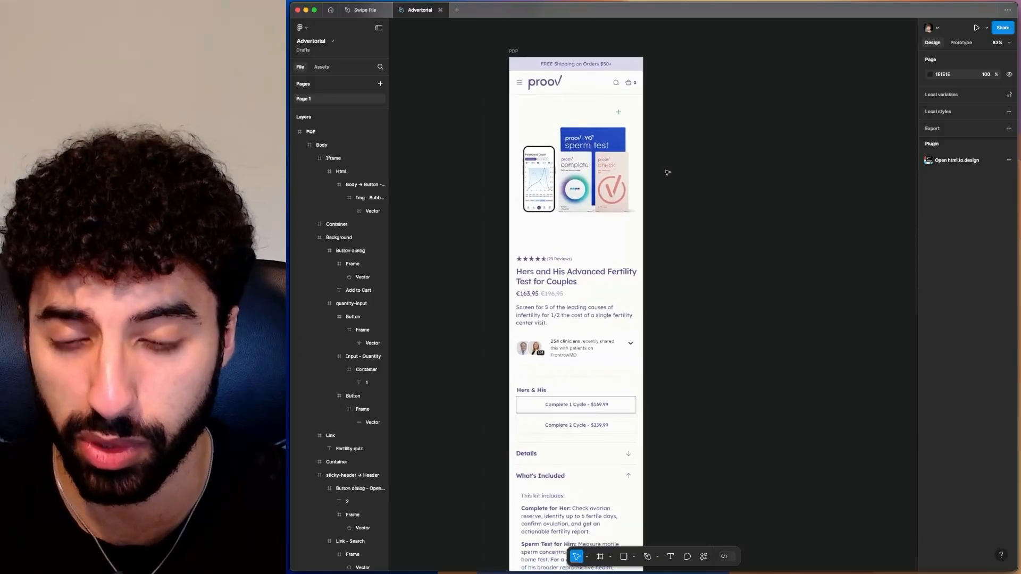
pyautogui.hscroll(3, 668, 172)
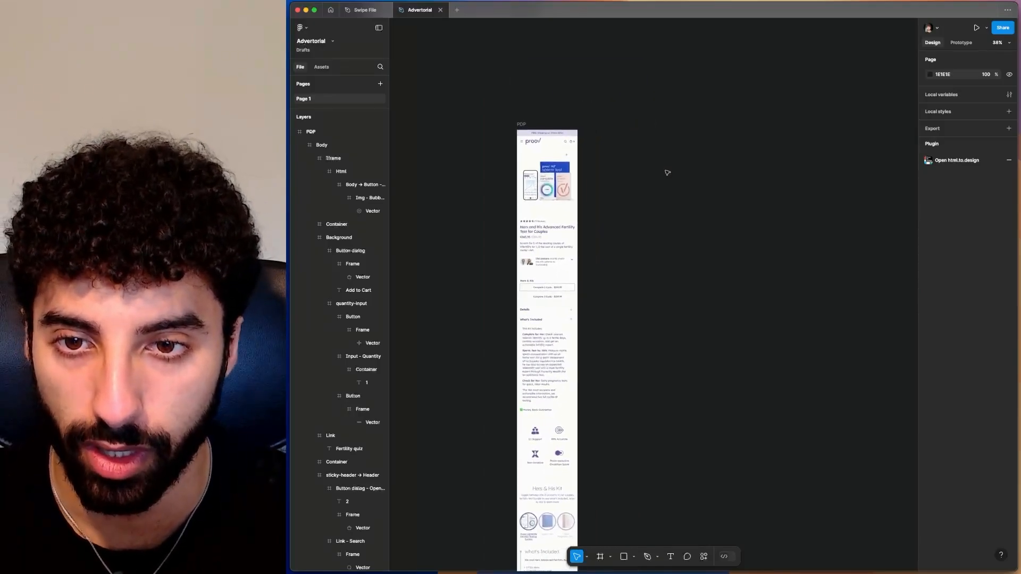
pyautogui.scroll(8, 668, 173)
pyautogui.hscroll(-3, 668, 173)
pyautogui.scroll(3, 668, 173)
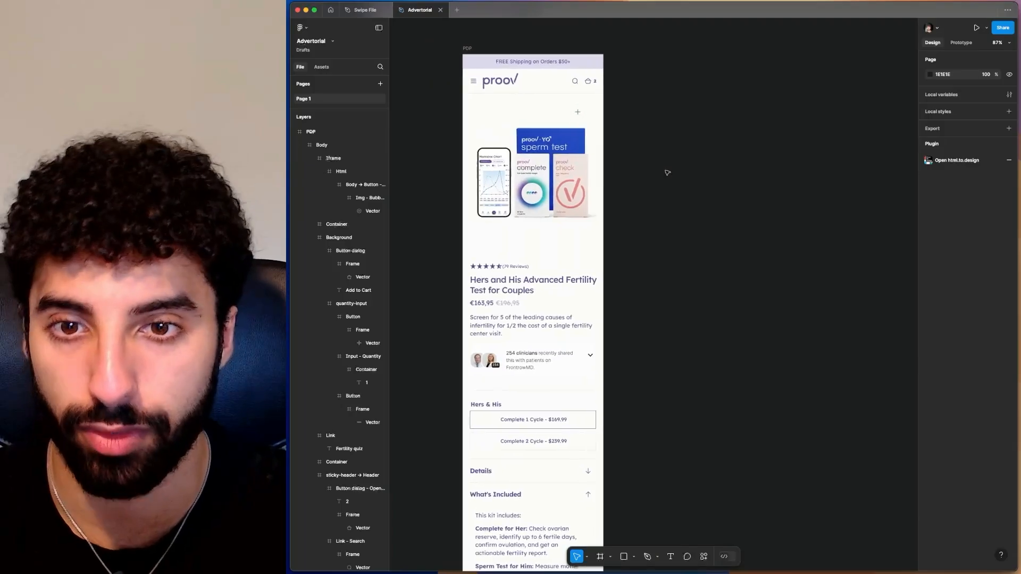
pyautogui.scroll(-10, 667, 173)
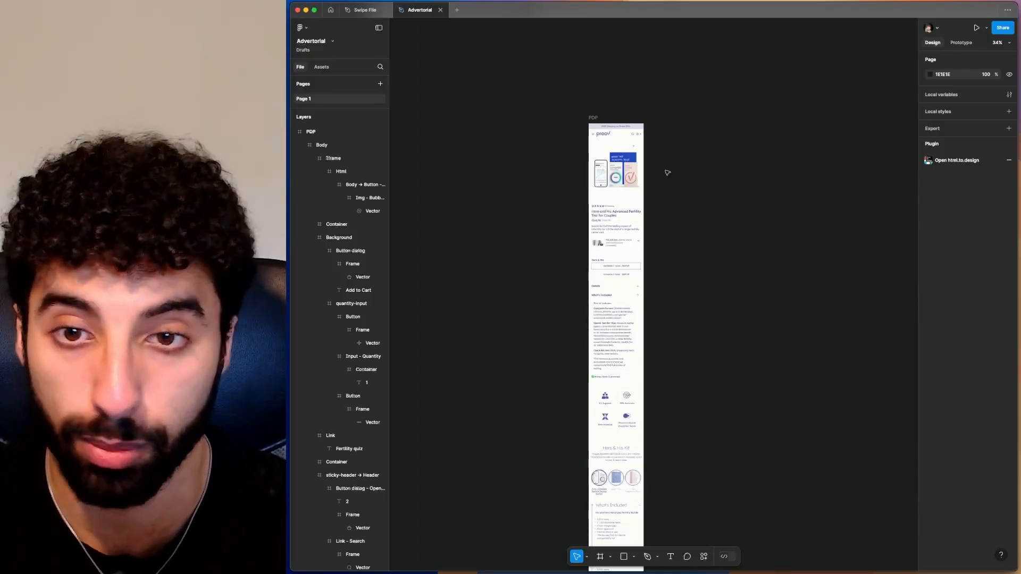
pyautogui.scroll(3, 645, 163)
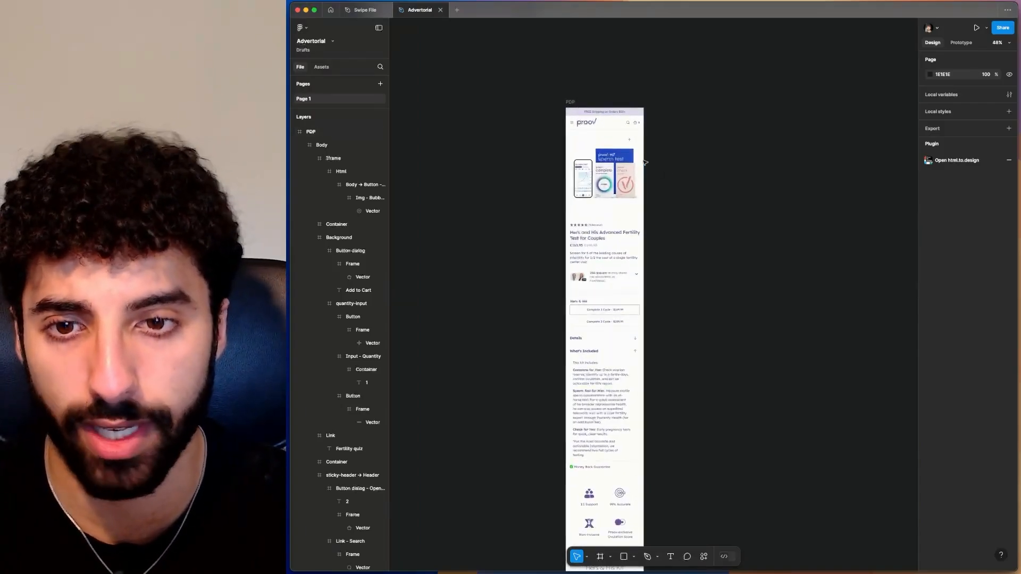
pyautogui.scroll(-2, 645, 162)
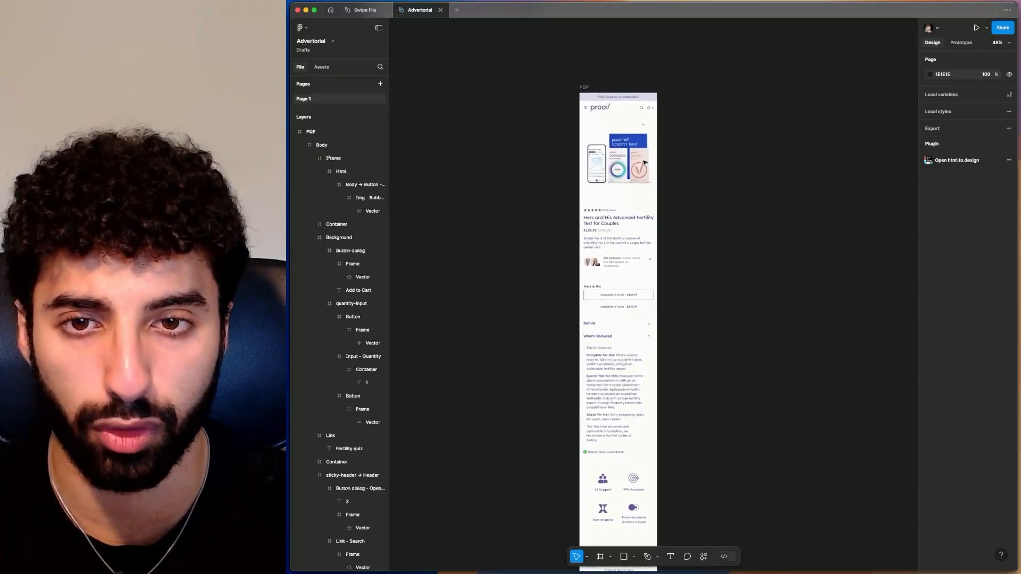
pyautogui.hscroll(2, 645, 162)
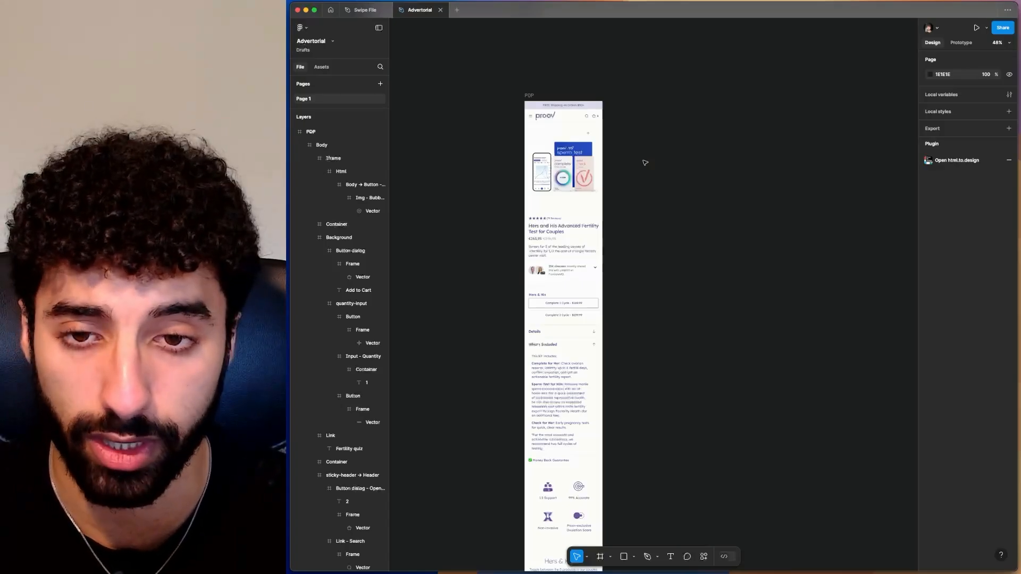
# Create an iPhone 13 & 14 frame beside the PDP frame, line up its upper edge with the PDP's, and rename it Mobile.
pyautogui.keyDown('ctrl'); pyautogui.scroll(5, 645, 162); pyautogui.keyUp('ctrl')
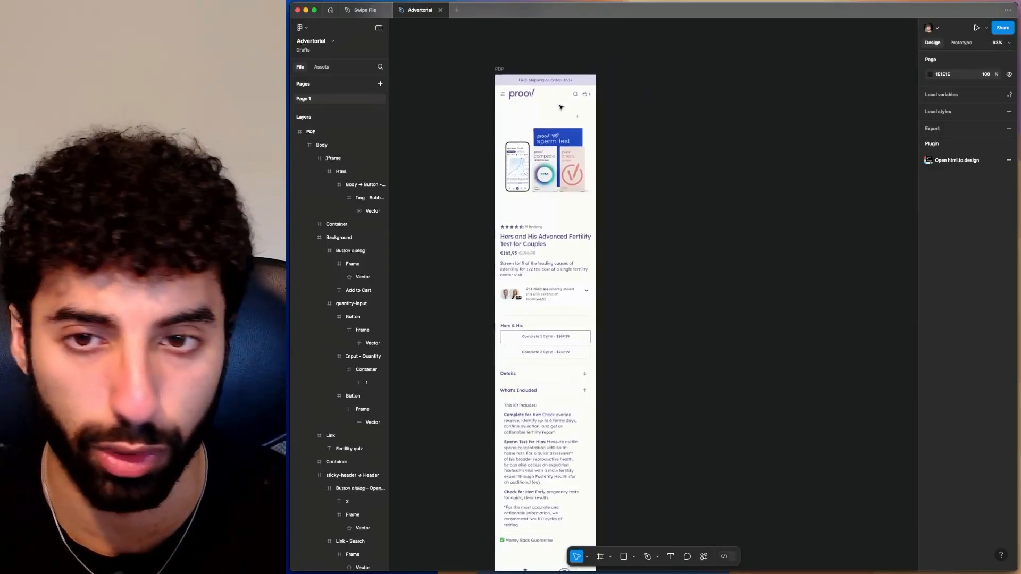
pyautogui.press('f')
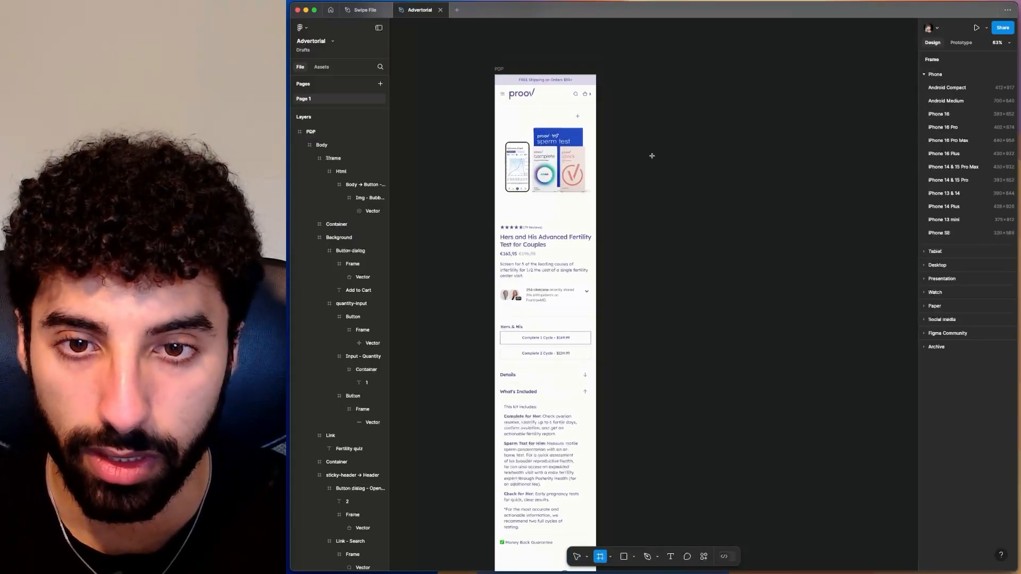
pyautogui.click(944, 194)
pyautogui.moveTo(661, 247); pyautogui.dragTo(677, 134)
pyautogui.doubleClick(644, 69)
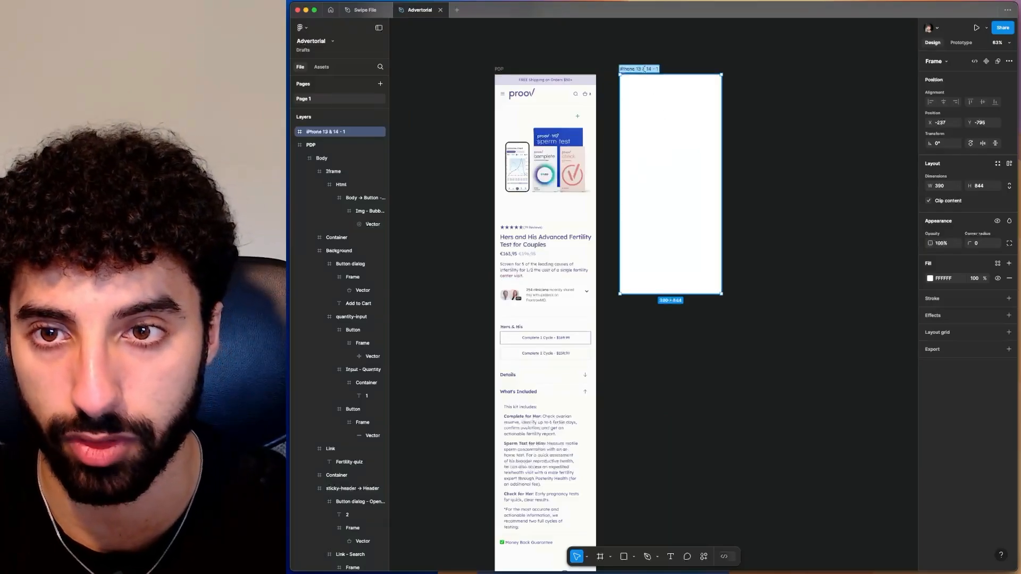
pyautogui.write('Mobile')
pyautogui.press('Return')
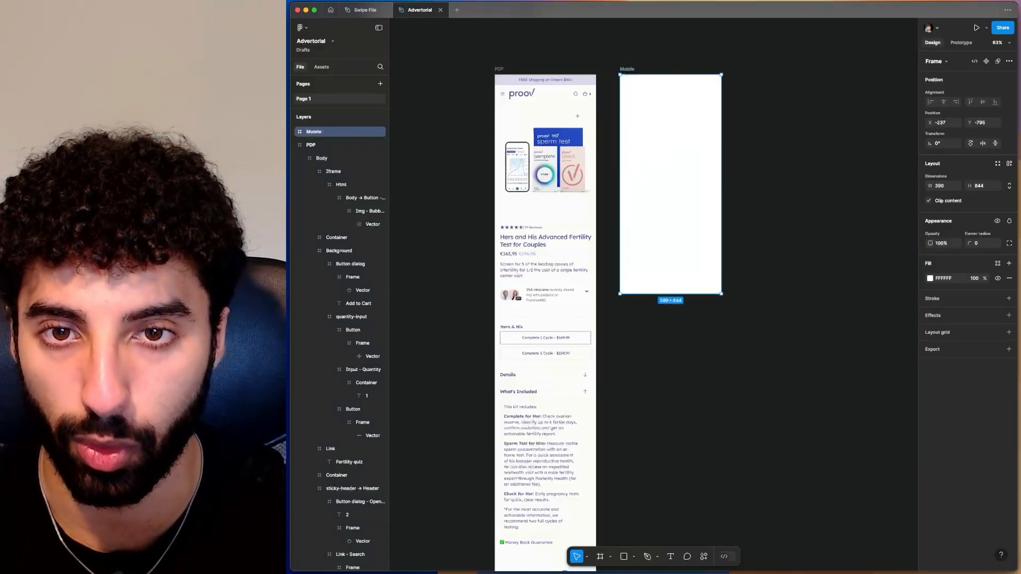
pyautogui.click(793, 81)
# Copy the proov logo from the PDP header into the Mobile frame, placing it near the upper-left corner.
pyautogui.scroll(5, 665, 93)
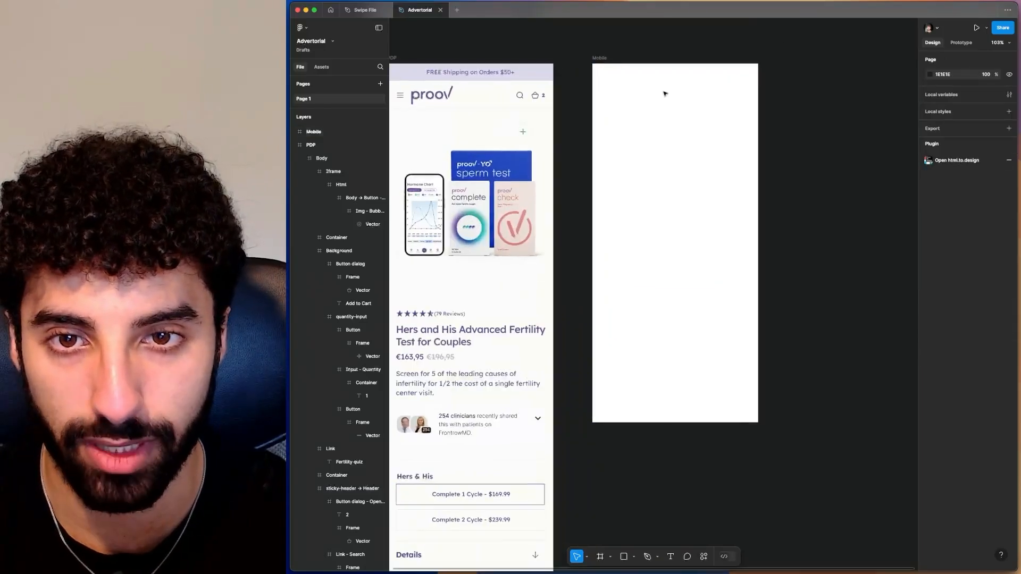
pyautogui.hscroll(-3, 665, 93)
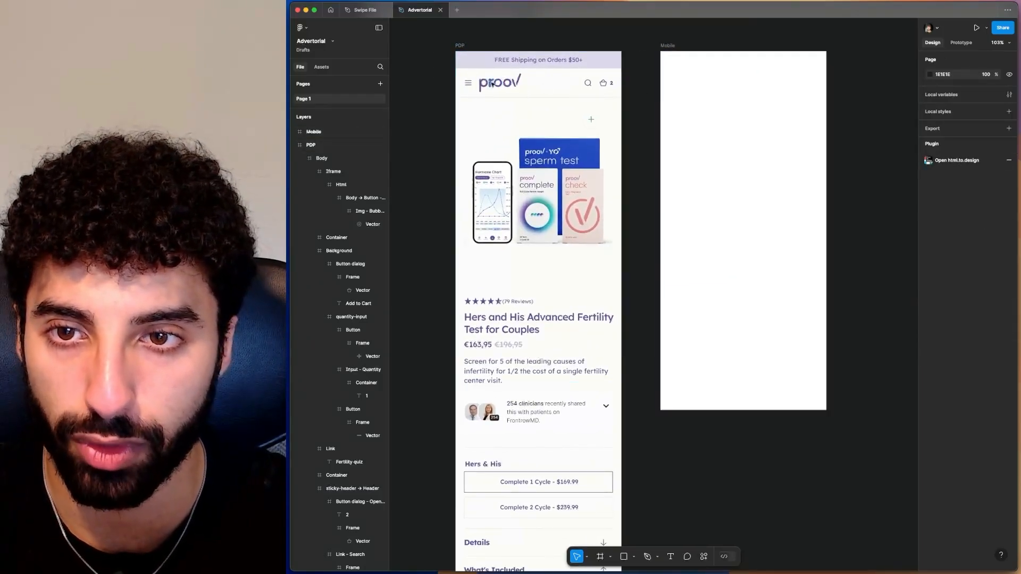
pyautogui.keyDown('super'); pyautogui.click(491, 82); pyautogui.keyUp('super')
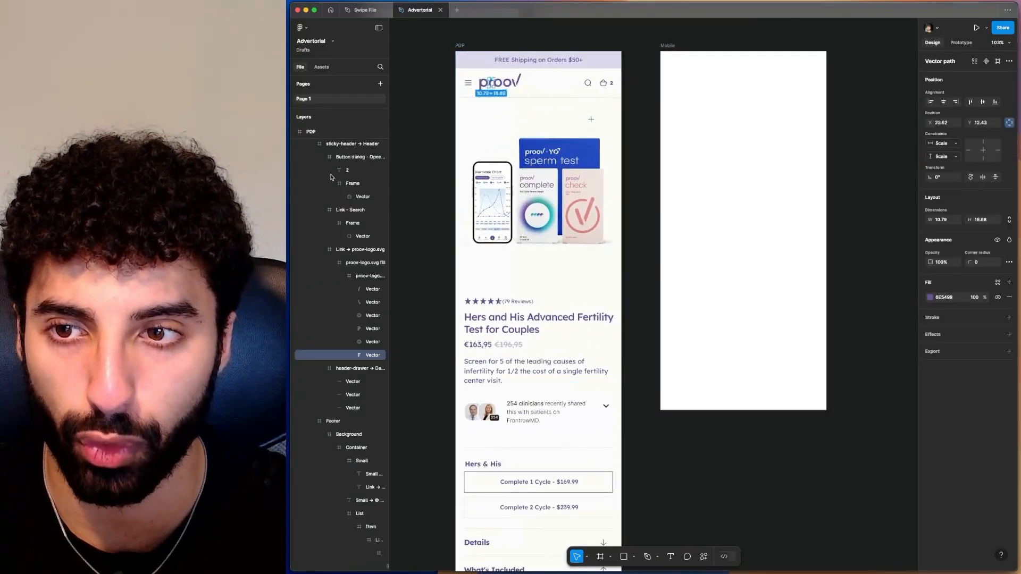
pyautogui.click(359, 274)
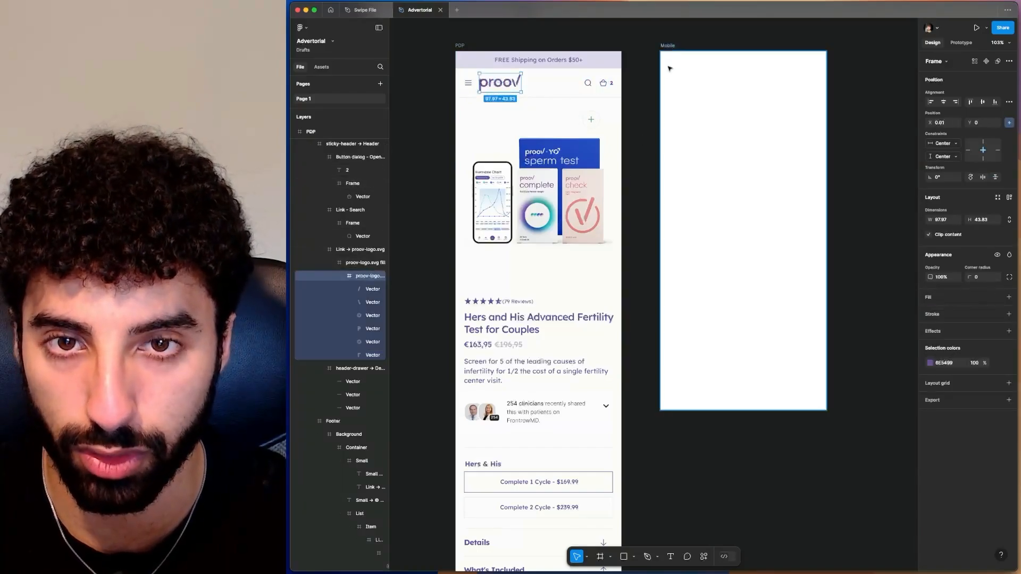
pyautogui.click(672, 46)
pyautogui.press('super+v')
pyautogui.moveTo(691, 64); pyautogui.dragTo(710, 92)
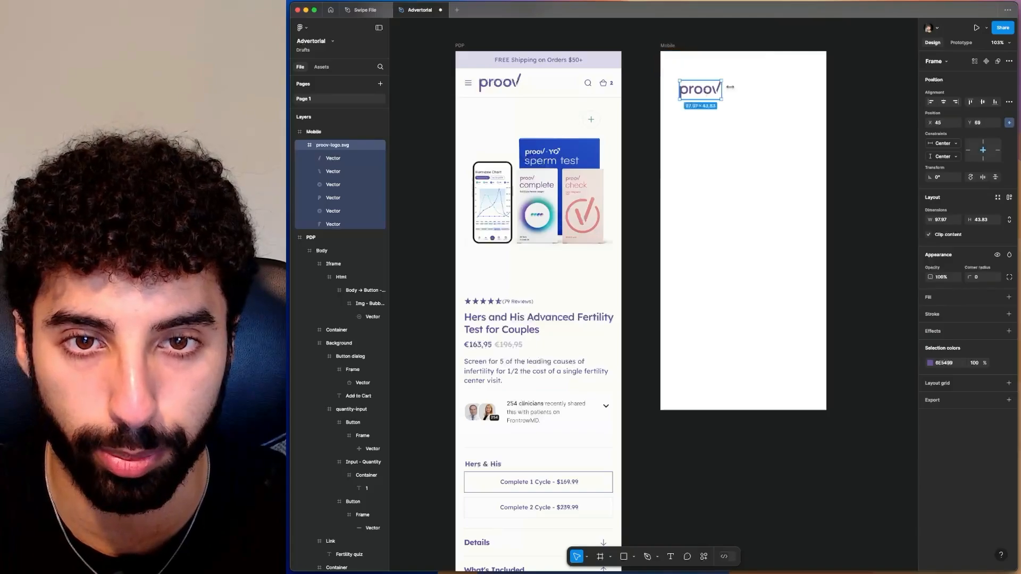
pyautogui.press('Escape')
# Draw a header rectangle along the Mobile frame's upper edge, spanning the full 390 width, and set its height to 60.
pyautogui.click(625, 557)
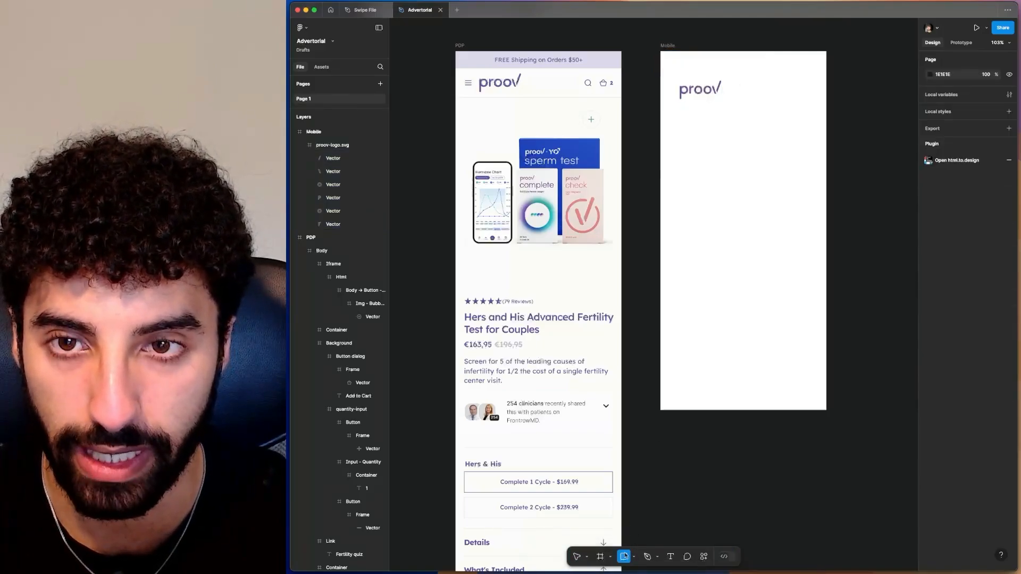
pyautogui.moveTo(667, 52)
pyautogui.mouseDown()
pyautogui.moveTo(755, 98)
pyautogui.moveTo(826, 62)
pyautogui.moveTo(826, 73)
pyautogui.mouseUp()
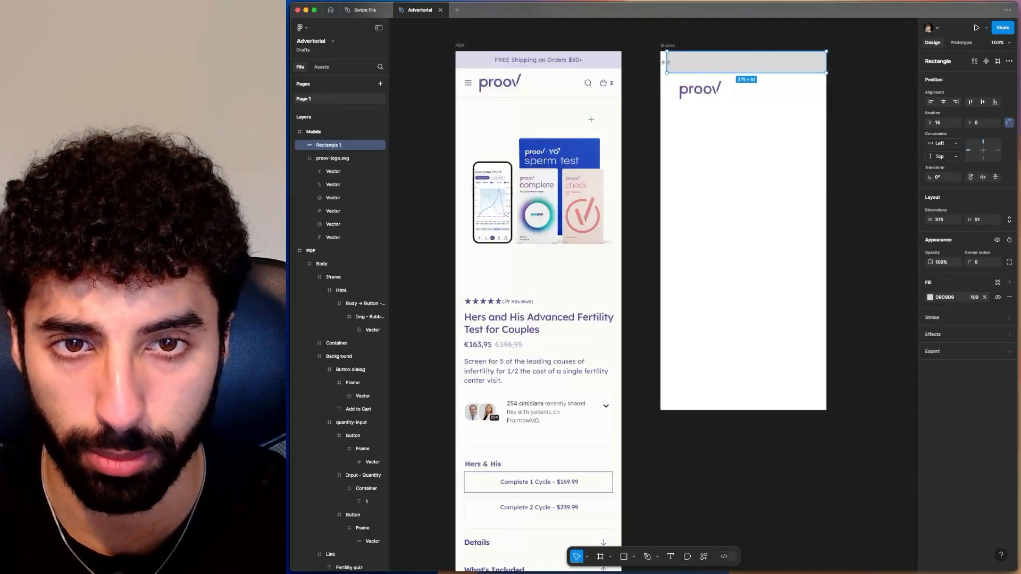
pyautogui.moveTo(667, 63); pyautogui.dragTo(661, 63)
pyautogui.click(984, 222)
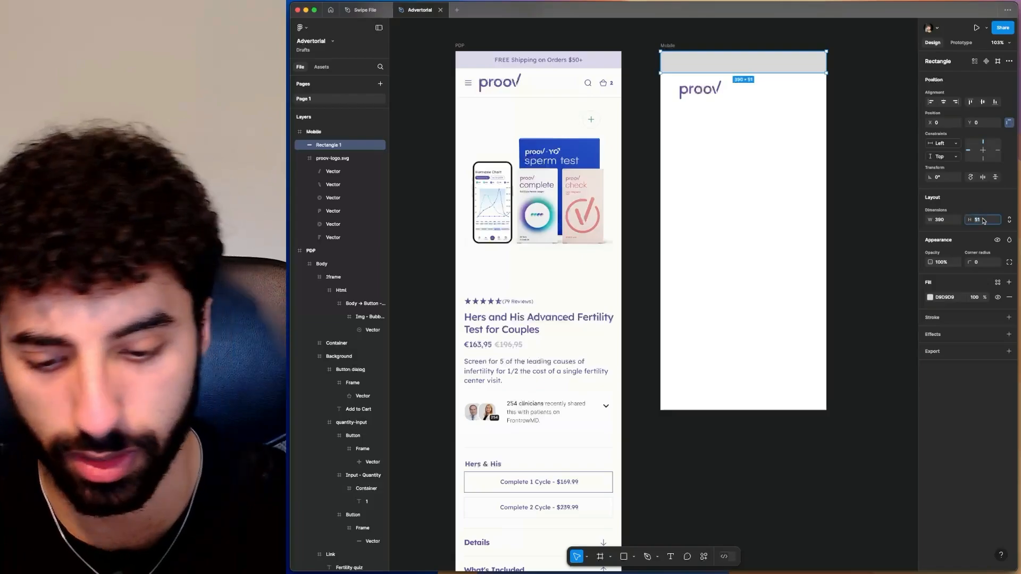
pyautogui.write('60')
pyautogui.press('Return')
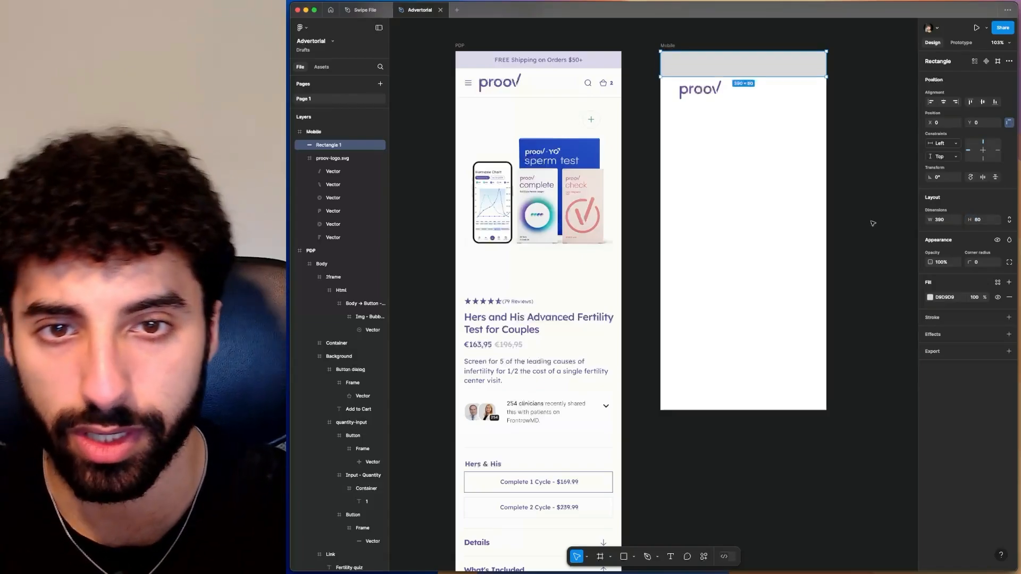
# Move the proov logo onto the header rectangle, vertically centred at about X 32, and bring it to the front.
pyautogui.click(707, 90)
pyautogui.moveTo(708, 90); pyautogui.dragTo(701, 63)
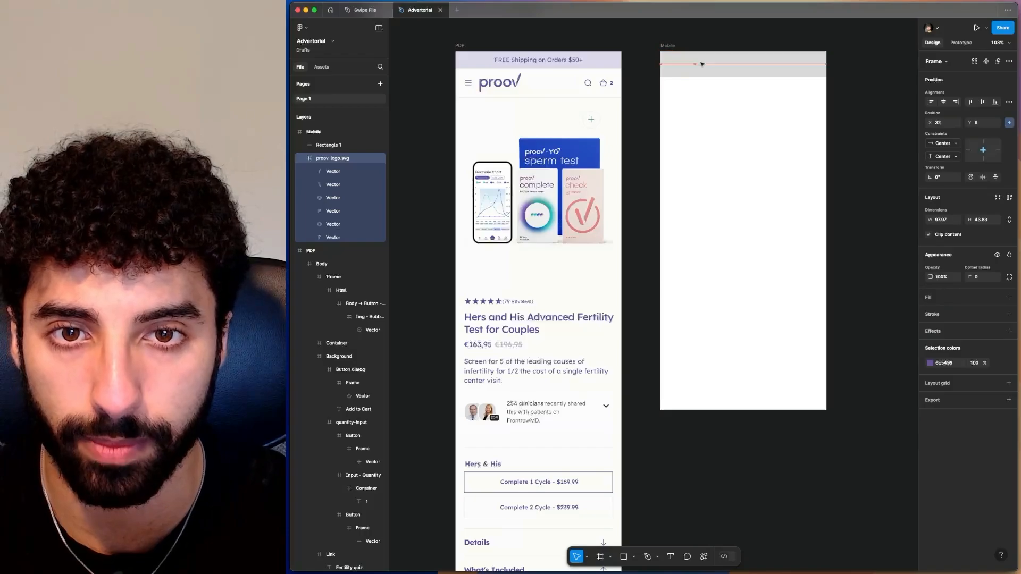
pyautogui.rightClick(703, 63)
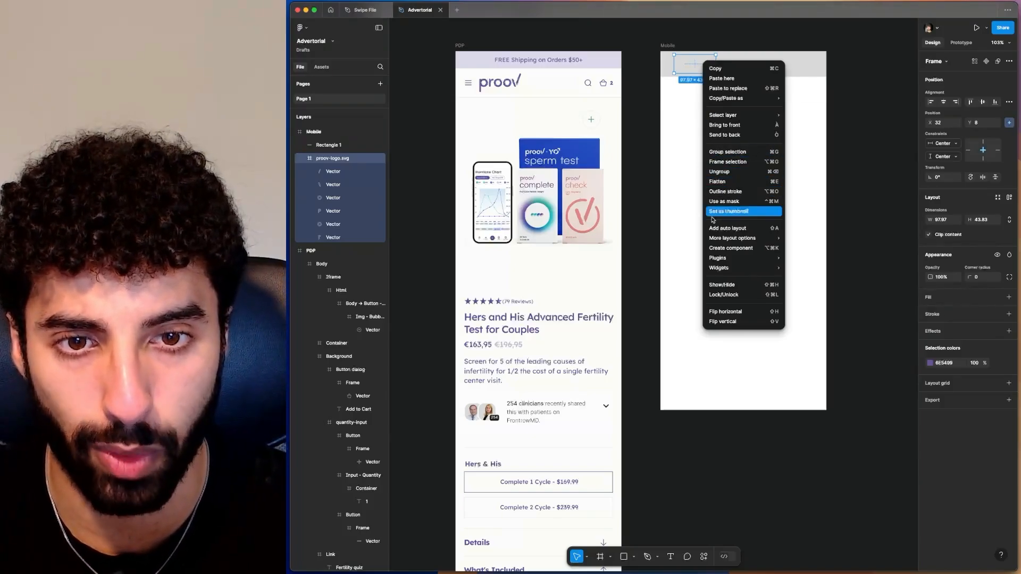
pyautogui.click(737, 127)
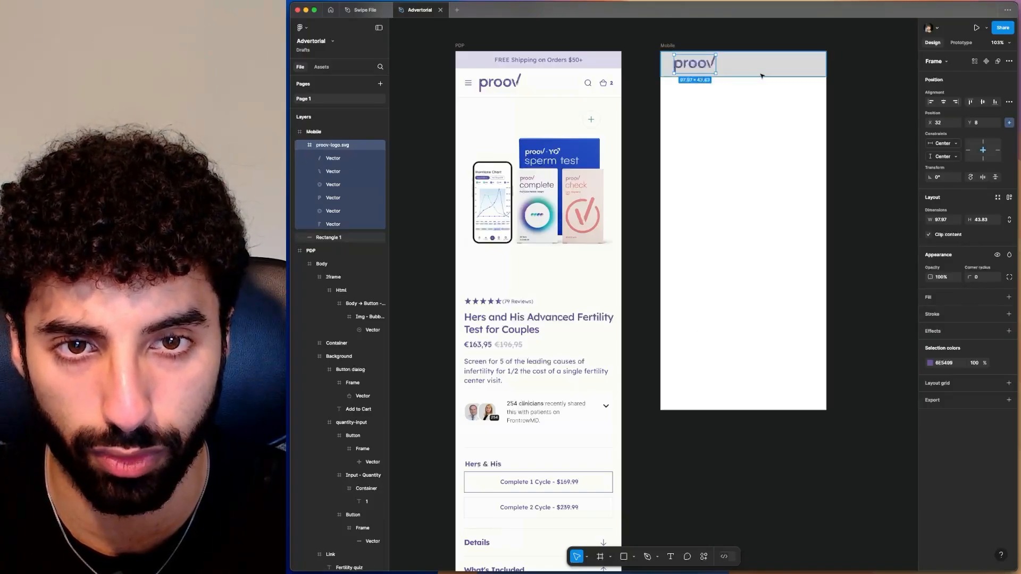
# Fill the header rectangle with the light purple sampled from the PDP's free shipping banner.
pyautogui.click(767, 50)
pyautogui.click(776, 72)
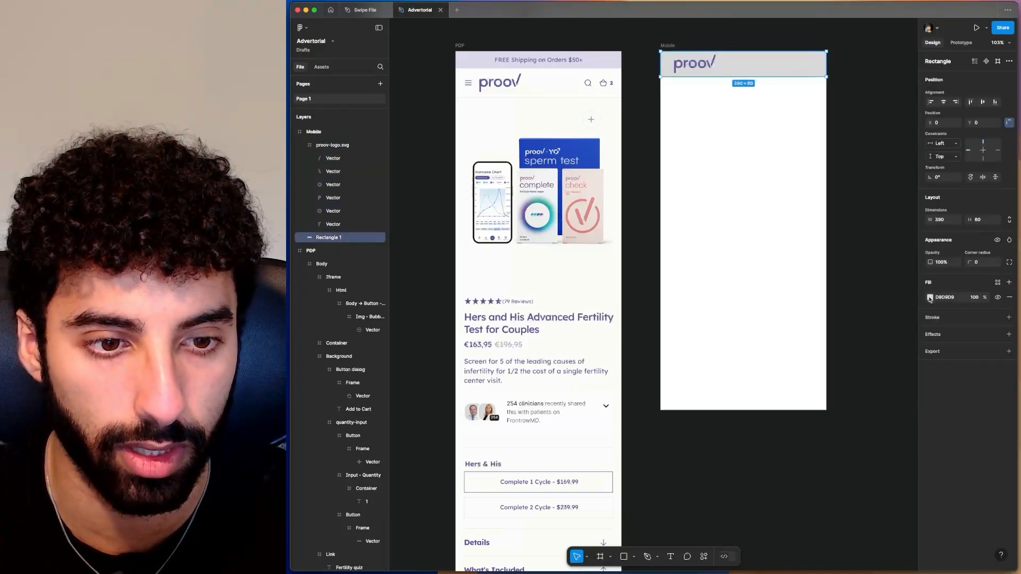
pyautogui.click(930, 298)
pyautogui.click(831, 438)
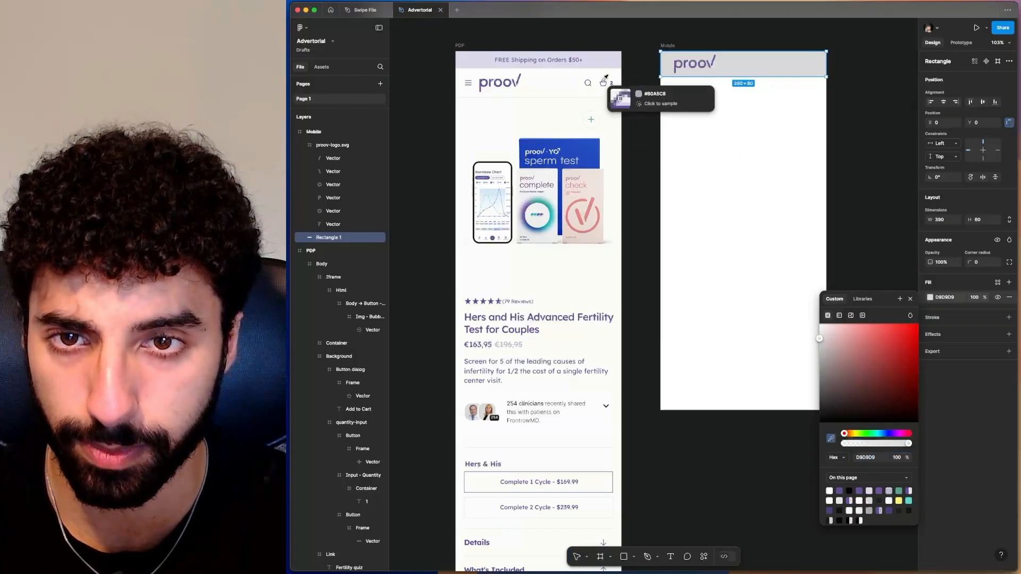
pyautogui.click(603, 58)
pyautogui.click(887, 90)
# Nudge the proov logo left in the Mobile header to X 27.
pyautogui.click(701, 66)
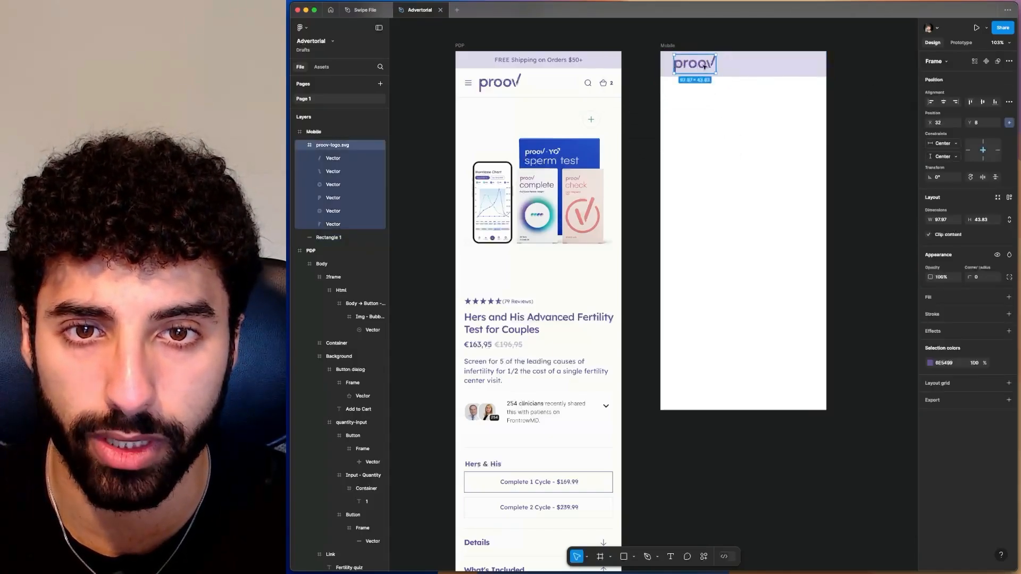
pyautogui.press('Left')
pyautogui.press('Left')
pyautogui.press('Left')
pyautogui.press('Left')
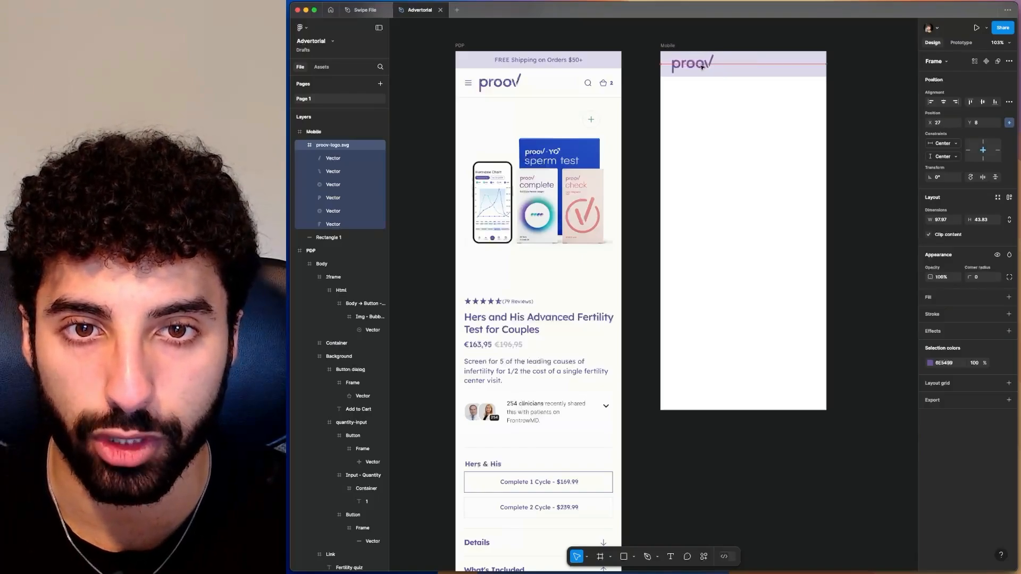
pyautogui.click(671, 430)
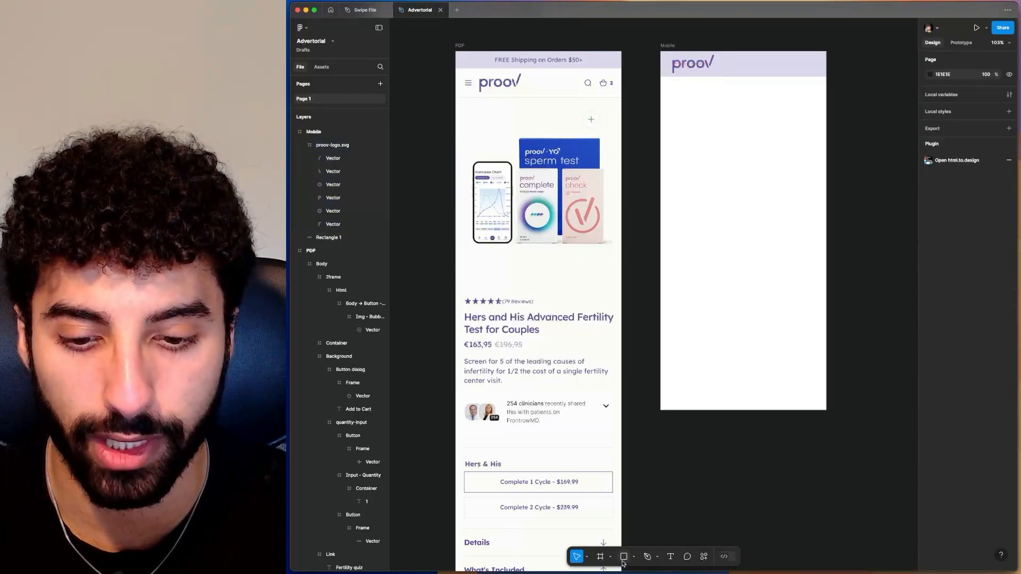
# Draw a button rectangle about 140 by 35 at the header's right end and set its corner radius to 25.
pyautogui.click(624, 557)
pyautogui.moveTo(762, 55)
pyautogui.mouseDown()
pyautogui.moveTo(822, 70)
pyautogui.moveTo(812, 67)
pyautogui.mouseUp()
pyautogui.click(976, 262)
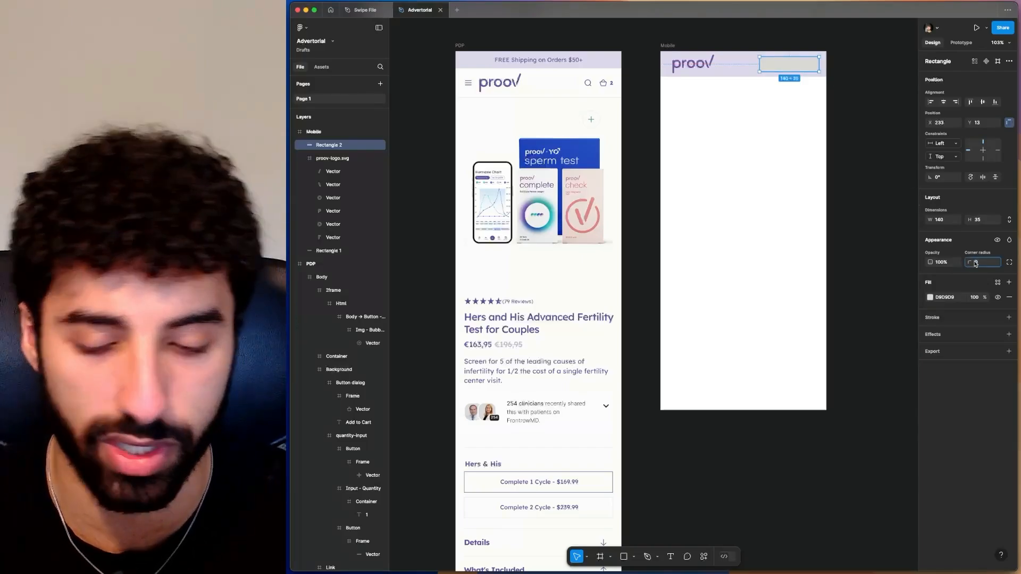
pyautogui.write('25')
pyautogui.press('Return')
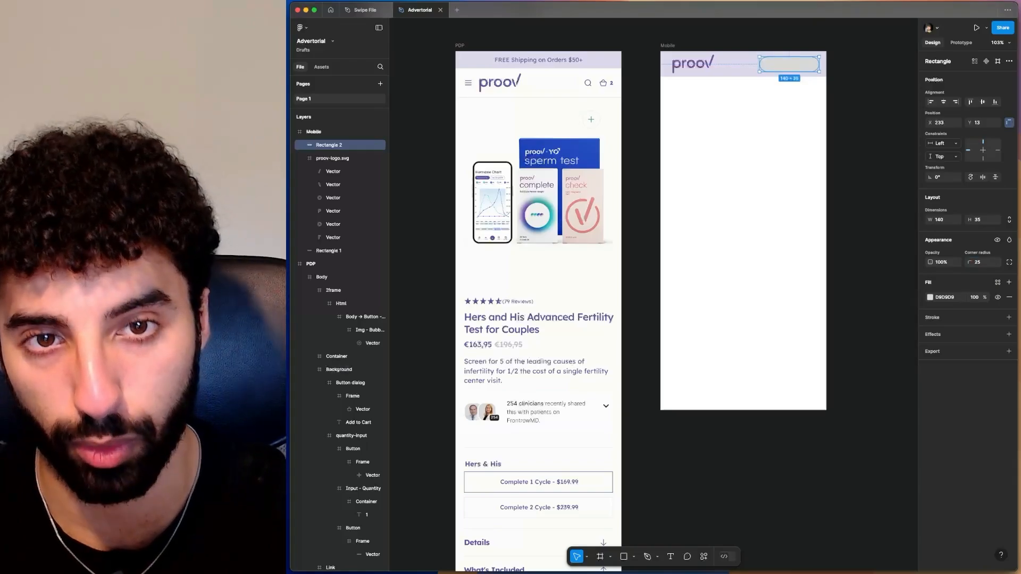
# Fill the header button with the purple sampled from the PDP's proov logo and widen it to about 157.
pyautogui.click(930, 297)
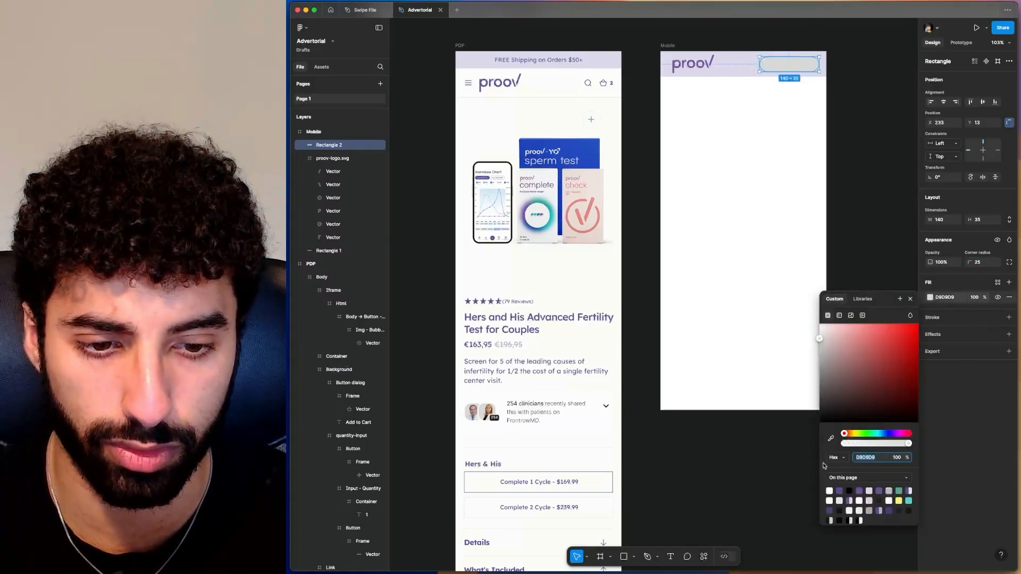
pyautogui.click(830, 440)
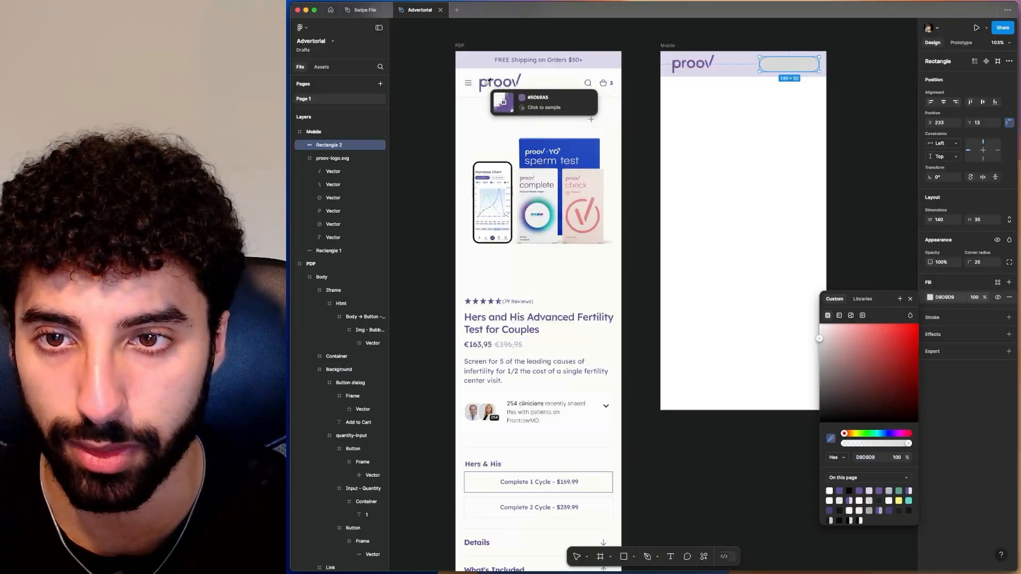
pyautogui.click(488, 83)
pyautogui.click(866, 111)
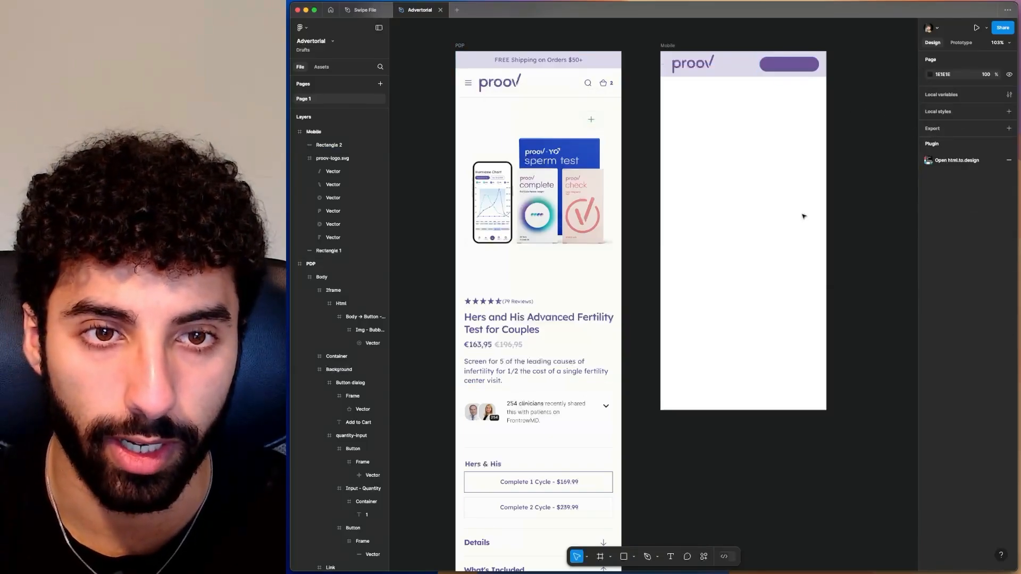
pyautogui.click(783, 65)
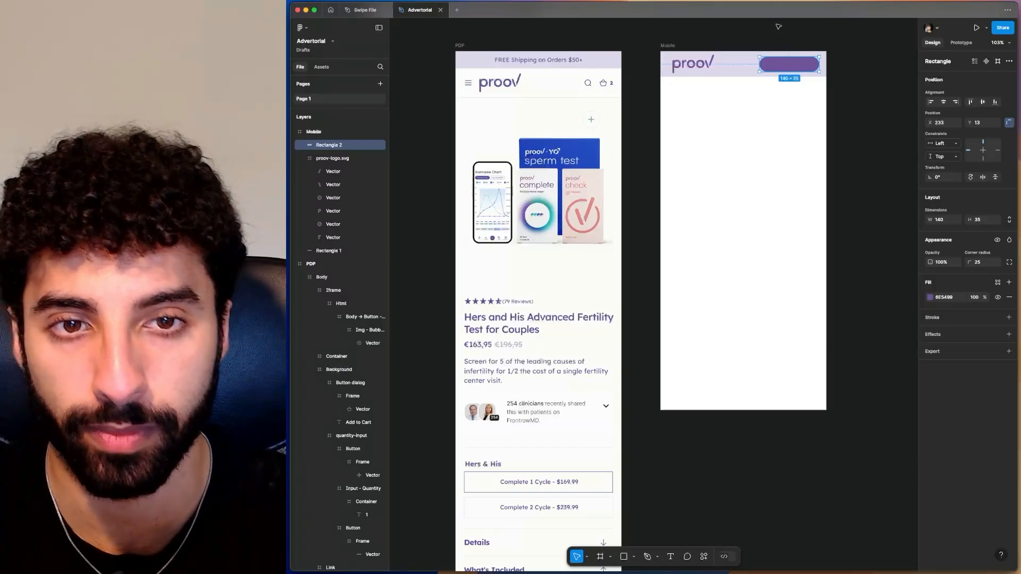
pyautogui.moveTo(757, 68); pyautogui.dragTo(778, 65)
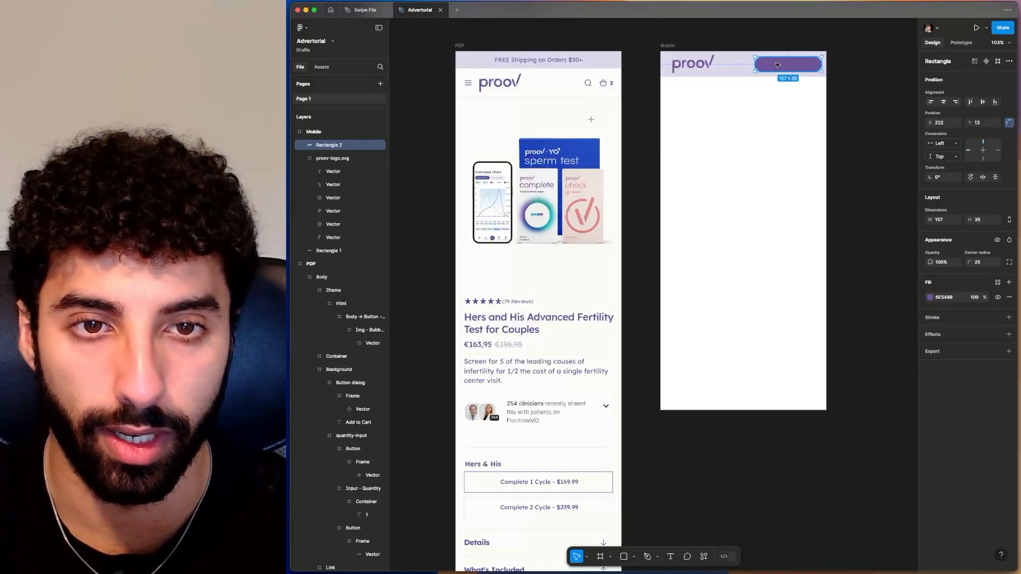
# Move the purple header button slightly left to X 214.
pyautogui.moveTo(800, 68); pyautogui.dragTo(799, 68)
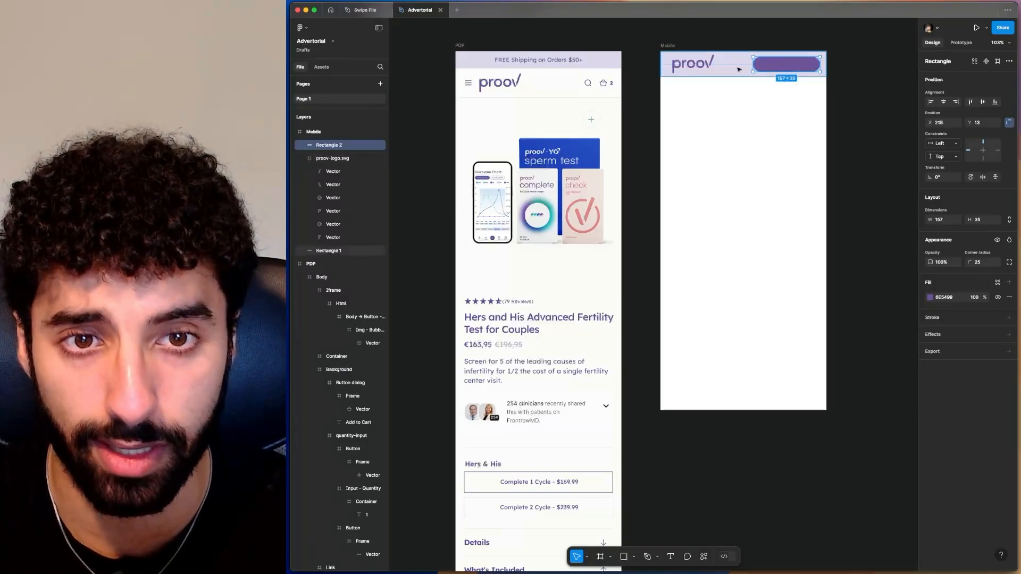
pyautogui.moveTo(789, 66); pyautogui.dragTo(788, 65)
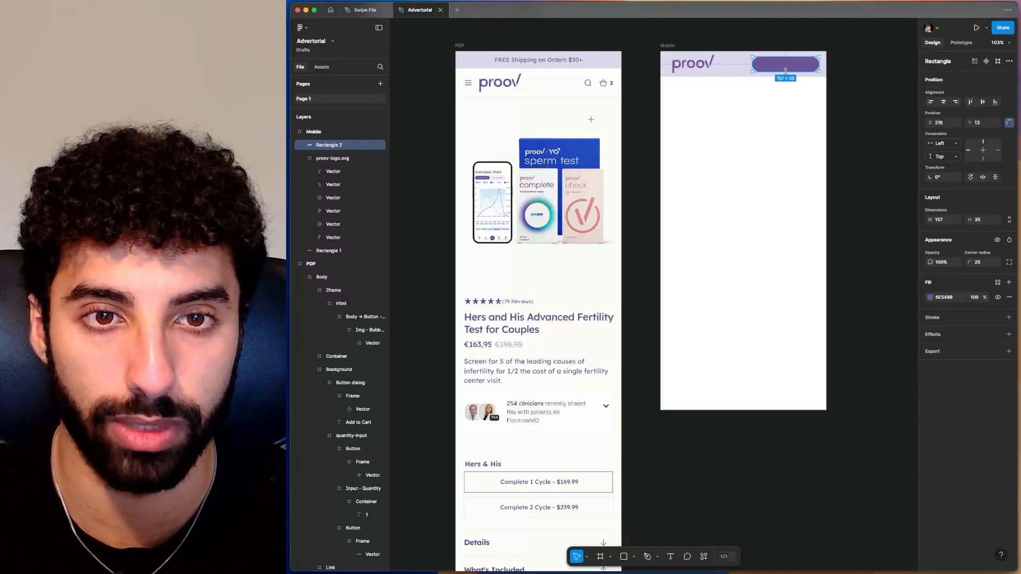
pyautogui.moveTo(799, 65); pyautogui.dragTo(798, 68)
# Add the white text "FREE Shipping on Orders $50+" in the header over the purple button.
pyautogui.click(672, 557)
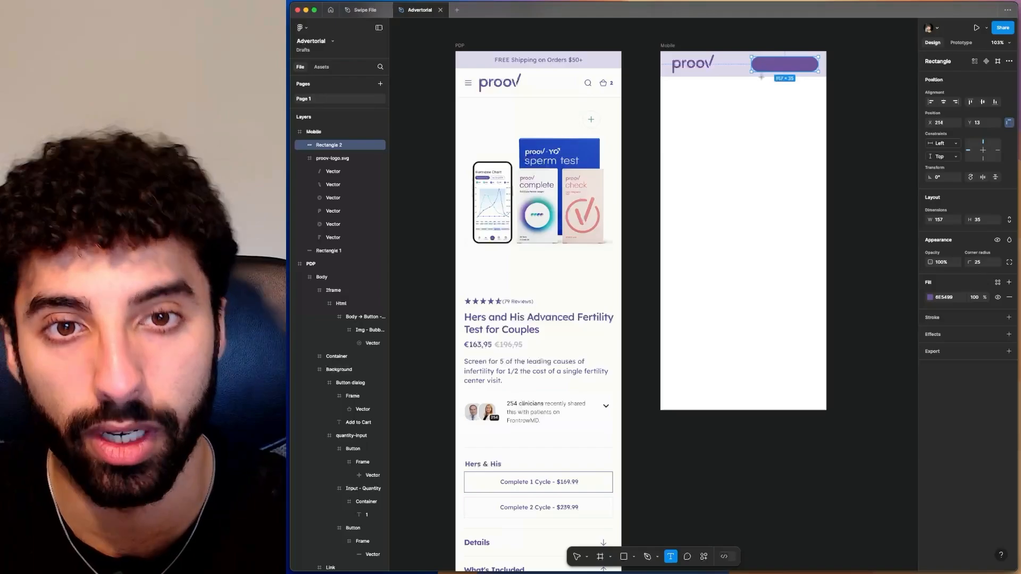
pyautogui.click(766, 59)
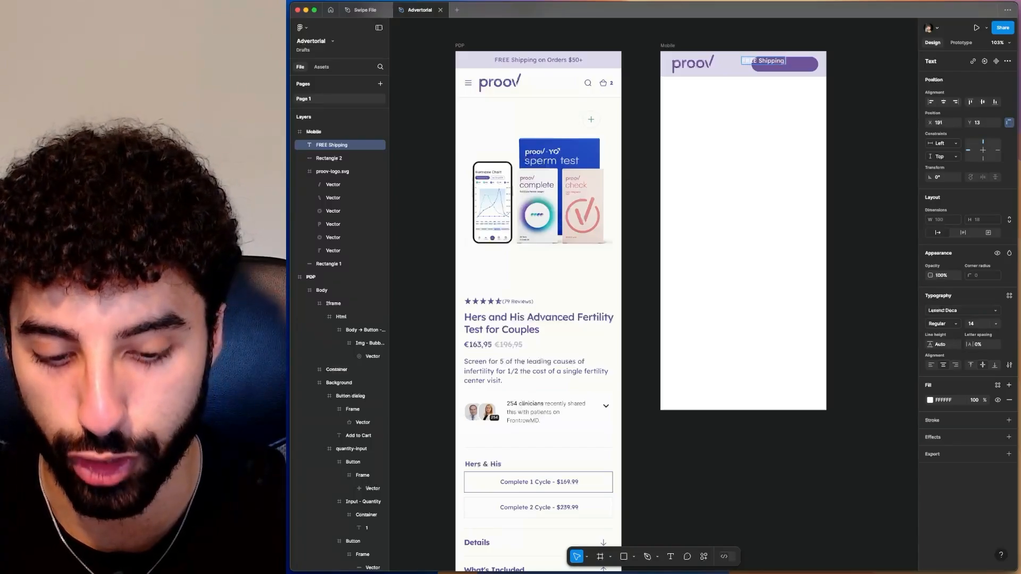
pyautogui.write('Orderd')
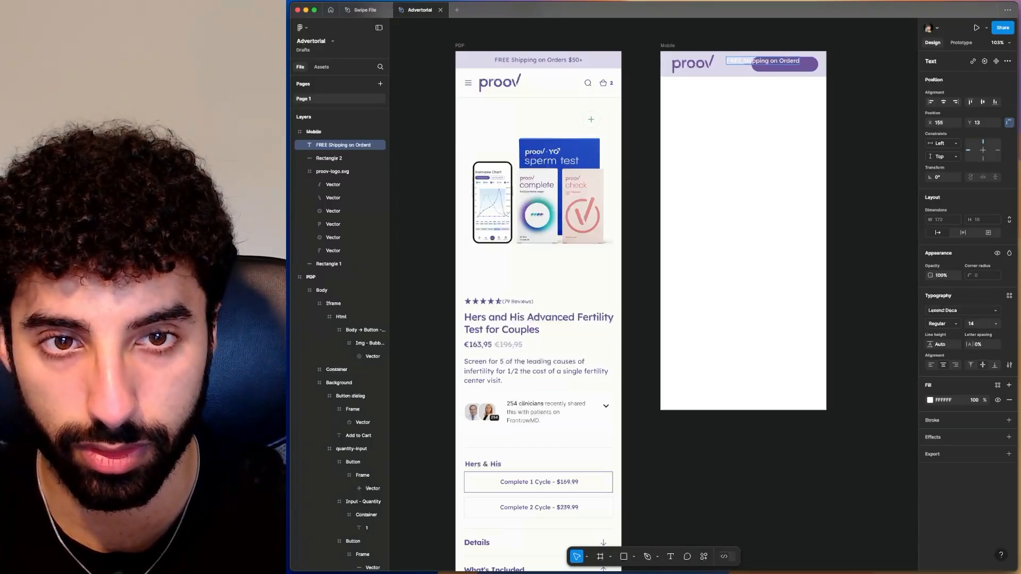
pyautogui.press('BackSpace')
pyautogui.write('s')
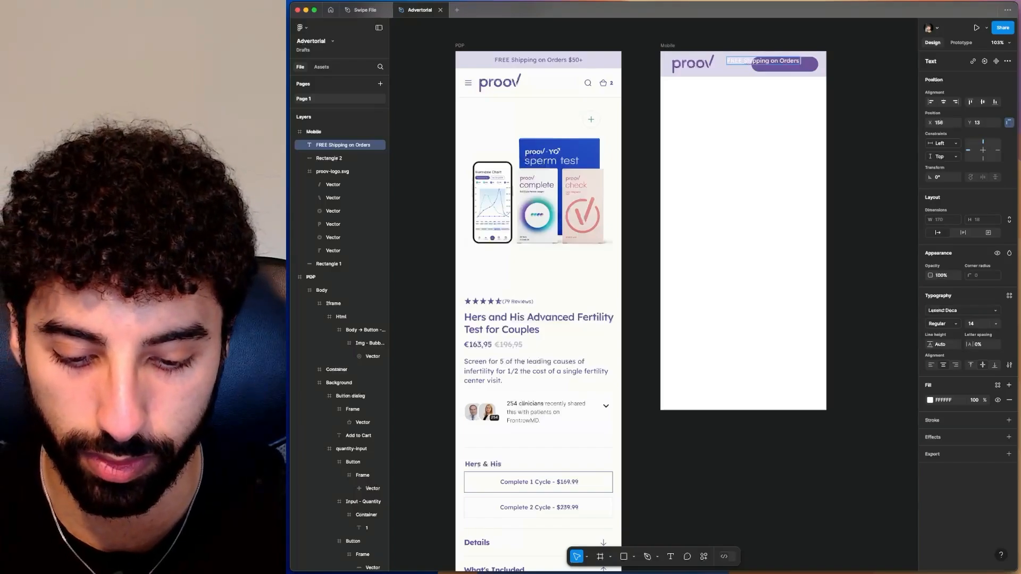
pyautogui.write(' $50+')
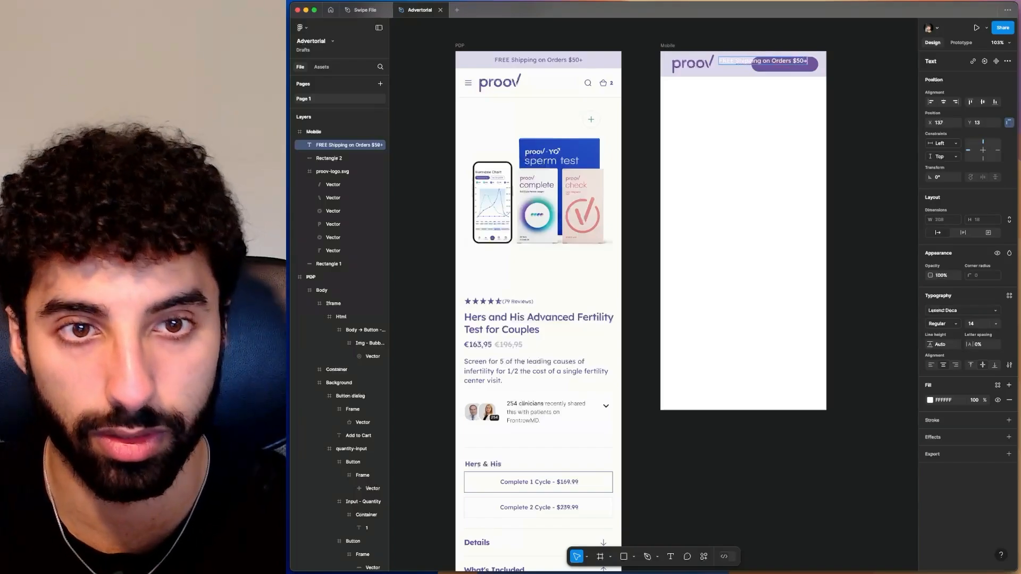
pyautogui.press('Escape')
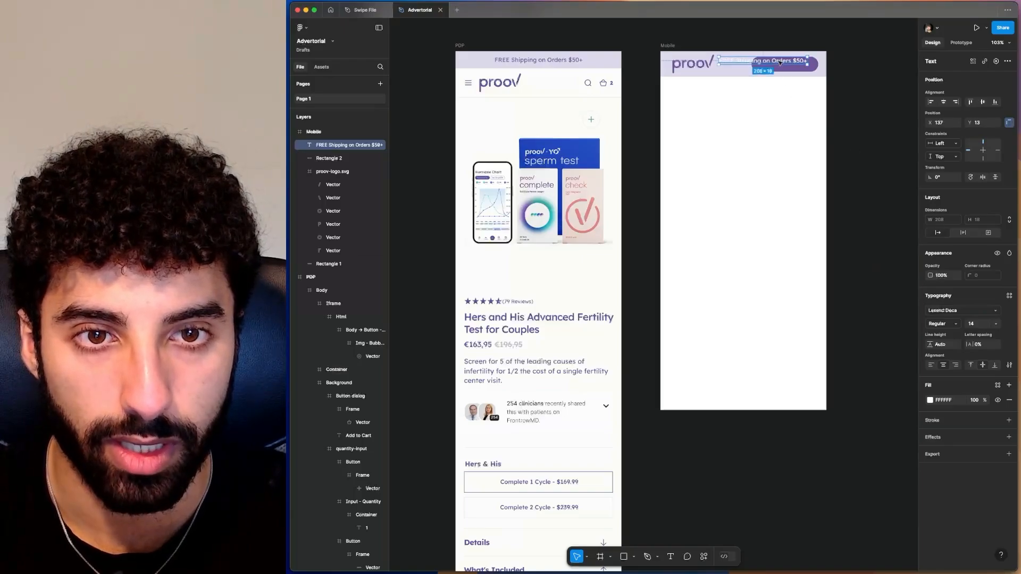
# Fit the shipping text on the button by moving it there at size 12 and widening the button to about 202.
pyautogui.moveTo(780, 63); pyautogui.dragTo(791, 68)
pyautogui.click(997, 323)
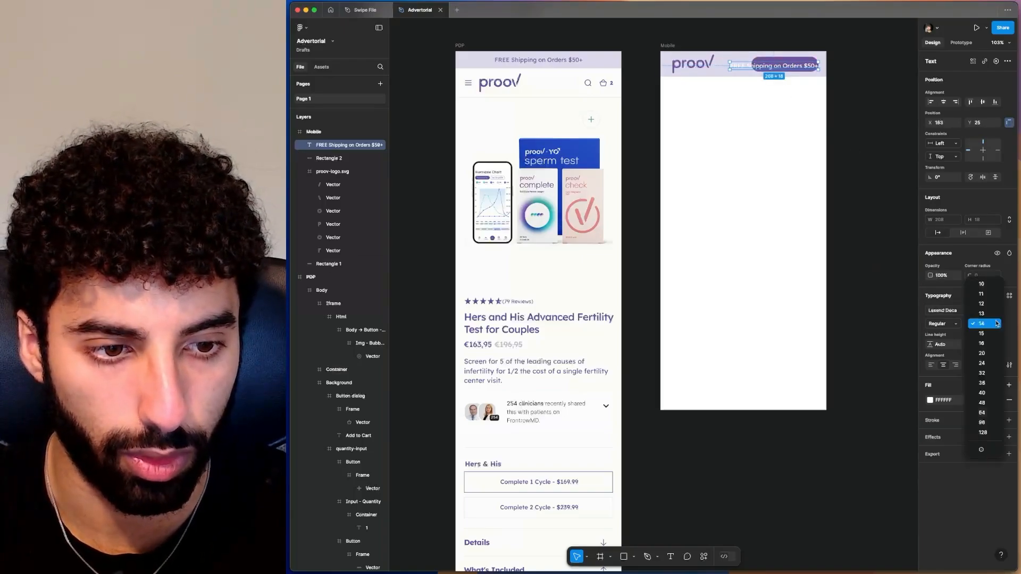
pyautogui.click(982, 304)
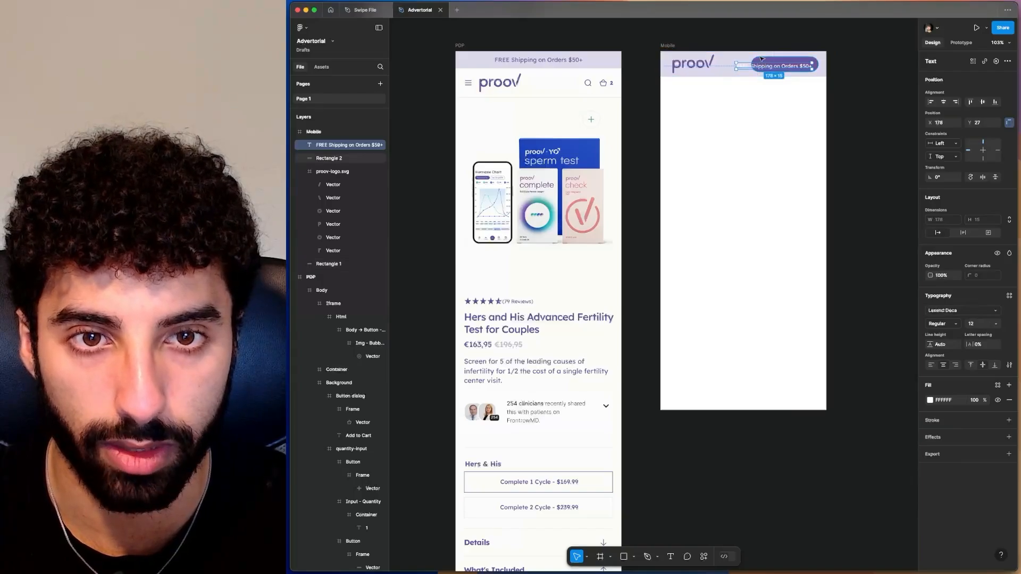
pyautogui.click(756, 56)
pyautogui.moveTo(747, 66); pyautogui.dragTo(733, 65)
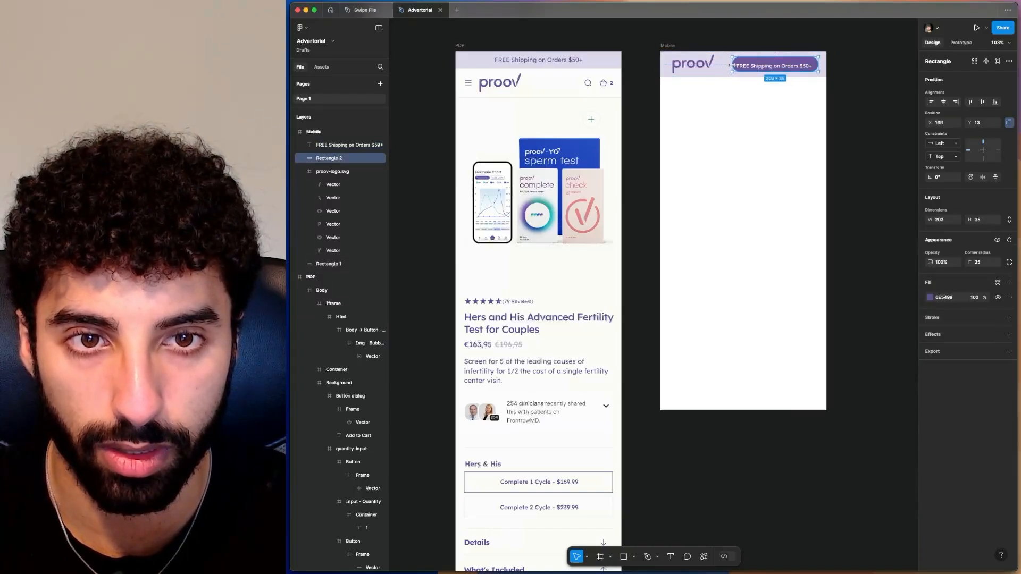
# Change the button text to "FREE Shipping Available".
pyautogui.click(781, 68)
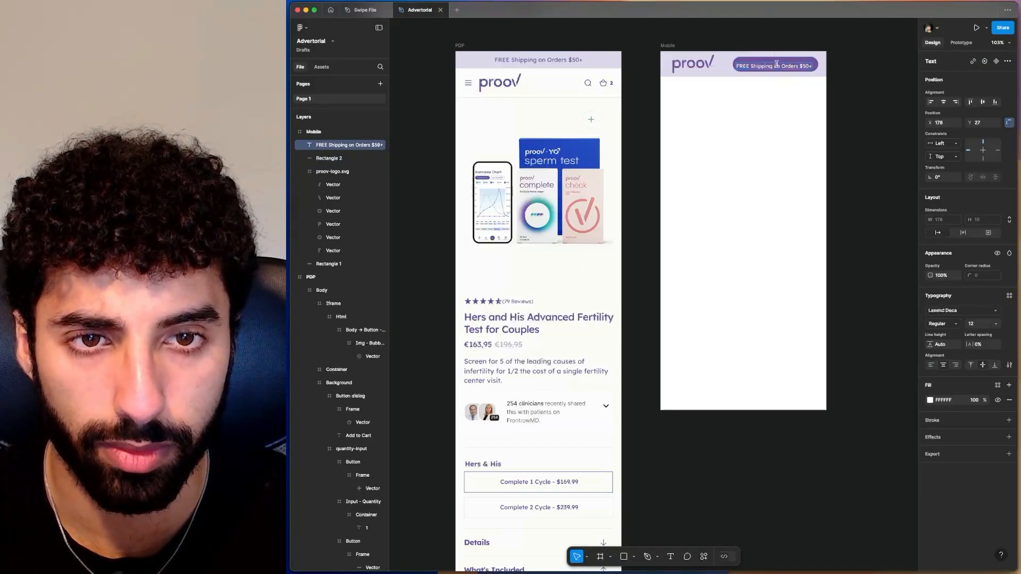
pyautogui.doubleClick(812, 66)
pyautogui.press('BackSpace')
pyautogui.press('BackSpace')
pyautogui.press('BackSpace')
pyautogui.press('BackSpace')
pyautogui.press('BackSpace')
pyautogui.press('BackSpace')
pyautogui.press('BackSpace')
pyautogui.press('BackSpace')
pyautogui.press('BackSpace')
pyautogui.press('BackSpace')
pyautogui.press('BackSpace')
pyautogui.press('BackSpace')
pyautogui.press('BackSpace')
pyautogui.press('BackSpace')
pyautogui.write('Av')
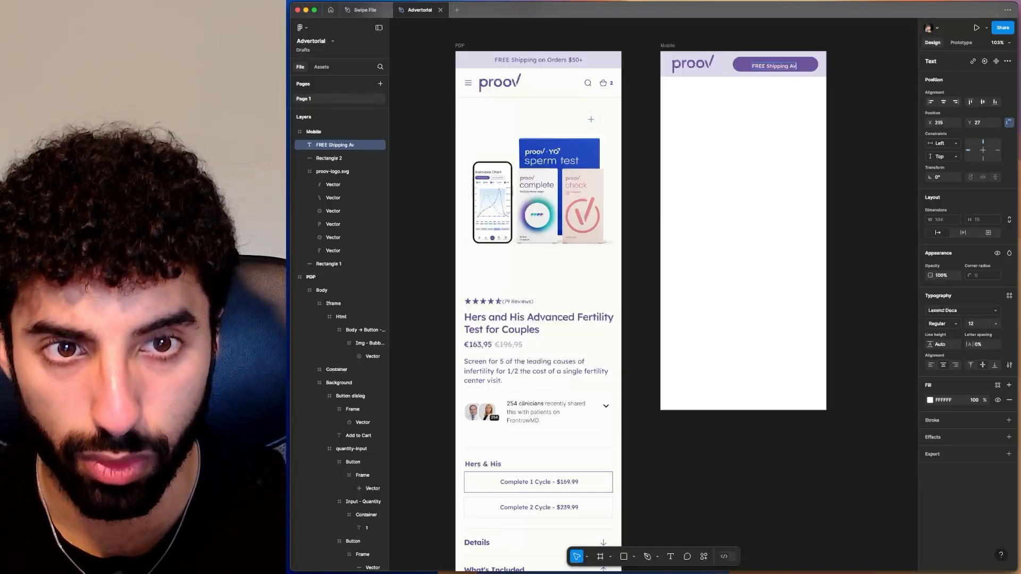
pyautogui.write('ailable')
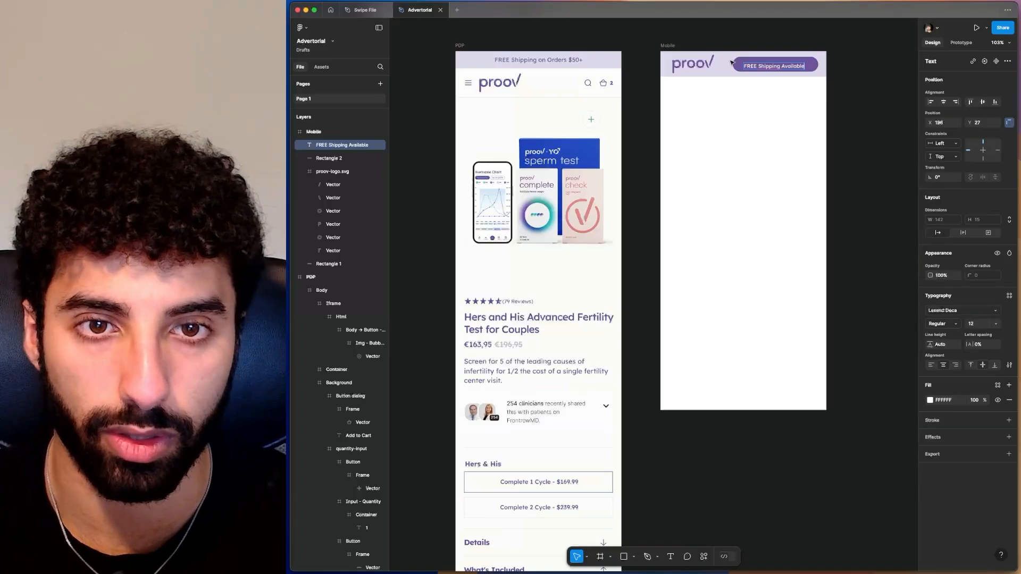
# Narrow the button to about 183 wide and center its text on it at X 209, Y 23.
pyautogui.click(734, 64)
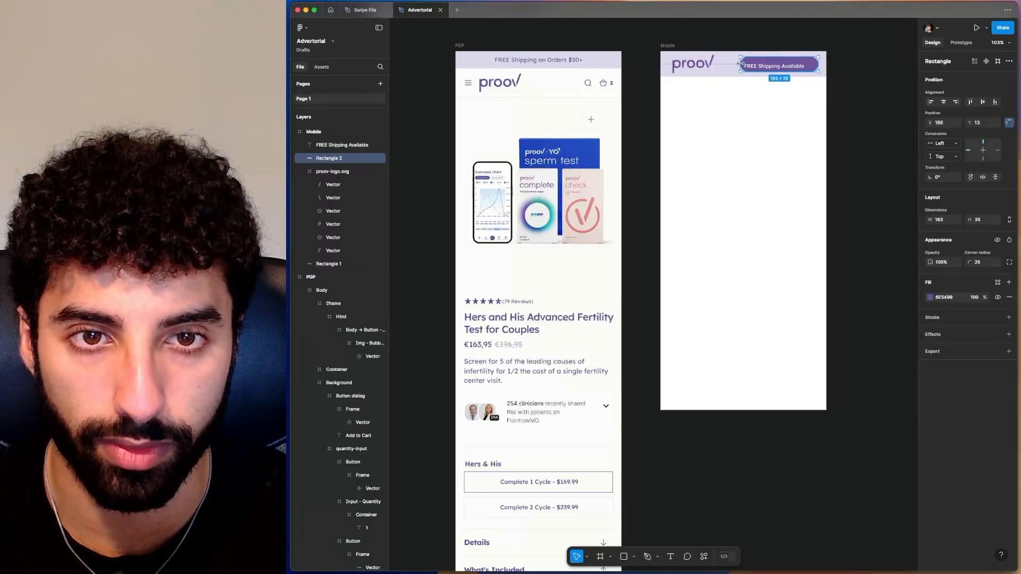
pyautogui.moveTo(775, 67); pyautogui.dragTo(780, 66)
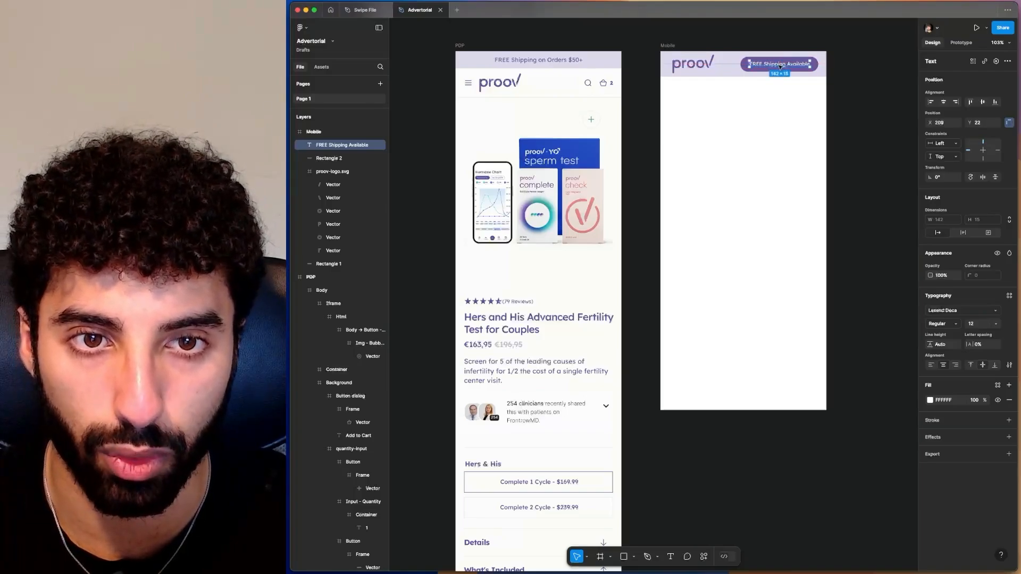
pyautogui.press('Down')
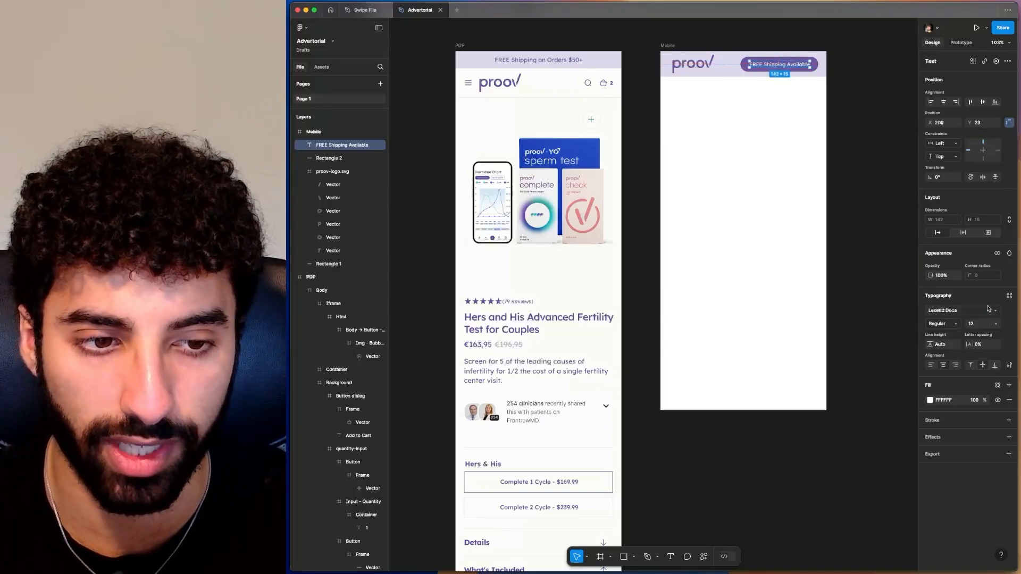
# Set the button text's font size to 14 and adjust its position to X 197, Y 21.
pyautogui.click(995, 324)
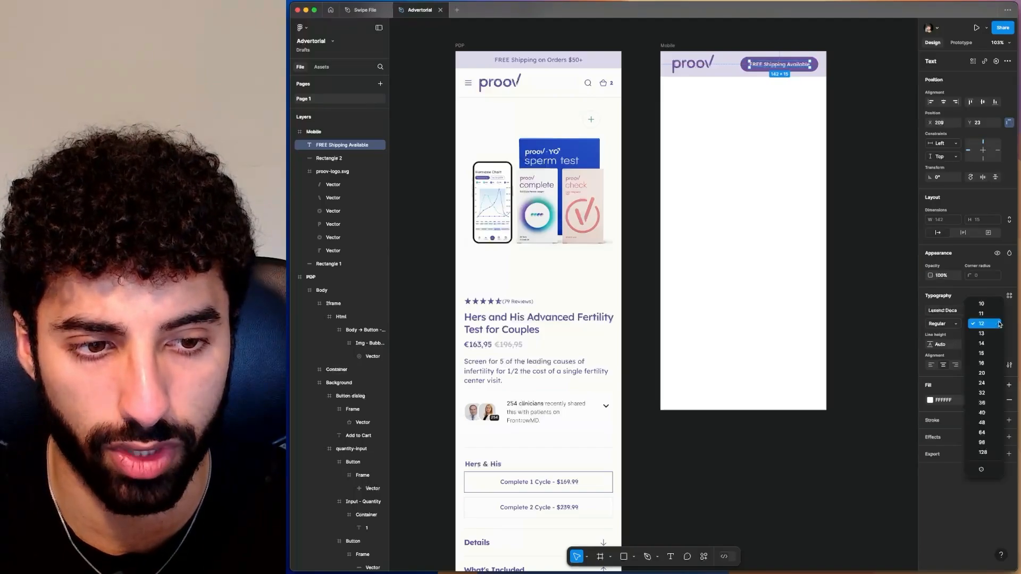
pyautogui.click(982, 344)
pyautogui.click(857, 127)
pyautogui.click(758, 67)
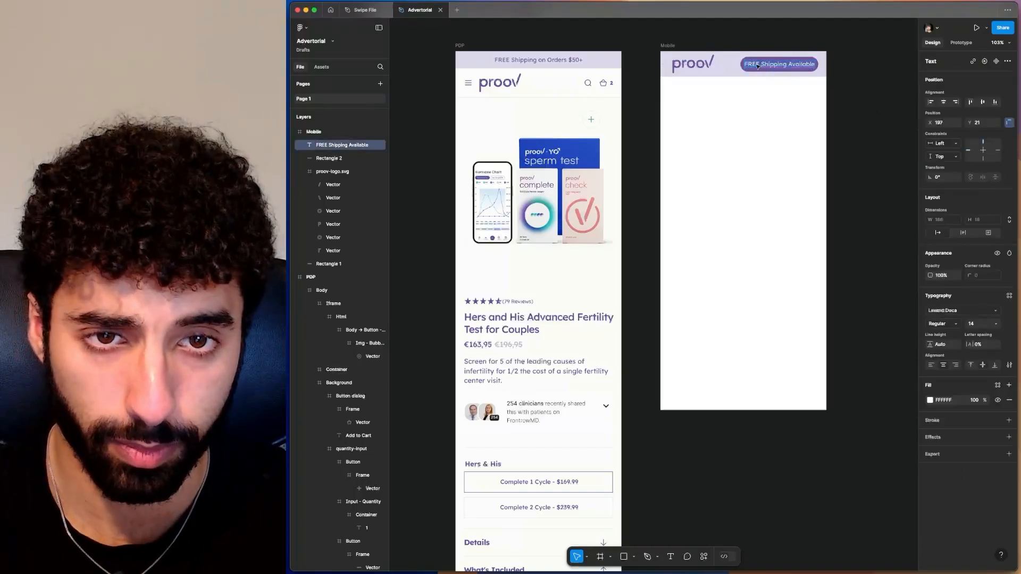
pyautogui.press('Escape')
pyautogui.moveTo(790, 65); pyautogui.dragTo(790, 65)
# Make the word "FREE" in the button text bold.
pyautogui.doubleClick(754, 64)
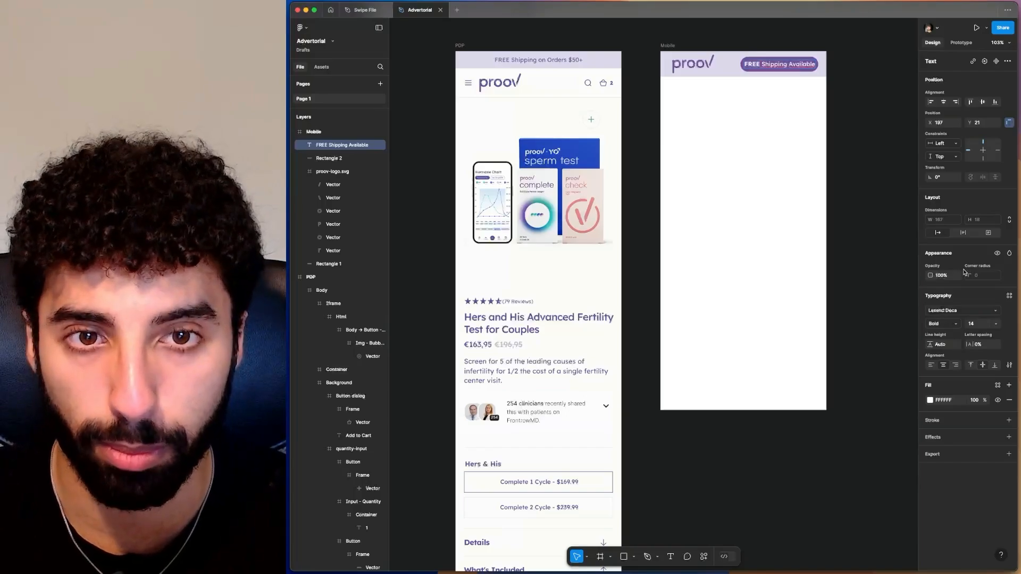
pyautogui.click(874, 212)
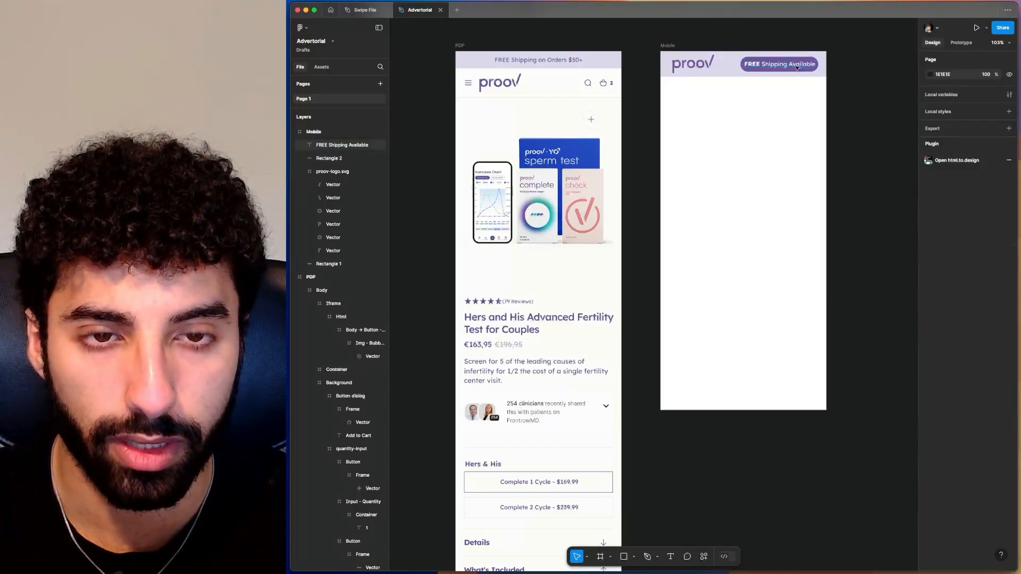
pyautogui.click(791, 68)
pyautogui.moveTo(791, 67)
pyautogui.mouseDown()
pyautogui.moveTo(747, 67)
pyautogui.moveTo(791, 68)
pyautogui.mouseUp()
# Group the purple button rectangle with its "FREE Shipping Available" text.
pyautogui.click(811, 75)
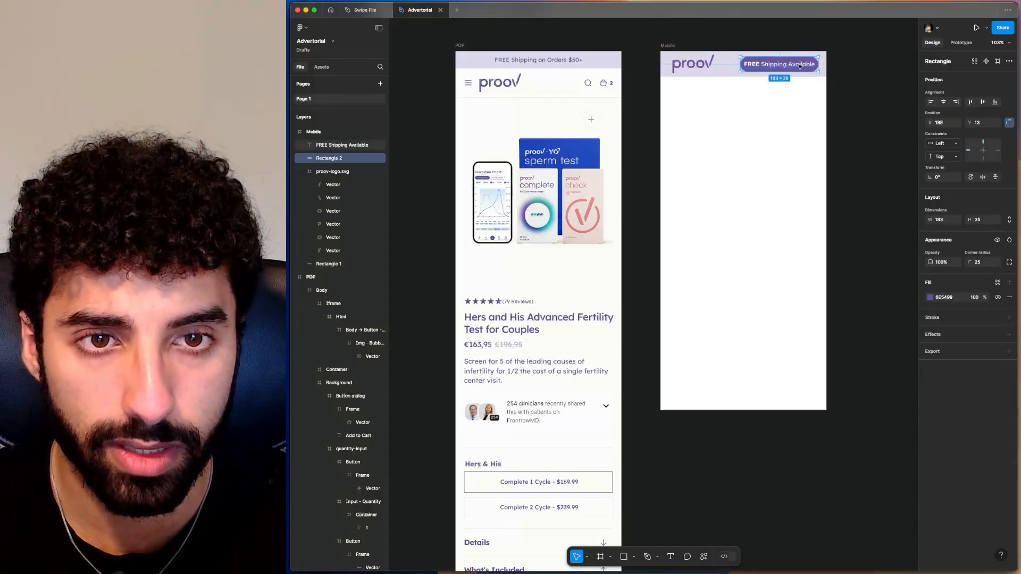
pyautogui.keyDown('shift'); pyautogui.click(800, 66); pyautogui.keyUp('shift')
pyautogui.press('super+g')
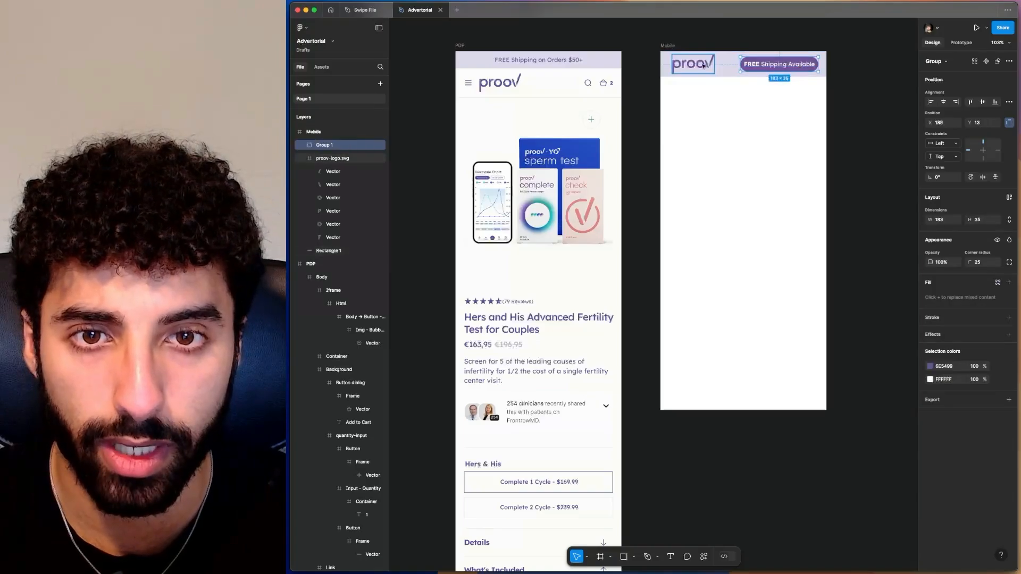
# Put the logo and button group in an auto layout with a gap of about 67 and center it horizontally in the Mobile frame.
pyautogui.keyDown('shift'); pyautogui.click(700, 65); pyautogui.keyUp('shift')
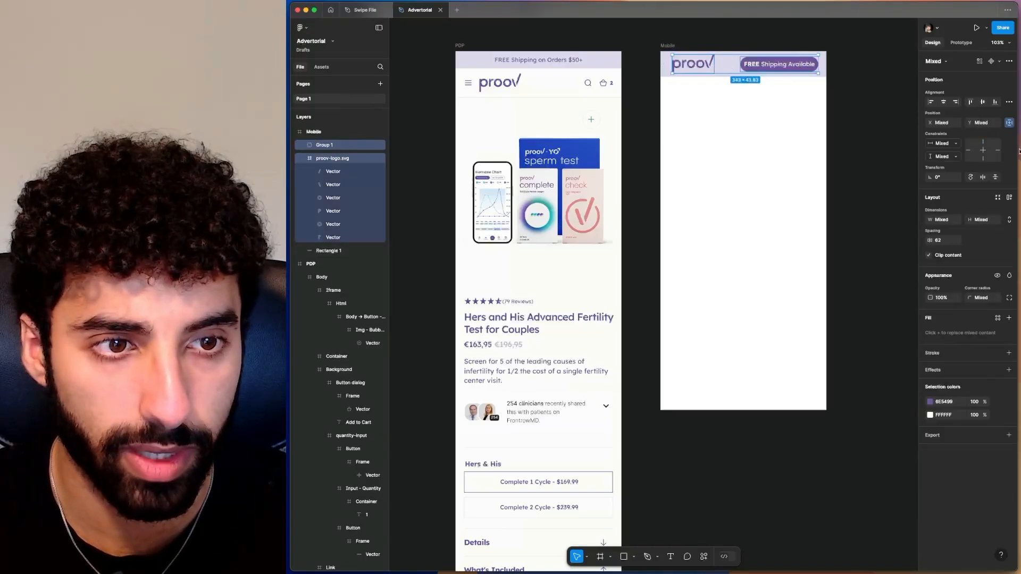
pyautogui.click(1009, 198)
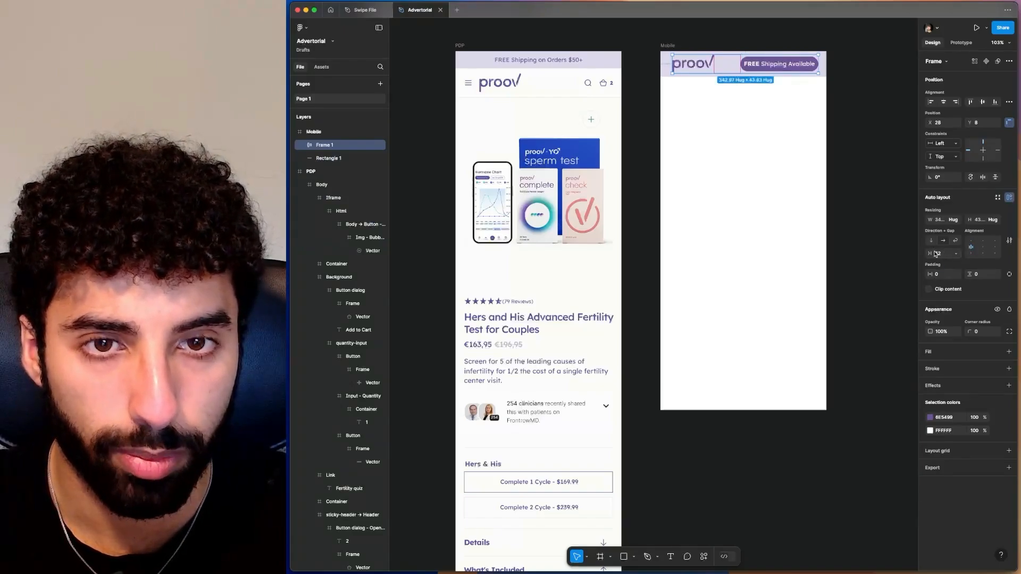
pyautogui.moveTo(931, 253); pyautogui.dragTo(951, 254)
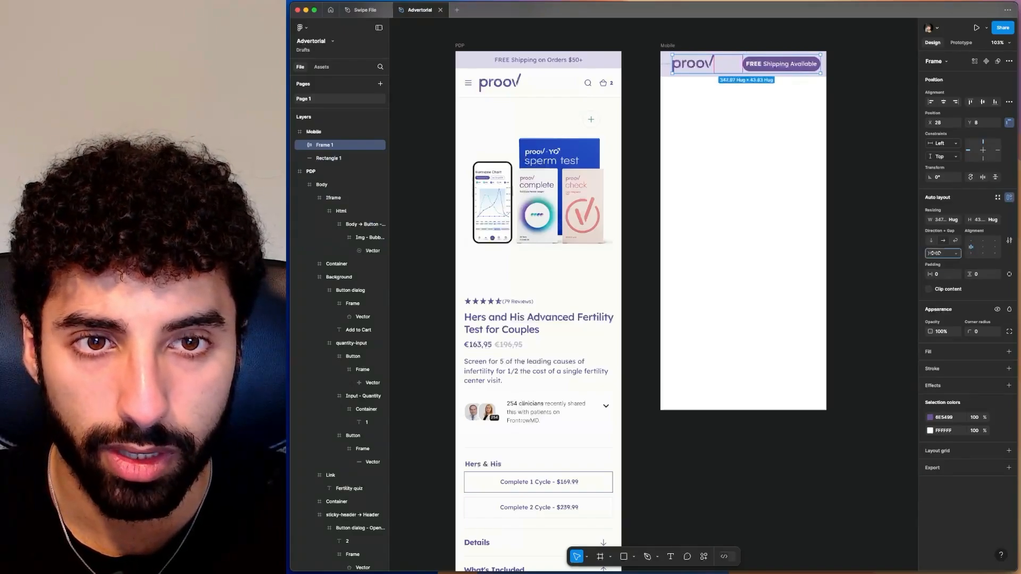
pyautogui.click(943, 101)
pyautogui.click(782, 122)
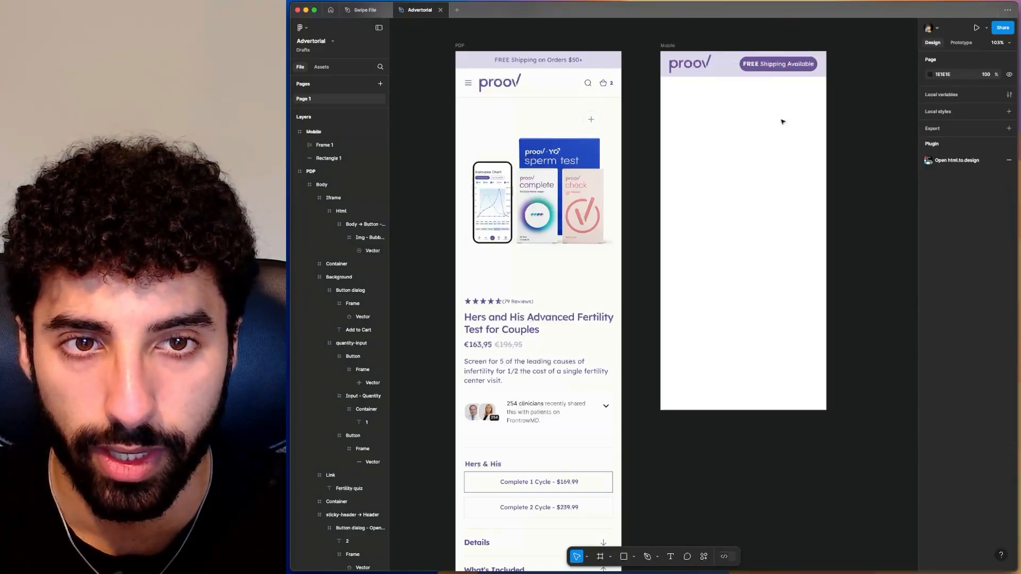
# Start a text layer in the Mobile frame just below the header at about X 32, Y 79.
pyautogui.scroll(-4, 782, 122)
pyautogui.scroll(2, 782, 122)
pyautogui.scroll(-1, 782, 122)
pyautogui.scroll(4, 782, 122)
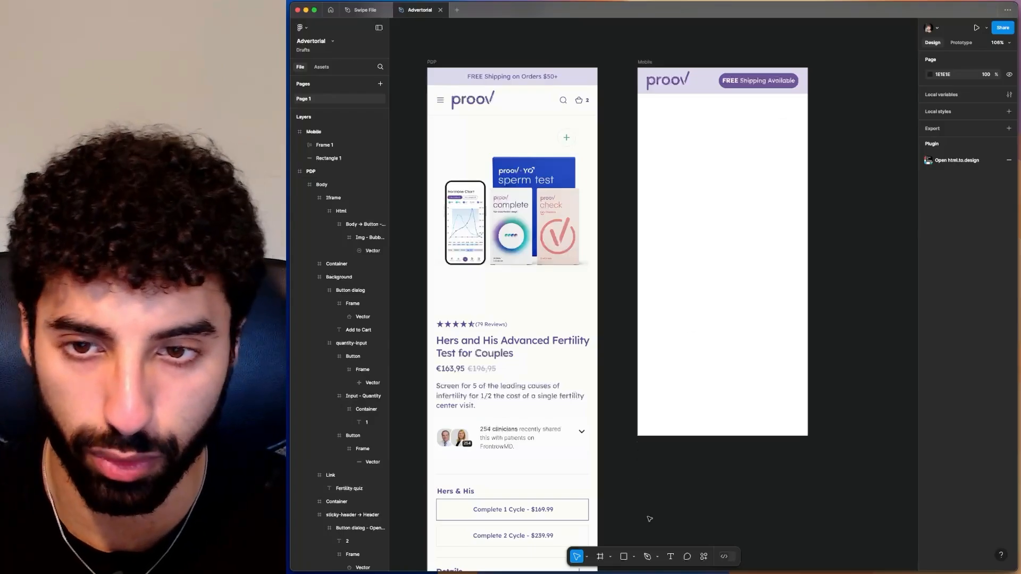
pyautogui.click(670, 557)
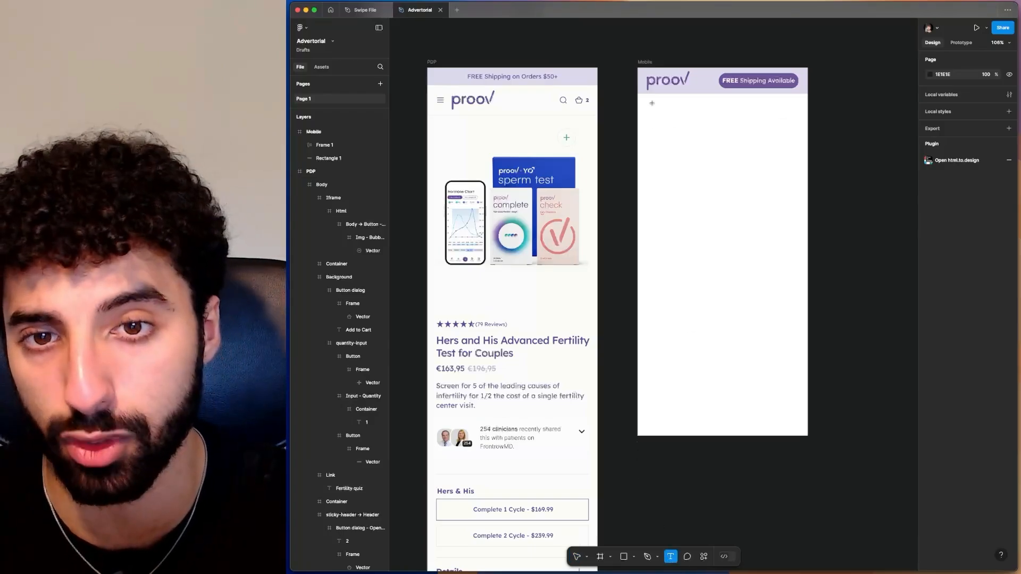
pyautogui.click(655, 113)
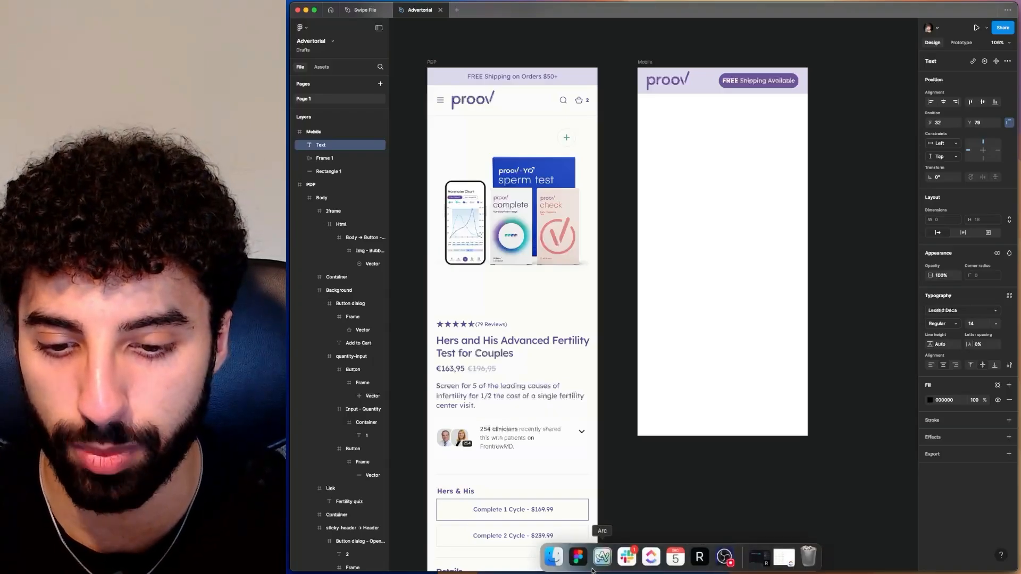
# Copy the title "From Frustration to Joy: How One Couple's Fertility Journey Changed Overnight" from ChatGPT in Arc and paste it into the Figma text.
pyautogui.click(604, 560)
pyautogui.click(332, 108)
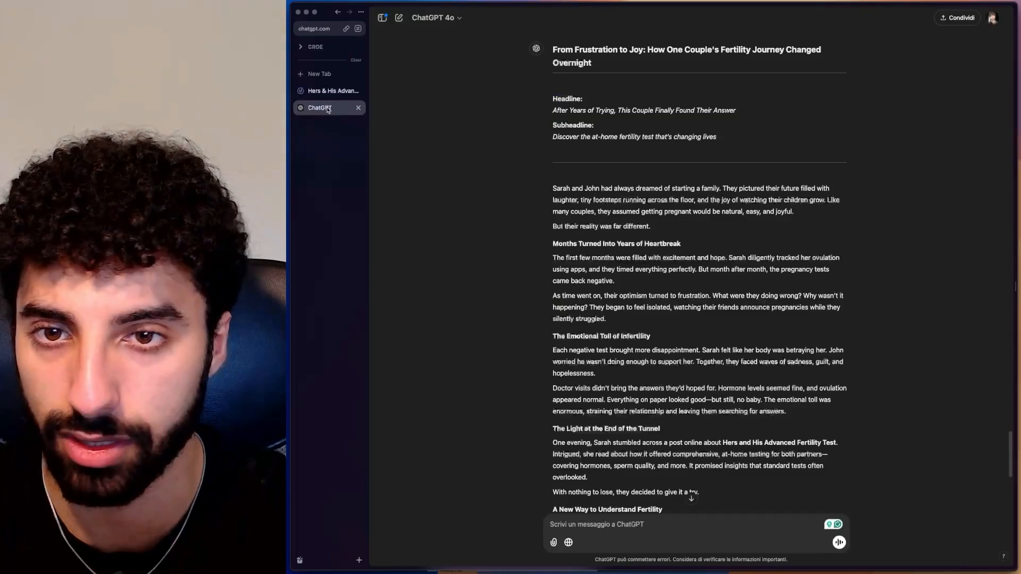
pyautogui.scroll(-7, 621, 103)
pyautogui.scroll(6, 573, 54)
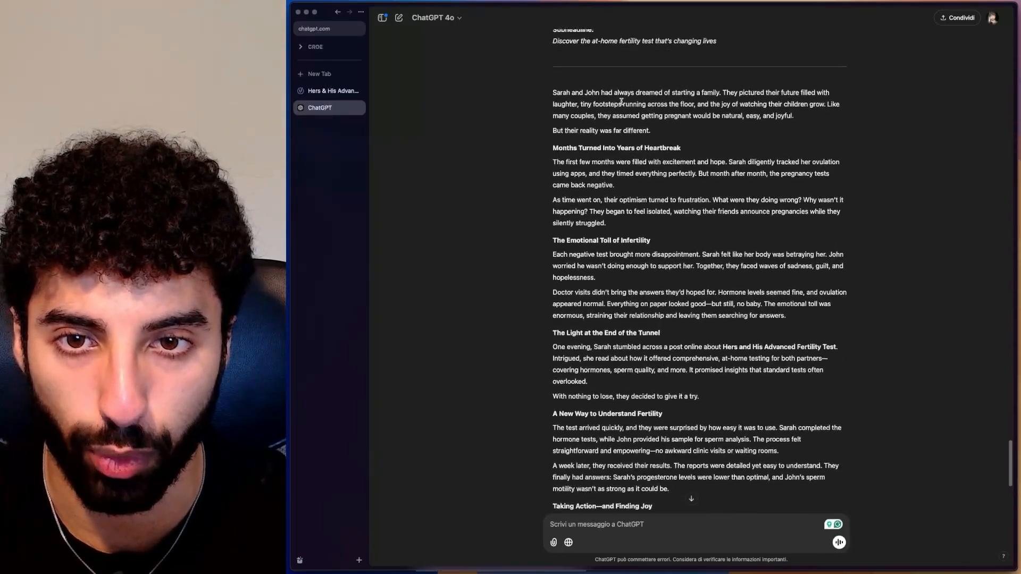
pyautogui.scroll(3, 573, 54)
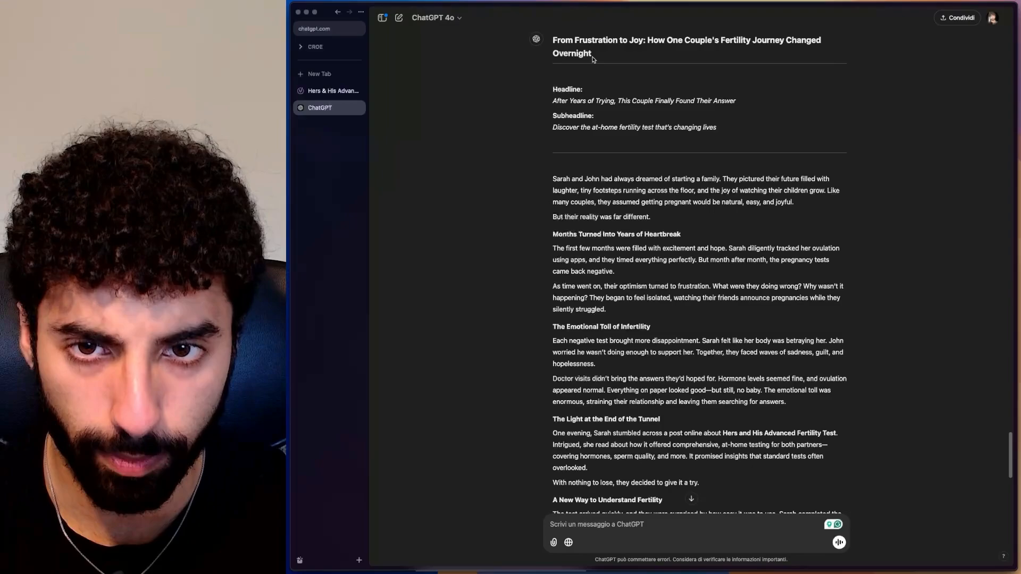
pyautogui.moveTo(592, 54); pyautogui.dragTo(550, 40)
pyautogui.press('super+c')
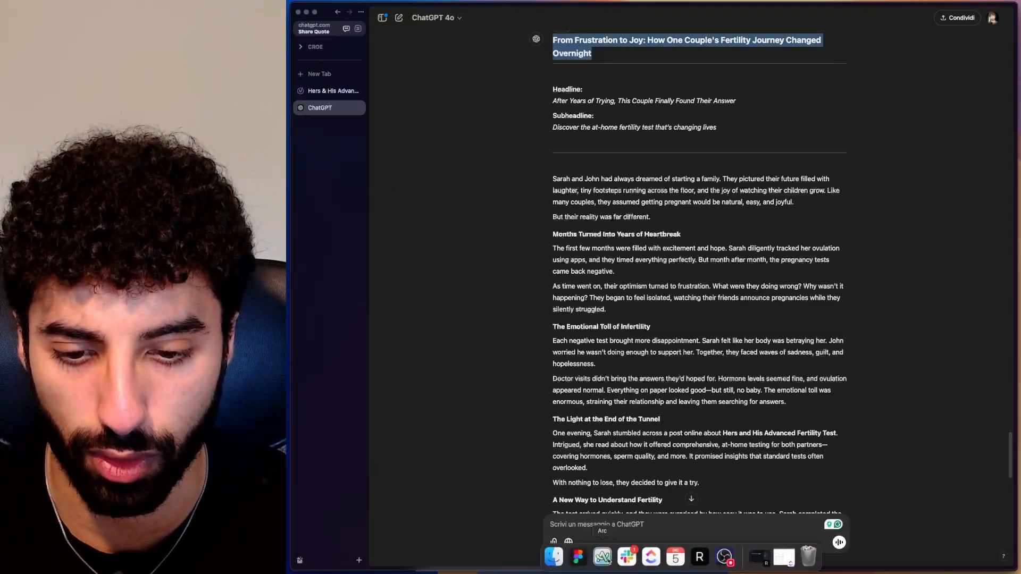
pyautogui.click(588, 558)
pyautogui.press('super+v')
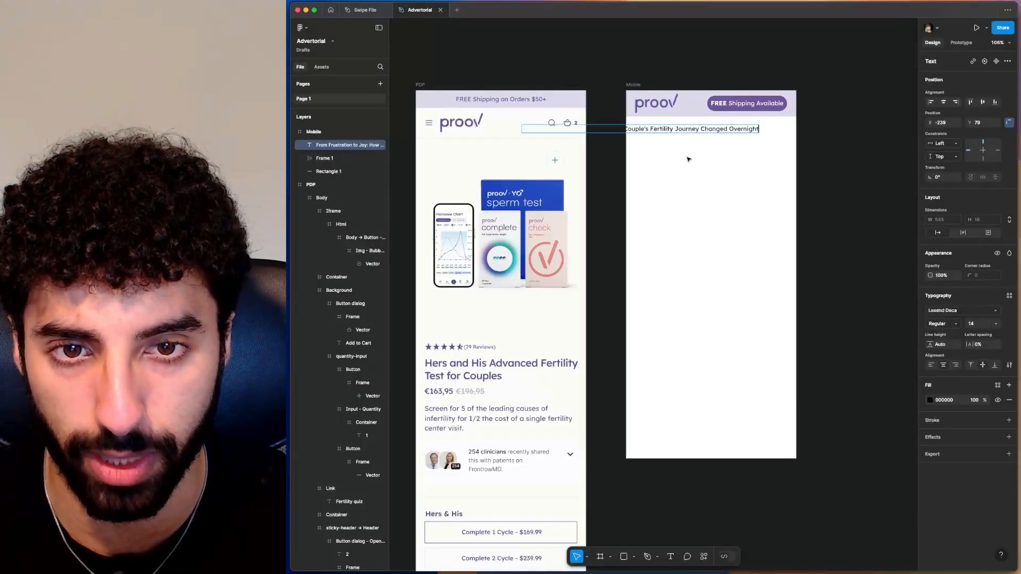
# Place the title below the header at about X 21, Y 81, wrapped to a width of 348 and left-aligned.
pyautogui.moveTo(662, 131); pyautogui.dragTo(773, 132)
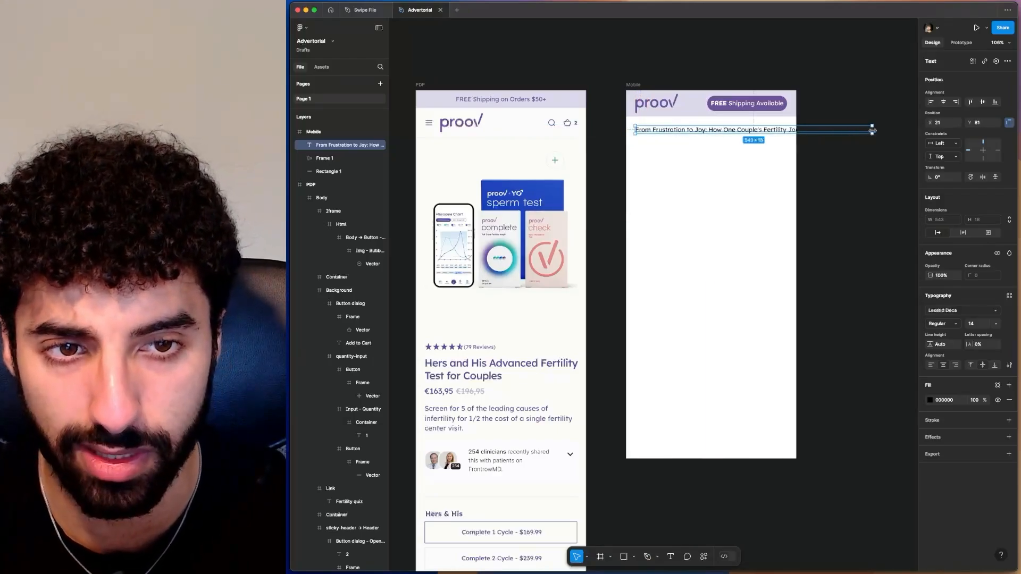
pyautogui.moveTo(874, 131); pyautogui.dragTo(788, 141)
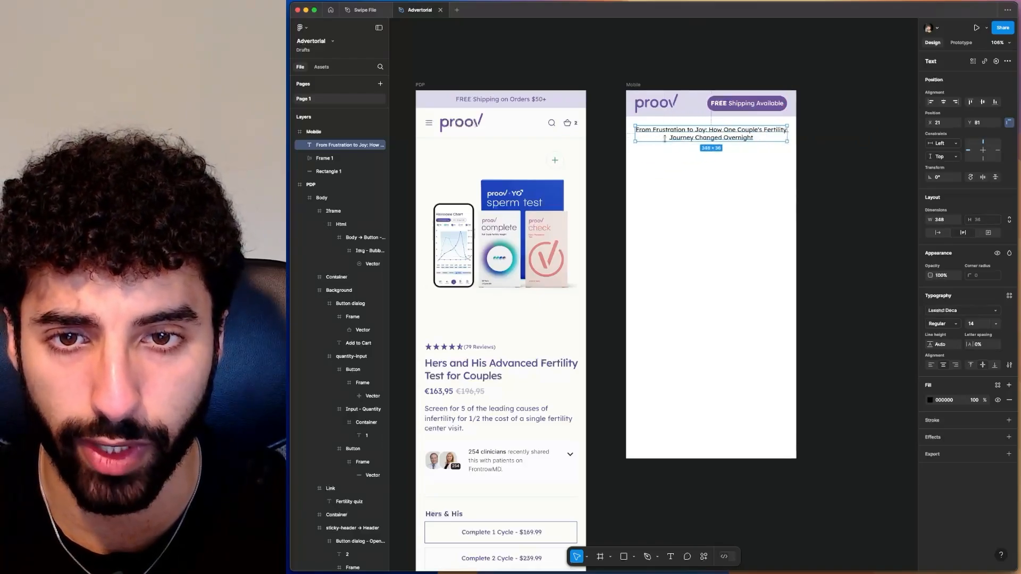
pyautogui.moveTo(634, 135); pyautogui.dragTo(635, 136)
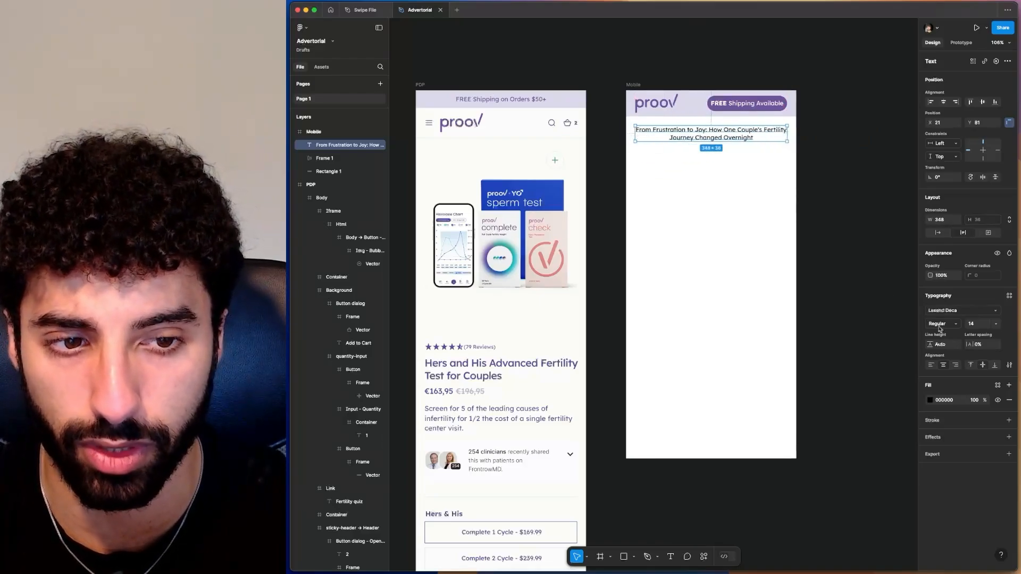
pyautogui.click(931, 365)
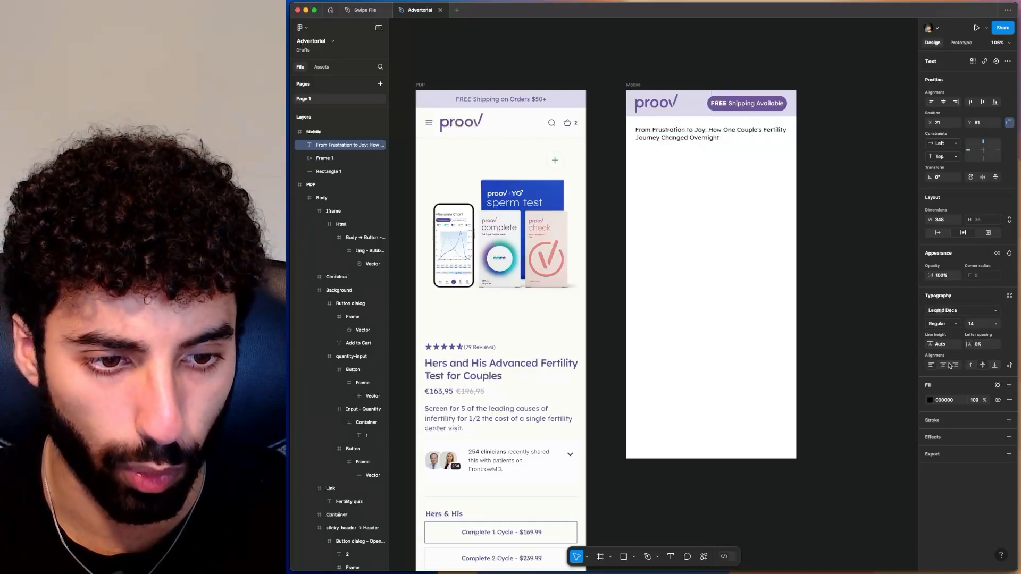
# Fill the title with purple 6E5499 sampled from the header's shipping button and set its weight to Bold.
pyautogui.click(930, 400)
pyautogui.click(831, 478)
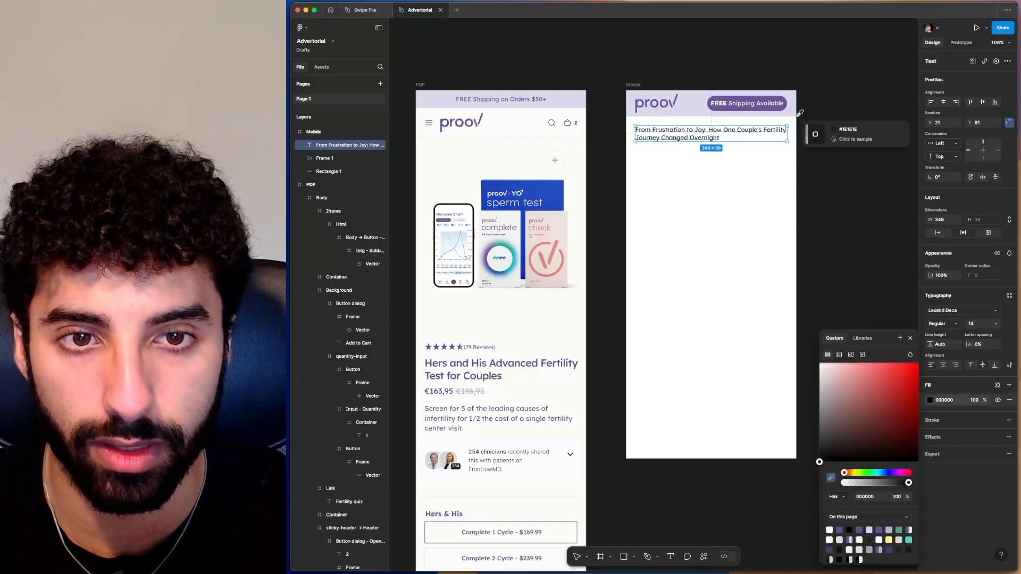
pyautogui.click(789, 99)
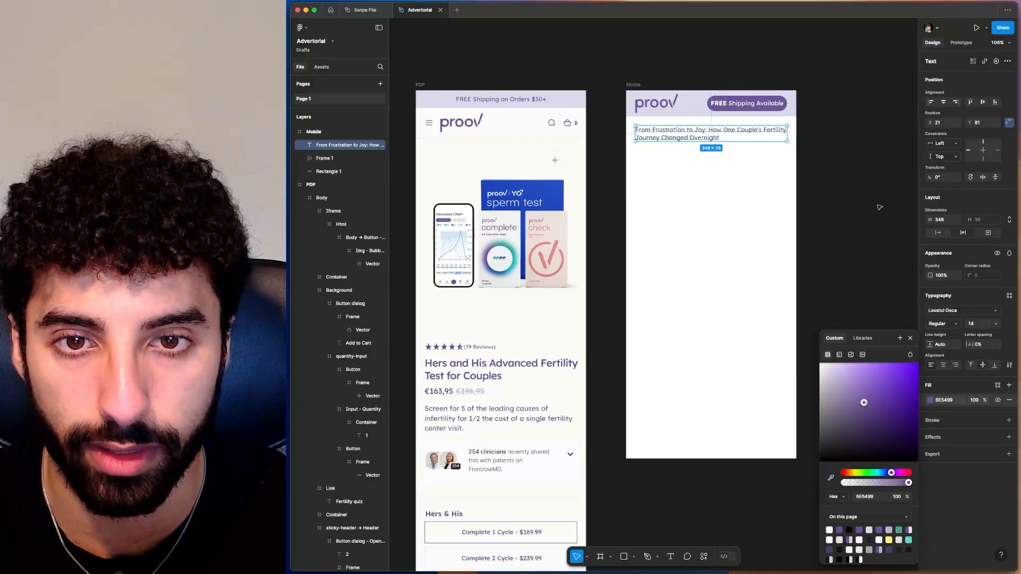
pyautogui.click(954, 322)
pyautogui.click(978, 350)
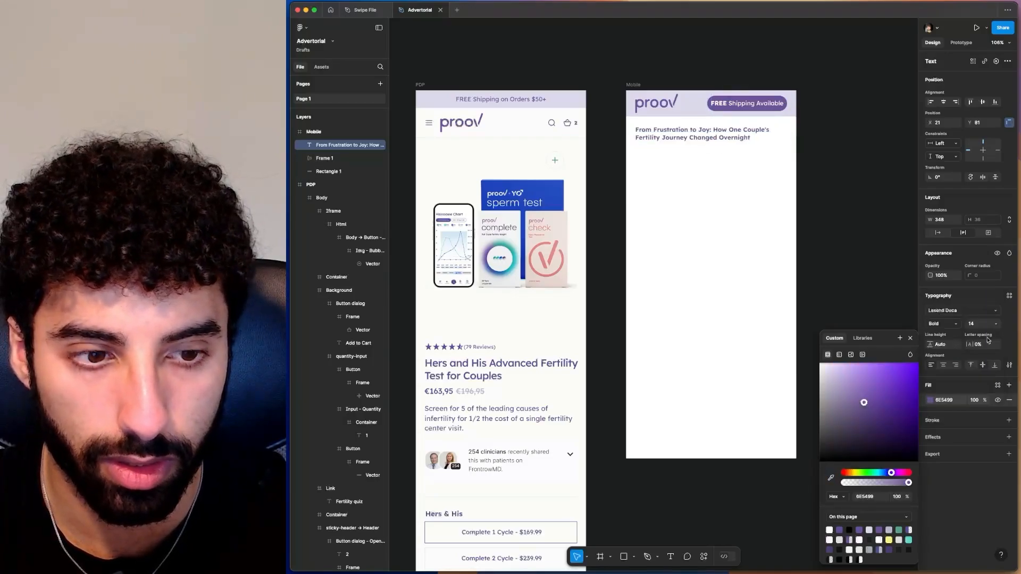
# Set the title's font size to 32 and move it down below the header to about Y 97.
pyautogui.click(996, 326)
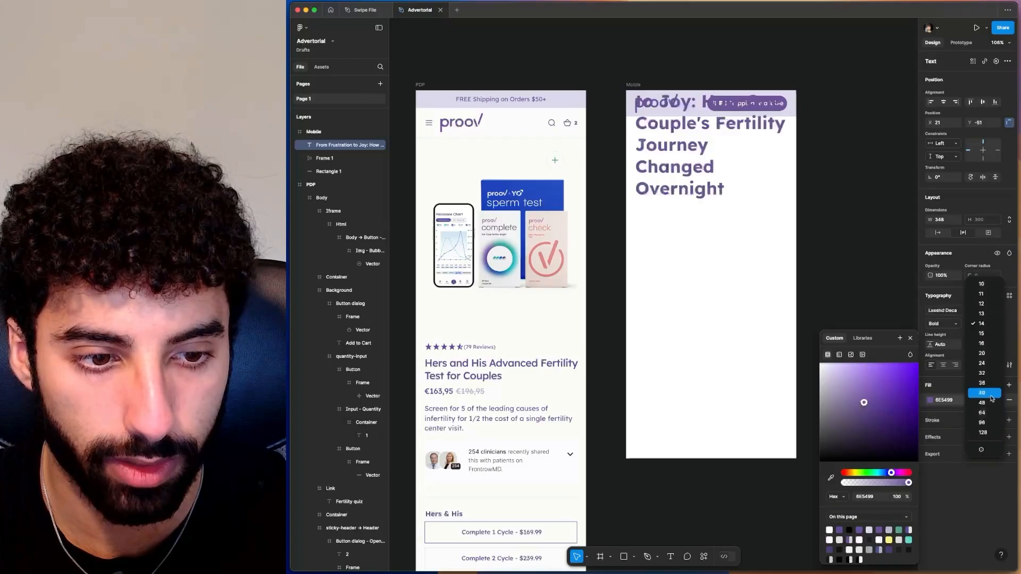
pyautogui.click(982, 373)
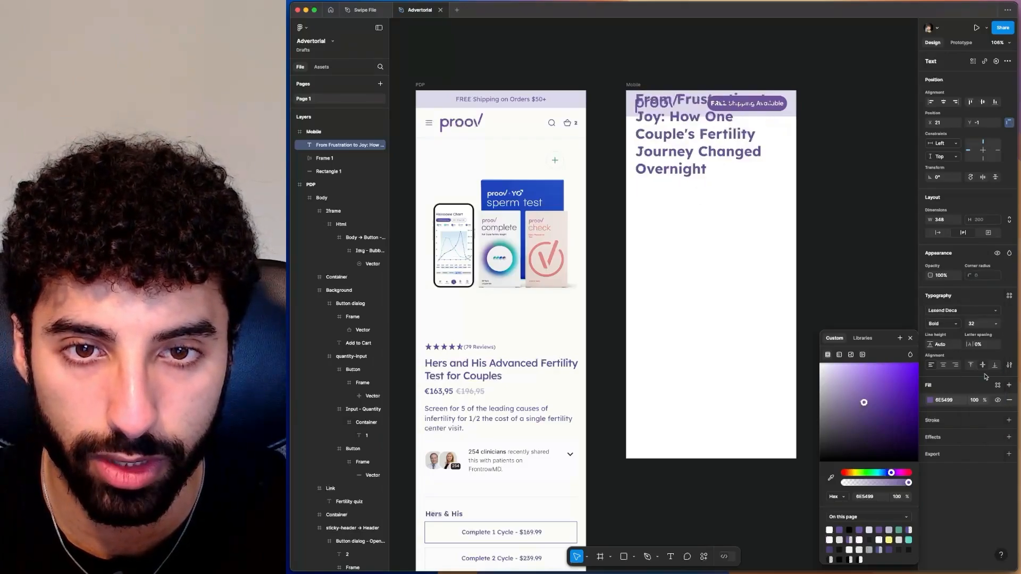
pyautogui.moveTo(722, 155); pyautogui.dragTo(722, 198)
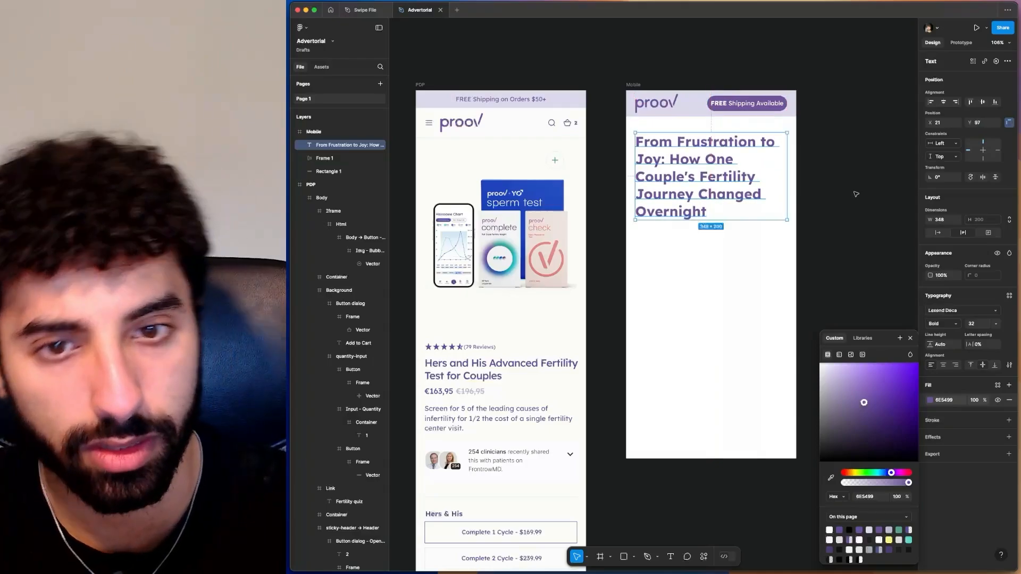
pyautogui.click(949, 310)
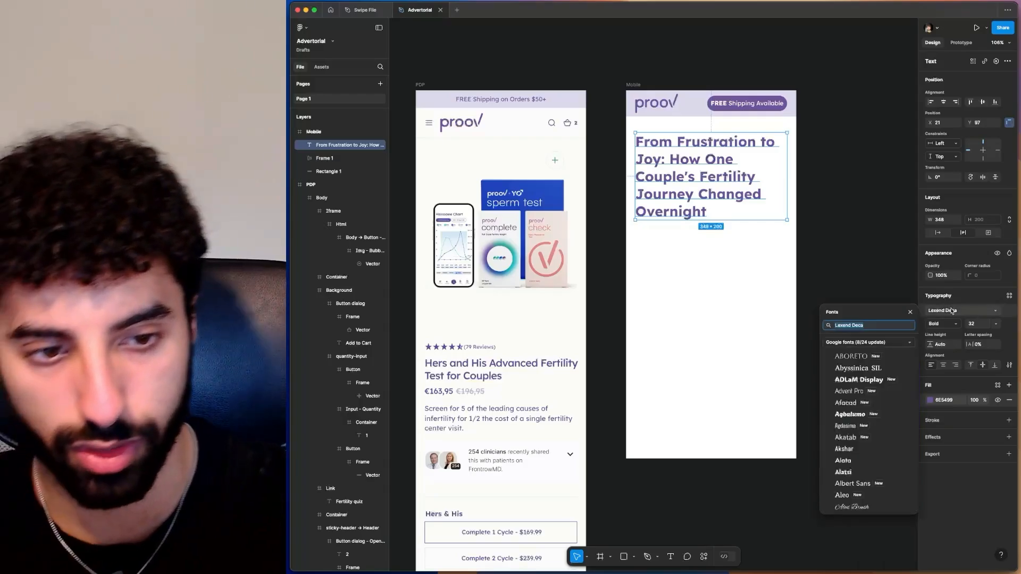
pyautogui.write('pop')
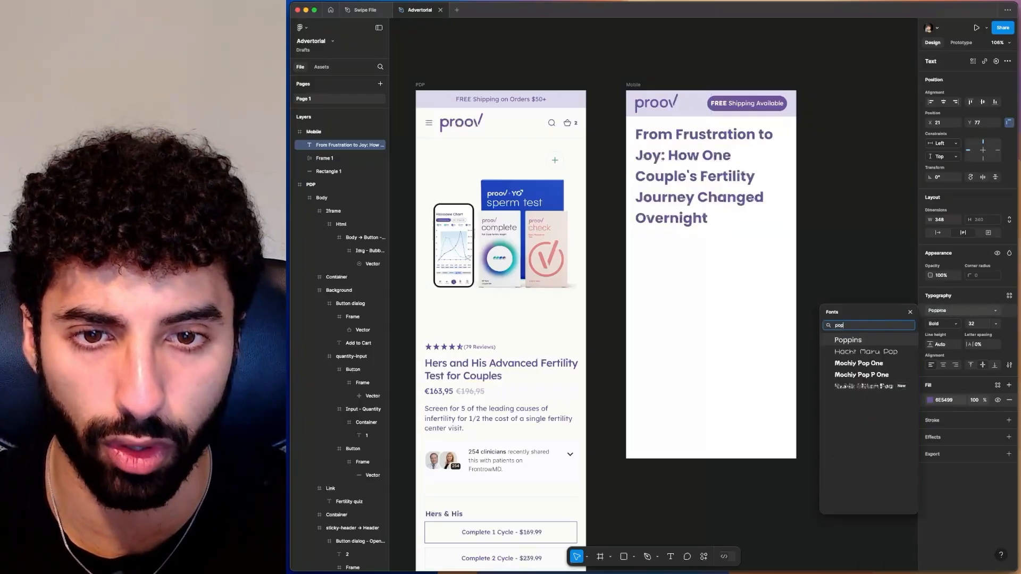
pyautogui.press('Escape')
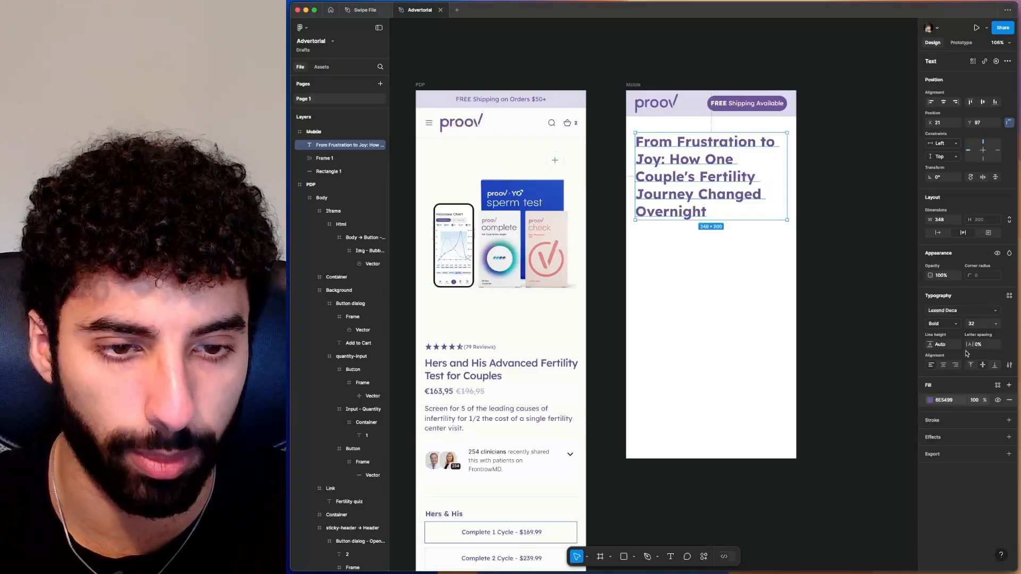
# Set the title's font size to 28 and move it up to about Y 102.
pyautogui.click(996, 324)
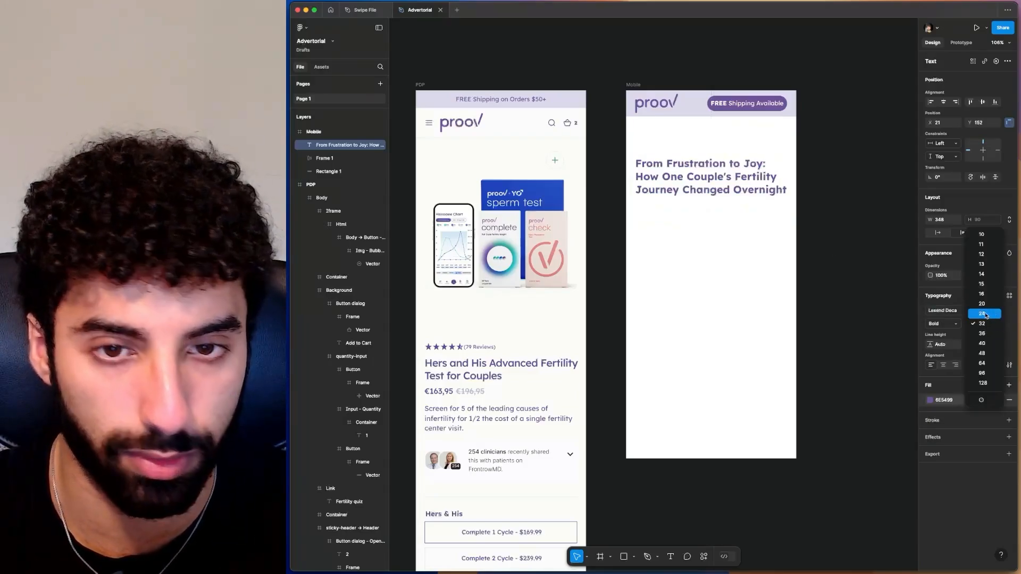
pyautogui.click(985, 315)
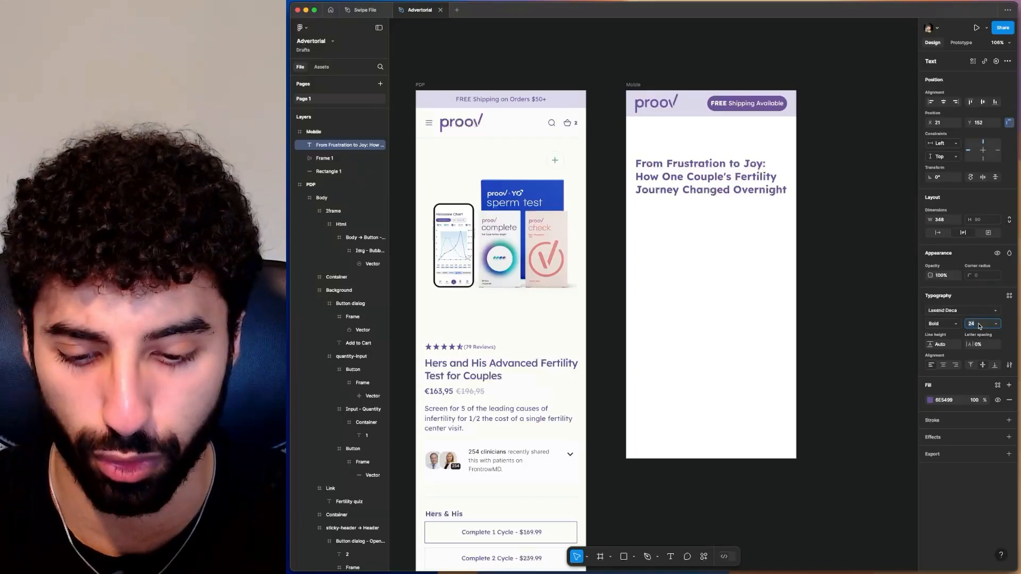
pyautogui.press('Return')
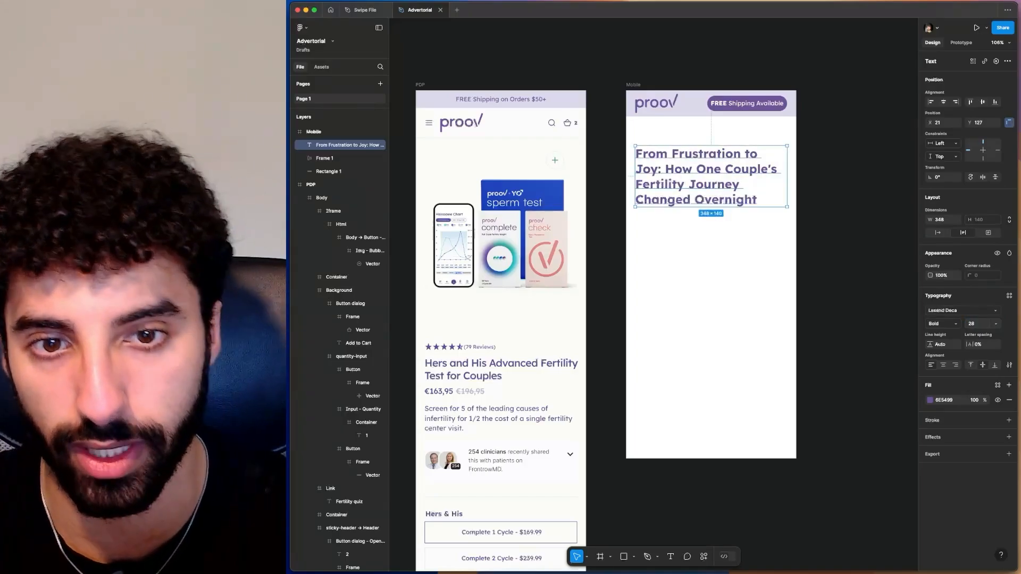
pyautogui.moveTo(746, 193)
pyautogui.mouseDown()
pyautogui.moveTo(752, 177)
pyautogui.moveTo(746, 184)
pyautogui.mouseUp()
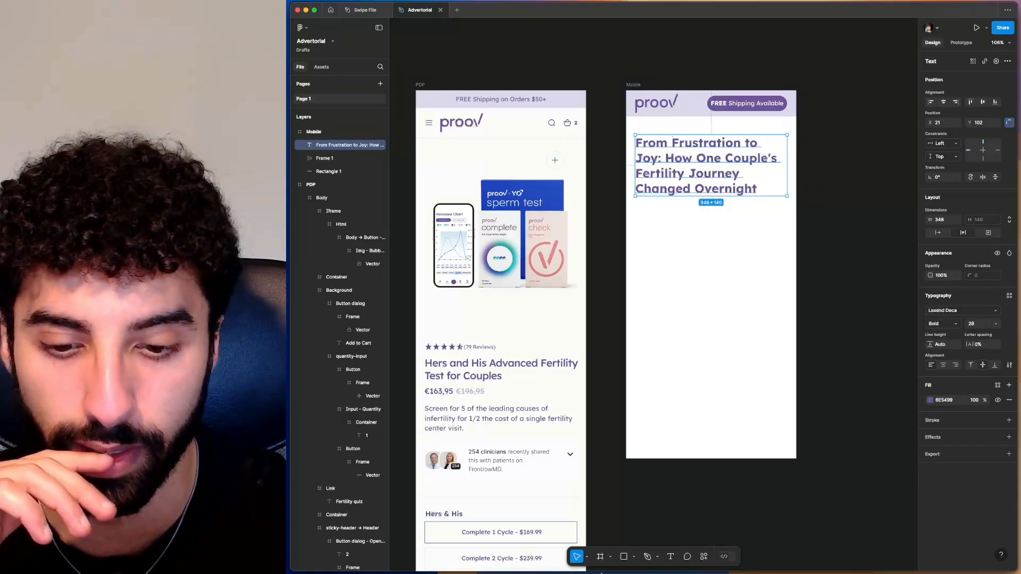
# Switch to ChatGPT in Arc and write "come up with more variations for the headline than" followed by the current title in quotes.
pyautogui.click(599, 557)
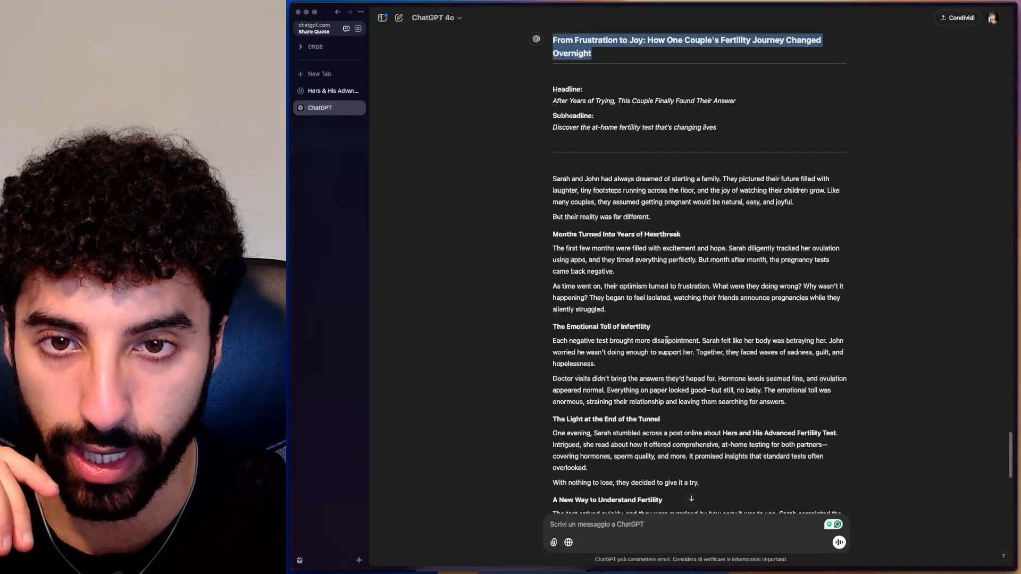
pyautogui.scroll(-10, 667, 339)
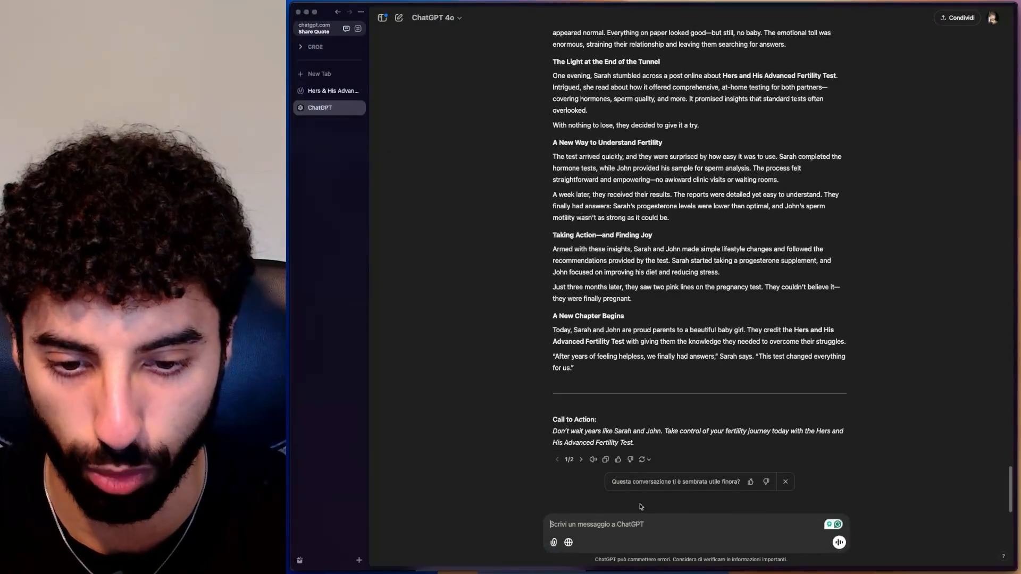
pyautogui.write('come ')
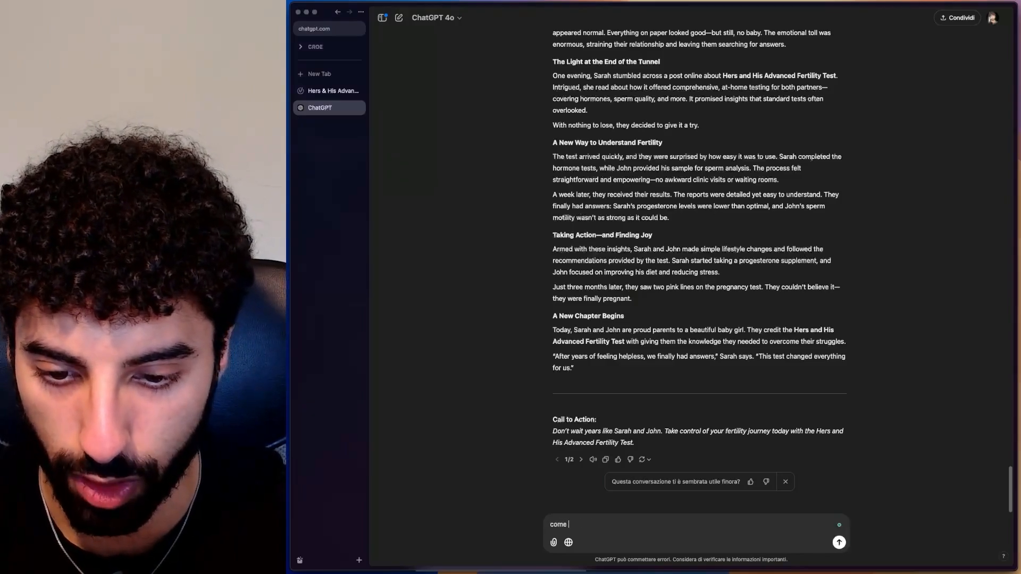
pyautogui.write('up with mo')
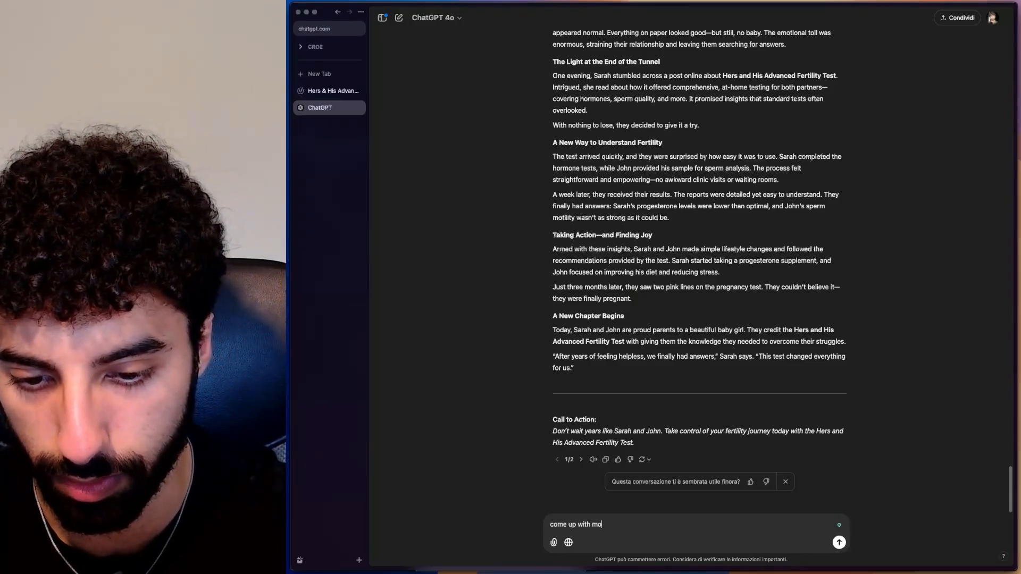
pyautogui.write('re variations')
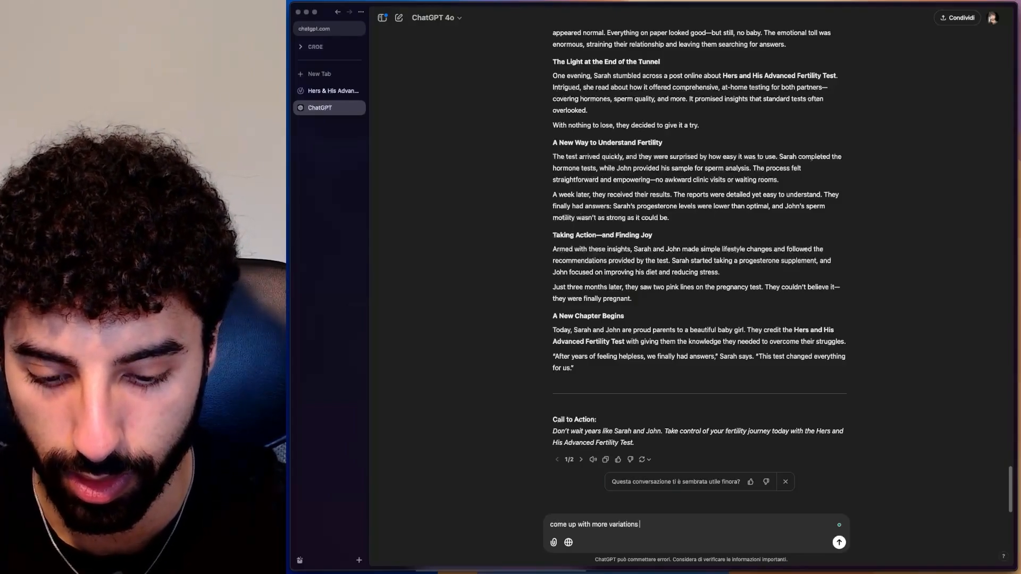
pyautogui.write(' for the headline')
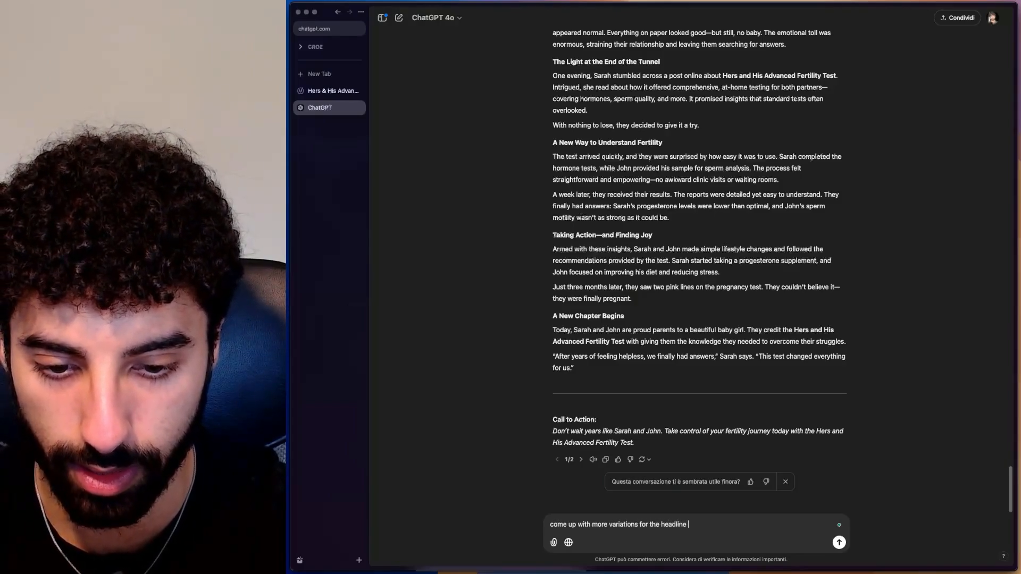
pyautogui.write(' than "')
pyautogui.write("From Frustration to Joy: How One Couple's Fertility Journey Changed Overnight")
pyautogui.write('"')
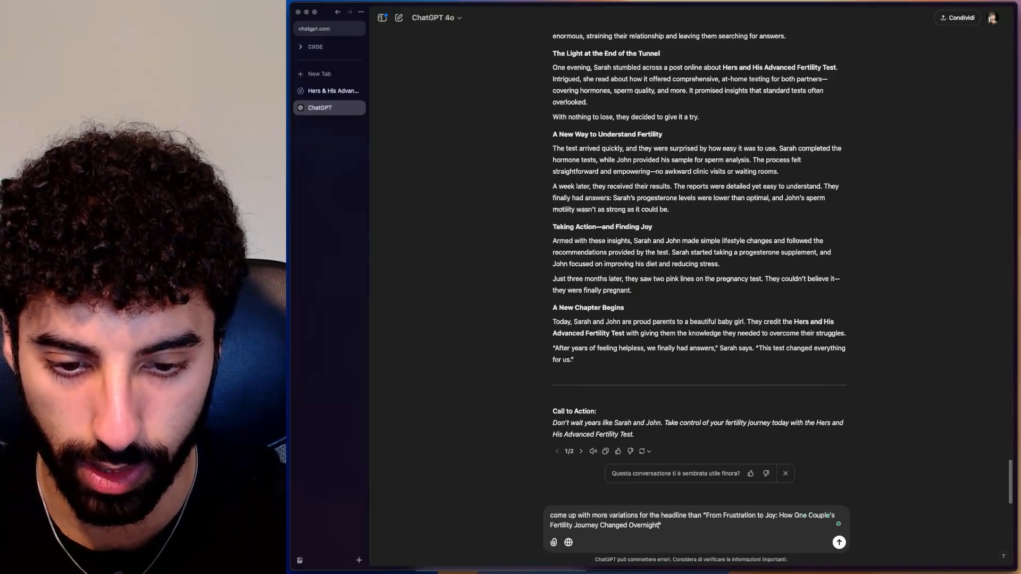
# Add a paragraph "the focus is to get people to scroll so we want to hook them well. Give me 5 variations" and send the prompt.
pyautogui.hotkey('shift', 'Return')
pyautogui.hotkey('shift', 'Return')
pyautogui.write('the focus ')
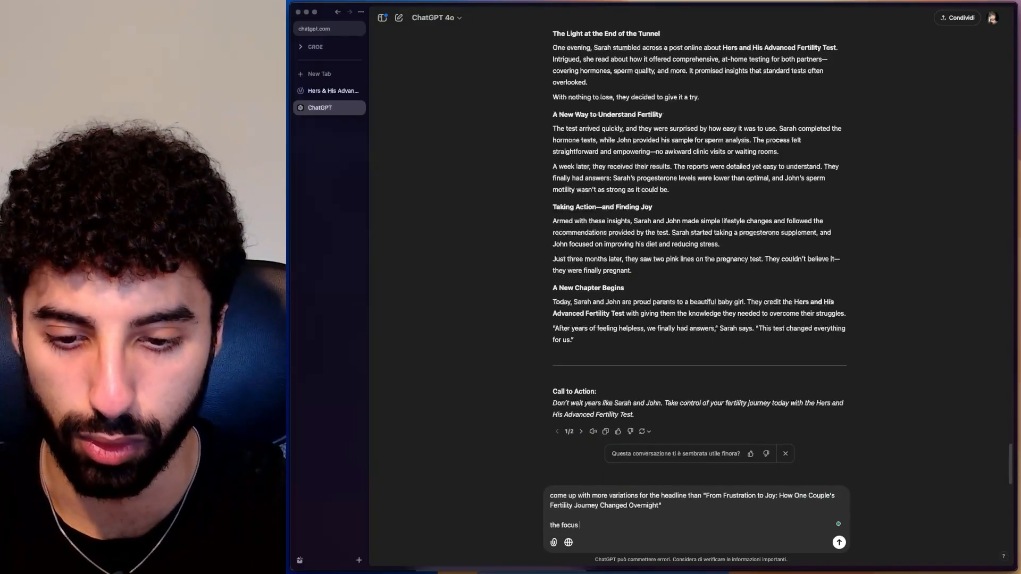
pyautogui.write('is to get ')
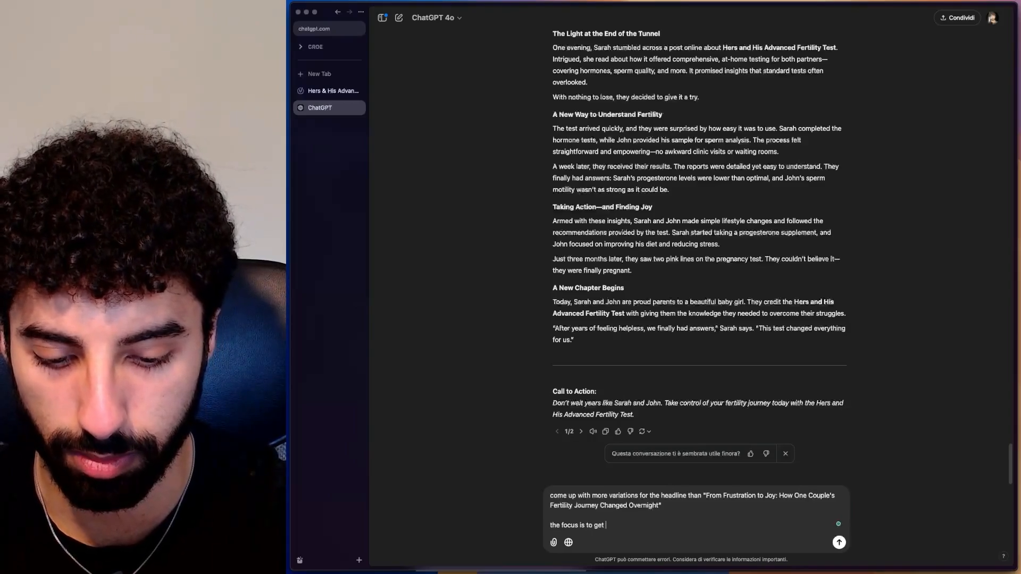
pyautogui.write('people to')
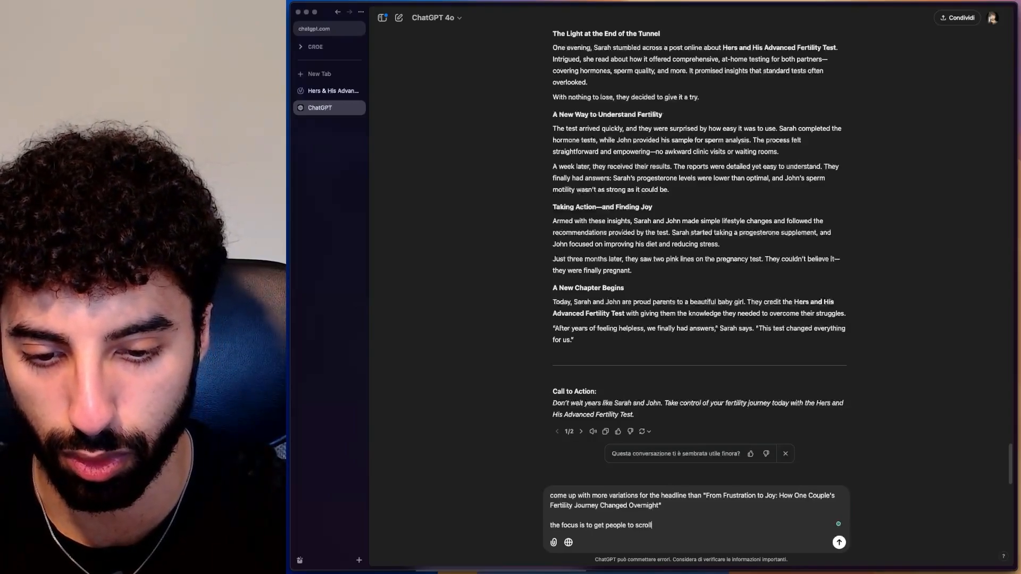
pyautogui.write(' scroll so we w')
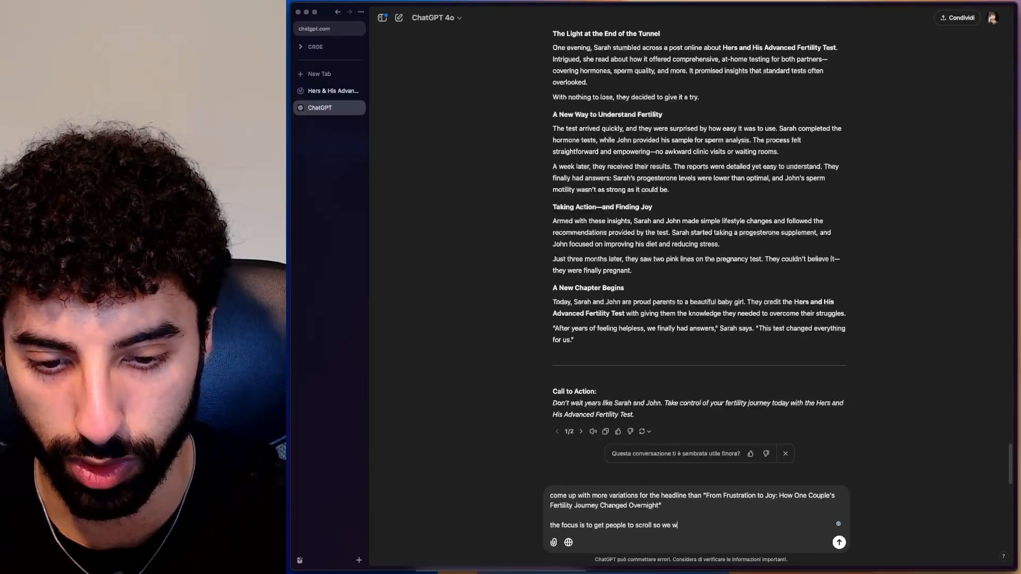
pyautogui.write('ant to hook them ')
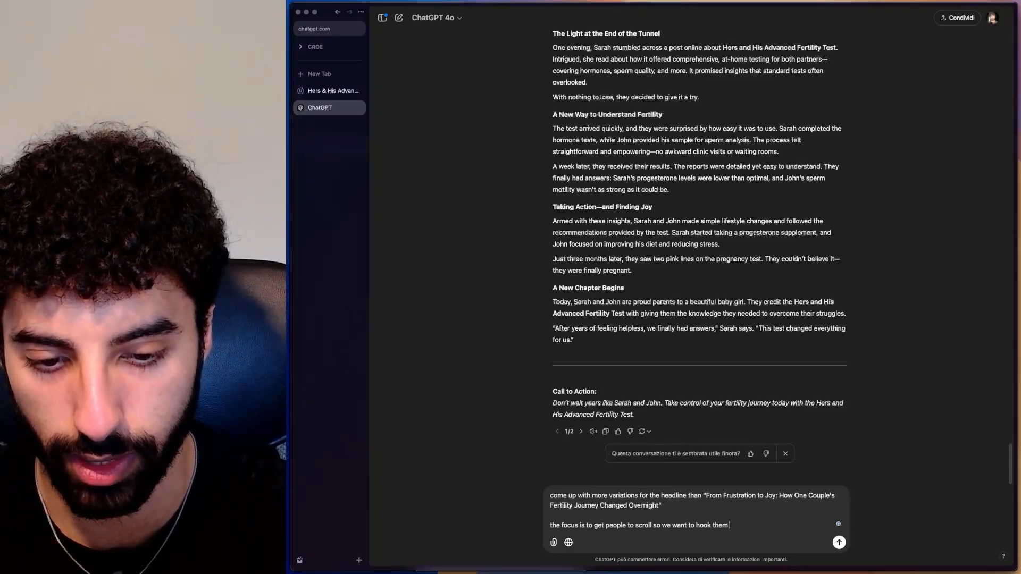
pyautogui.write('well. Give me ')
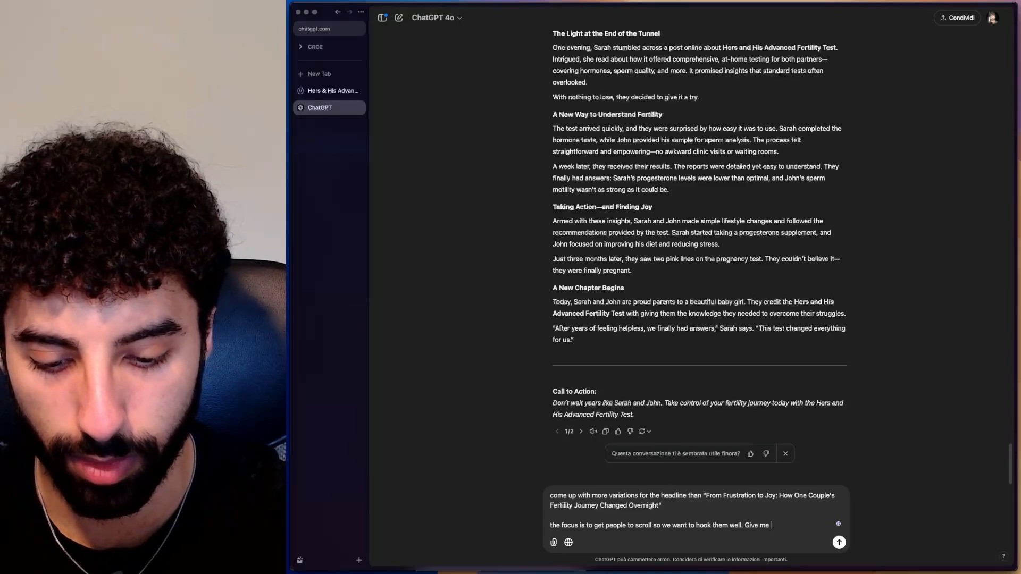
pyautogui.write('5 va')
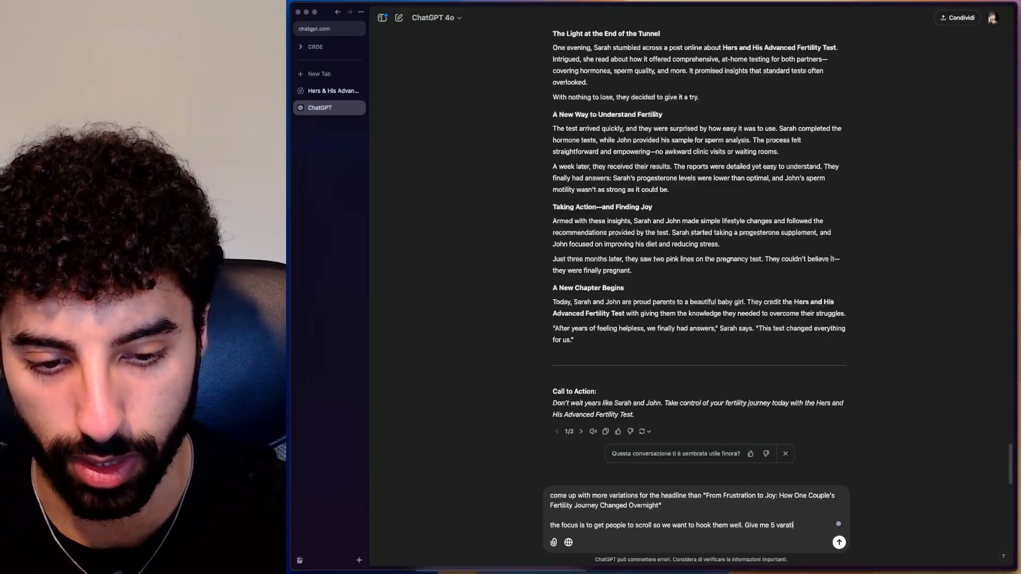
pyautogui.write('riations')
pyautogui.press('Return')
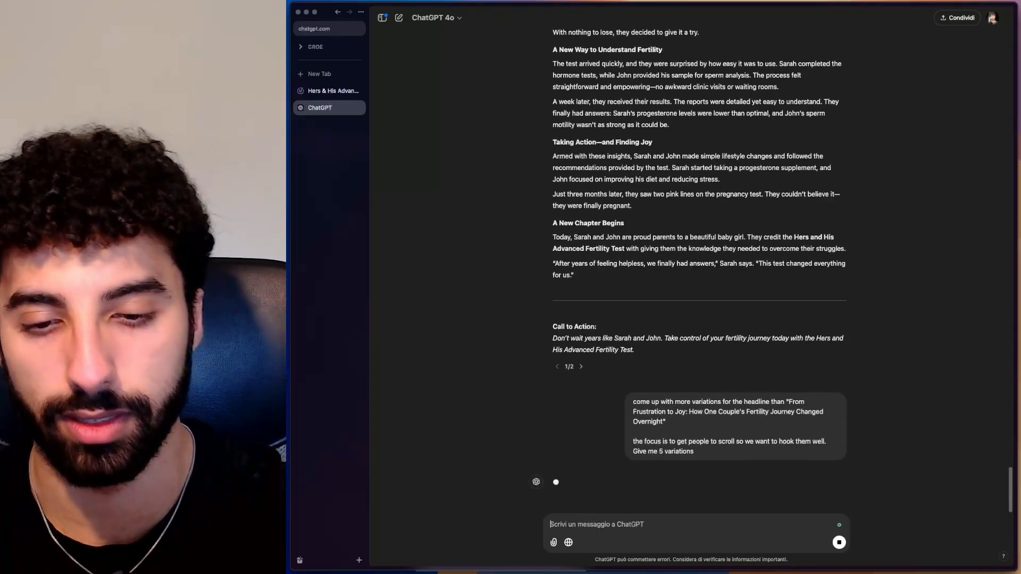
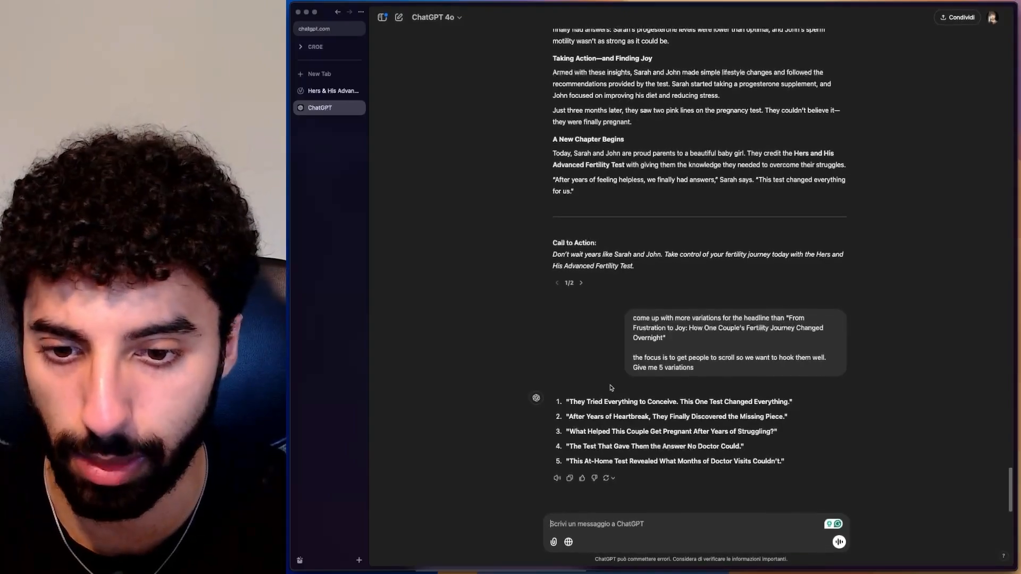
# Examine the wording of the first suggested headline, "They Tried Everything to Conceive. This One Test Changed Everything.".
pyautogui.moveTo(579, 402); pyautogui.dragTo(729, 405)
pyautogui.click(729, 404)
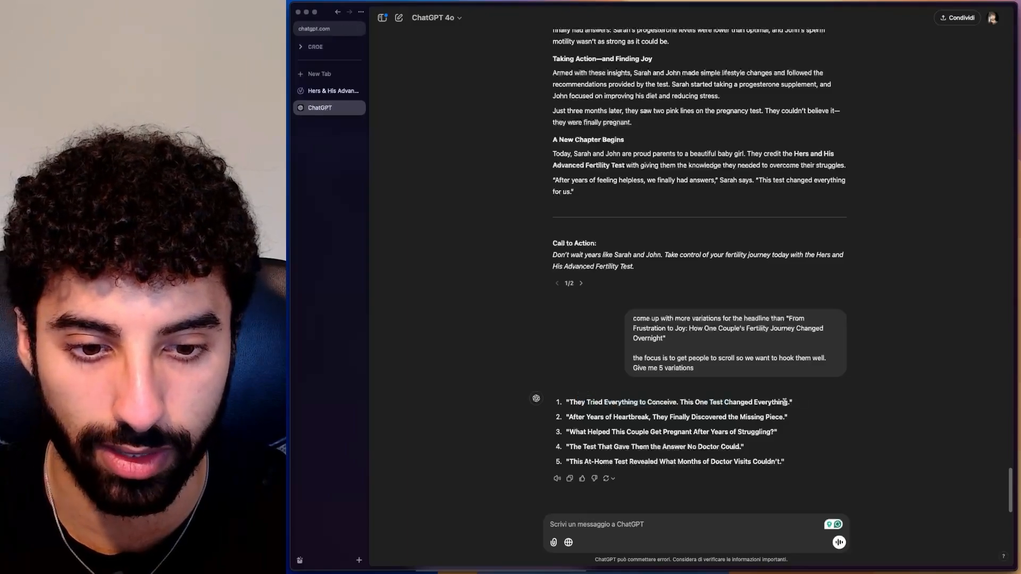
pyautogui.moveTo(790, 404); pyautogui.dragTo(570, 404)
pyautogui.click(570, 404)
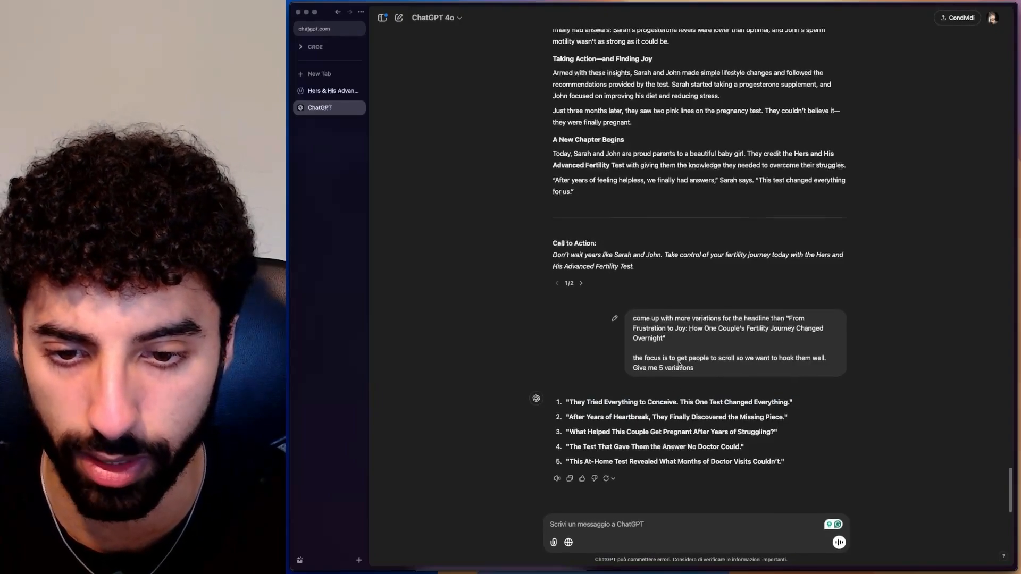
# Examine the wording of the second suggested headline, "After Years of Heartbreak, They Finally Discovered the Missing Piece.".
pyautogui.moveTo(589, 417); pyautogui.dragTo(566, 417)
pyautogui.click(575, 419)
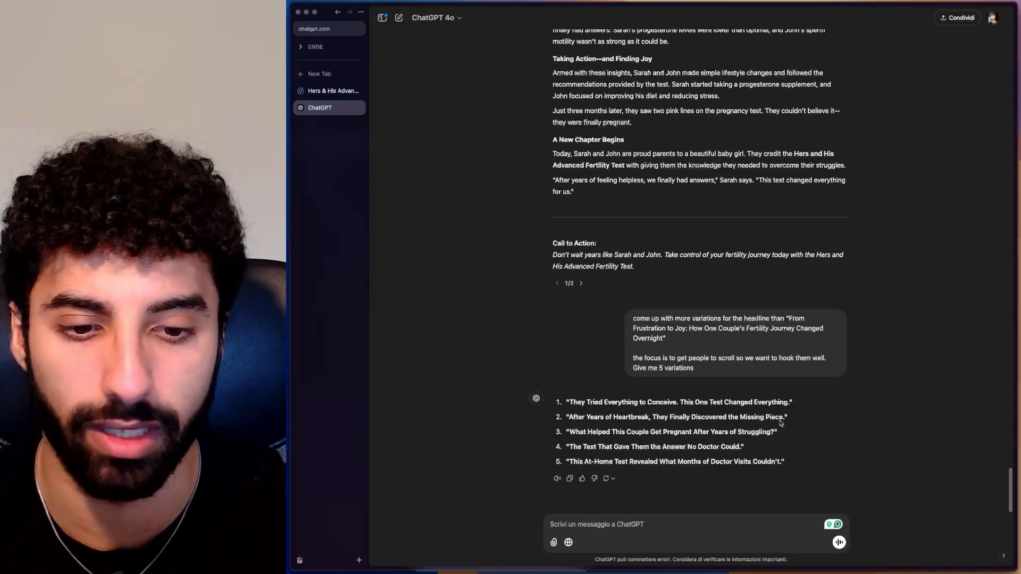
pyautogui.moveTo(567, 421)
pyautogui.mouseDown()
pyautogui.moveTo(544, 424)
pyautogui.moveTo(567, 419)
pyautogui.mouseUp()
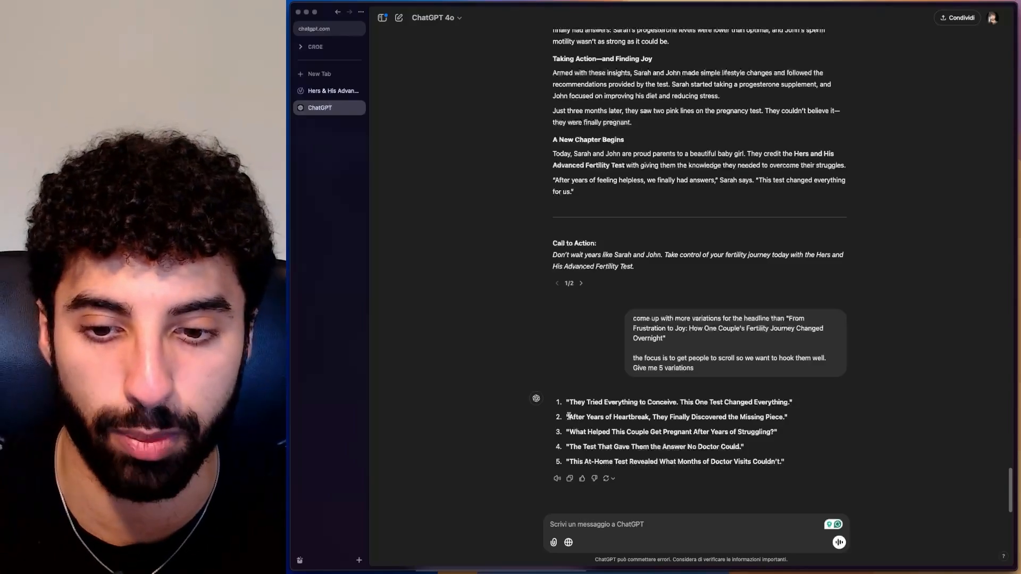
pyautogui.moveTo(567, 419); pyautogui.dragTo(785, 418)
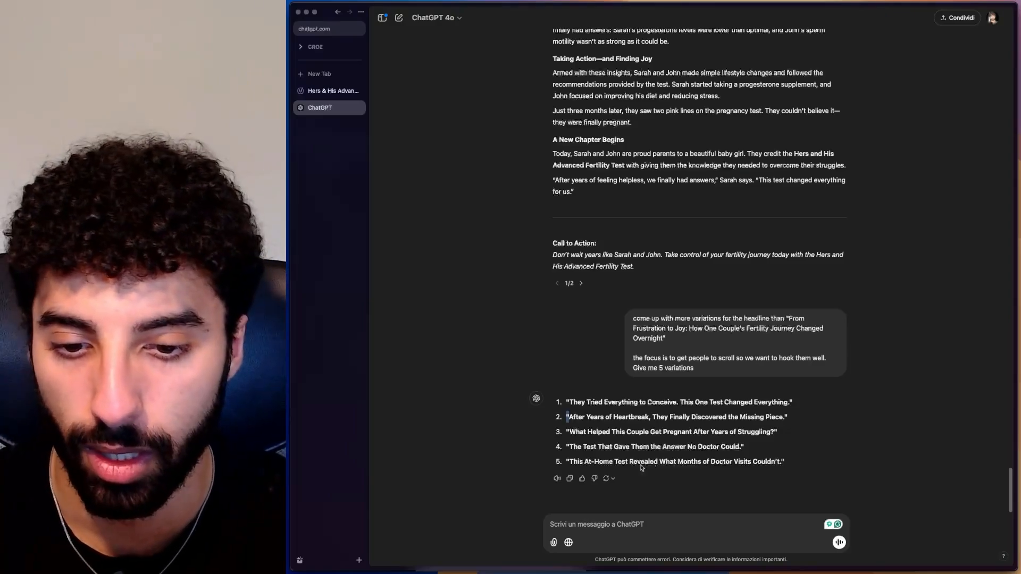
pyautogui.click(590, 432)
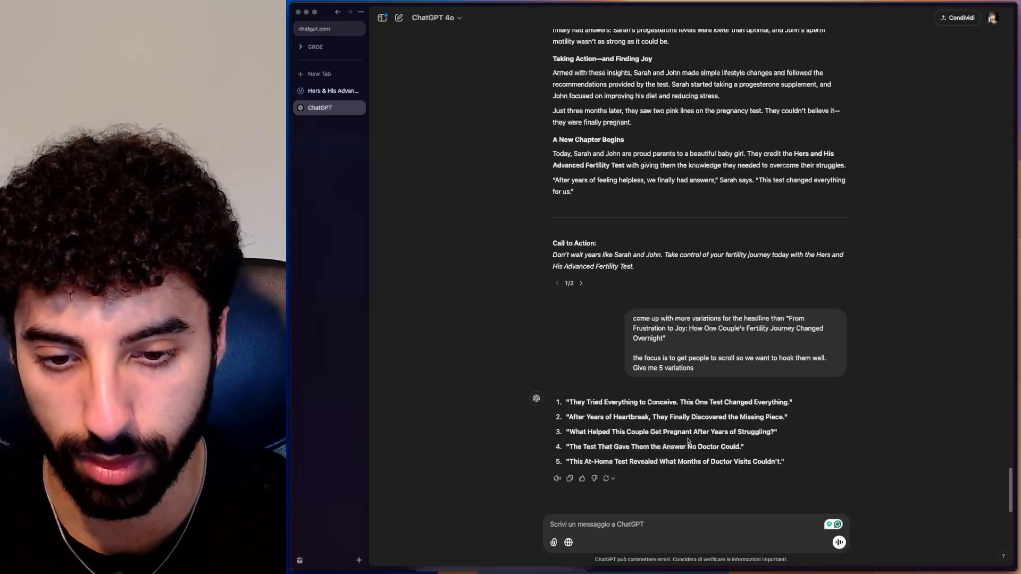
# Copy the third suggested headline, switch to Figma and replace the title text with "What Helped This Couple Get Pregnant After Years of Struggling?".
pyautogui.moveTo(774, 432); pyautogui.dragTo(568, 429)
pyautogui.press('super+c')
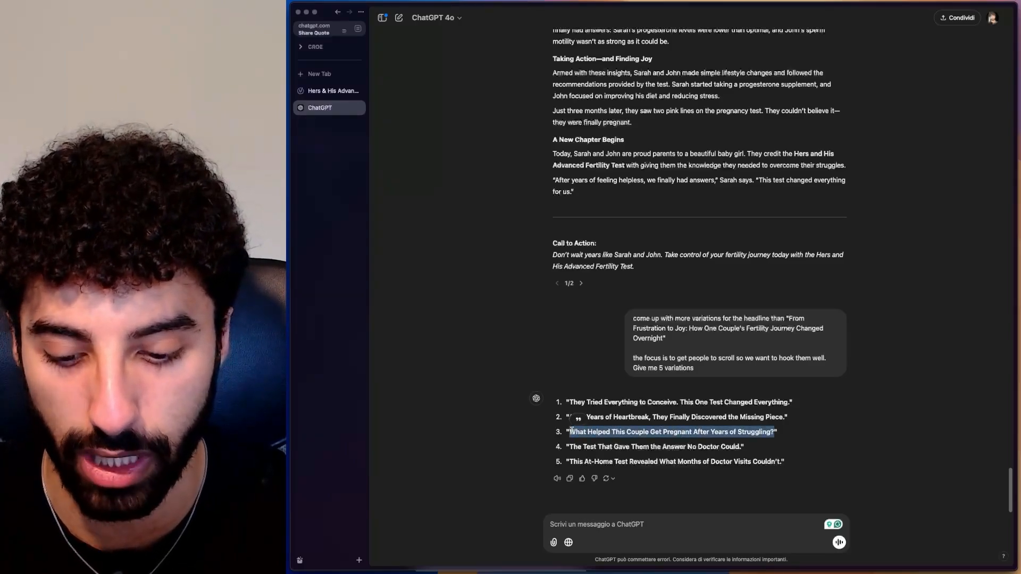
pyautogui.click(579, 557)
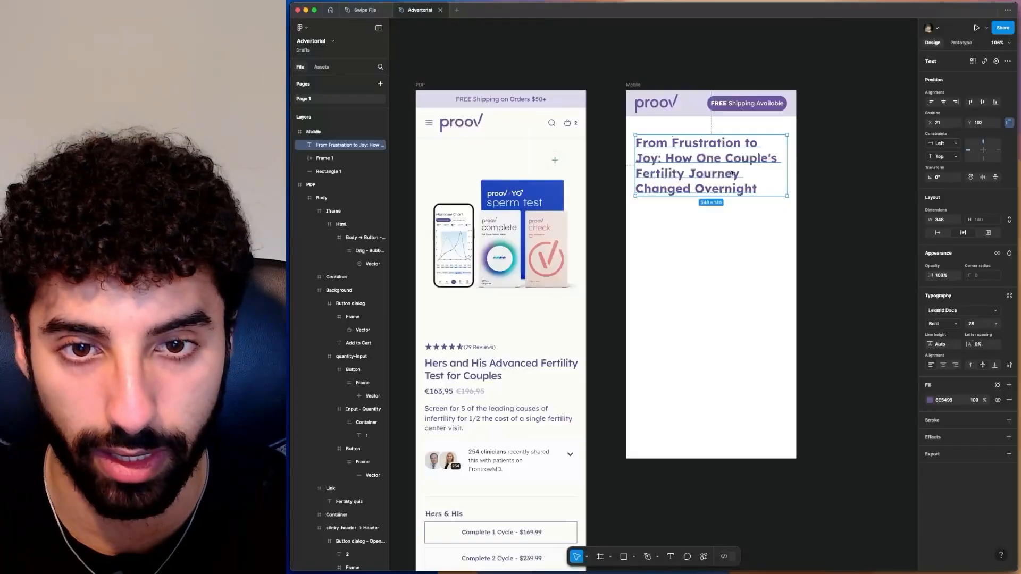
pyautogui.press('Return')
pyautogui.press('super+v')
pyautogui.press('Escape')
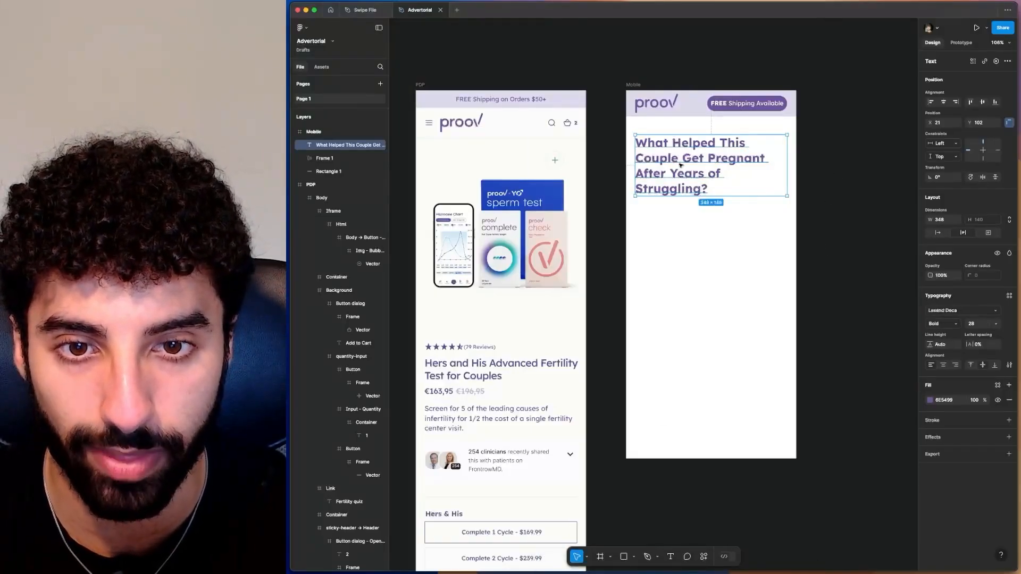
# Switch back to ChatGPT in Arc and examine the words "This Couple" in the third suggested headline.
pyautogui.moveTo(543, 563)
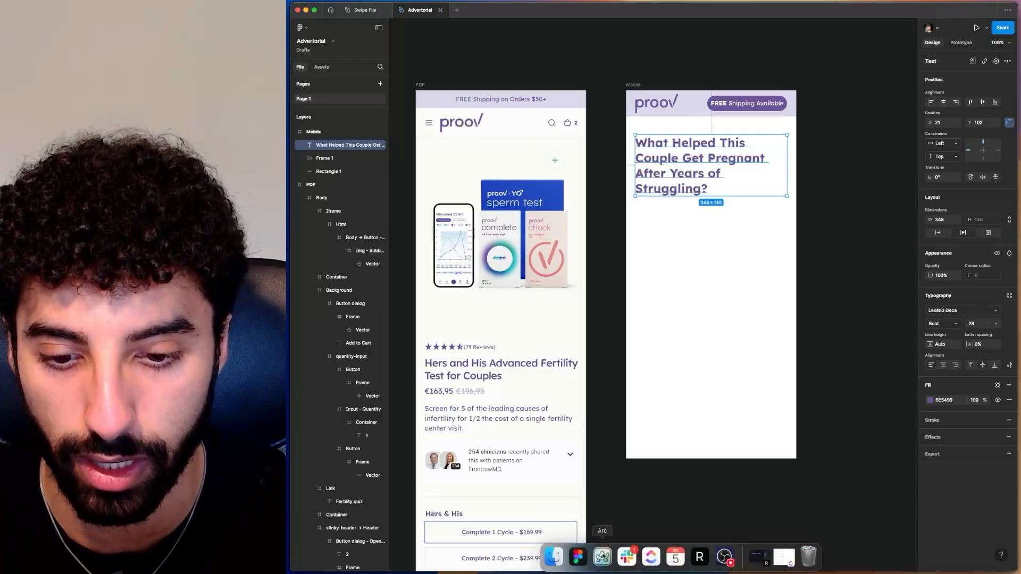
pyautogui.click(602, 557)
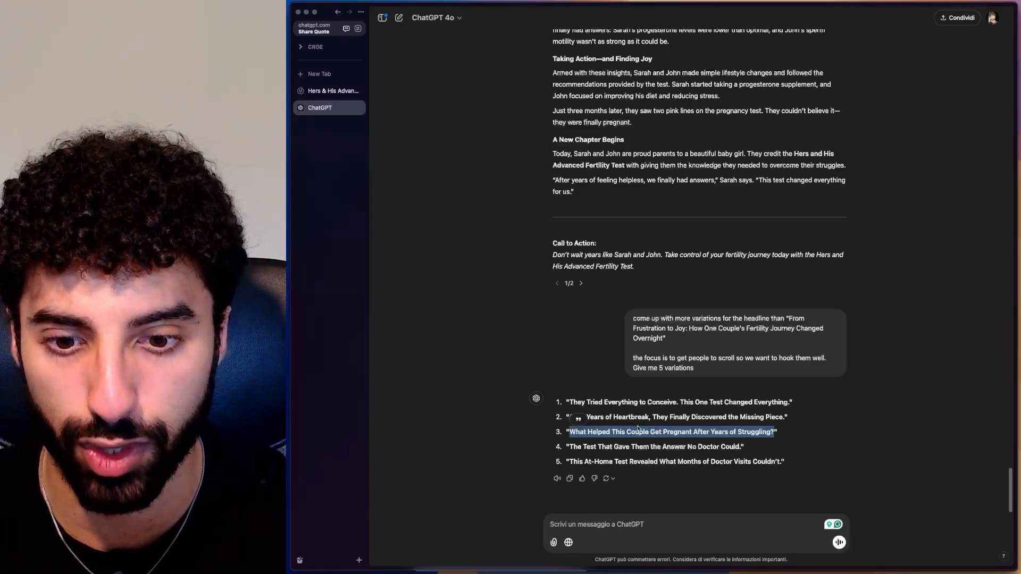
pyautogui.click(627, 434)
pyautogui.moveTo(627, 433); pyautogui.dragTo(643, 433)
pyautogui.click(645, 434)
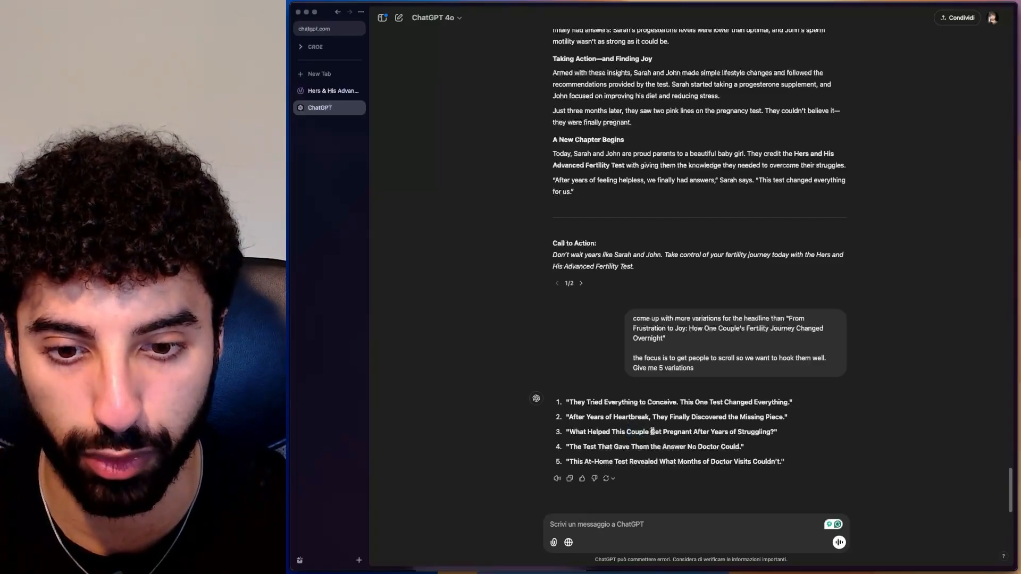
# Examine the wording of headline variations 3 and 4 in the ChatGPT answer.
pyautogui.moveTo(652, 432); pyautogui.dragTo(790, 435)
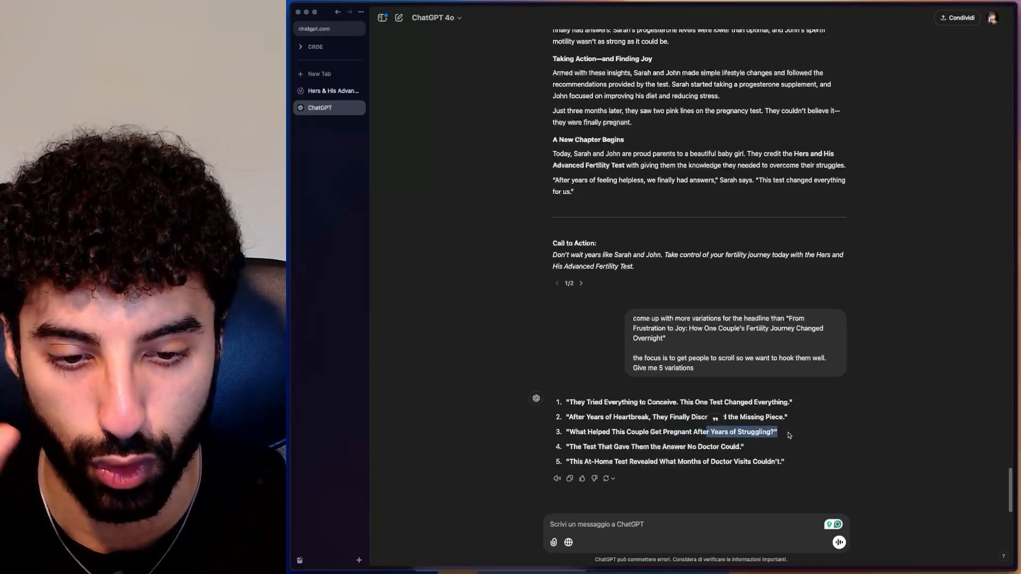
pyautogui.click(748, 439)
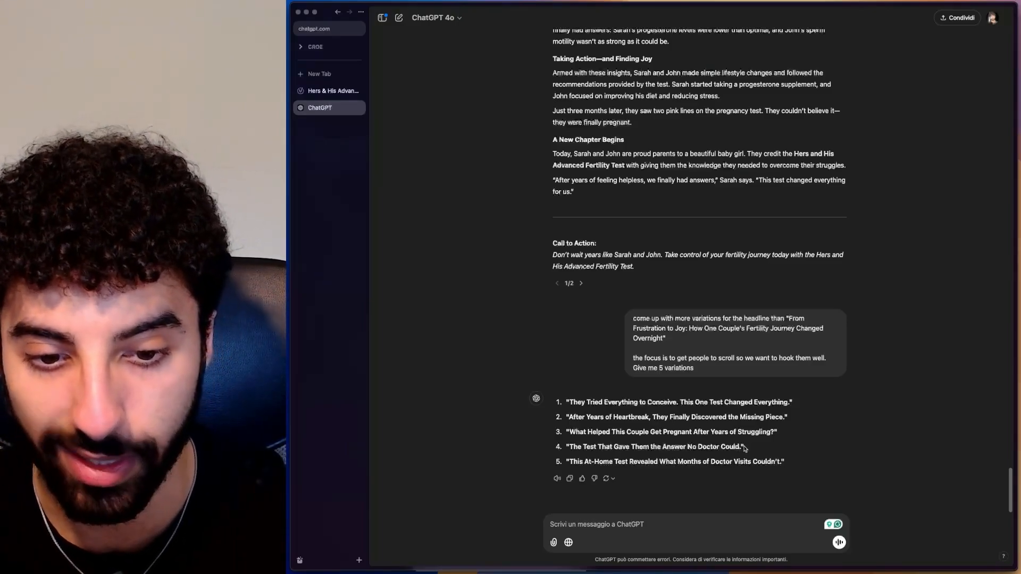
pyautogui.moveTo(743, 448)
pyautogui.mouseDown()
pyautogui.moveTo(566, 445)
pyautogui.moveTo(738, 446)
pyautogui.mouseUp()
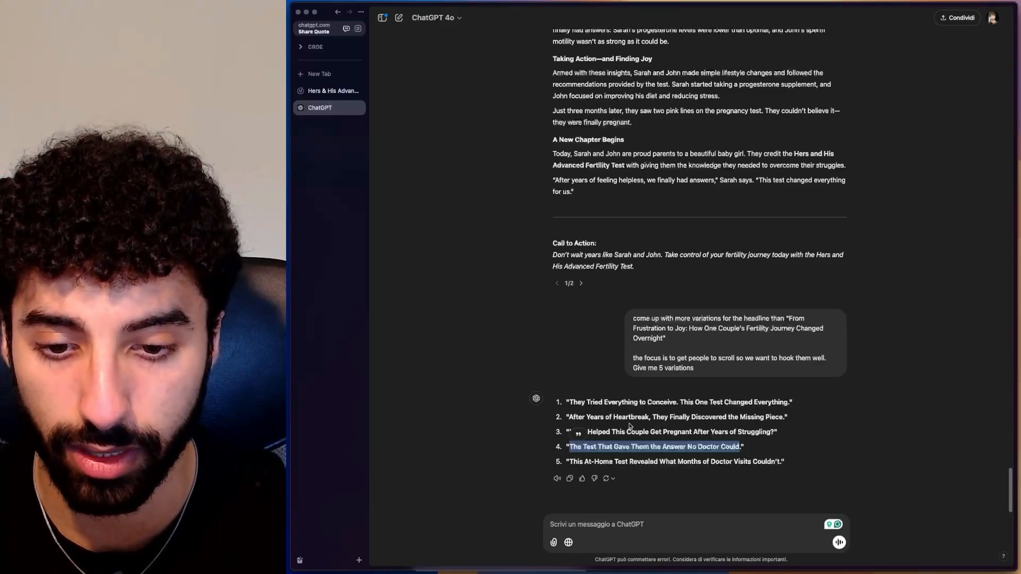
pyautogui.click(676, 450)
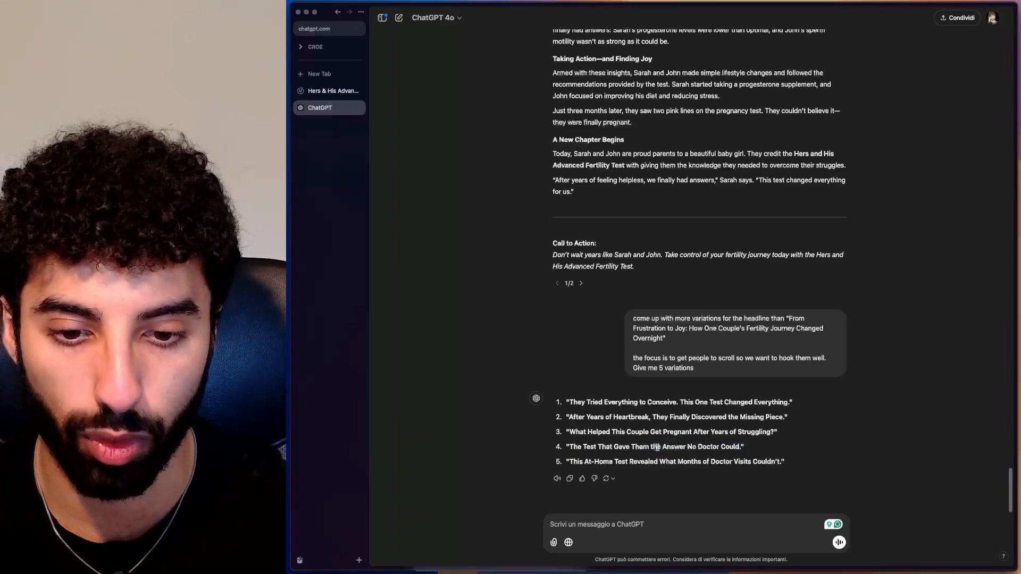
pyautogui.moveTo(657, 448); pyautogui.dragTo(665, 447)
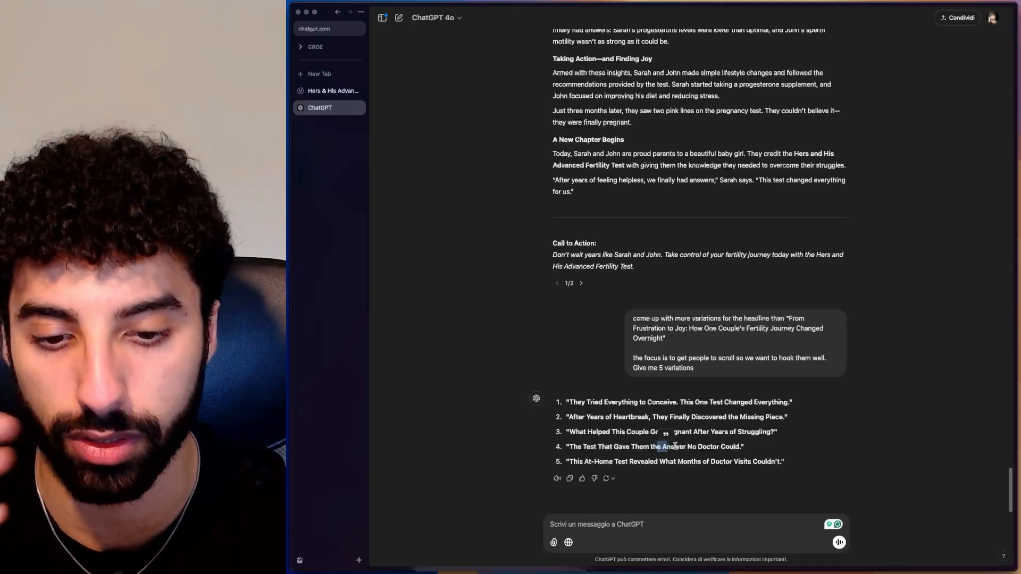
pyautogui.click(690, 447)
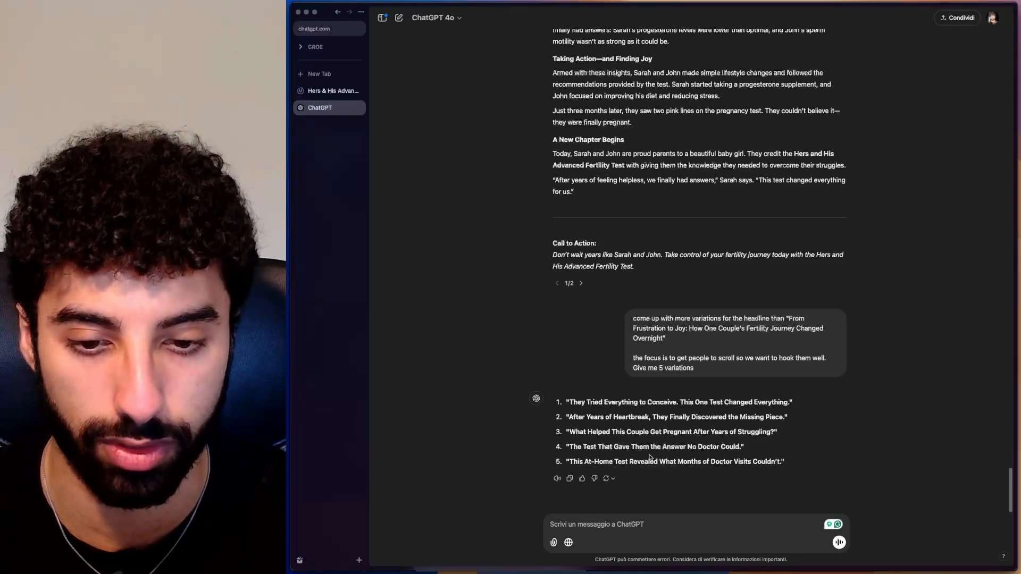
pyautogui.moveTo(756, 452); pyautogui.dragTo(723, 444)
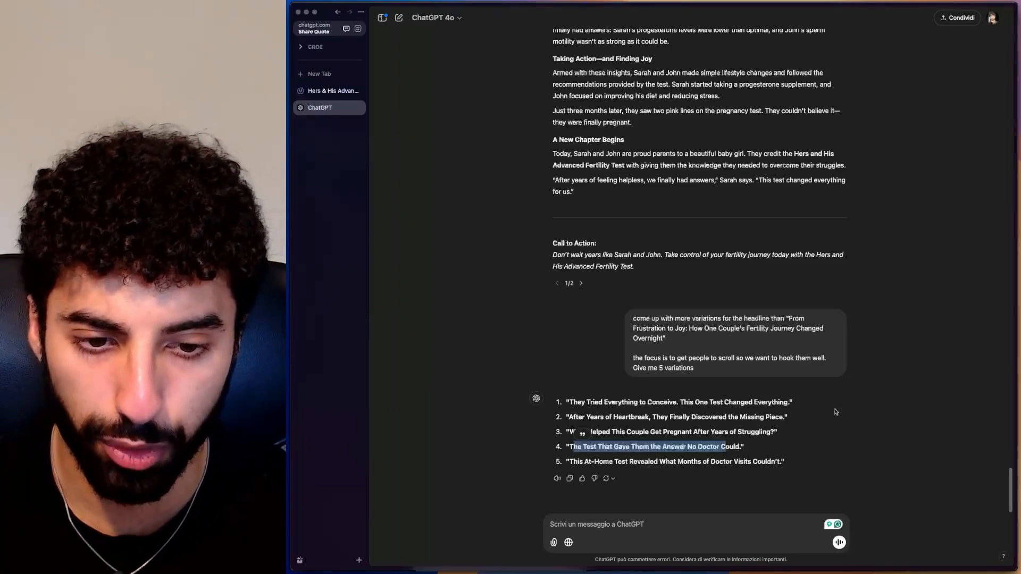
pyautogui.click(801, 423)
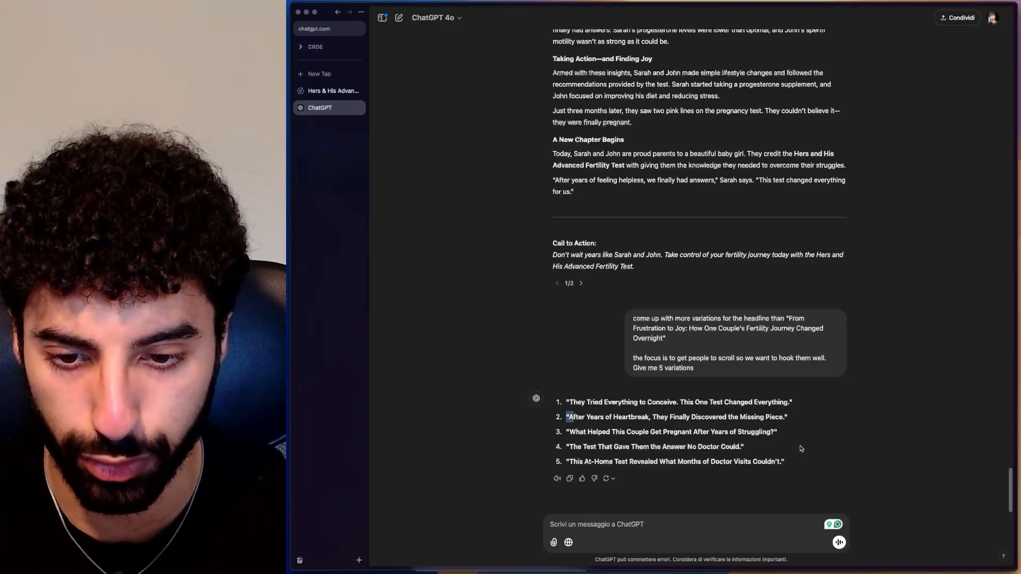
# Compare all five headline variations in the answer to judge which one hooks readers best.
pyautogui.moveTo(801, 448); pyautogui.dragTo(600, 447)
pyautogui.moveTo(847, 462); pyautogui.dragTo(510, 461)
pyautogui.click(787, 425)
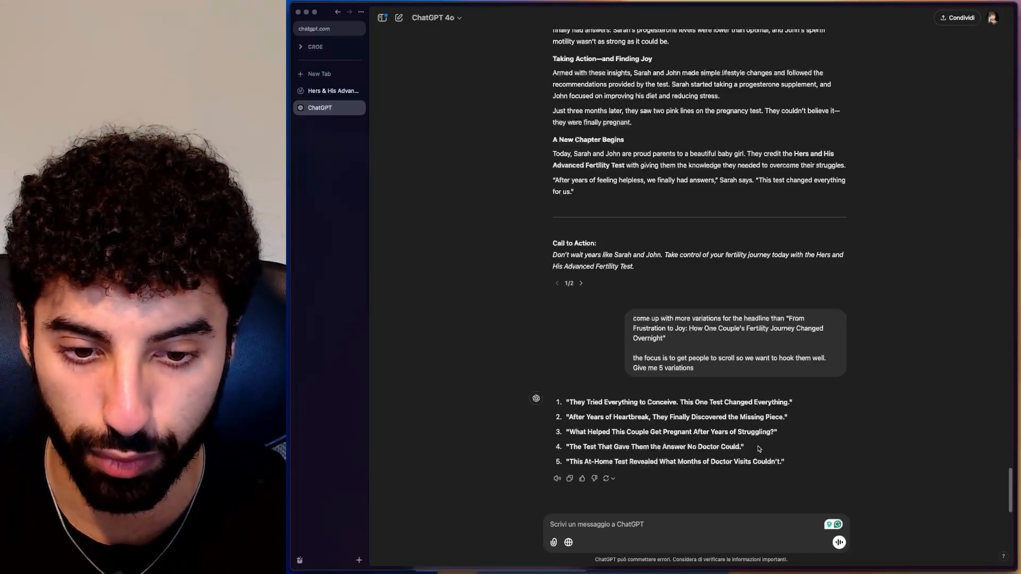
pyautogui.moveTo(759, 449); pyautogui.dragTo(566, 448)
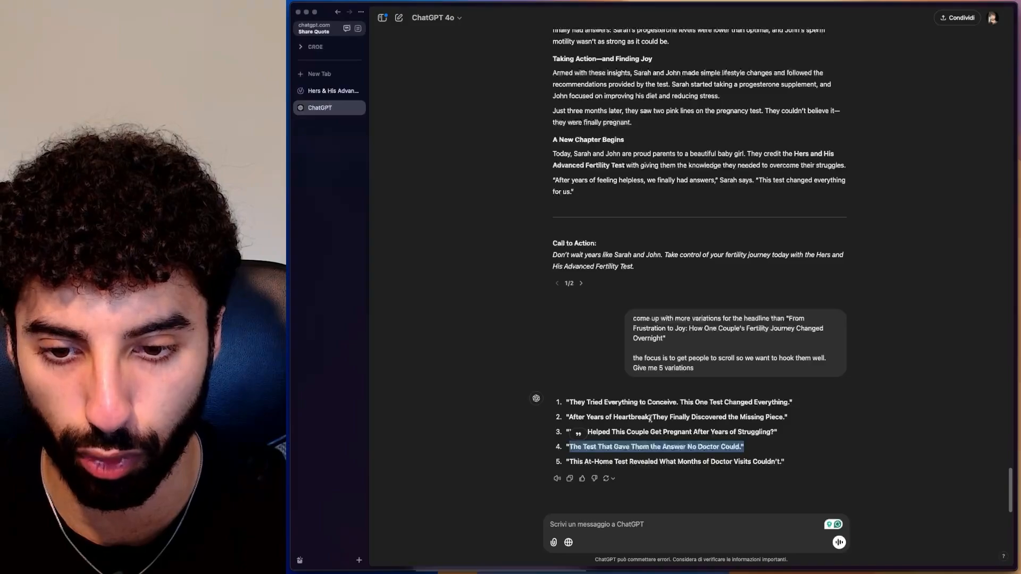
pyautogui.click(716, 459)
pyautogui.moveTo(715, 458); pyautogui.dragTo(503, 455)
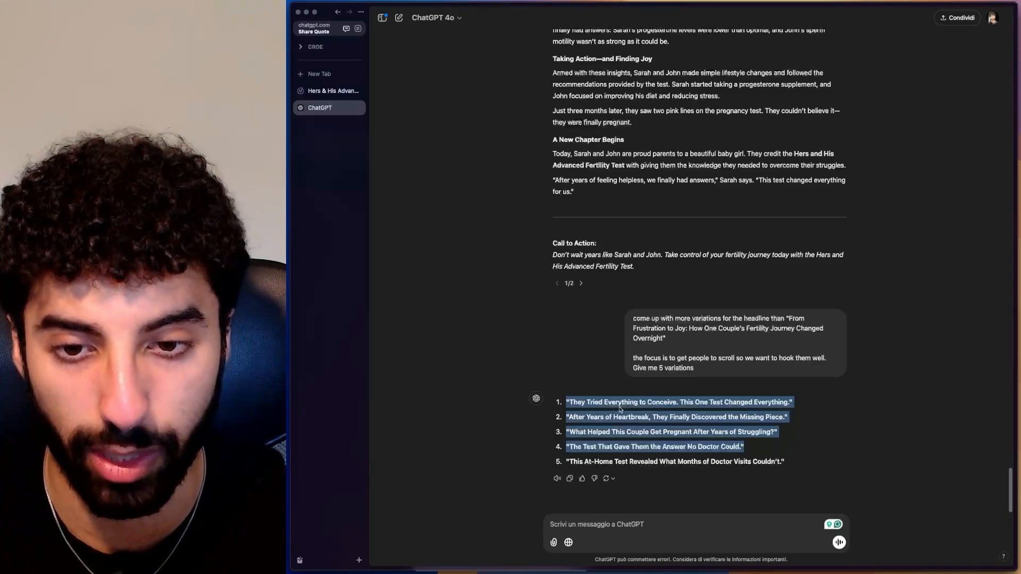
pyautogui.click(531, 427)
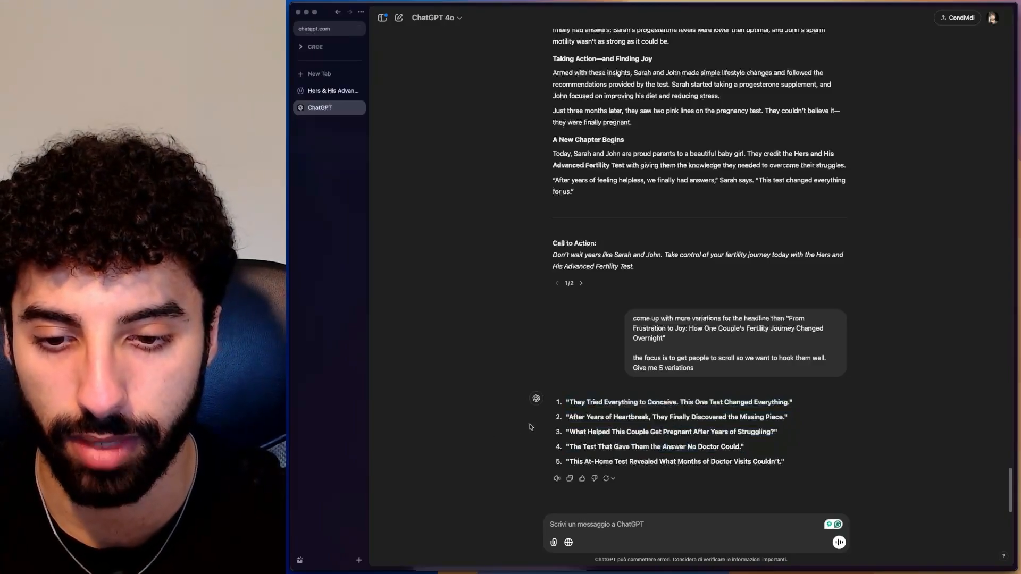
pyautogui.moveTo(567, 418); pyautogui.dragTo(615, 417)
pyautogui.click(798, 420)
pyautogui.moveTo(810, 470); pyautogui.dragTo(558, 419)
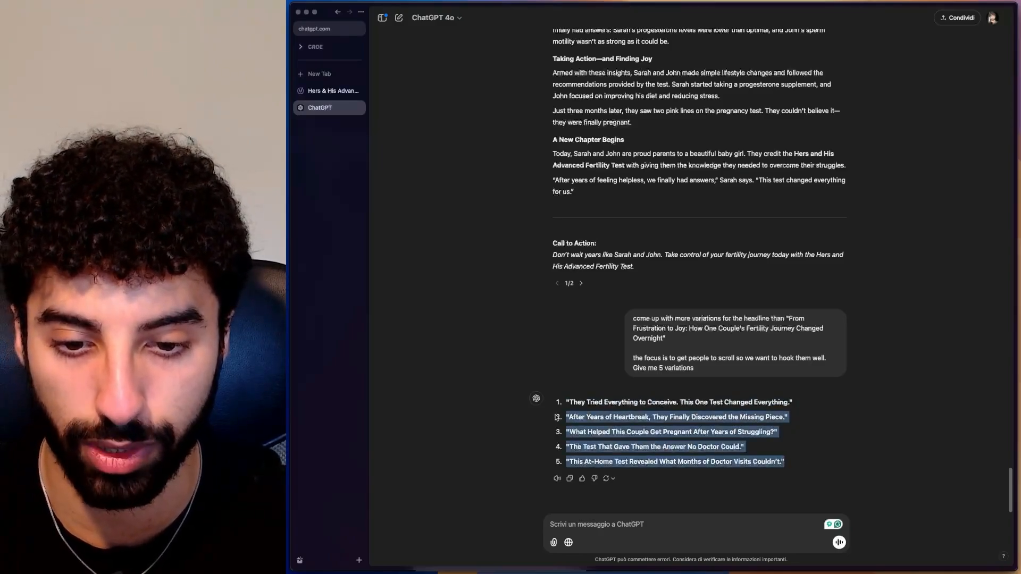
pyautogui.click(615, 408)
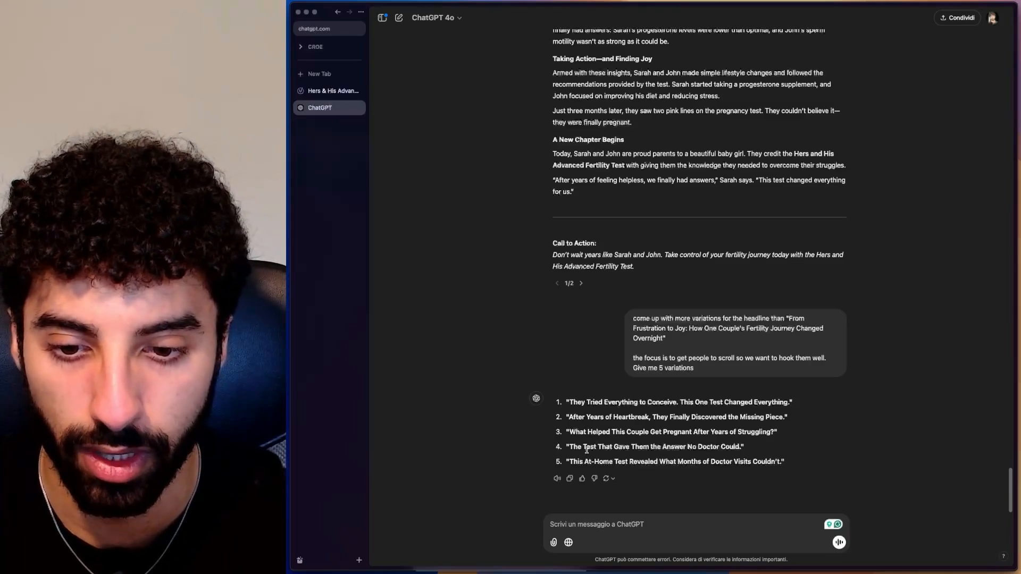
# Copy headline 3, "What Helped This Couple Get Pregnant After Years of Struggling?", into the headline text of the Mobile frame in Figma.
pyautogui.moveTo(576, 432); pyautogui.dragTo(778, 432)
pyautogui.click(578, 558)
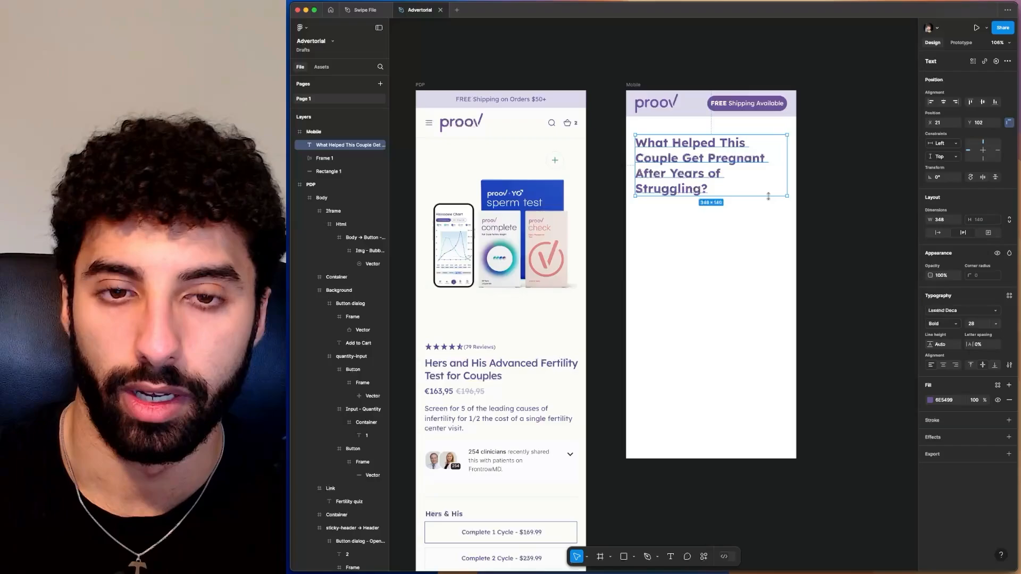
pyautogui.click(824, 193)
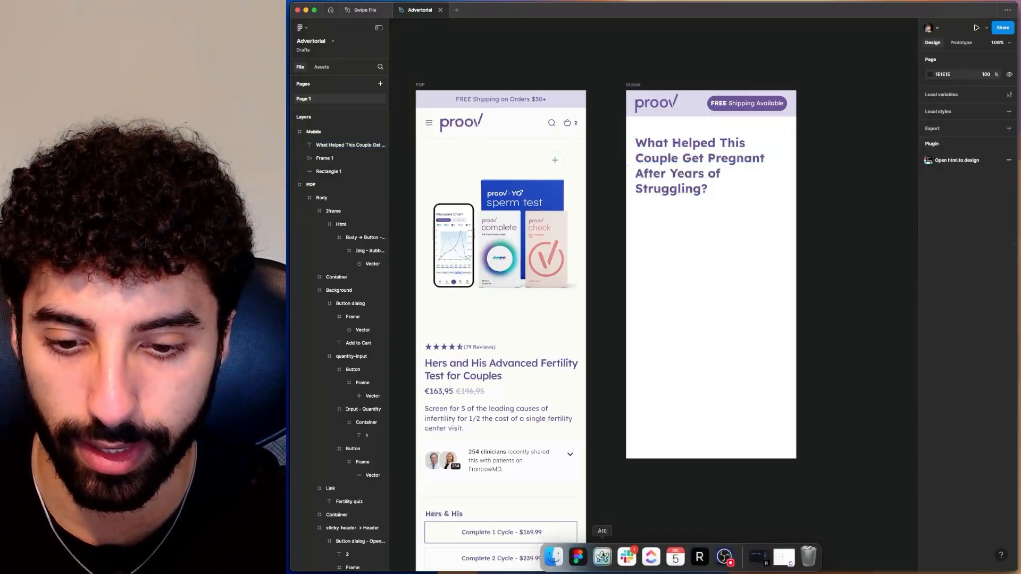
# Return to ChatGPT in Arc and begin the prompt with "come up with subheadlines to couple with headline number 3".
pyautogui.click(602, 569)
pyautogui.click(597, 525)
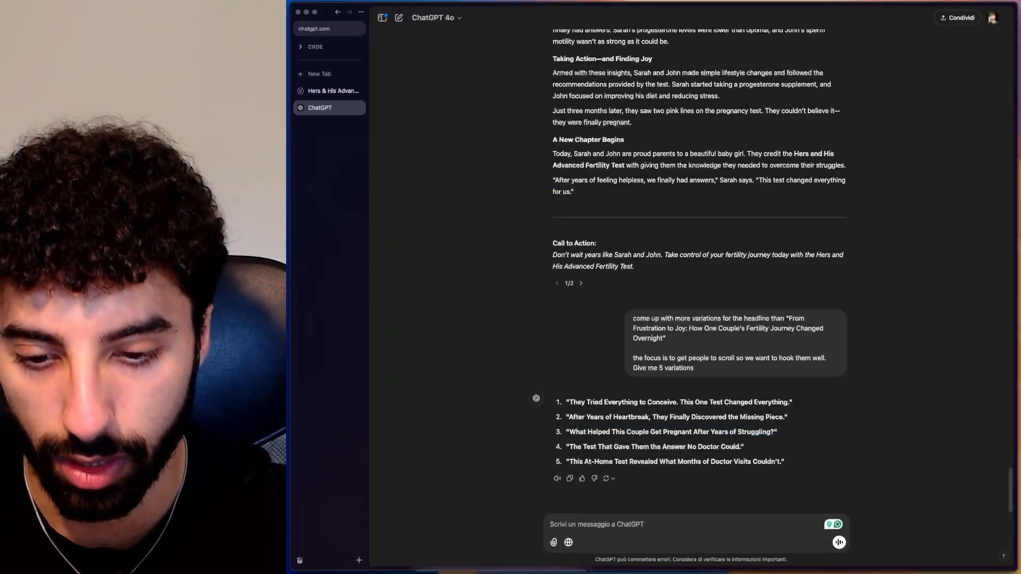
pyautogui.write('ce')
pyautogui.press('BackSpace')
pyautogui.write('ome up with')
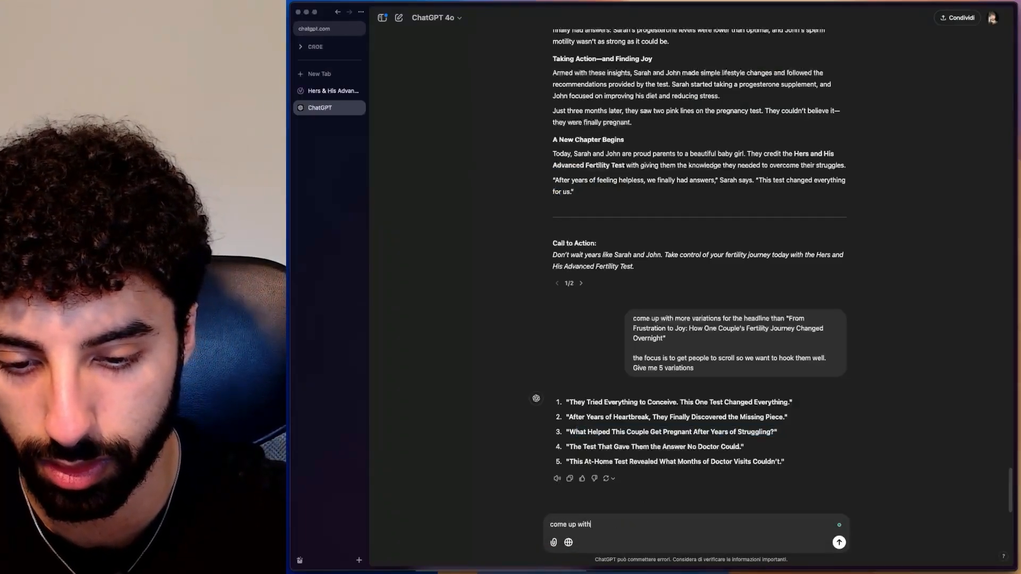
pyautogui.write(' subheadline')
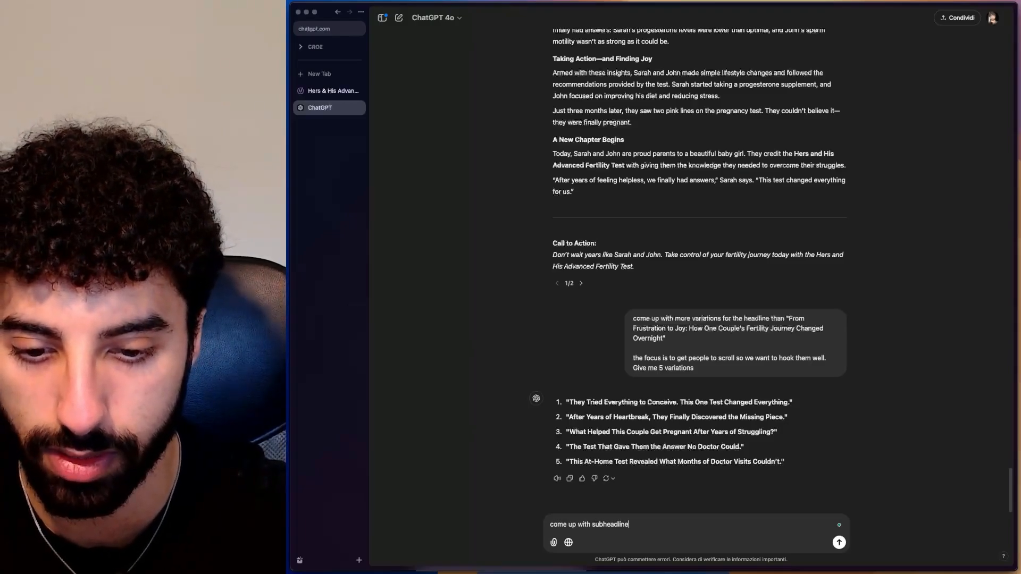
pyautogui.write('s to couple wit')
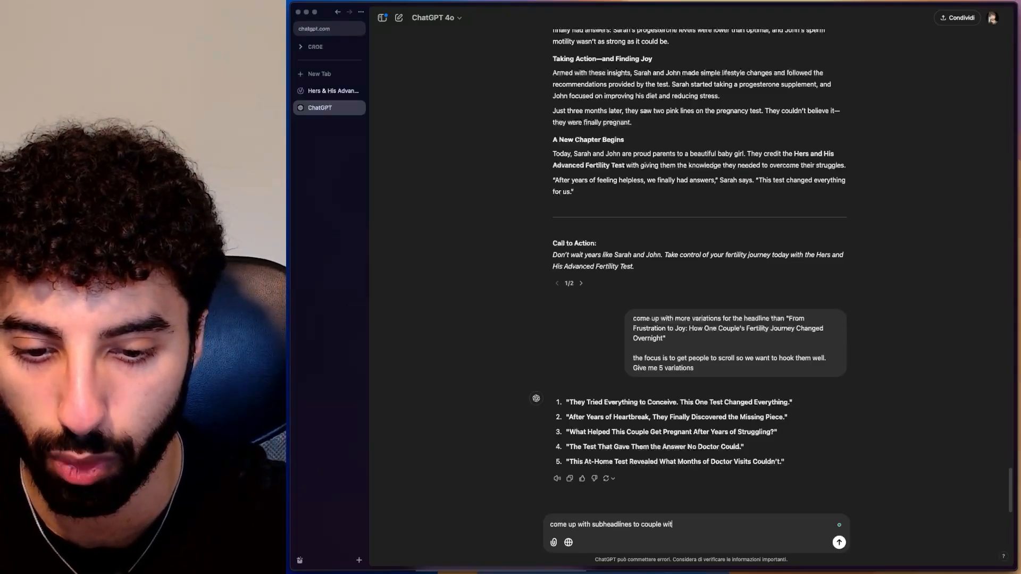
pyautogui.write('h headline nu')
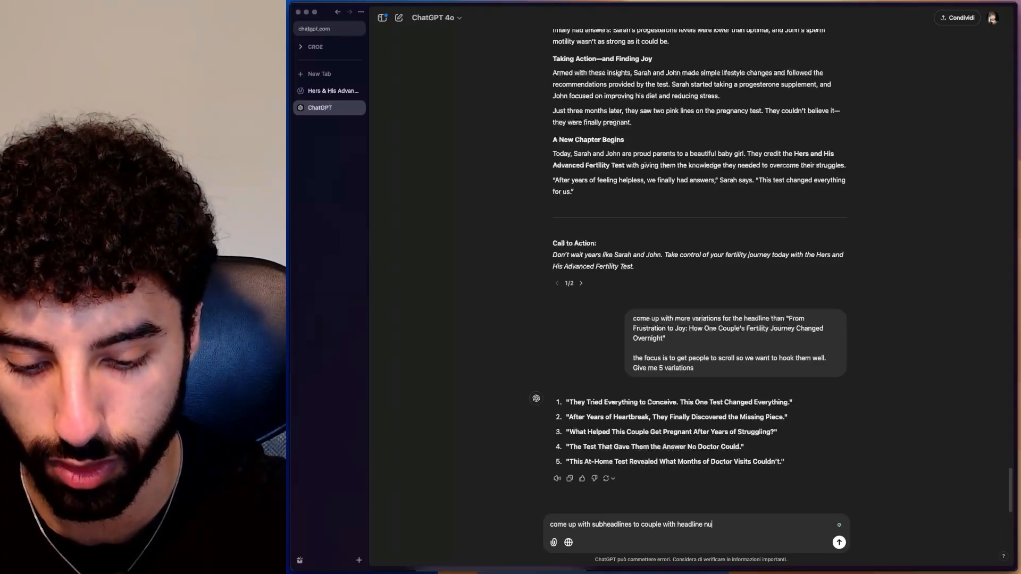
pyautogui.write('mber 3')
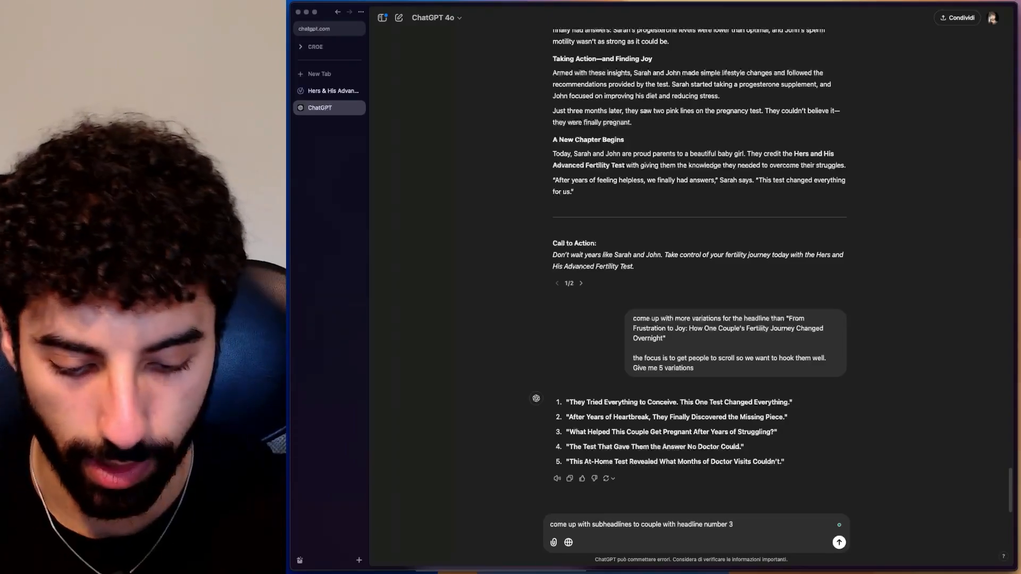
# Continue the prompt with "The focus is getting people to read the next sentence to get them through the advertorial".
pyautogui.write('. The focus is gett')
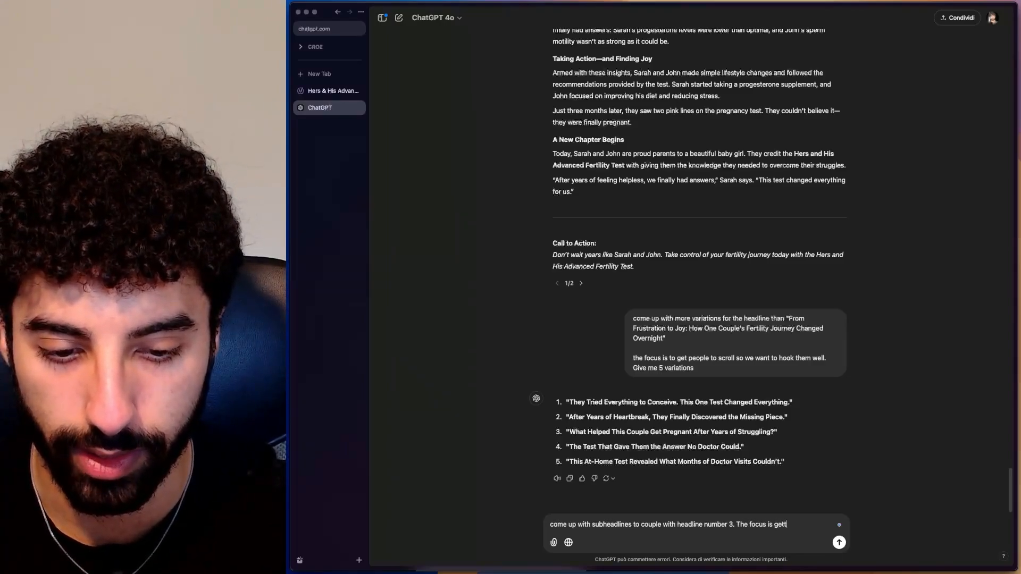
pyautogui.write('ing people to rea')
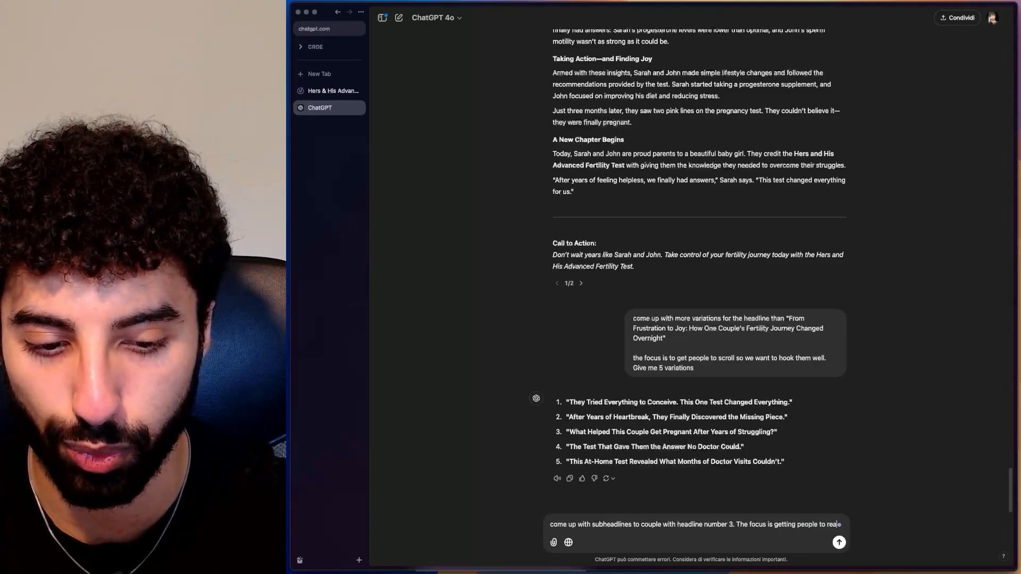
pyautogui.write('d to next ')
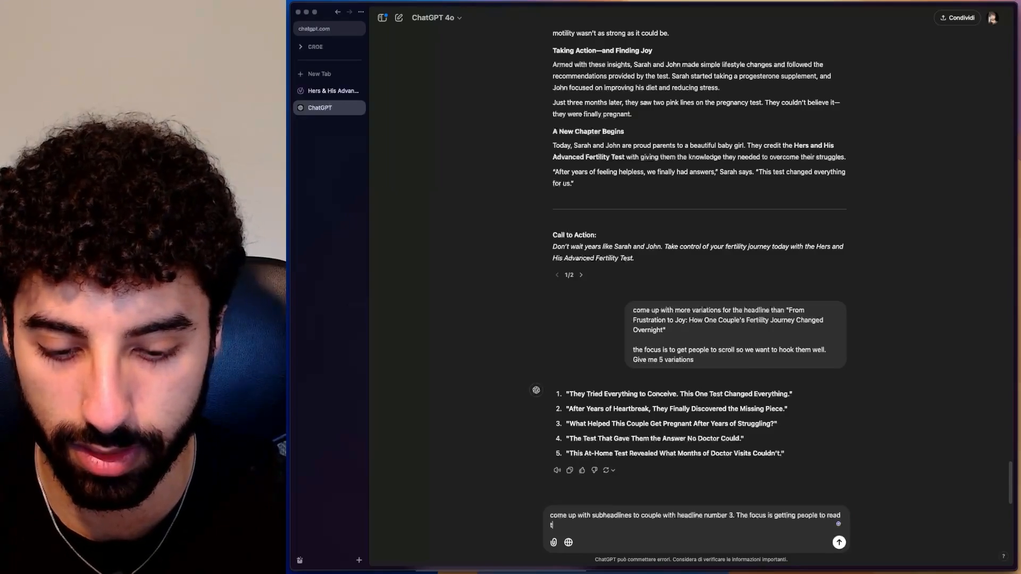
pyautogui.write('he en')
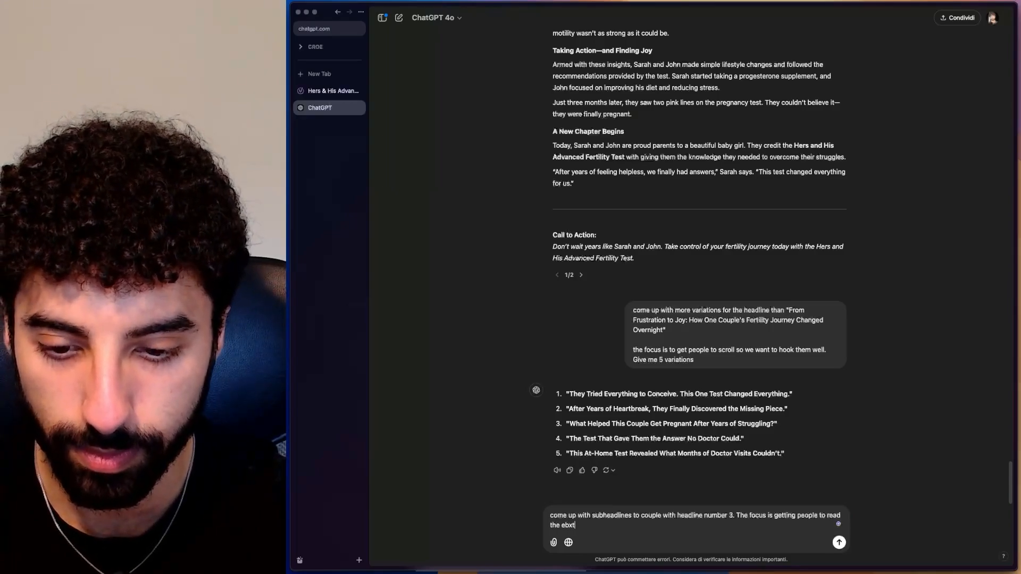
pyautogui.write('xt sent')
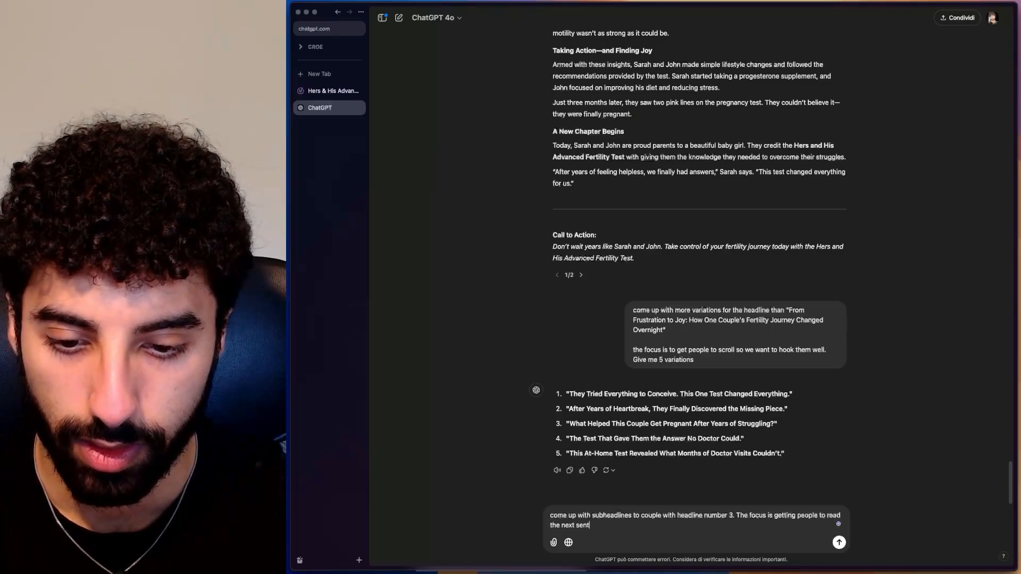
pyautogui.write('ence to get them ')
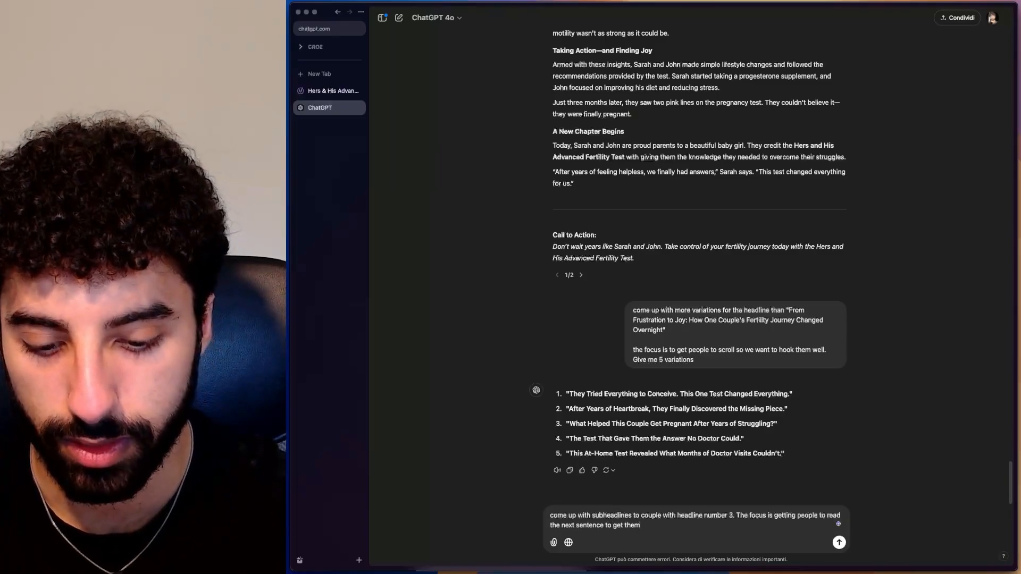
pyautogui.write('thro')
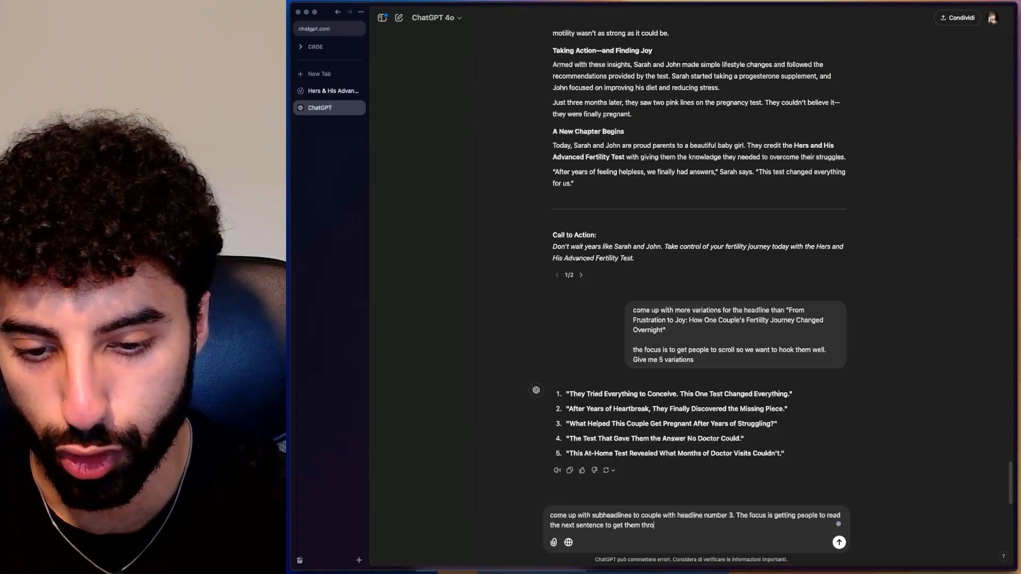
pyautogui.write('ugh the adver')
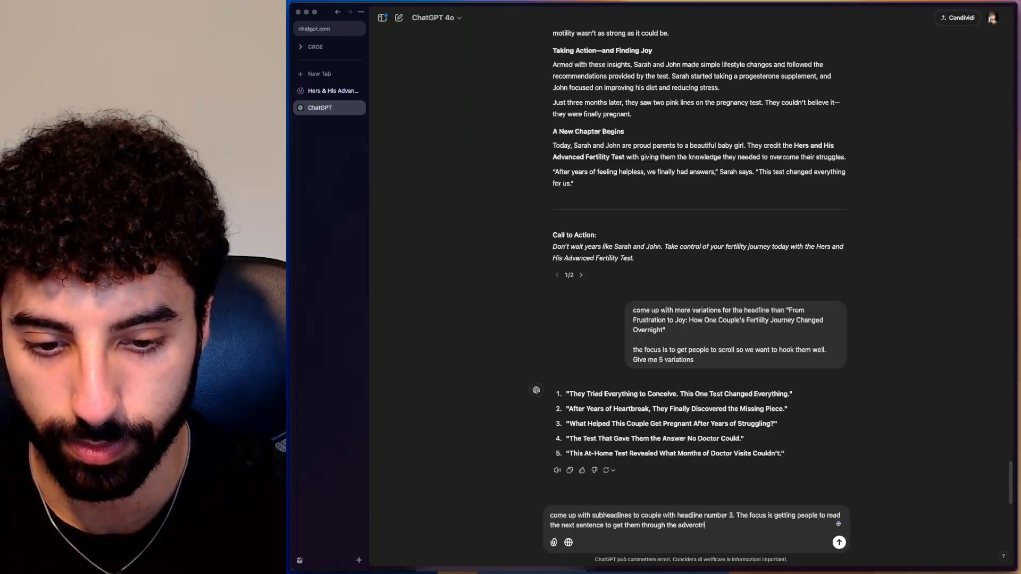
pyautogui.write('torial')
# Finish the prompt with a new paragraph, "Focus on getting people to scroll. Let's stay under 3-4 sentences", and submit it.
pyautogui.hotkey('shift', 'Return')
pyautogui.write('F')
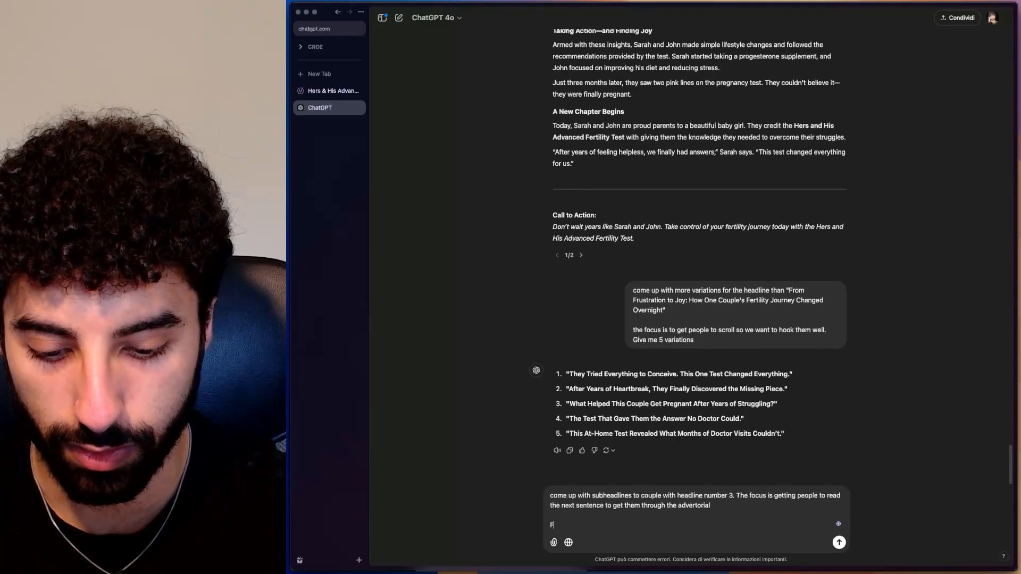
pyautogui.write('ocus on gettin')
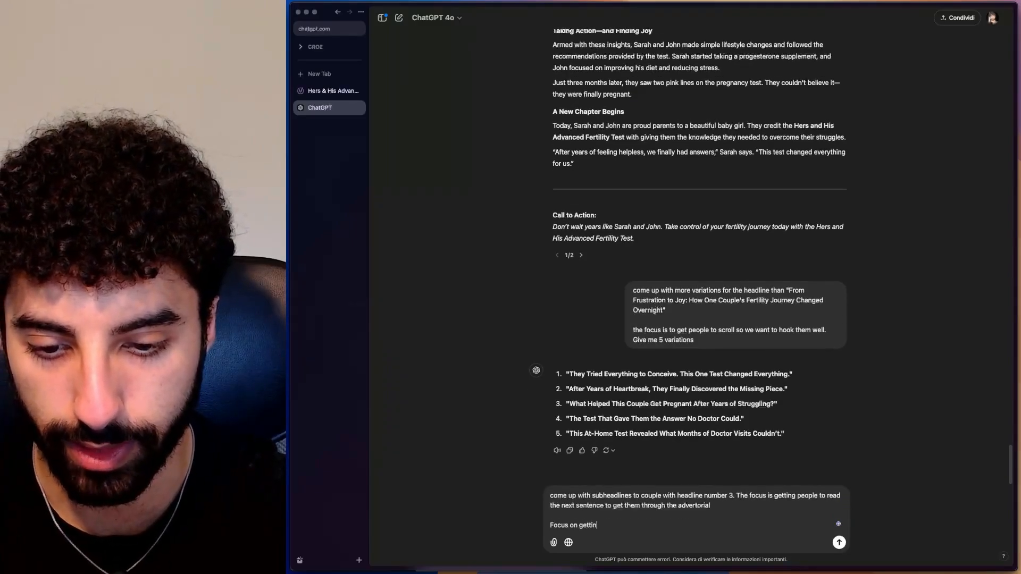
pyautogui.write('g people the')
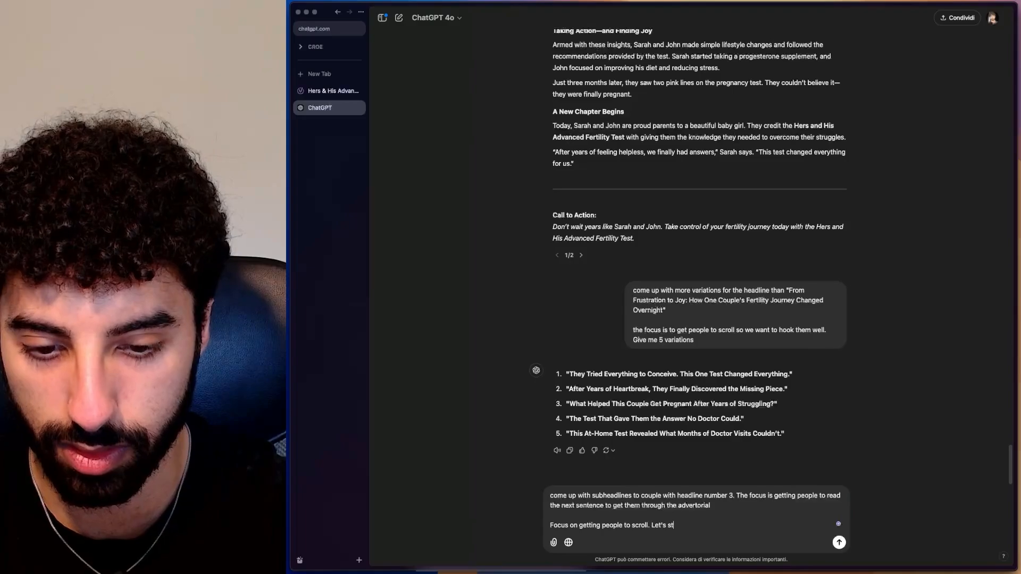
pyautogui.press('BackSpace')
pyautogui.write('auder')
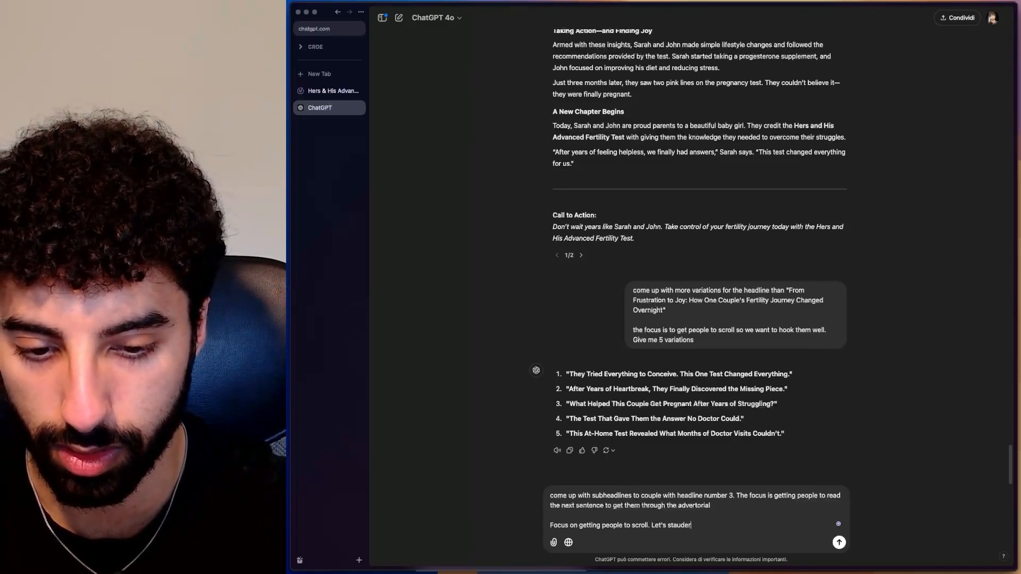
pyautogui.press('BackSpace')
pyautogui.press('BackSpace')
pyautogui.press('BackSpace')
pyautogui.press('BackSpace')
pyautogui.write('y under')
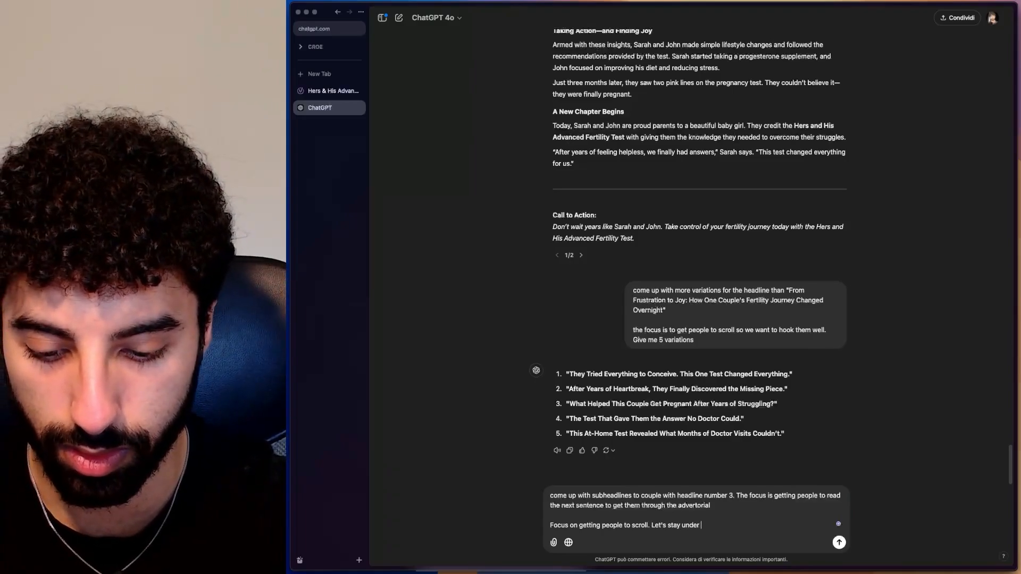
pyautogui.write(' 3-4 senten')
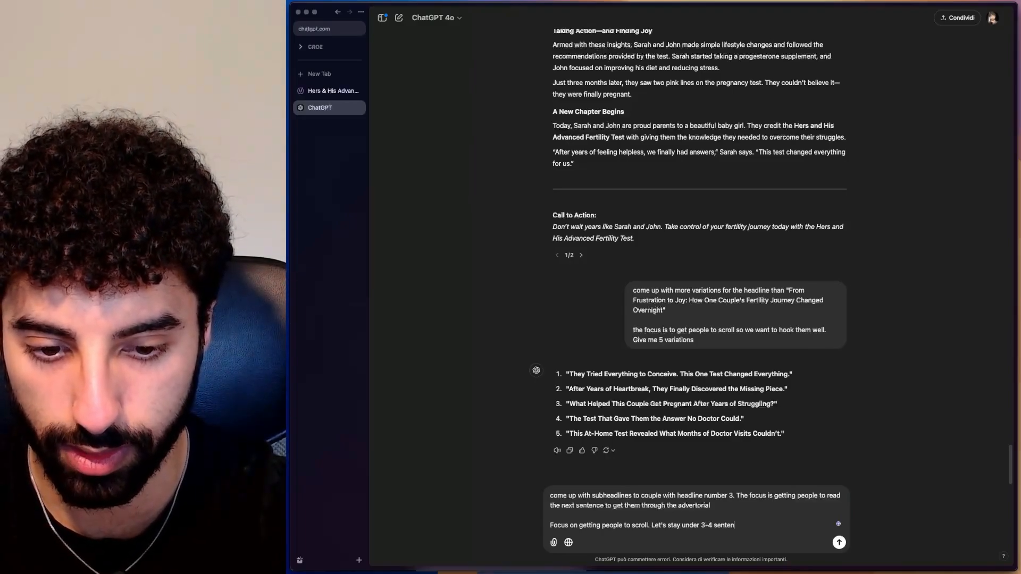
pyautogui.write('ces')
pyautogui.press('Return')
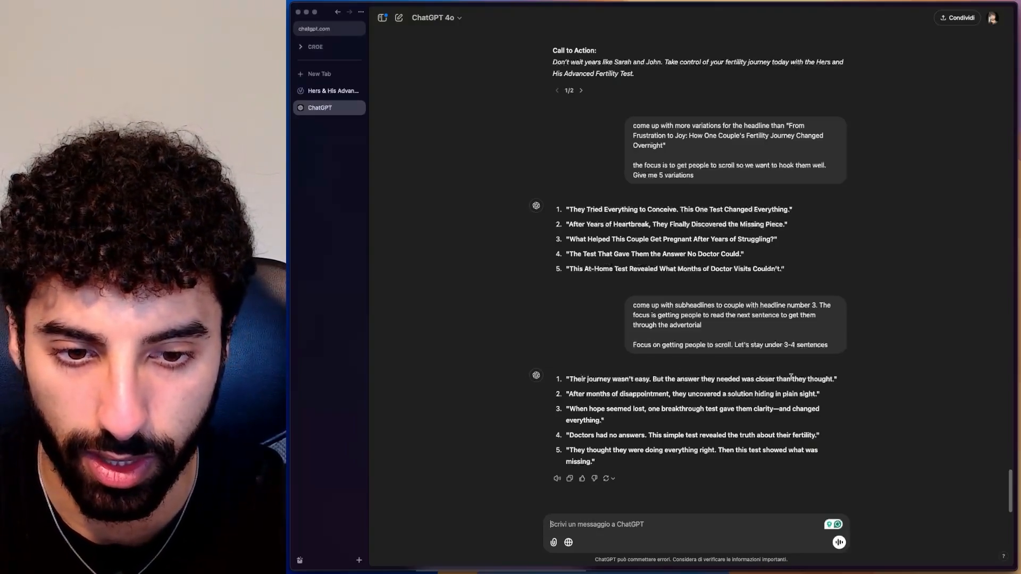
# Compare the suggested subheadlines with headline 3 to judge which one pairs best with it.
pyautogui.moveTo(835, 379); pyautogui.dragTo(572, 379)
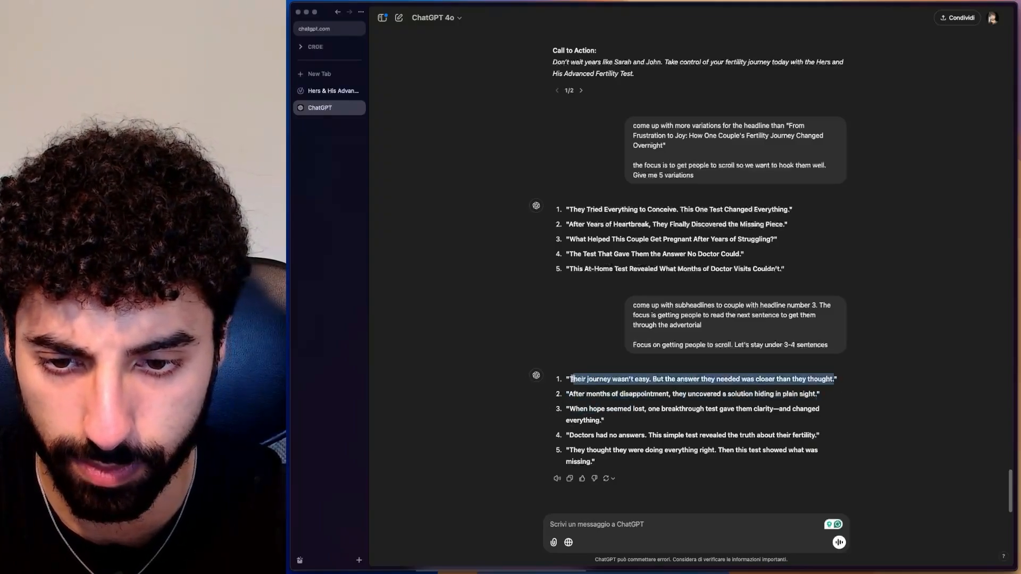
pyautogui.click(643, 390)
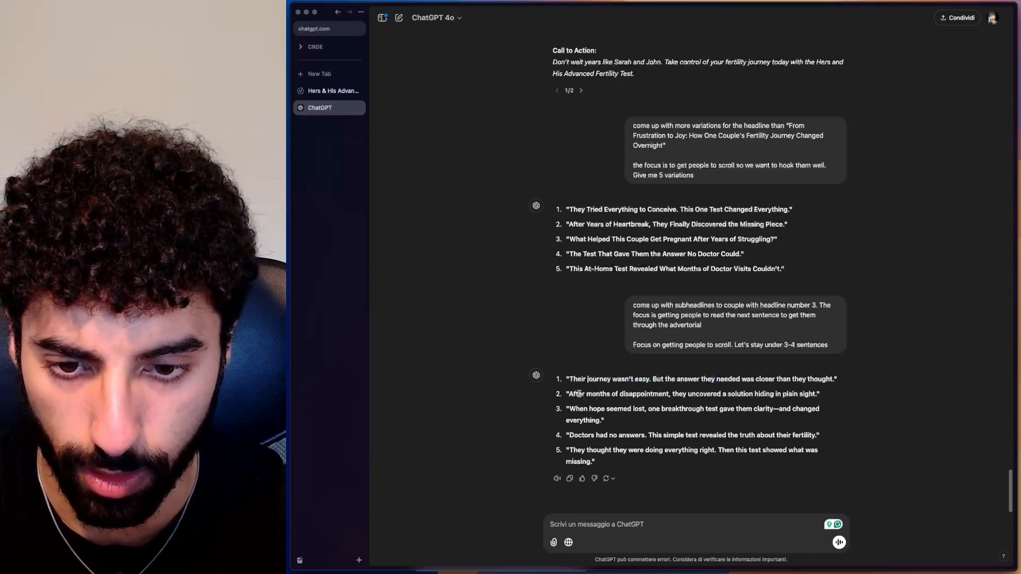
pyautogui.moveTo(579, 394); pyautogui.dragTo(782, 391)
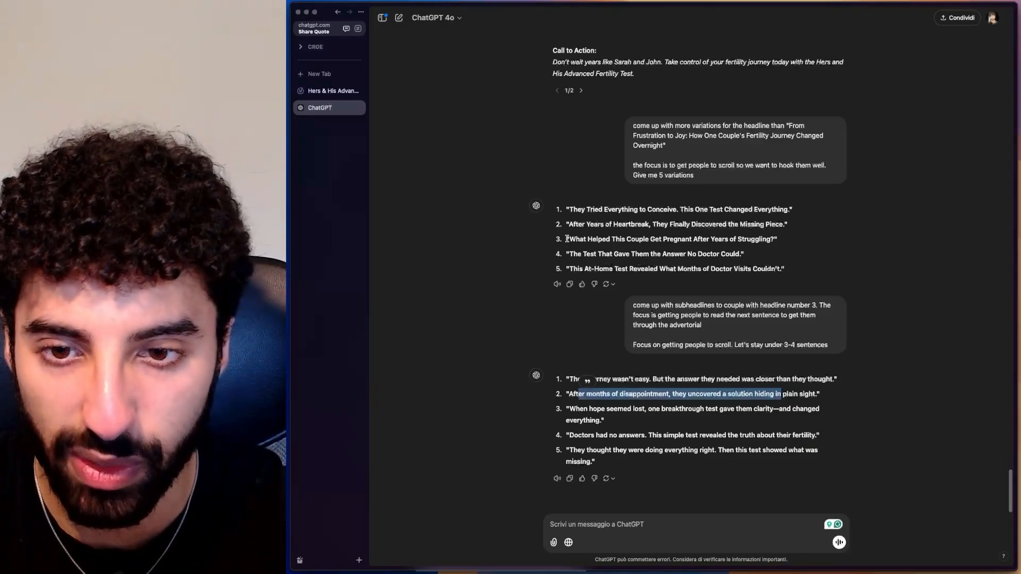
pyautogui.click(569, 239)
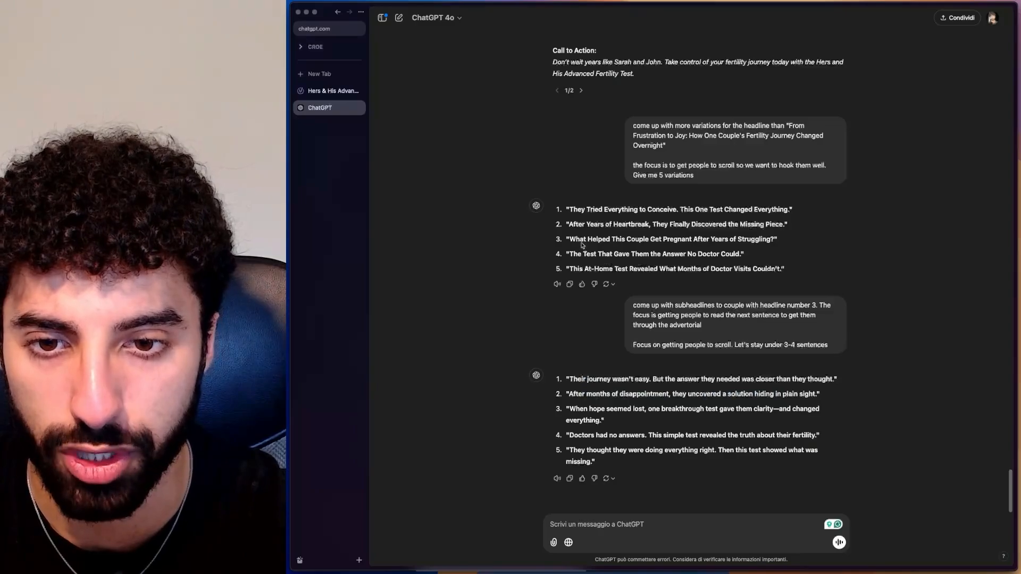
pyautogui.moveTo(575, 239); pyautogui.dragTo(775, 239)
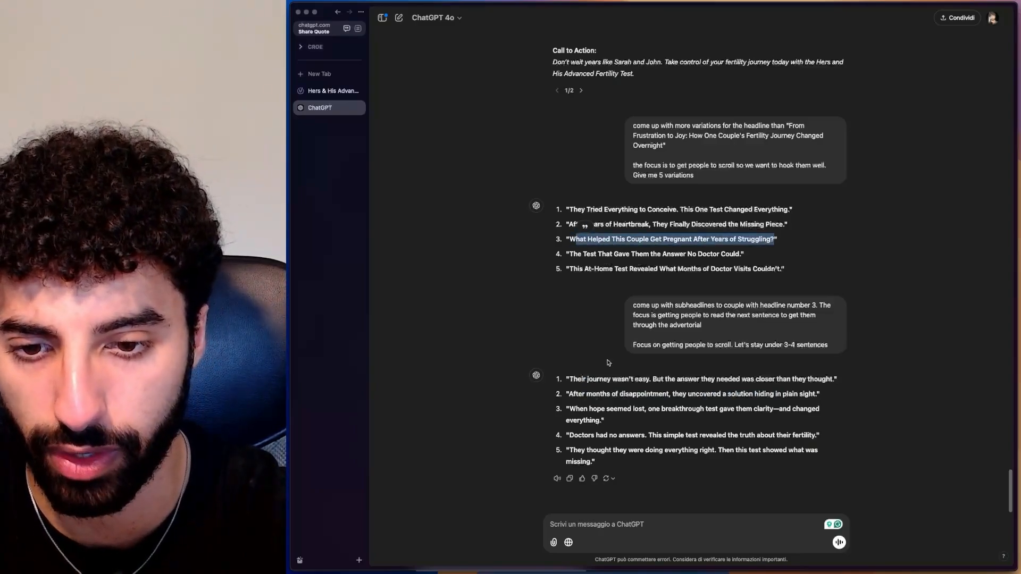
pyautogui.moveTo(578, 379); pyautogui.dragTo(832, 379)
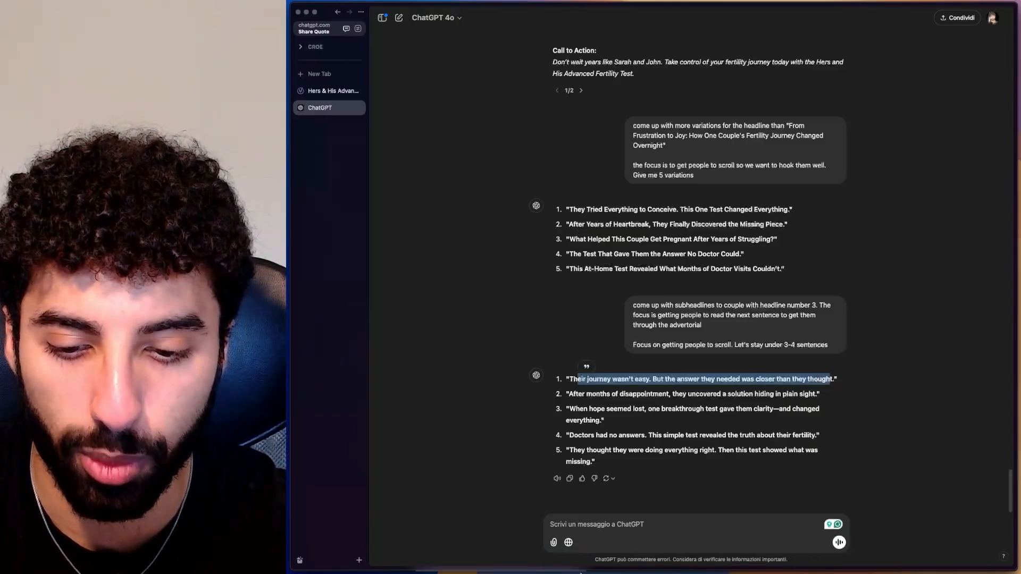
pyautogui.moveTo(563, 569)
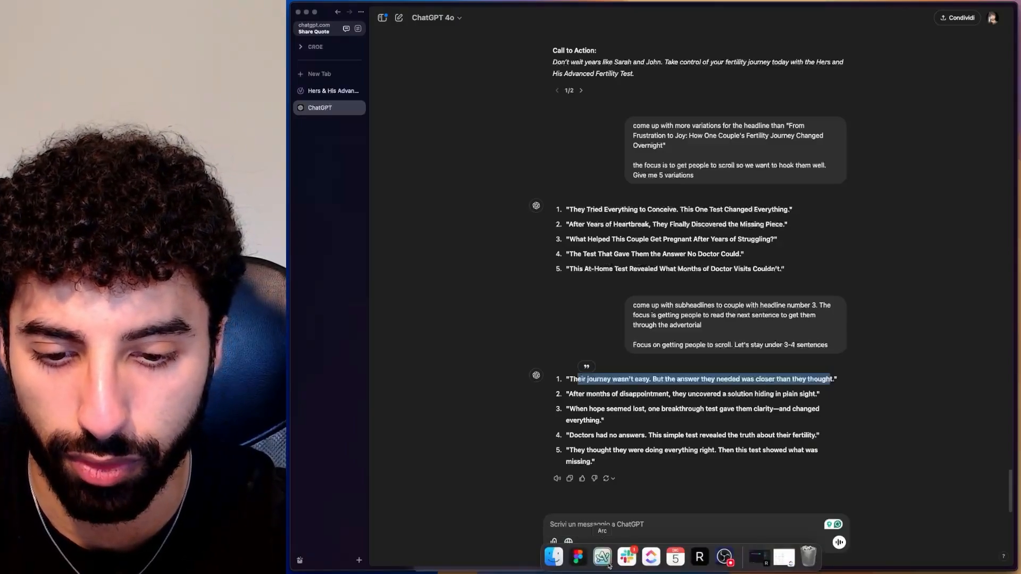
# Copy the opening paragraph of story #1 from the ChatGPT conversation and paste it onto the Advertorial page in Figma.
pyautogui.scroll(20, 793, 251)
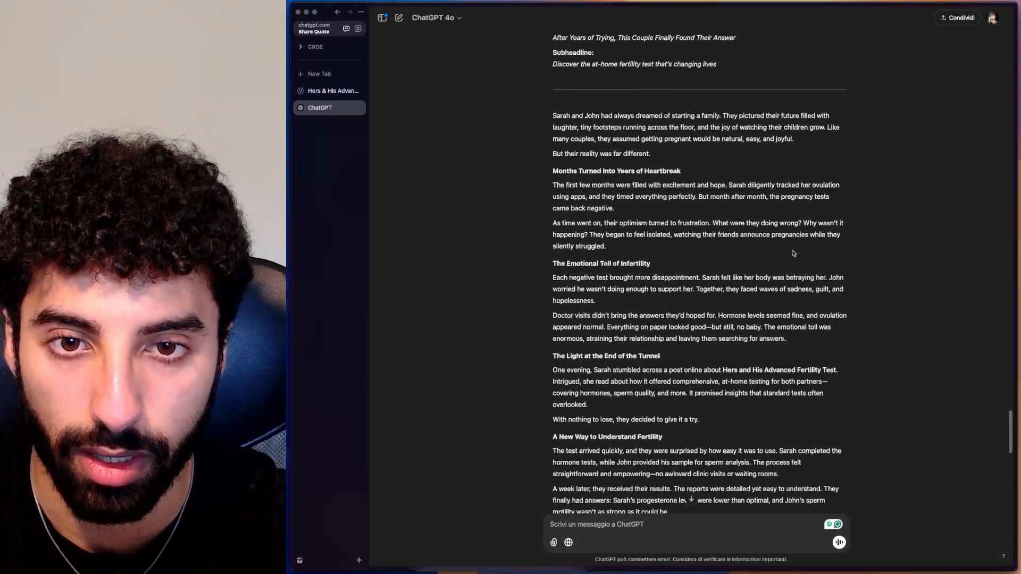
pyautogui.scroll(10, 793, 251)
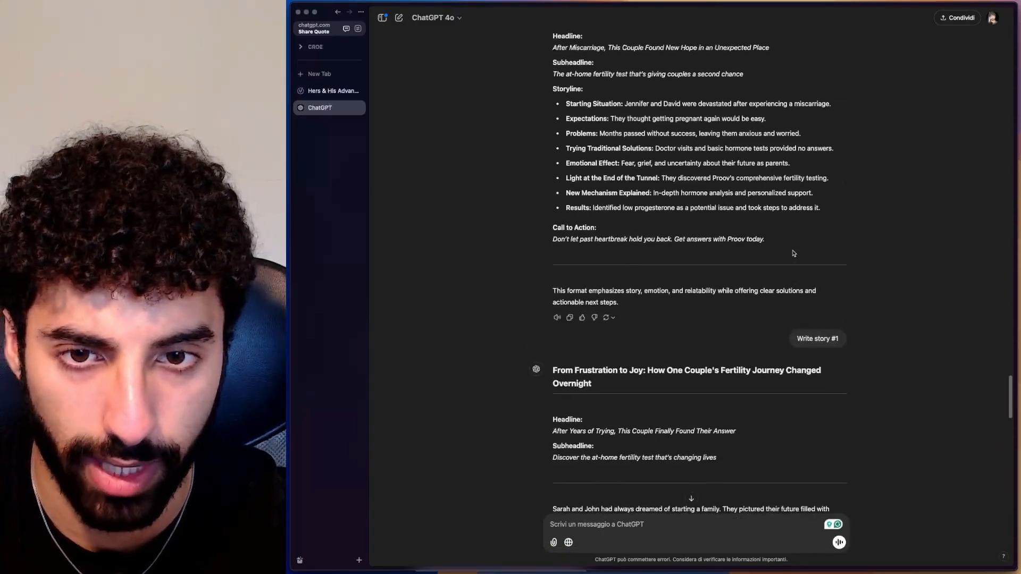
pyautogui.scroll(-20, 794, 253)
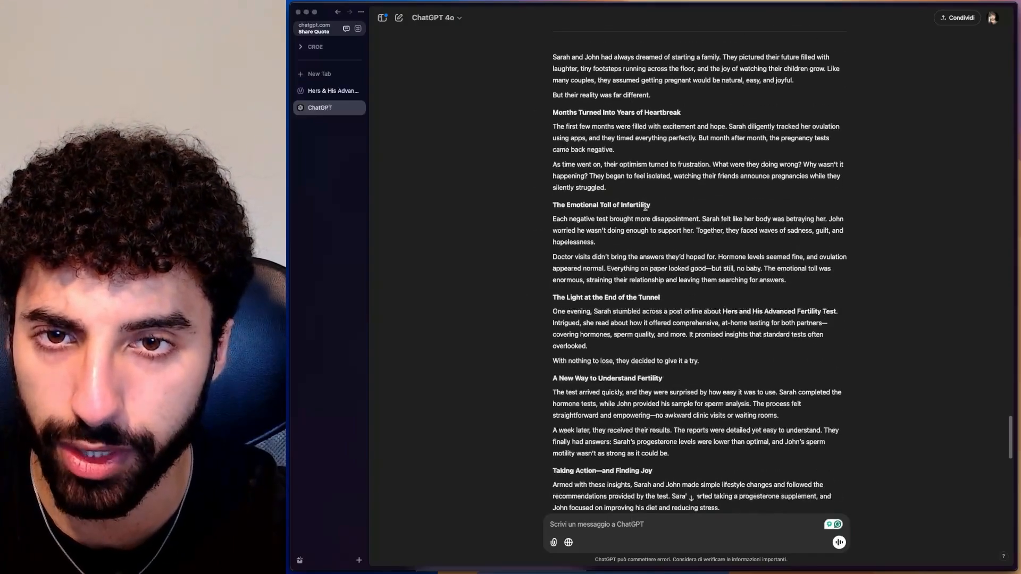
pyautogui.scroll(7, 723, 228)
pyautogui.moveTo(832, 221); pyautogui.dragTo(552, 195)
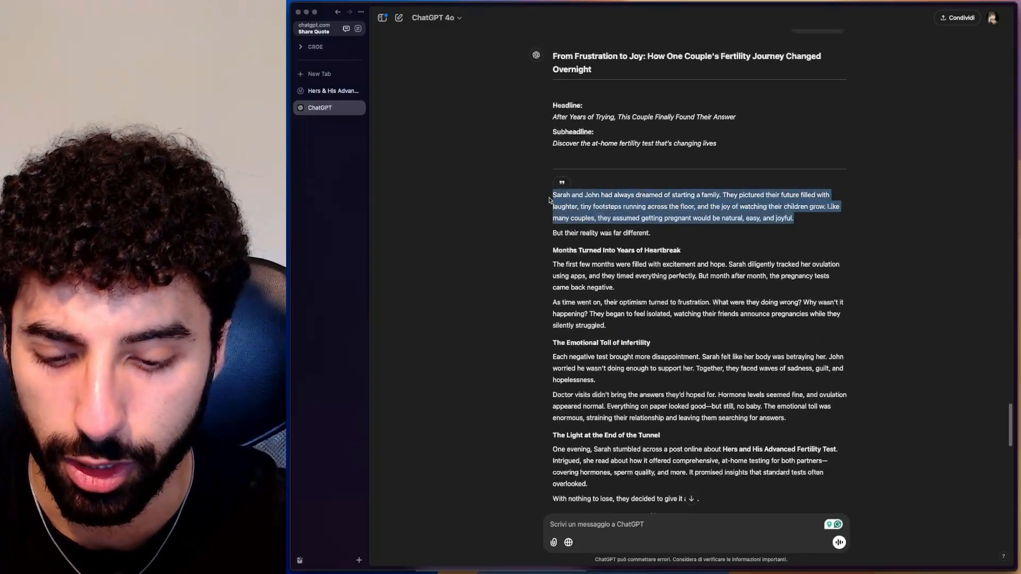
pyautogui.moveTo(602, 572)
pyautogui.click(578, 559)
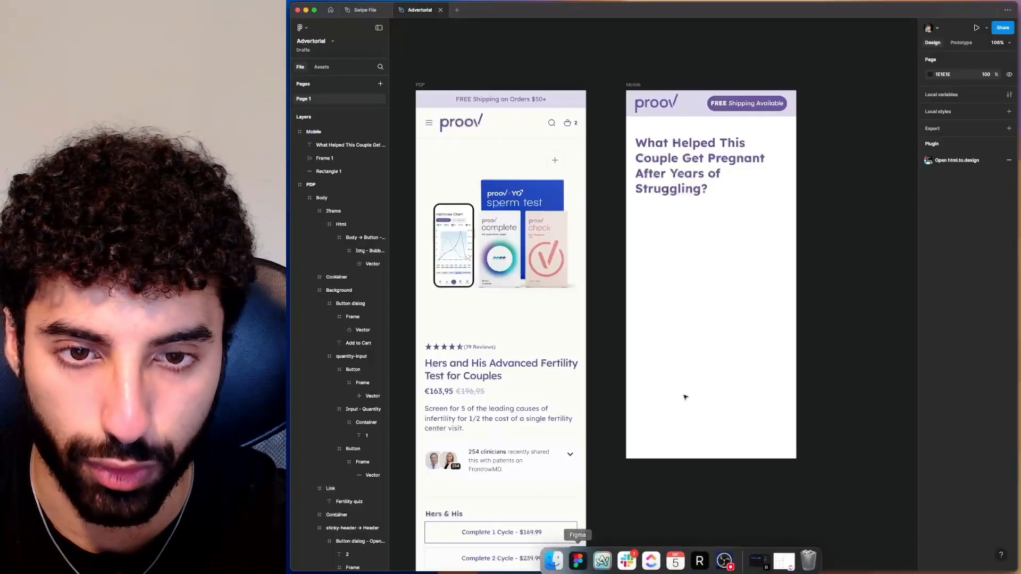
pyautogui.press('super+v')
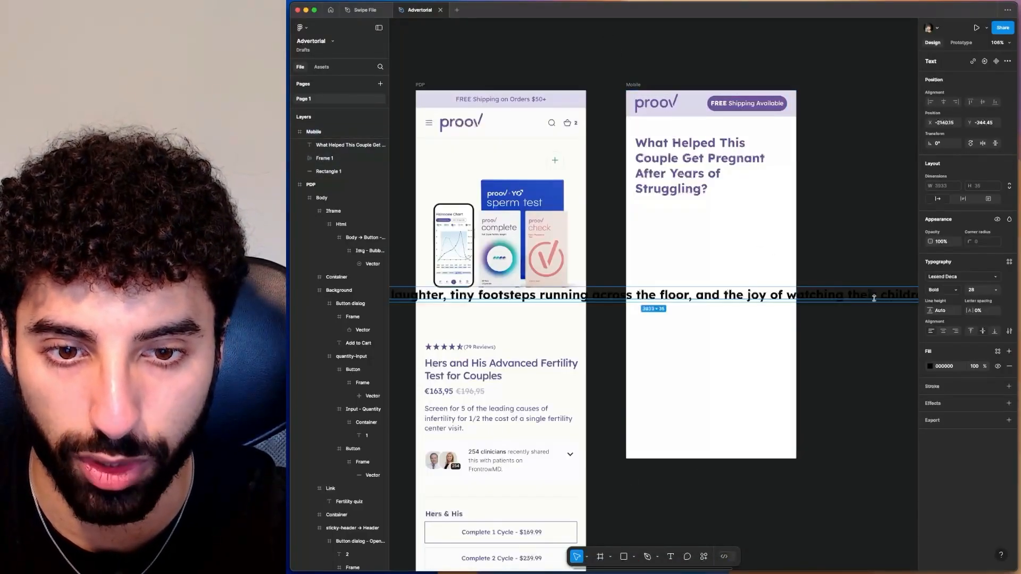
# Narrow the pasted paragraph to 325 wide and place it inside the Mobile frame below the headline.
pyautogui.scroll(-1, 732, 272)
pyautogui.scroll(-10, 732, 271)
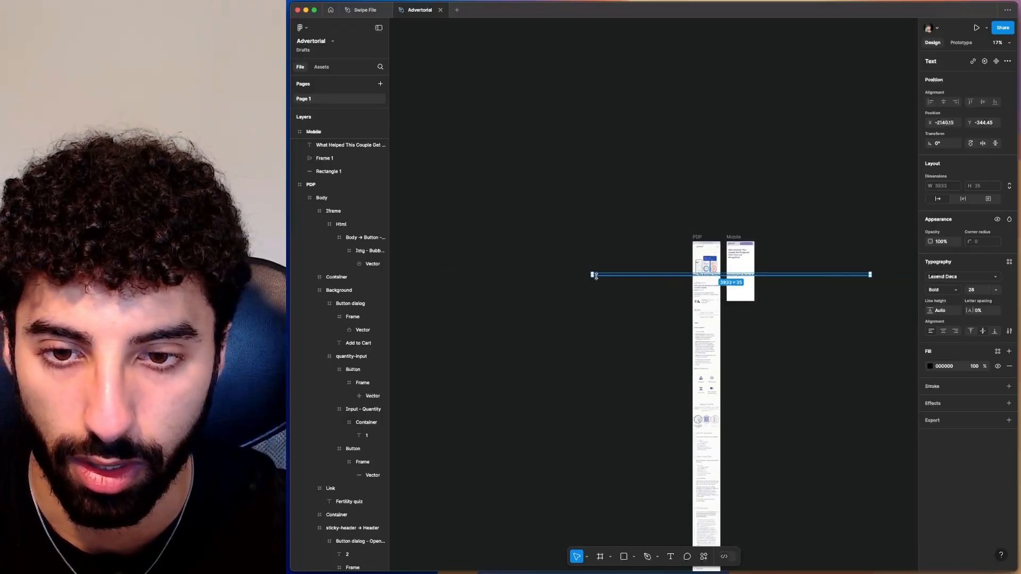
pyautogui.moveTo(591, 275); pyautogui.dragTo(777, 276)
pyautogui.moveTo(812, 278); pyautogui.dragTo(750, 267)
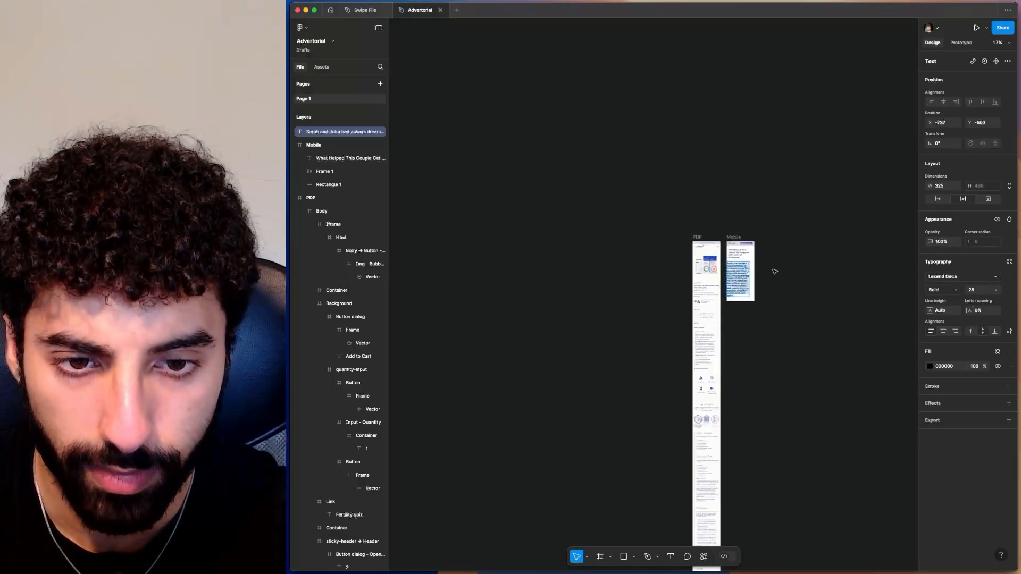
pyautogui.scroll(5, 758, 268)
pyautogui.moveTo(680, 278); pyautogui.dragTo(689, 274)
pyautogui.scroll(5, 689, 274)
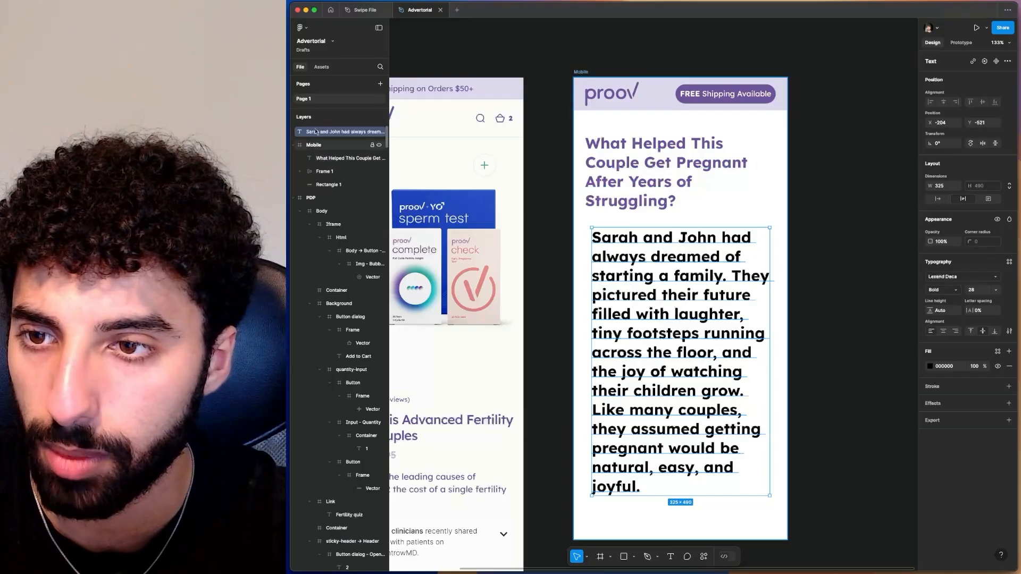
pyautogui.moveTo(320, 134); pyautogui.dragTo(320, 151)
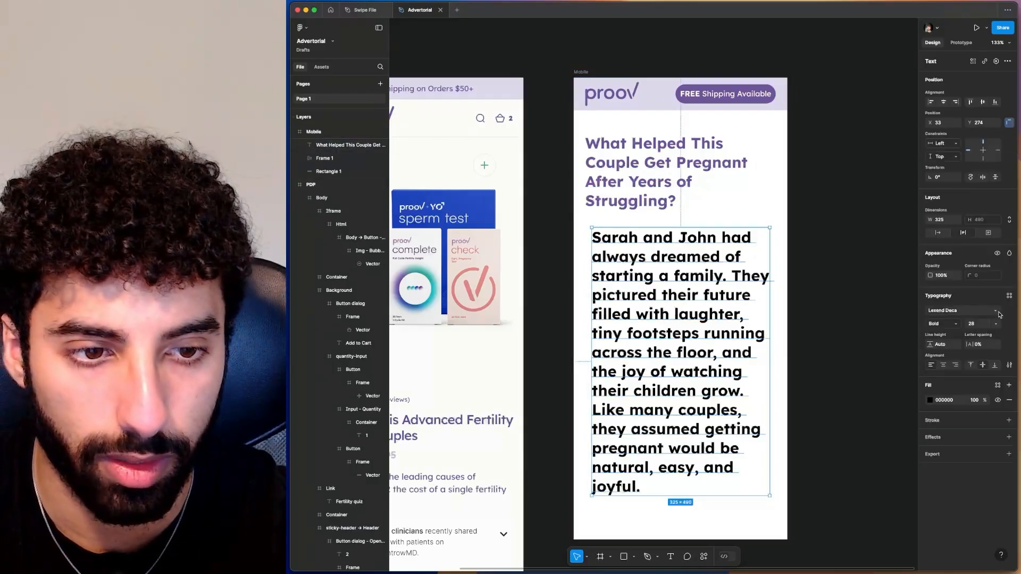
# Set the paragraph to Regular weight at size 15 and move it down to the Mobile frame's lower edge, left-aligned with the headline.
pyautogui.click(954, 325)
pyautogui.click(947, 295)
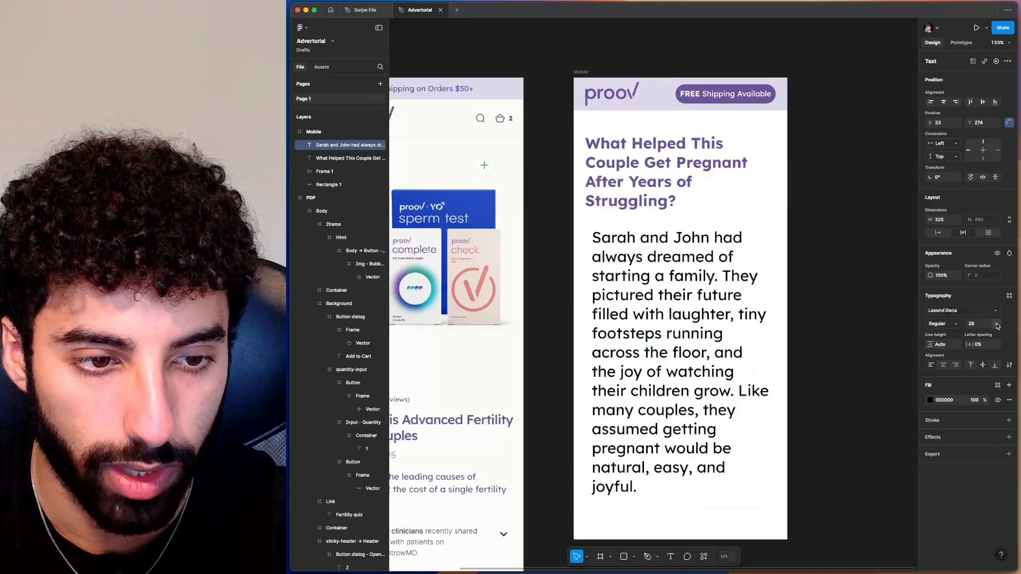
pyautogui.click(983, 324)
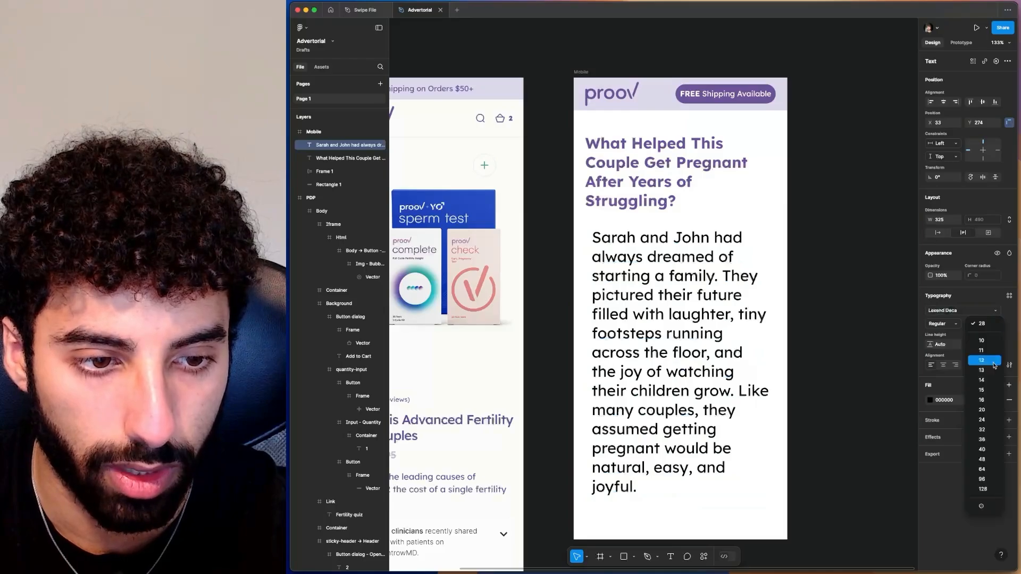
pyautogui.click(989, 391)
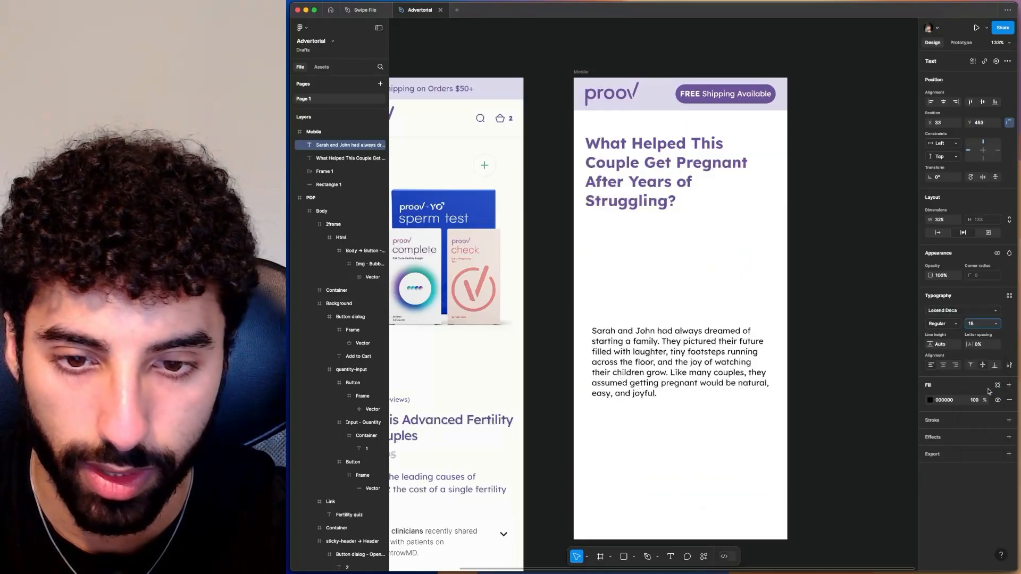
pyautogui.moveTo(710, 354); pyautogui.dragTo(692, 502)
# Set the font size of the Mobile frame's headline to 32.
pyautogui.click(664, 193)
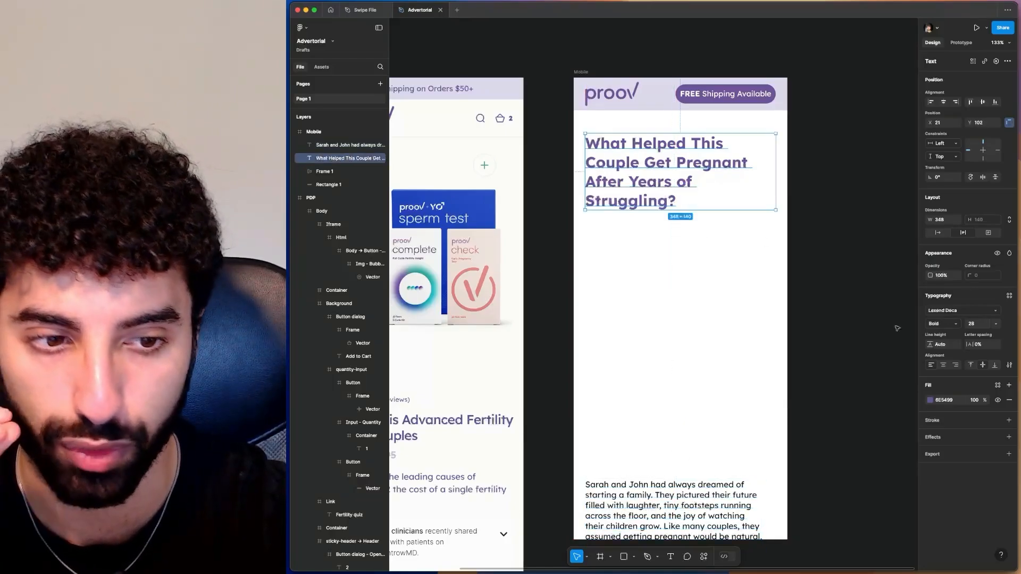
pyautogui.click(996, 324)
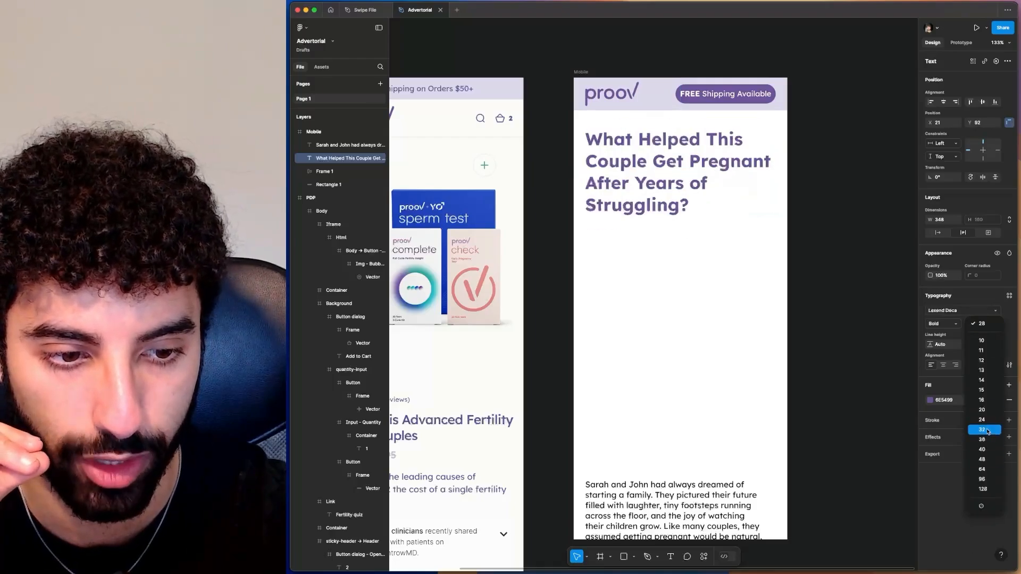
pyautogui.click(987, 430)
pyautogui.click(851, 362)
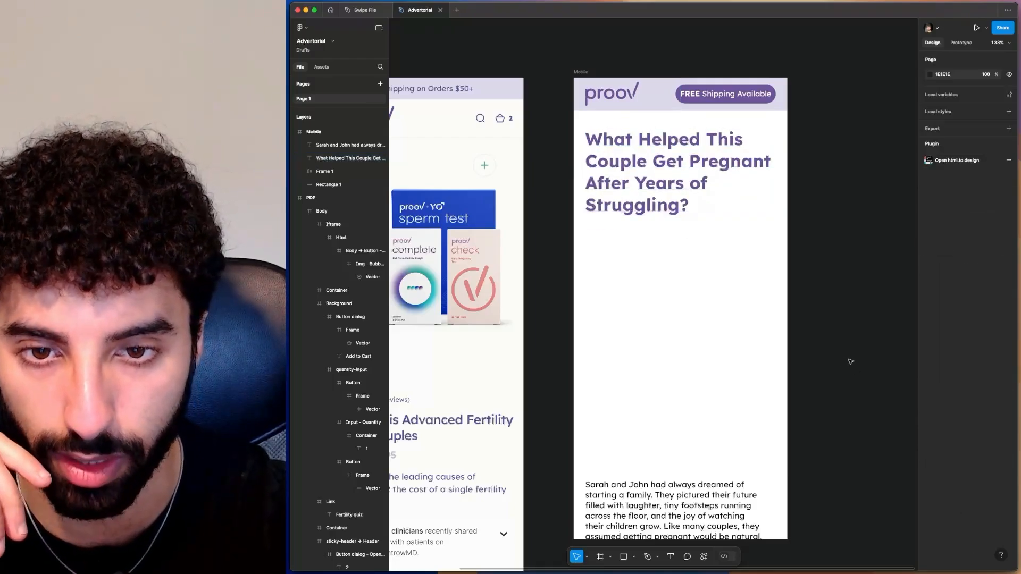
# Lower the story paragraph in the Mobile frame to Y 757 and widen its text box to 348.
pyautogui.moveTo(681, 499); pyautogui.dragTo(681, 512)
pyautogui.scroll(-5, 681, 509)
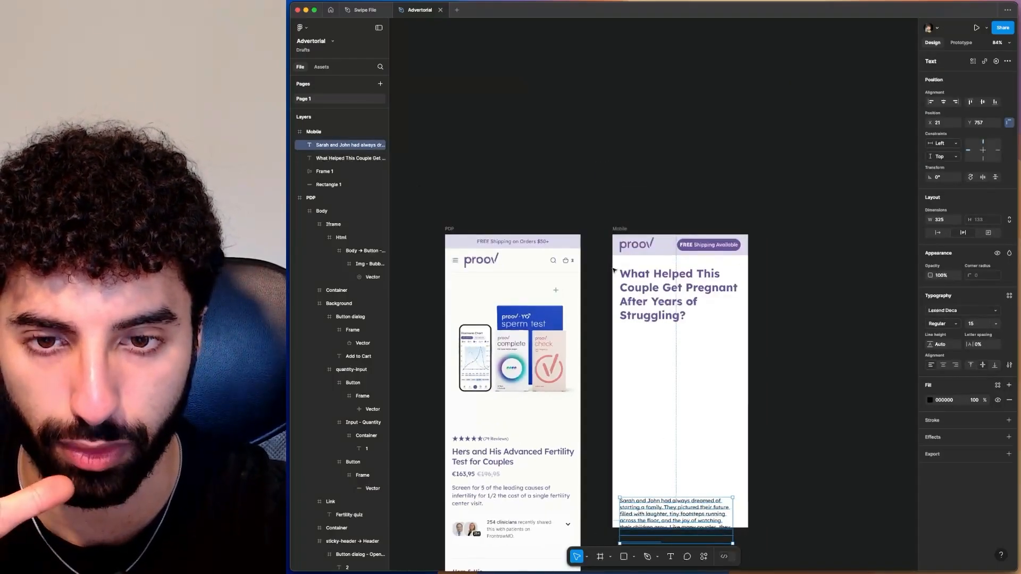
pyautogui.click(624, 229)
pyautogui.scroll(-2, 624, 229)
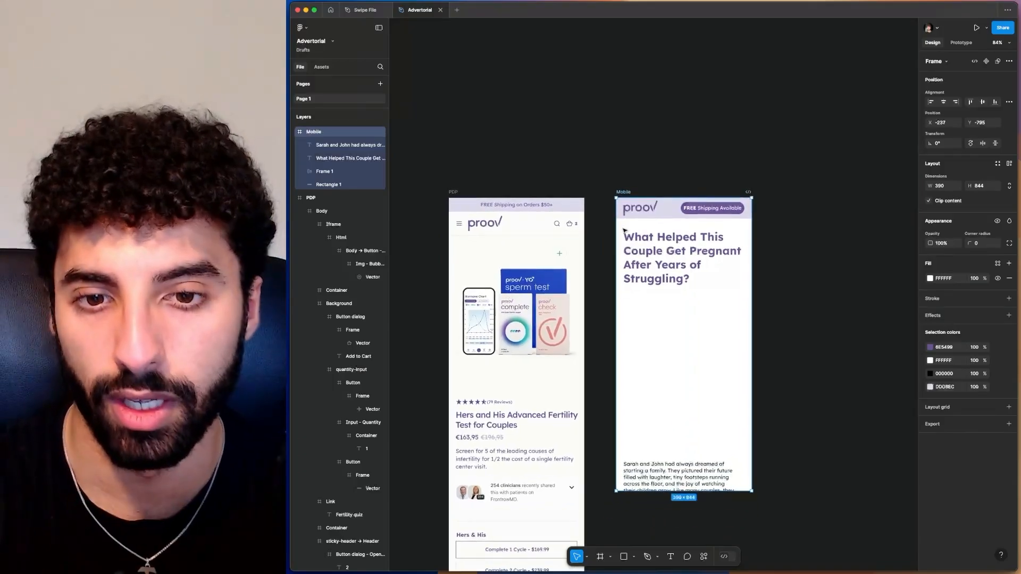
pyautogui.scroll(5, 624, 230)
pyautogui.scroll(-5, 624, 230)
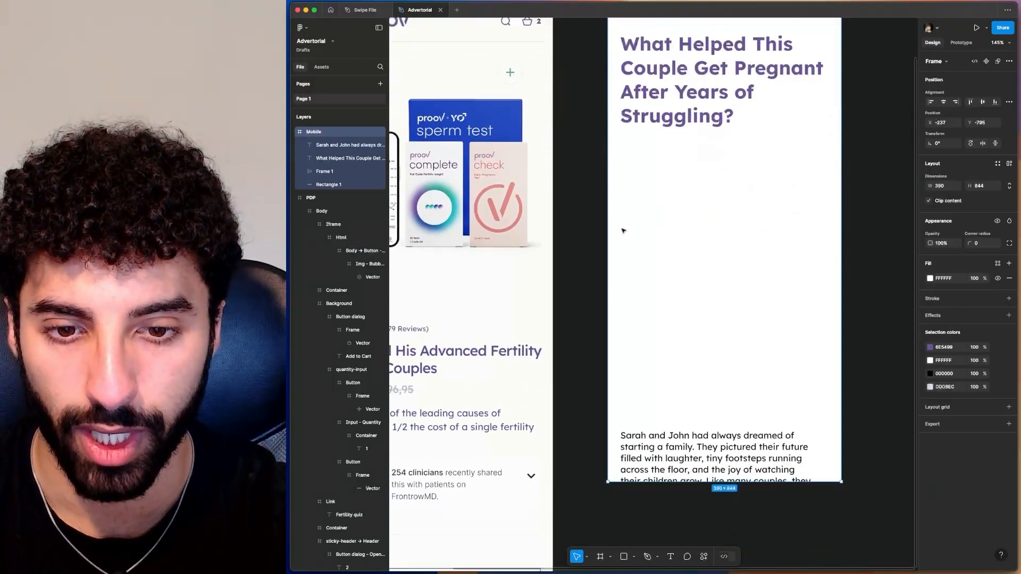
pyautogui.scroll(-5, 653, 279)
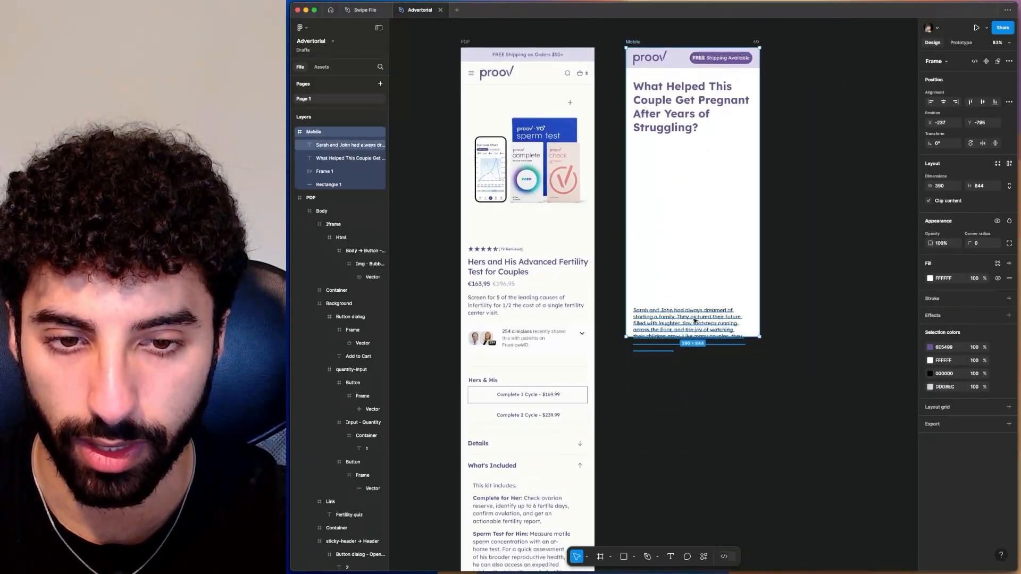
pyautogui.click(723, 323)
pyautogui.moveTo(746, 321); pyautogui.dragTo(751, 322)
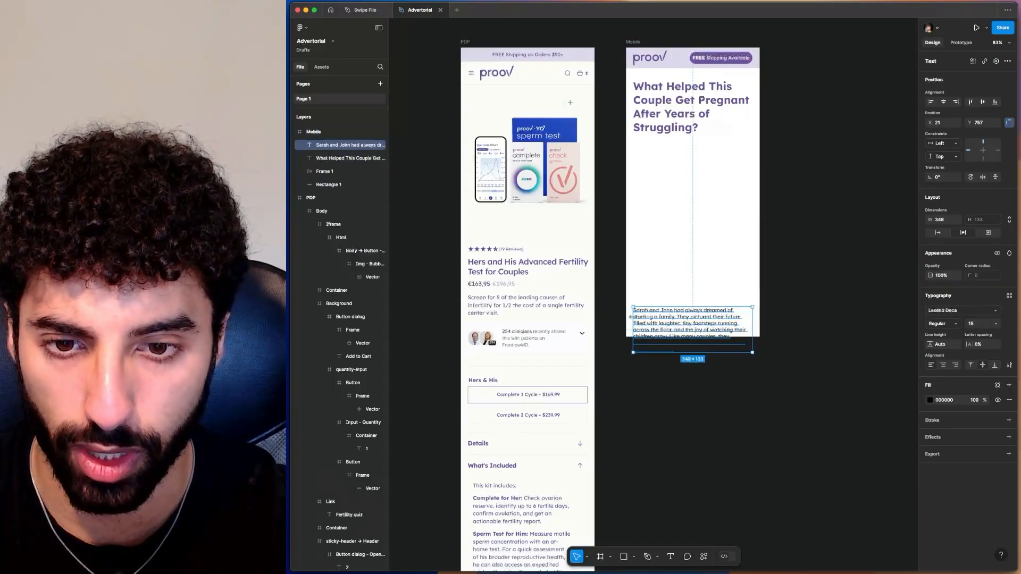
# Nudge the story paragraph slightly further down at the lower edge of the Mobile frame and deselect it.
pyautogui.moveTo(633, 318); pyautogui.dragTo(632, 317)
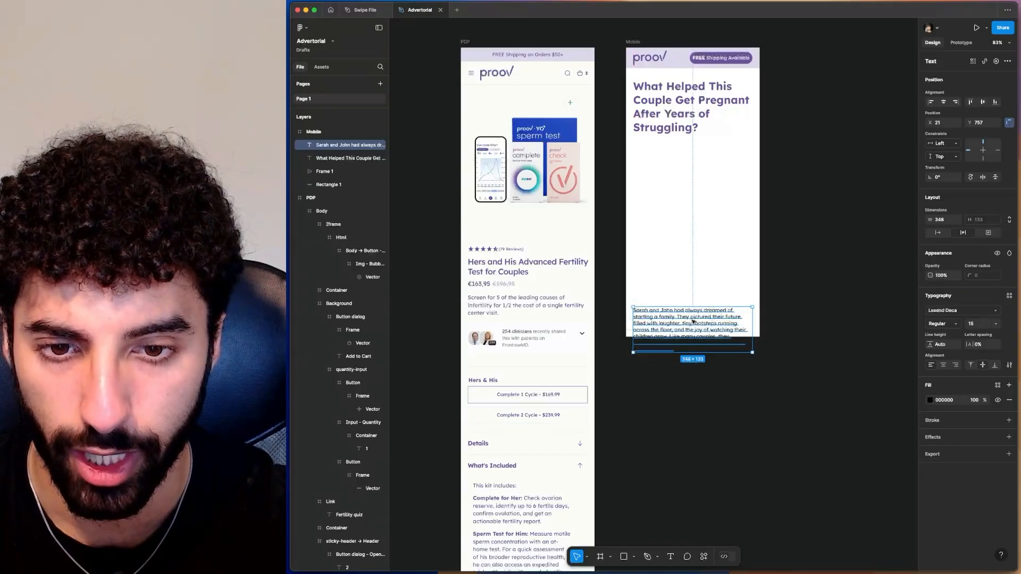
pyautogui.moveTo(693, 319); pyautogui.dragTo(694, 325)
pyautogui.click(771, 332)
# Draw a 42 by 42 circle below the Mobile frame's headline at X 21, Y 284 as an avatar placeholder.
pyautogui.scroll(5, 704, 176)
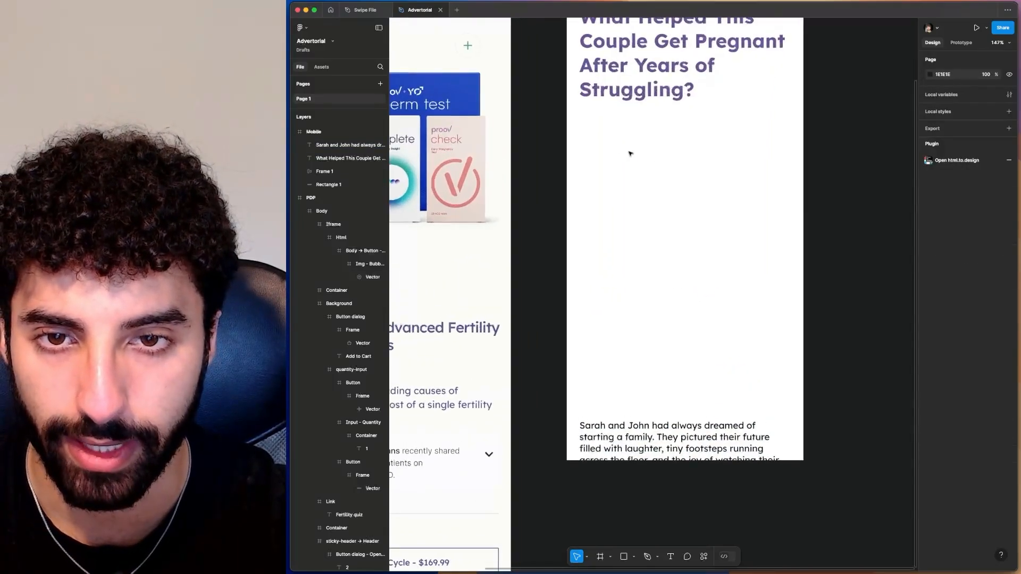
pyautogui.scroll(-3, 706, 294)
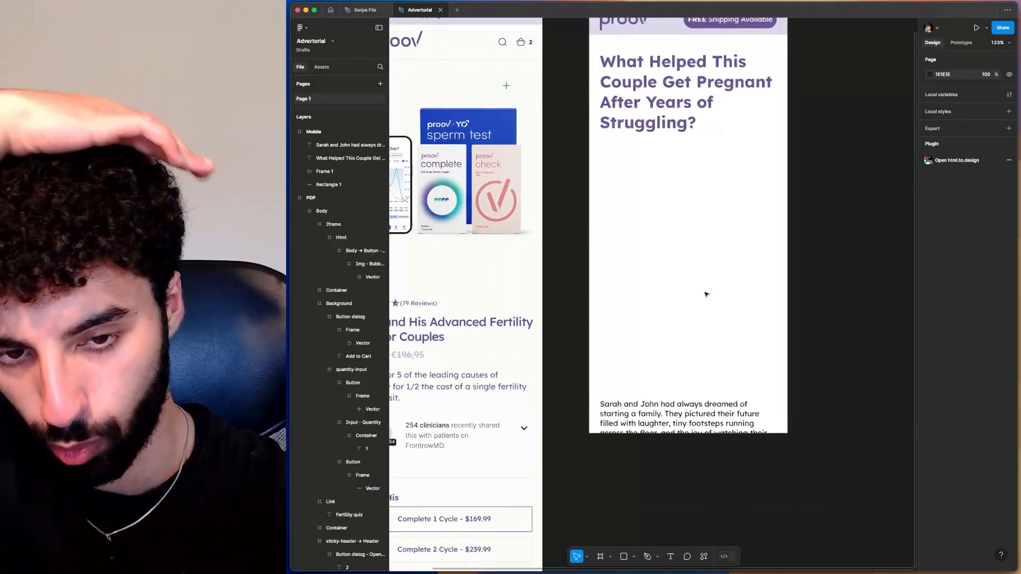
pyautogui.click(635, 557)
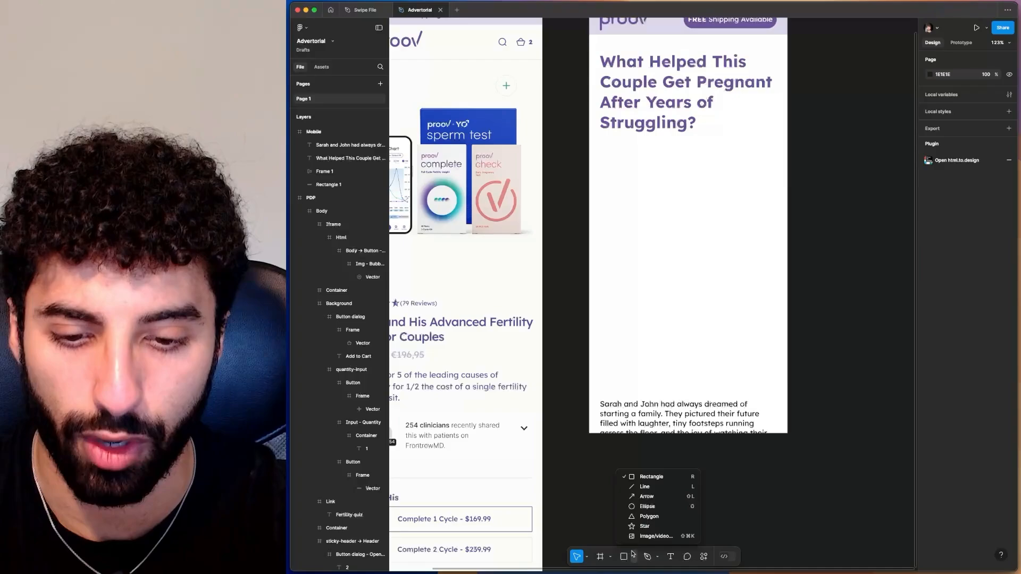
pyautogui.click(647, 508)
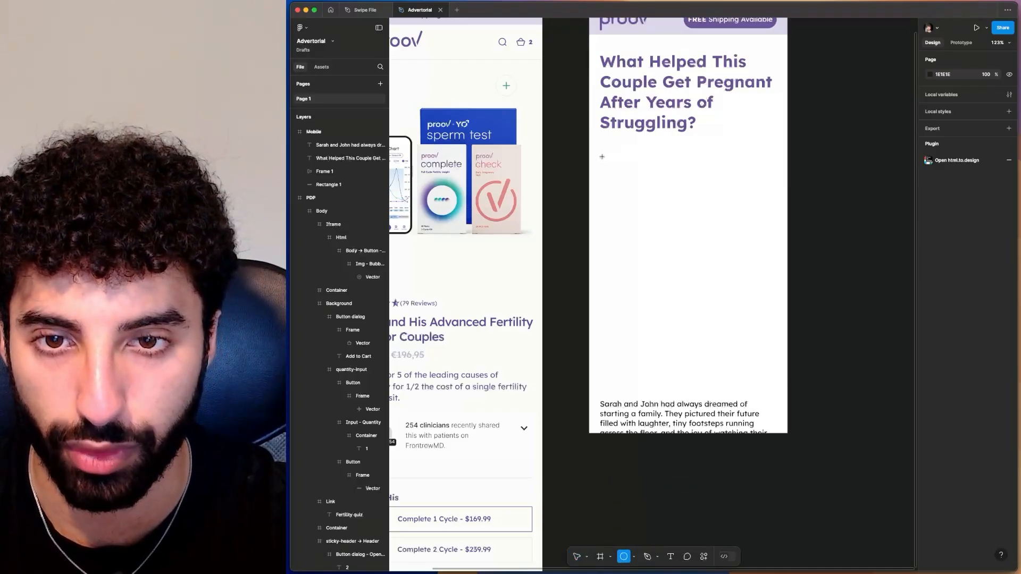
pyautogui.moveTo(606, 156)
pyautogui.mouseDown()
pyautogui.moveTo(629, 179)
pyautogui.moveTo(617, 169)
pyautogui.mouseUp()
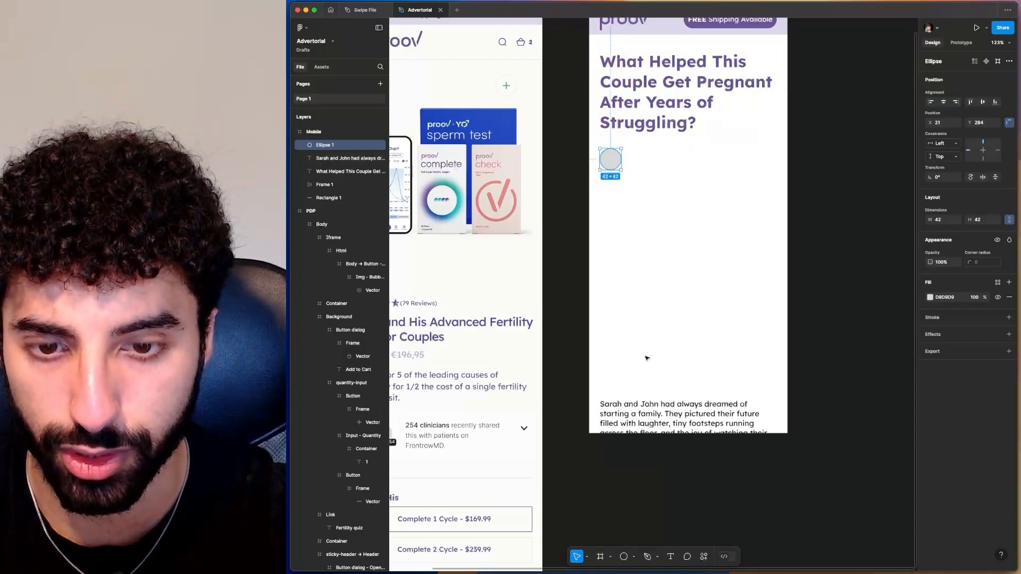
# Add a text line with the placeholder author's full name beside the circle, positioned at X 70, Y 284.
pyautogui.click(671, 556)
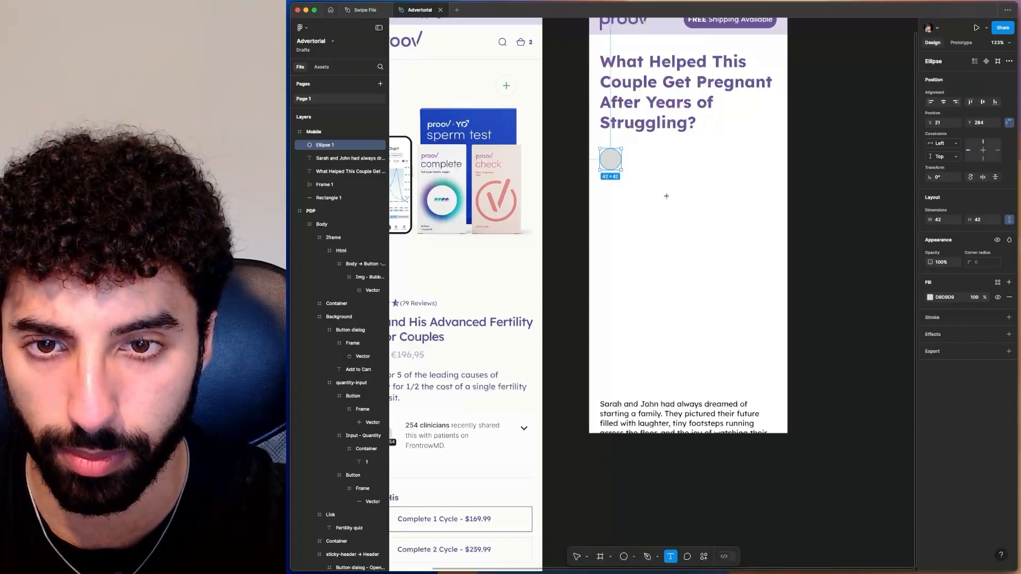
pyautogui.click(626, 156)
pyautogui.write('John')
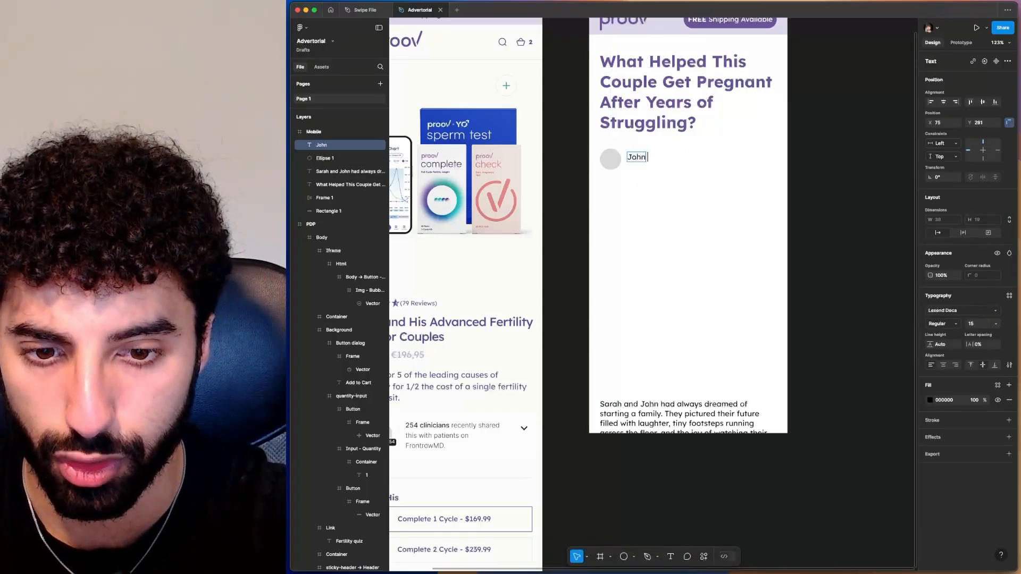
pyautogui.write(' doe')
pyautogui.press('BackSpace')
pyautogui.press('BackSpace')
pyautogui.write('Doe')
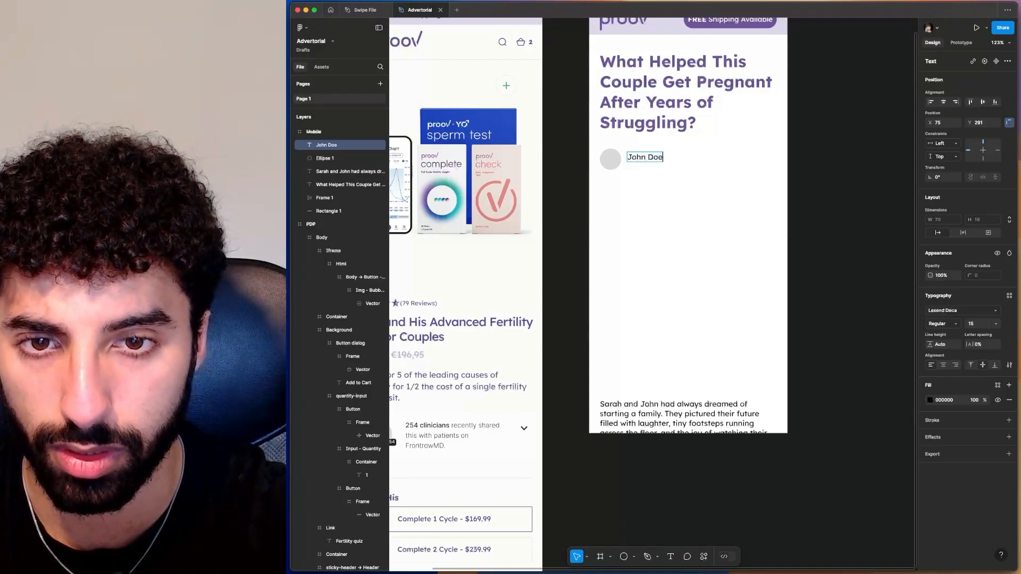
pyautogui.press('Escape')
pyautogui.moveTo(644, 162); pyautogui.dragTo(641, 167)
# Duplicate the author name directly below itself at Y 307 and change the copy's text to "December 5th 2024".
pyautogui.press('super+d')
pyautogui.doubleClick(641, 166)
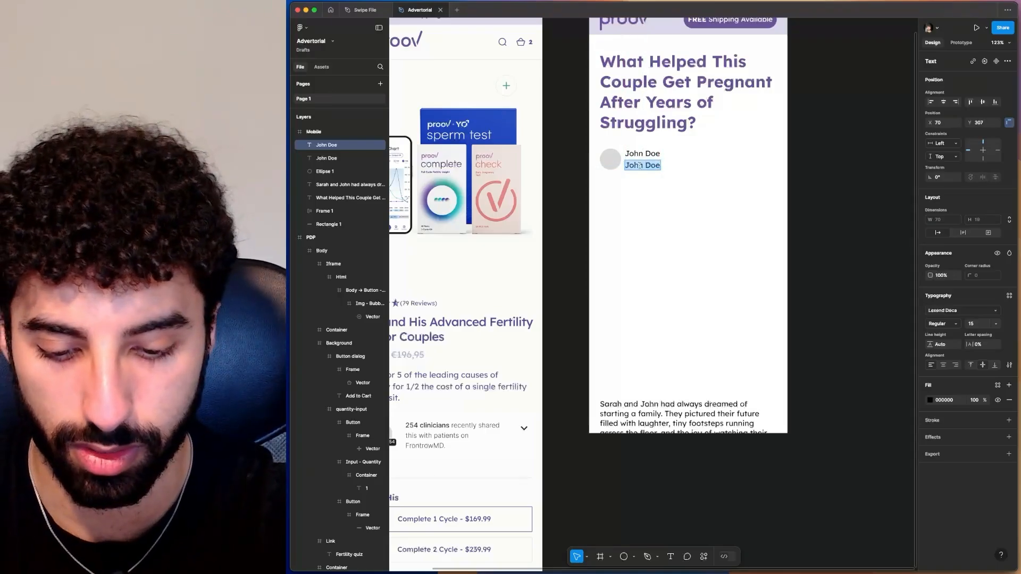
pyautogui.write('Decemb')
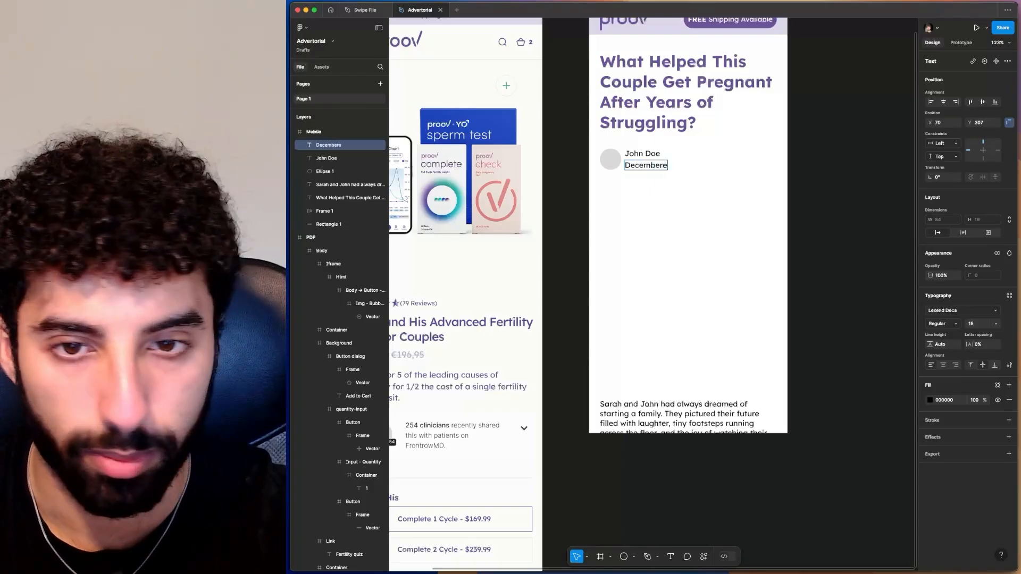
pyautogui.write('ere')
pyautogui.press('BackSpace')
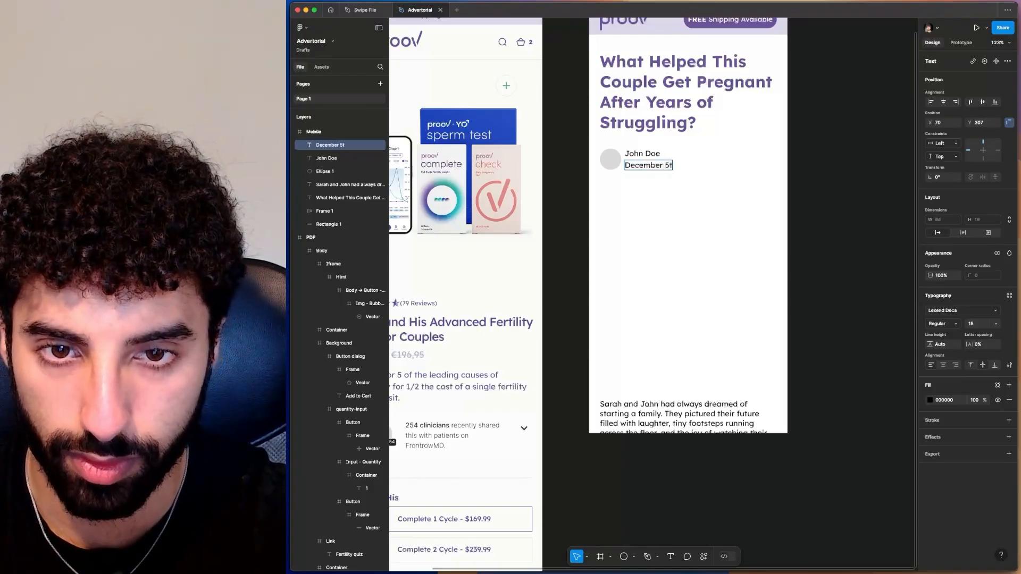
pyautogui.write('5th 2024')
pyautogui.click(660, 156)
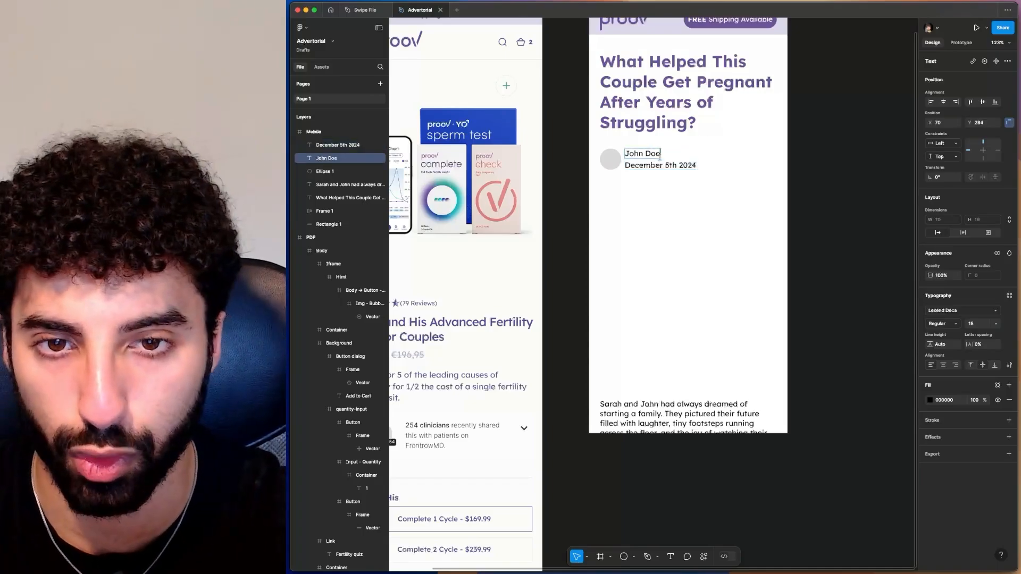
pyautogui.click(705, 162)
pyautogui.hscroll(3, 646, 240)
pyautogui.scroll(3, 645, 241)
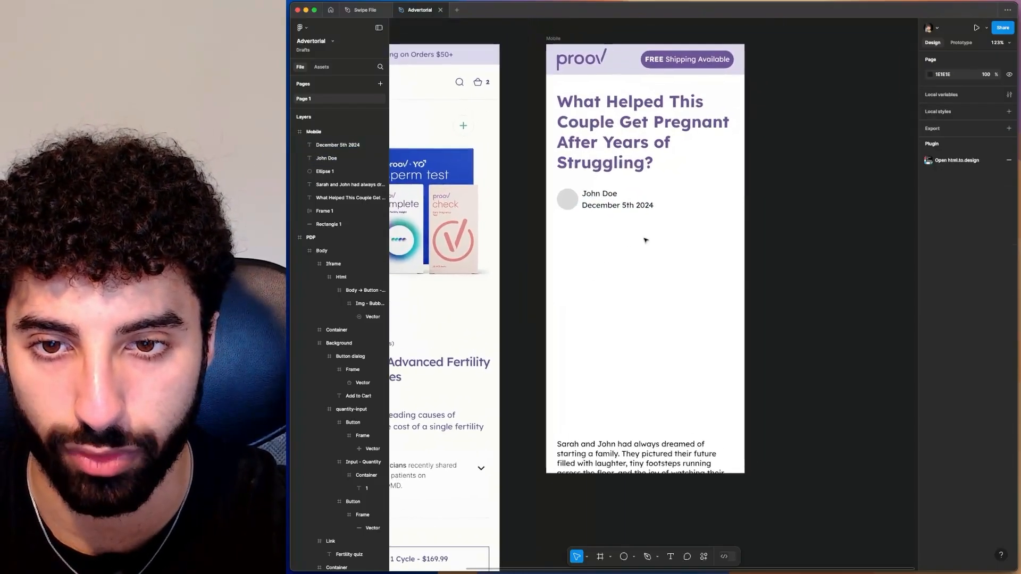
pyautogui.click(636, 208)
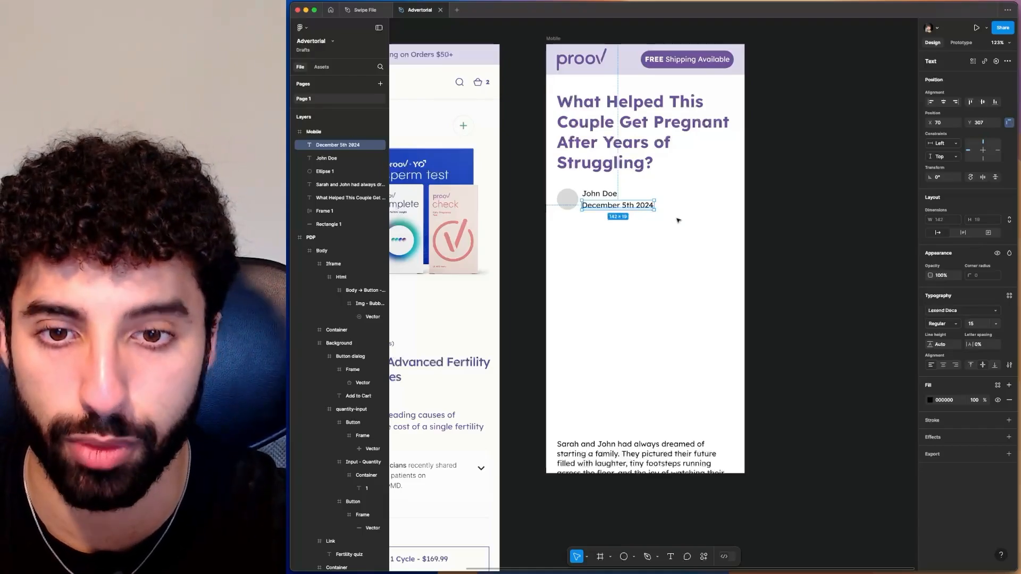
pyautogui.click(567, 200)
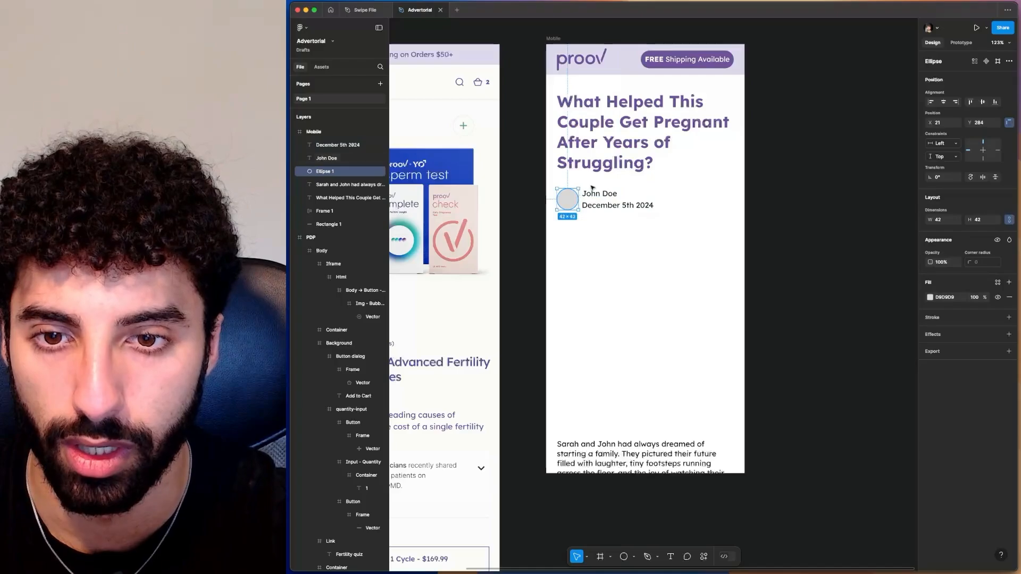
pyautogui.click(671, 230)
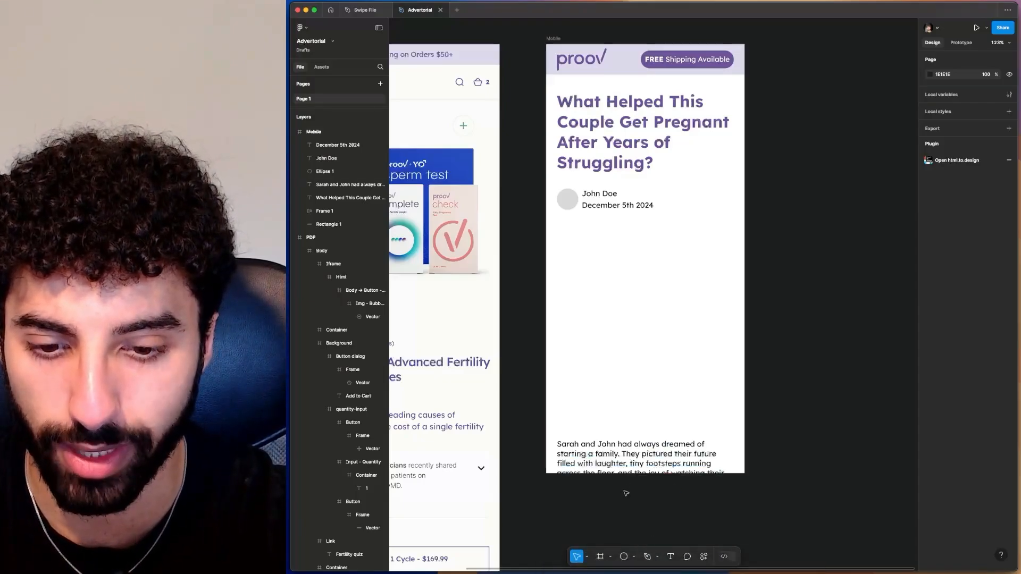
pyautogui.click(634, 556)
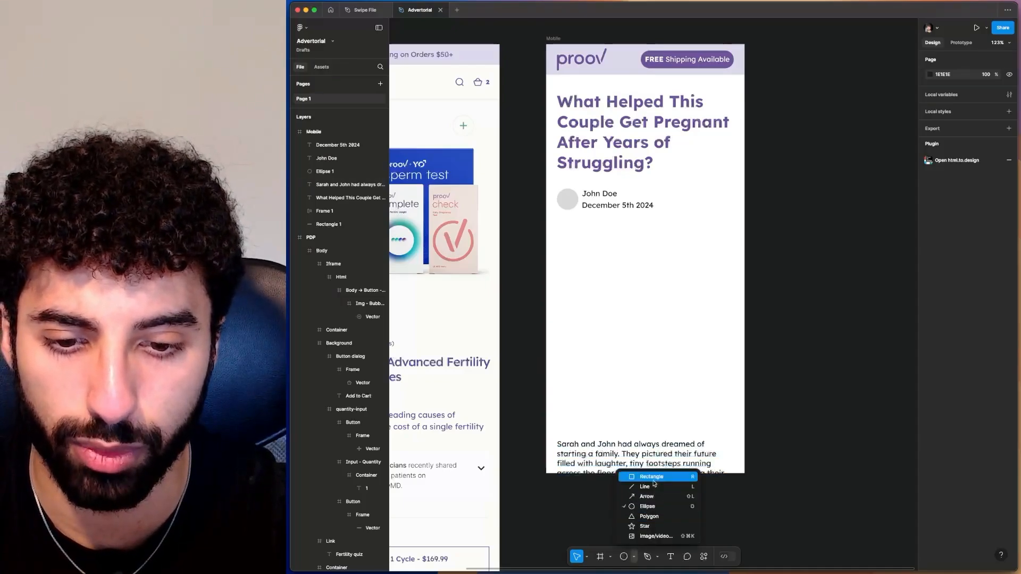
pyautogui.click(652, 477)
pyautogui.moveTo(554, 232); pyautogui.dragTo(645, 298)
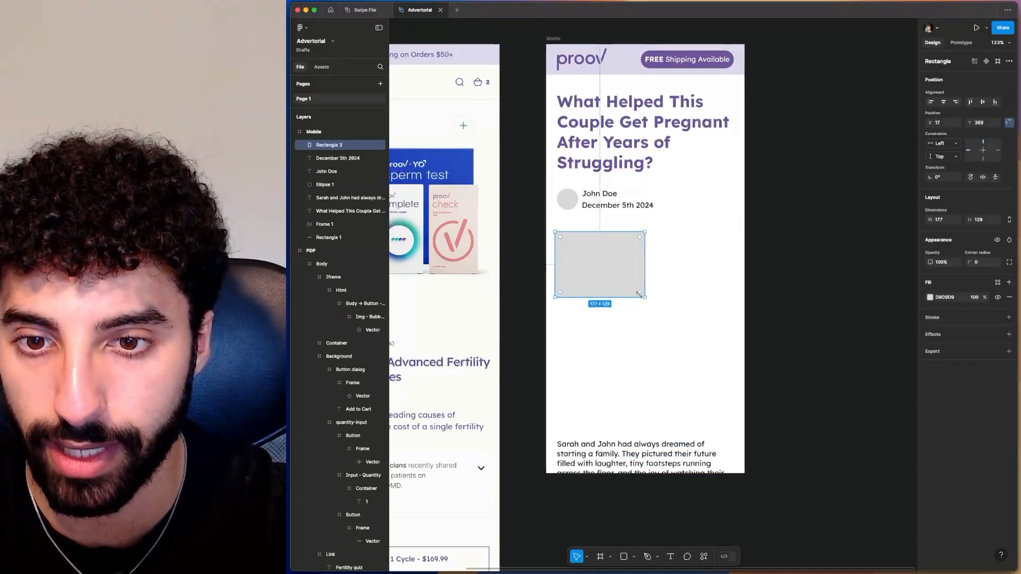
pyautogui.moveTo(599, 266)
pyautogui.mouseDown()
pyautogui.moveTo(611, 267)
pyautogui.moveTo(600, 264)
pyautogui.mouseUp()
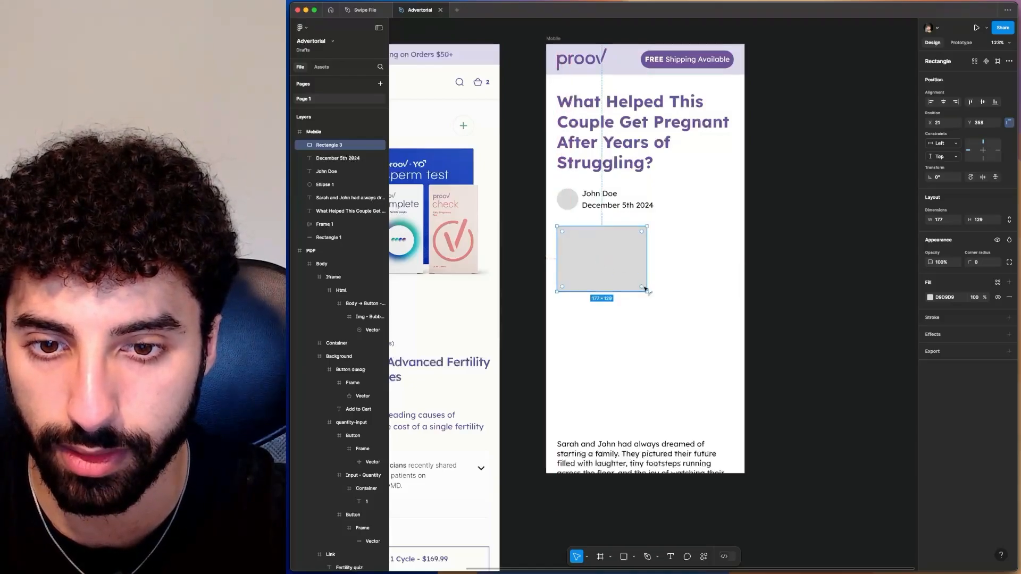
pyautogui.moveTo(647, 292); pyautogui.dragTo(733, 315)
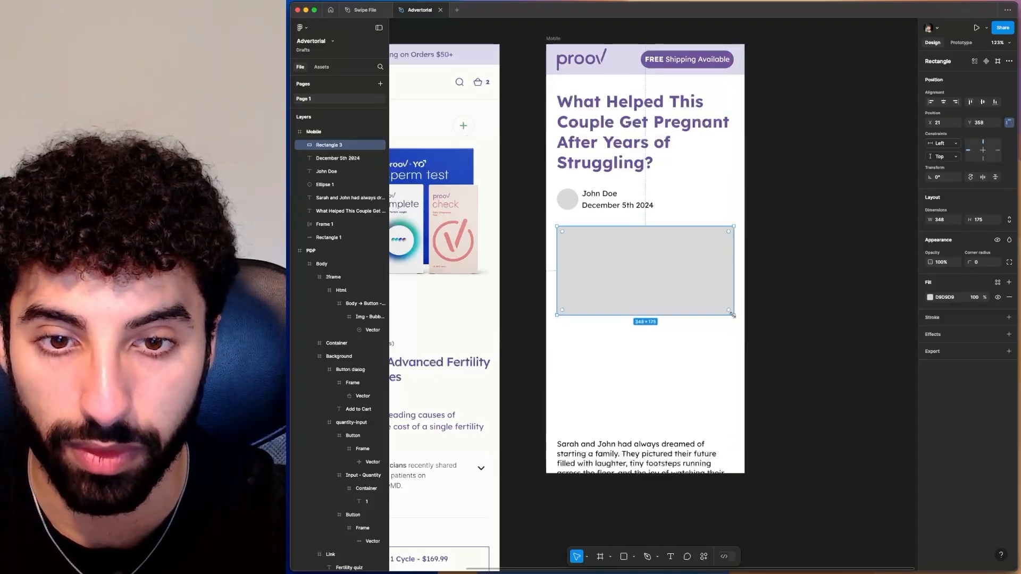
pyautogui.moveTo(688, 286); pyautogui.dragTo(693, 318)
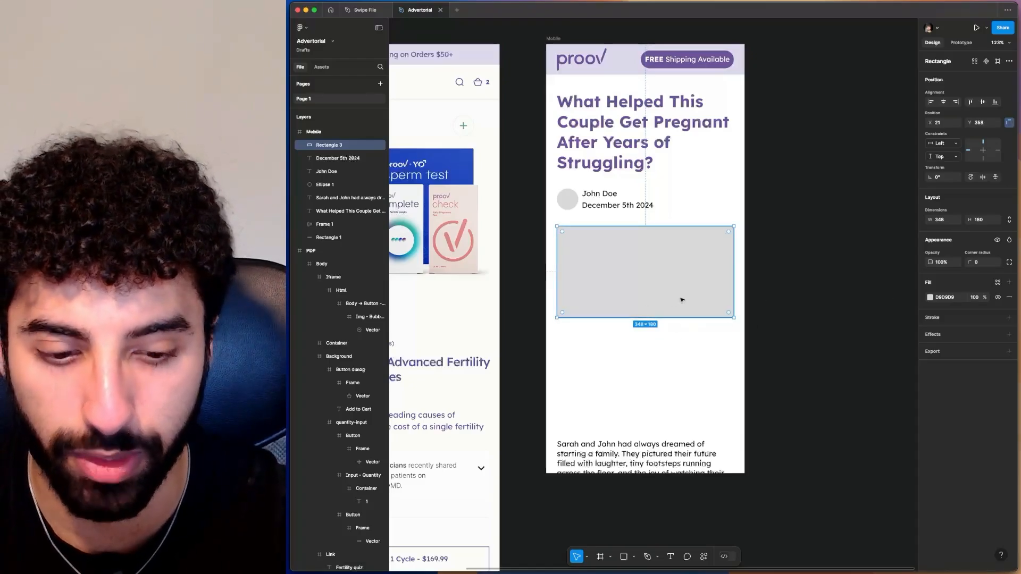
pyautogui.press('Delete')
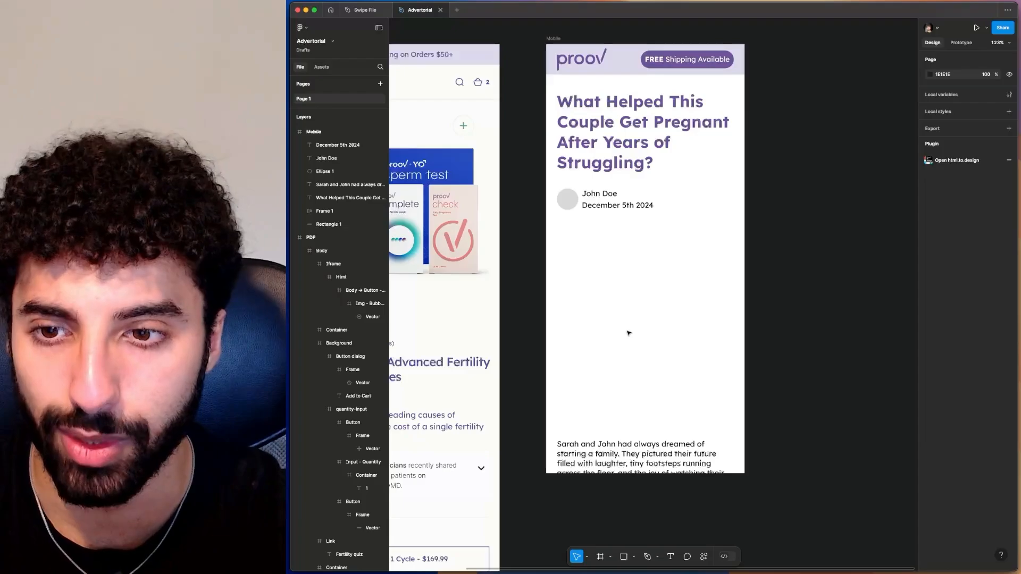
# Copy the product image from the PDP frame into the Mobile frame, between the author line and the story paragraph.
pyautogui.scroll(-5, 629, 333)
pyautogui.keyDown('super'); pyautogui.click(549, 260); pyautogui.keyUp('super')
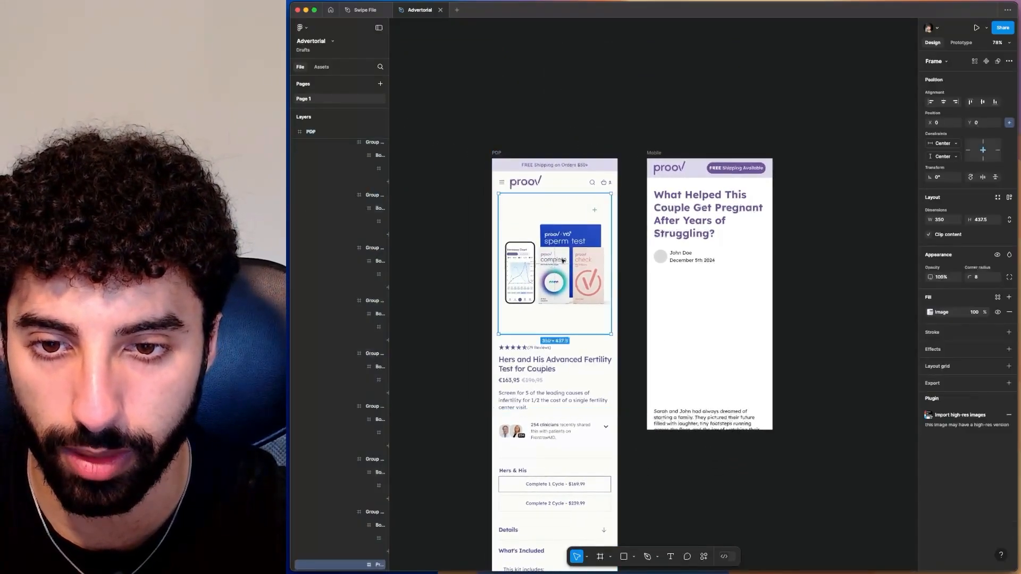
pyautogui.keyDown('alt'); pyautogui.moveTo(521, 255); pyautogui.dragTo(688, 290); pyautogui.keyUp('alt')
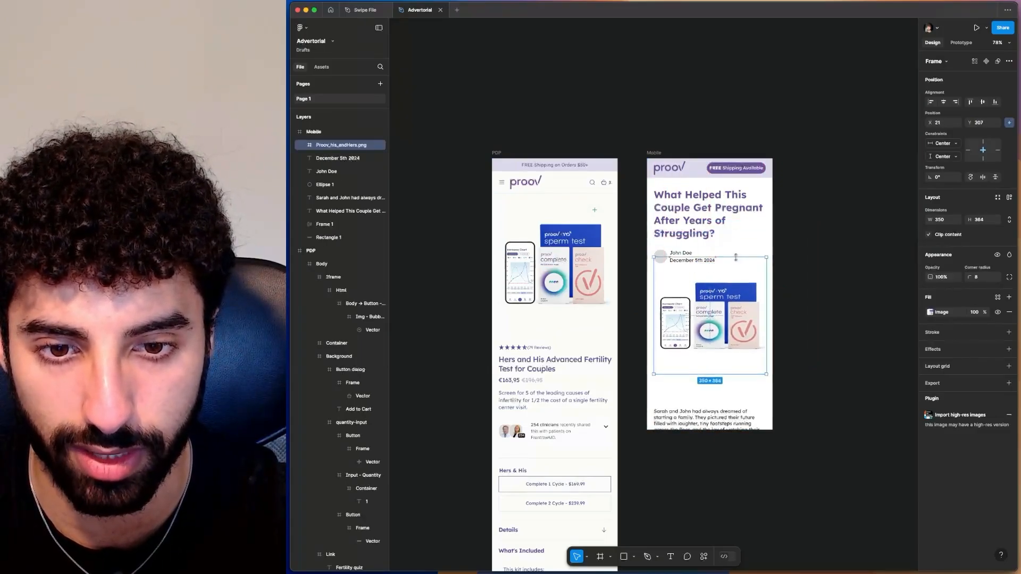
# Scale the copied product image to 349 by 434 and position it at X 21, Y 284 in the Mobile frame.
pyautogui.keyDown('shift'); pyautogui.moveTo(759, 234); pyautogui.dragTo(740, 245); pyautogui.keyUp('shift')
pyautogui.scroll(6, 740, 245)
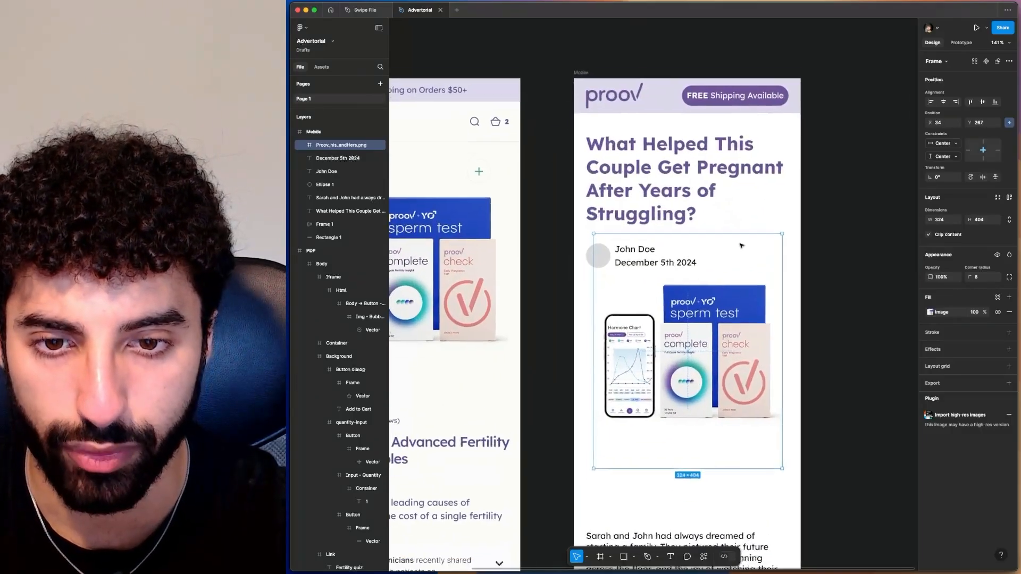
pyautogui.keyDown('shift'); pyautogui.moveTo(600, 230); pyautogui.dragTo(592, 229); pyautogui.keyUp('shift')
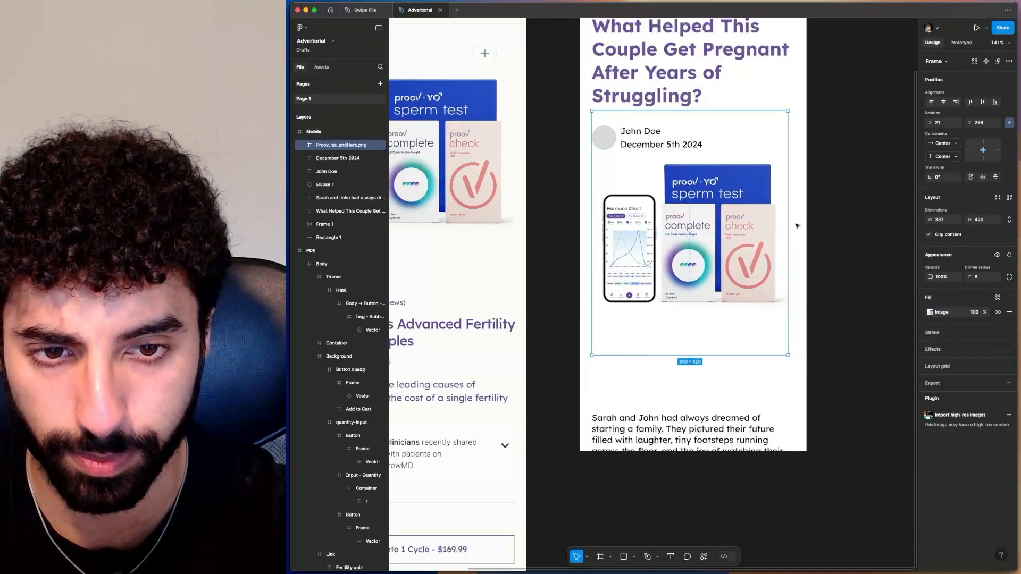
pyautogui.keyDown('shift'); pyautogui.moveTo(788, 224); pyautogui.dragTo(795, 224); pyautogui.keyUp('shift')
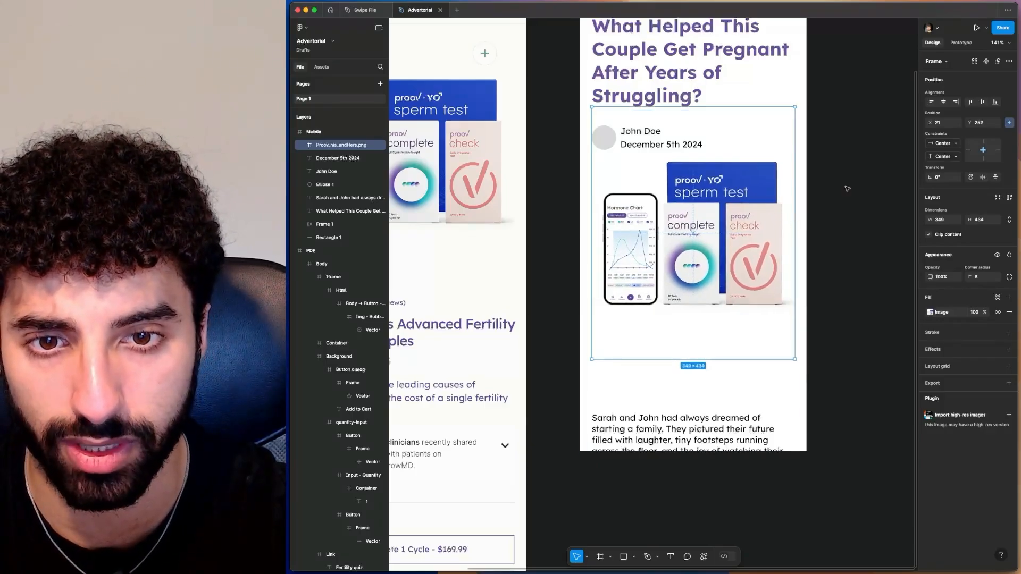
pyautogui.scroll(-4, 848, 189)
pyautogui.scroll(2, 848, 189)
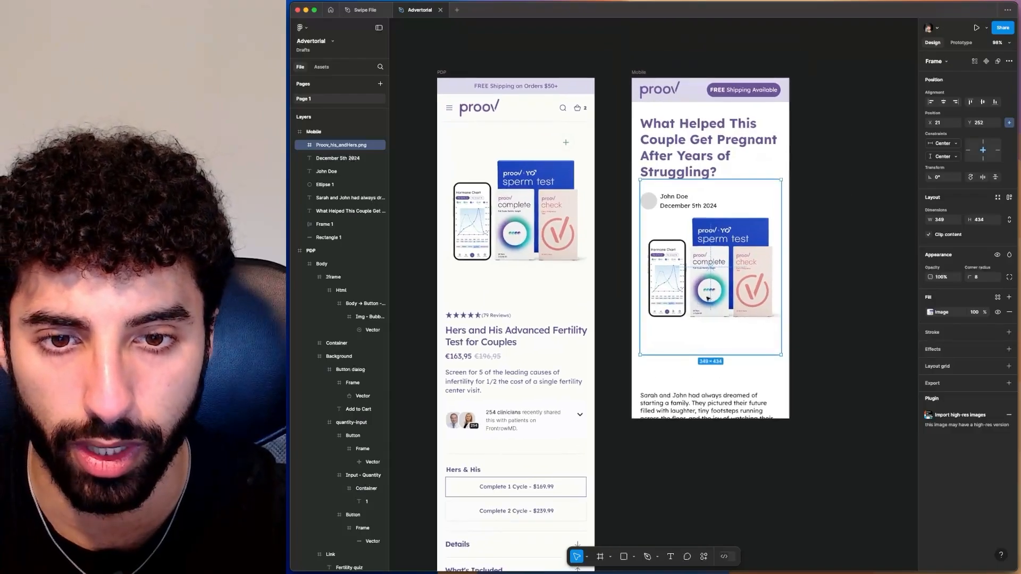
pyautogui.moveTo(708, 299); pyautogui.dragTo(708, 311)
pyautogui.scroll(4, 719, 241)
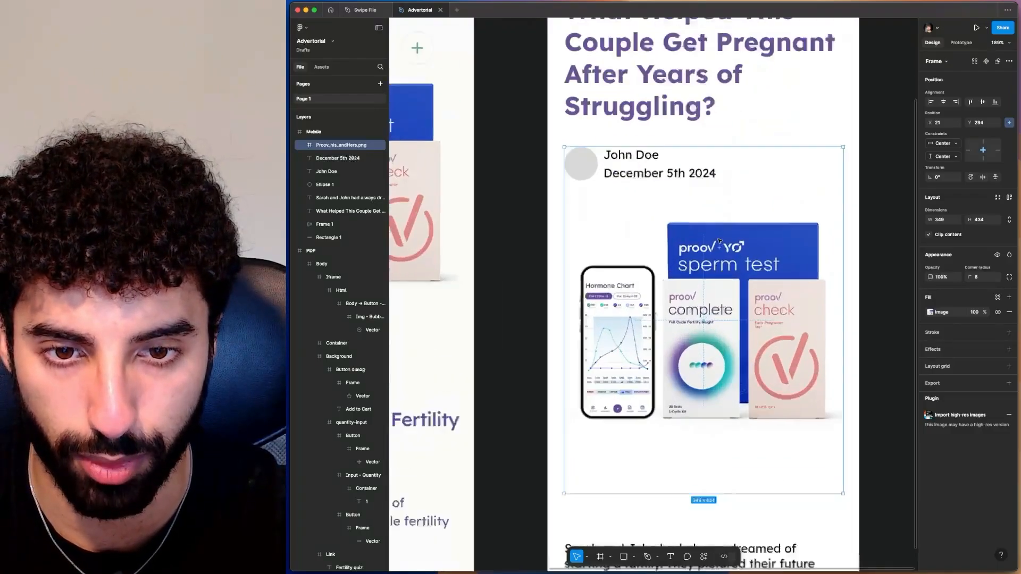
pyautogui.scroll(2, 720, 241)
pyautogui.press('Escape')
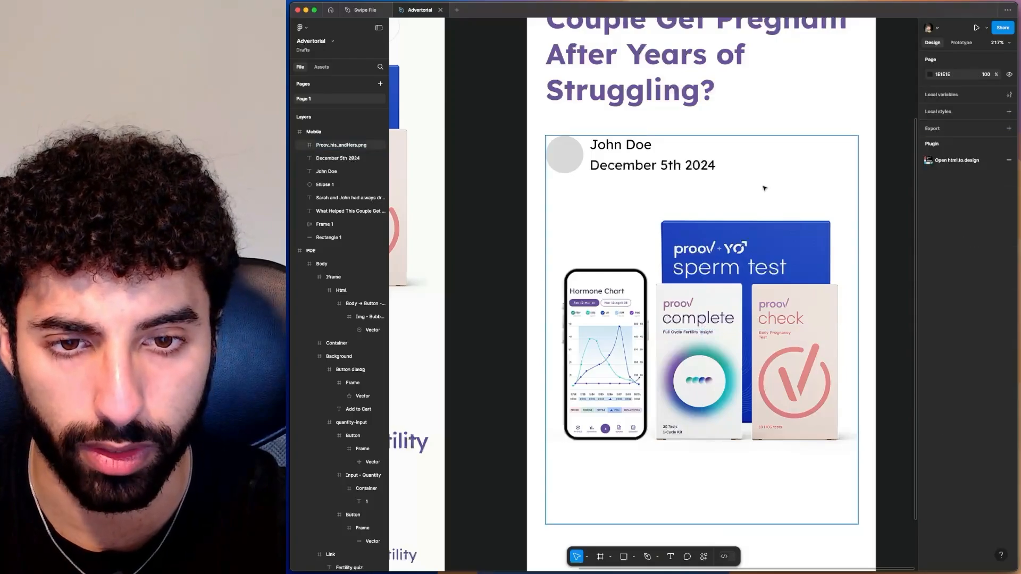
# Lock the copied product image's layer in the Mobile frame and deselect it.
pyautogui.scroll(-2, 764, 188)
pyautogui.scroll(2, 764, 189)
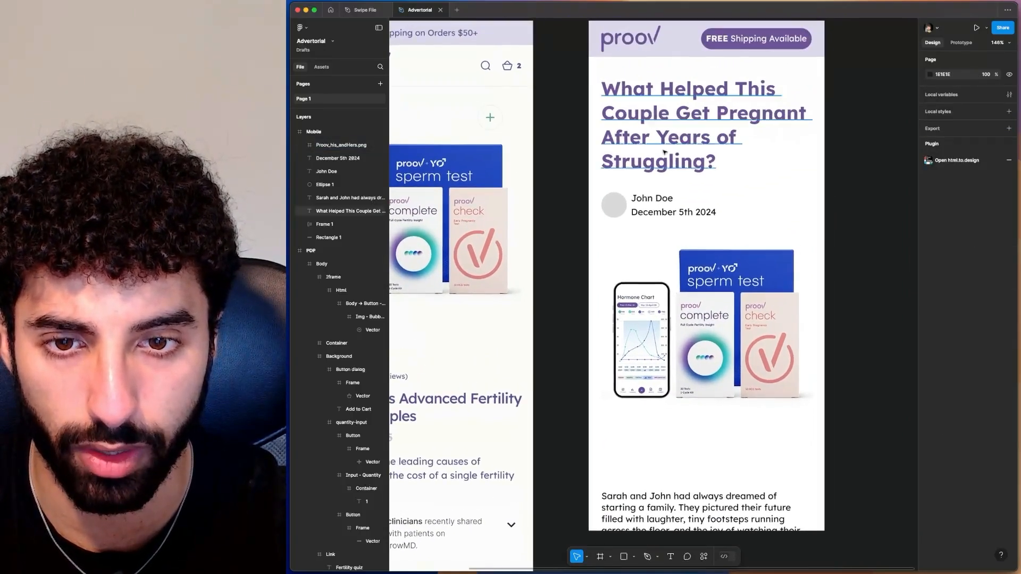
pyautogui.click(664, 153)
pyautogui.press('Escape')
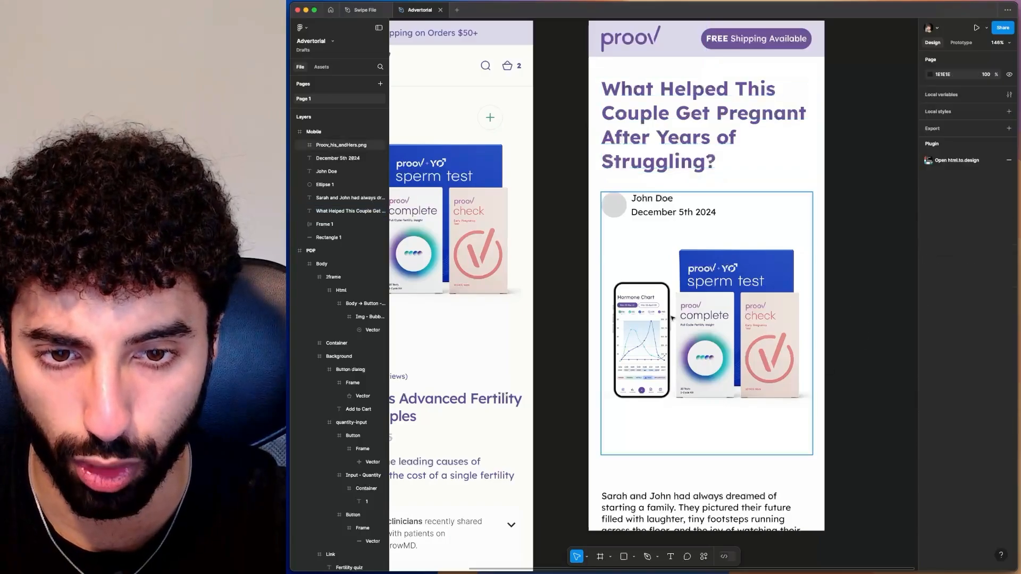
pyautogui.click(672, 318)
pyautogui.click(373, 144)
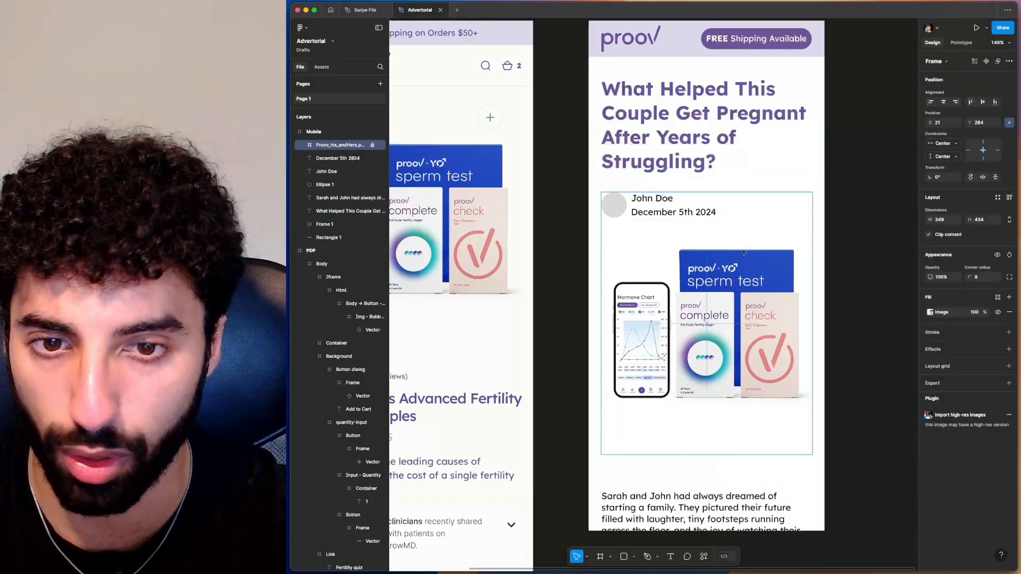
pyautogui.scroll(-1, 771, 239)
pyautogui.click(857, 227)
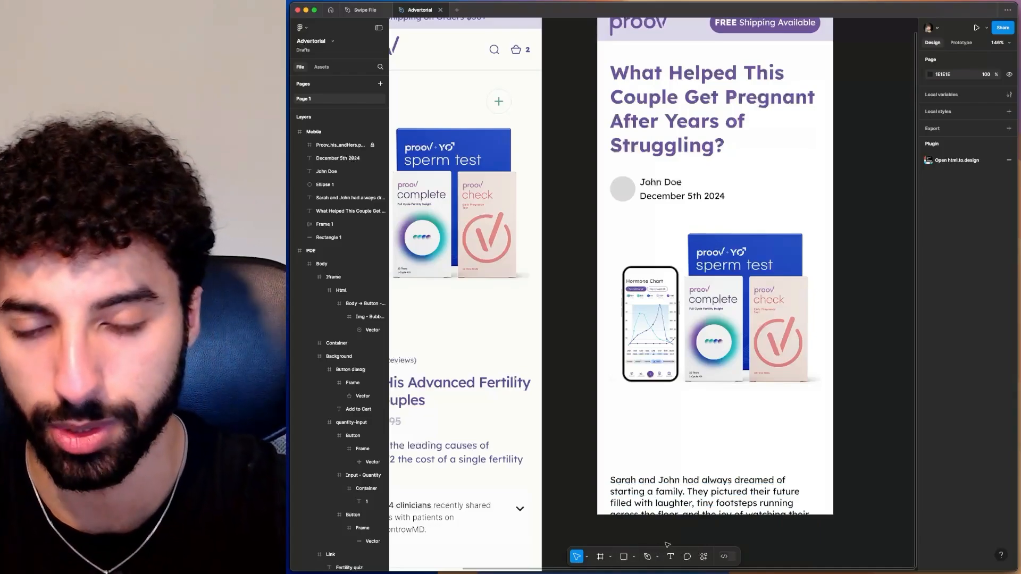
# Draw a horizontal line 349 wide between the author line and the product image in the Mobile frame, at X 21, Y 355.
pyautogui.click(635, 559)
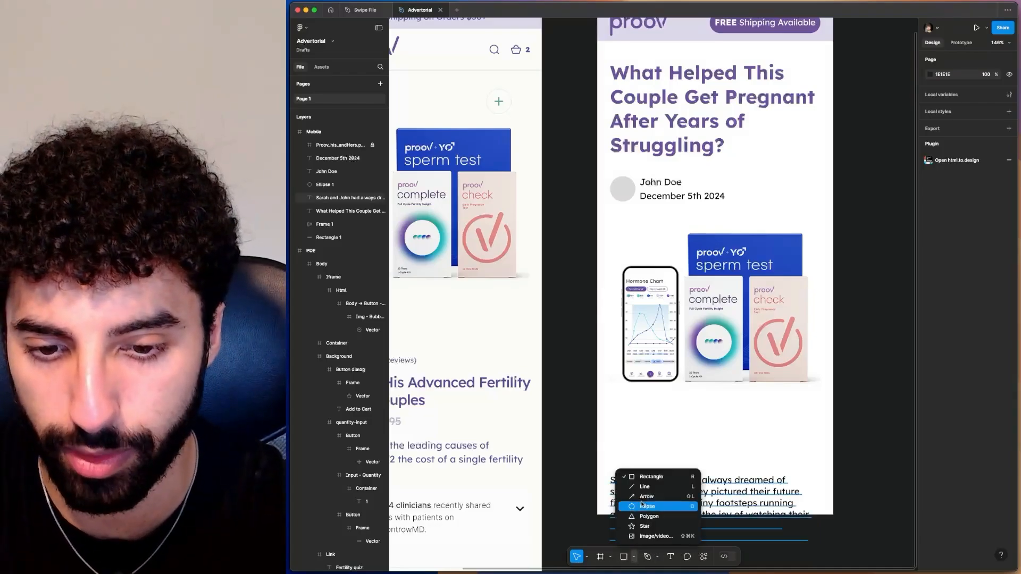
pyautogui.click(640, 487)
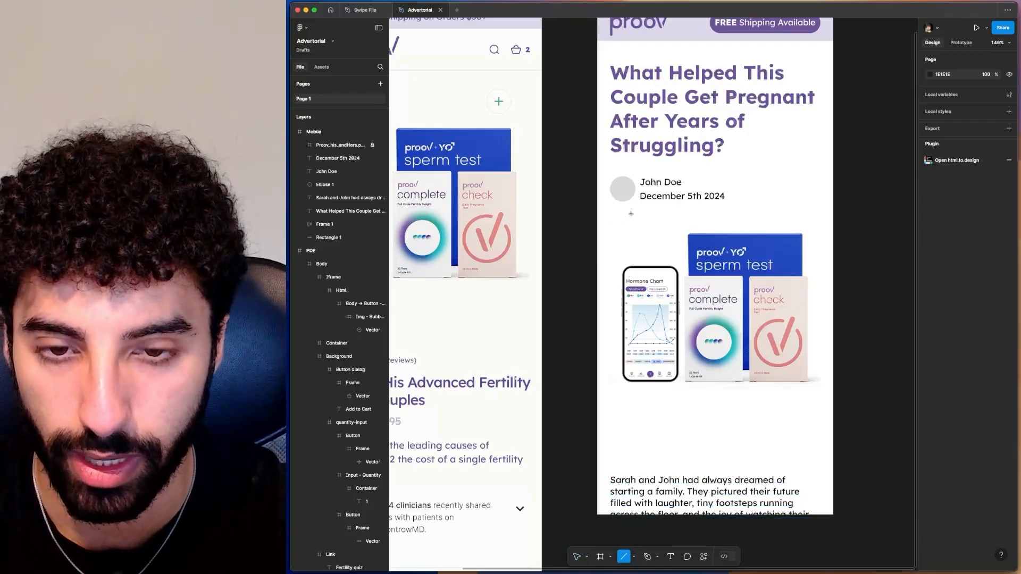
pyautogui.moveTo(630, 214); pyautogui.dragTo(808, 214)
pyautogui.moveTo(742, 215); pyautogui.dragTo(722, 221)
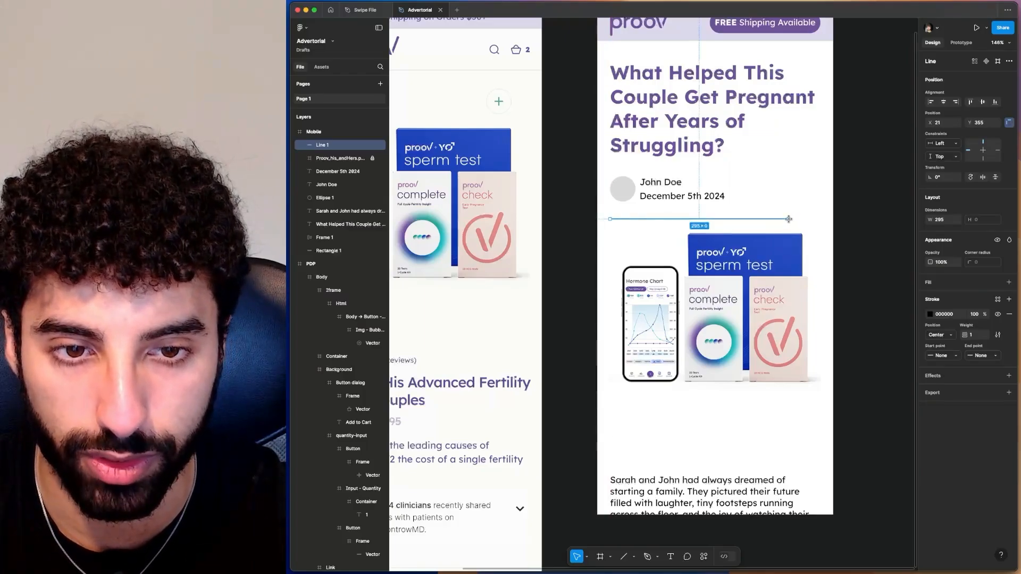
pyautogui.moveTo(789, 219); pyautogui.dragTo(821, 219)
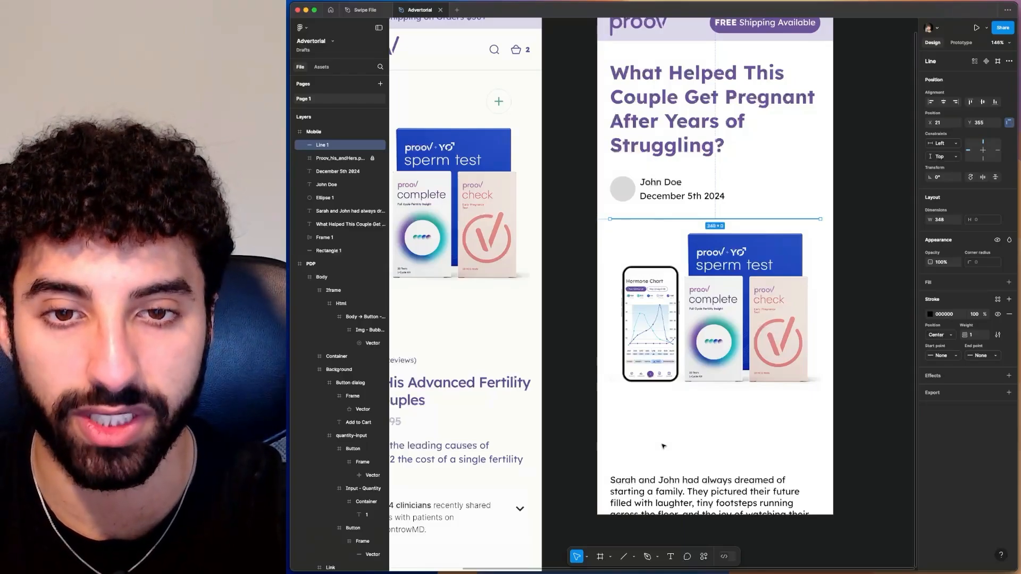
# Set the divider line's stroke colour to 6E5499 by sampling the purple headline, and deselect the line.
pyautogui.click(930, 315)
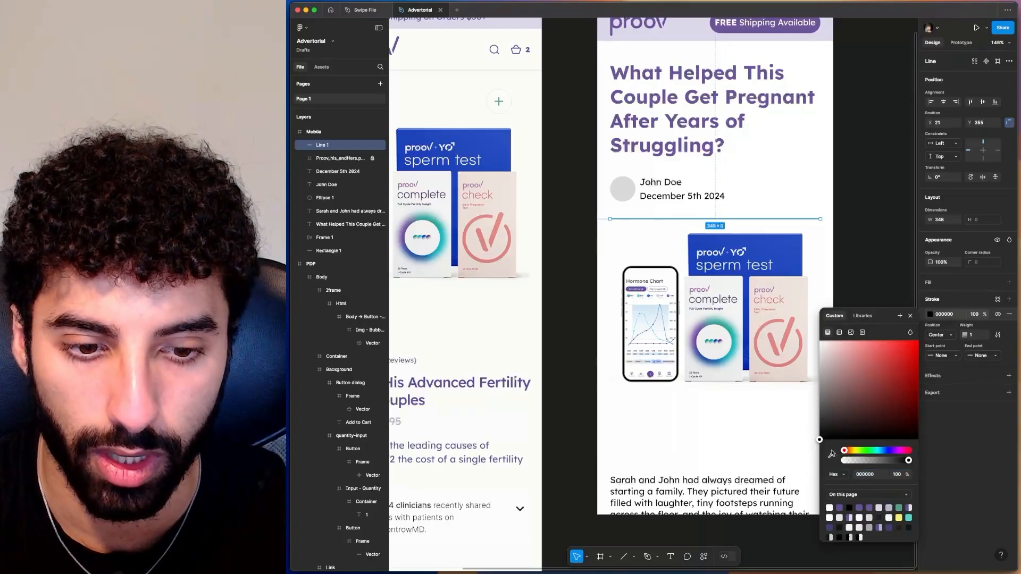
pyautogui.click(832, 454)
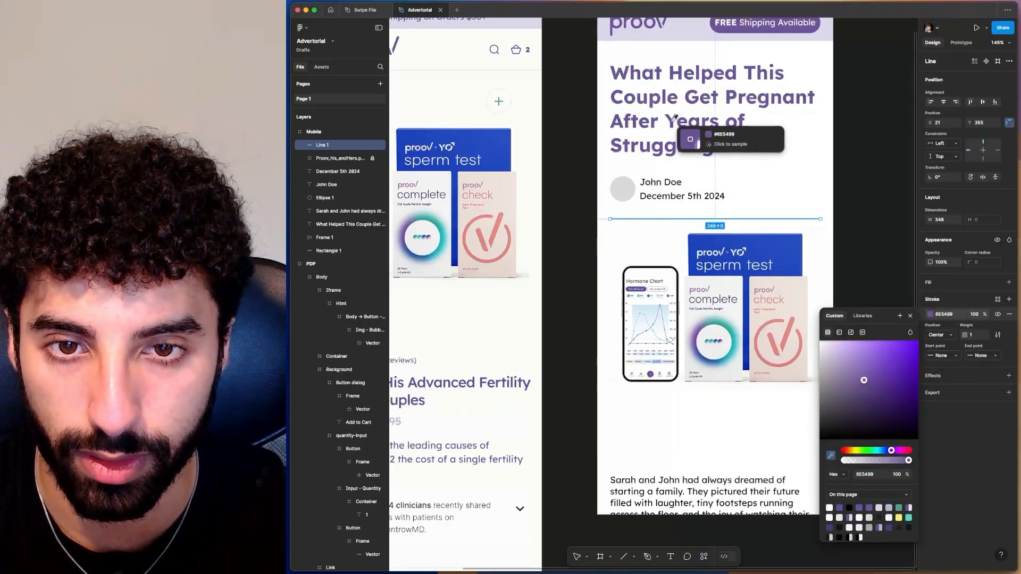
pyautogui.click(675, 117)
pyautogui.click(870, 174)
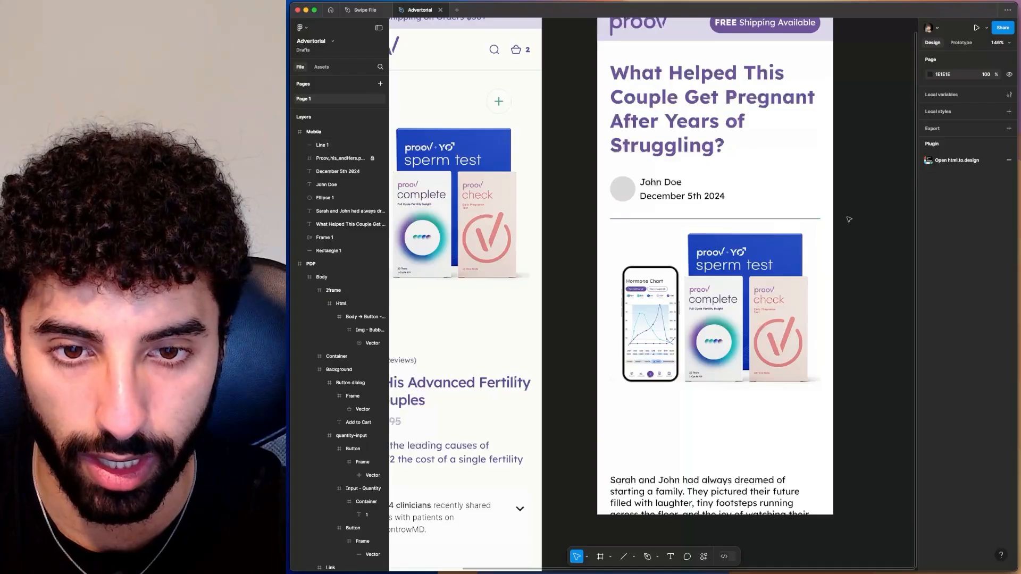
# Add a text layer containing only an opening and a closing quotation mark just below the product image, at X 38, Y 643.
pyautogui.scroll(-4, 881, 214)
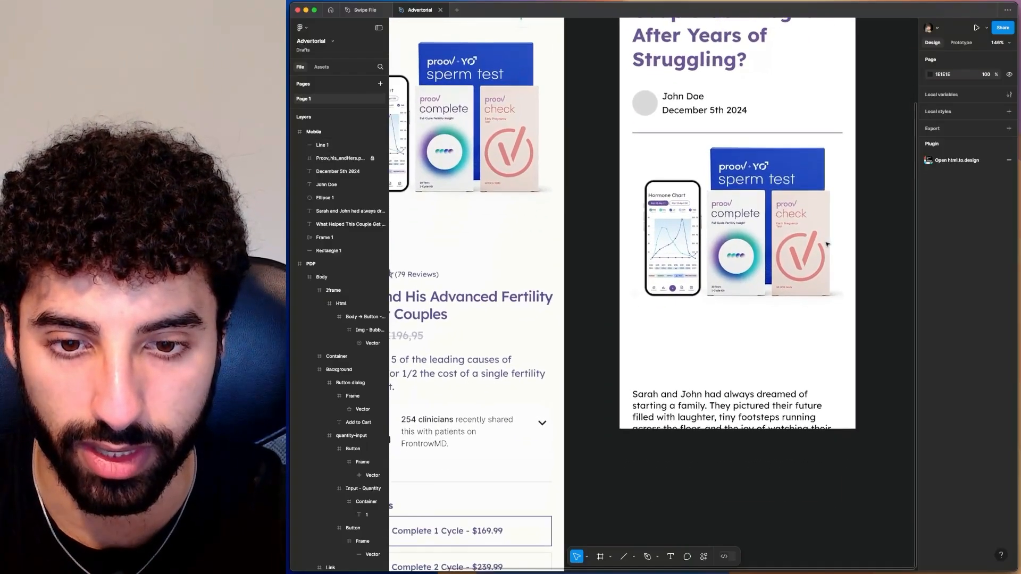
pyautogui.click(670, 557)
pyautogui.click(643, 319)
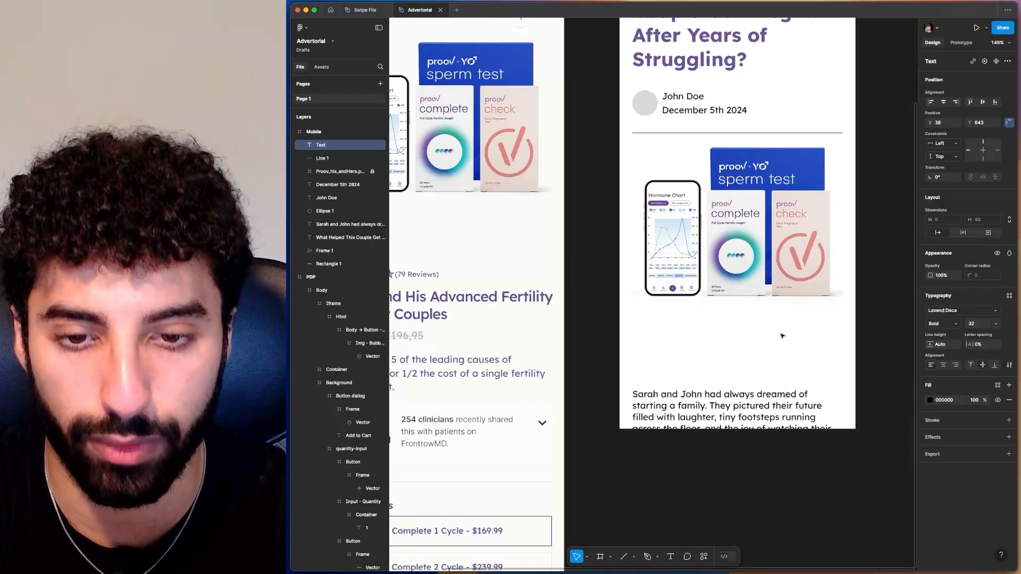
pyautogui.write('“”')
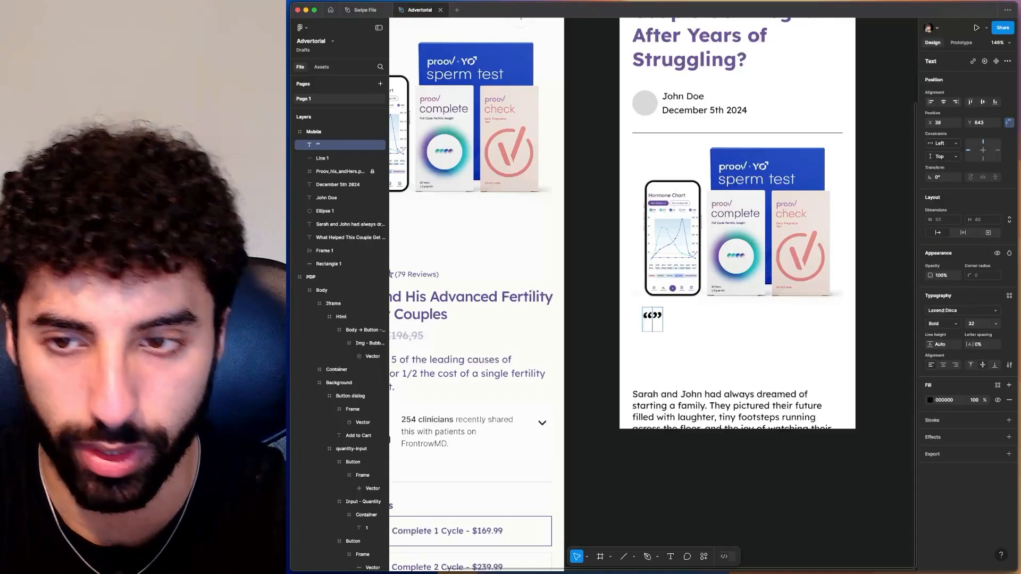
# Switch to the Arc browser and open Proov's Hers & His Advanced Test Kit product page in a new tab.
pyautogui.click(602, 560)
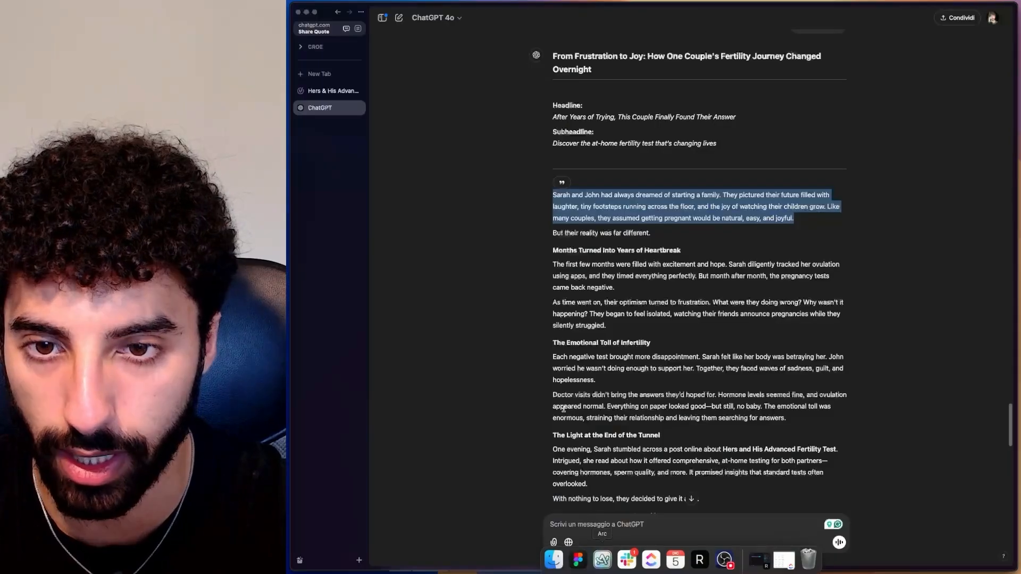
pyautogui.click(326, 91)
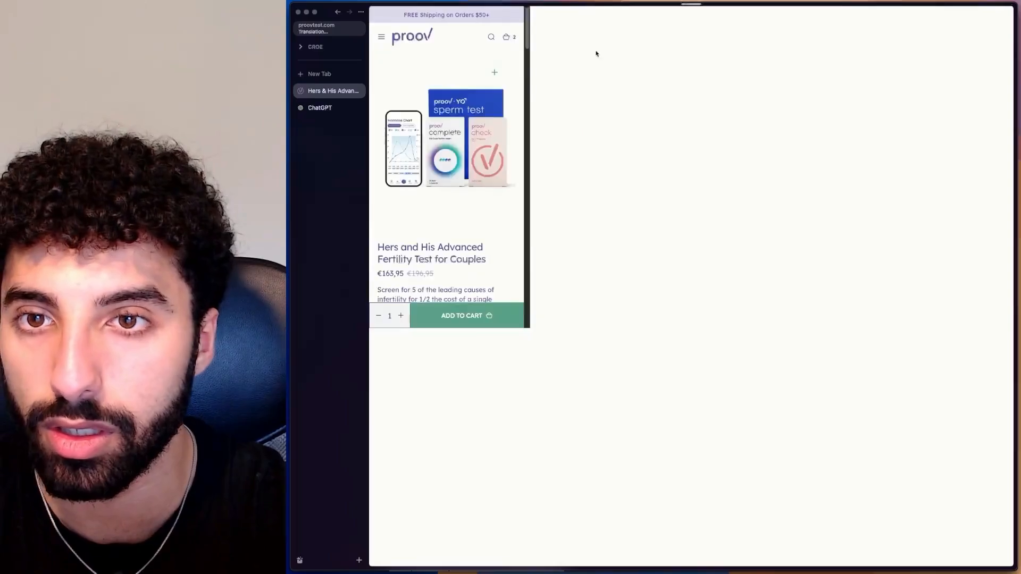
pyautogui.click(333, 74)
pyautogui.write('proovtest.com')
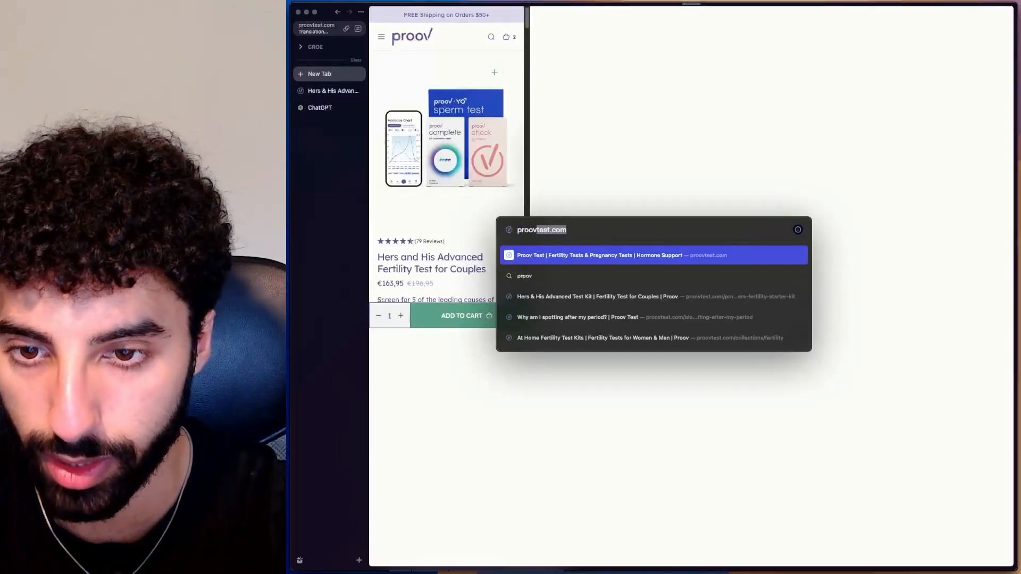
pyautogui.press('Down')
pyautogui.press('Down')
pyautogui.press('Return')
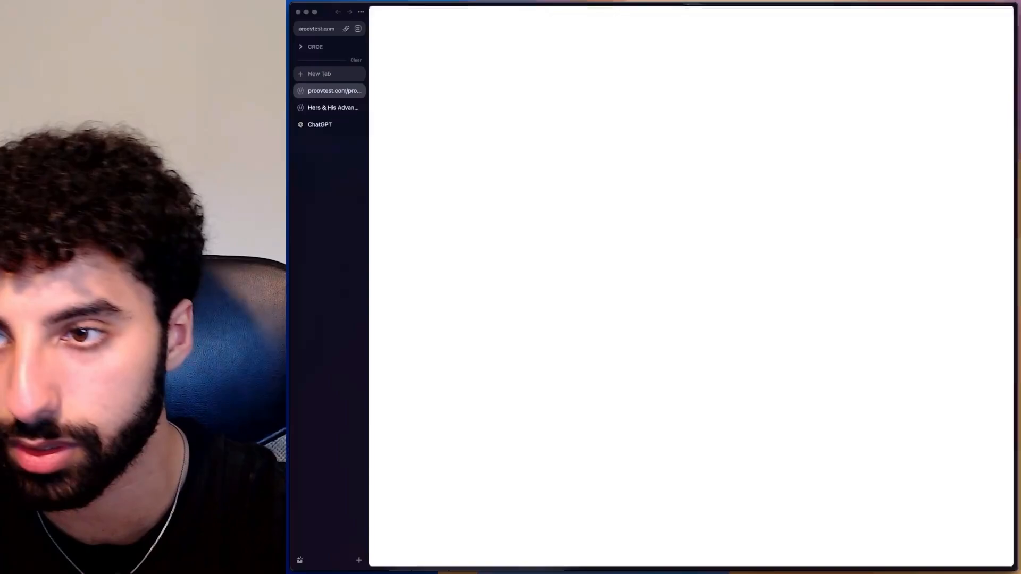
# Look through the customer reviews on the product page for a quote that suits the Mobile advertorial layout.
pyautogui.scroll(-15, 538, 118)
pyautogui.scroll(-20, 539, 121)
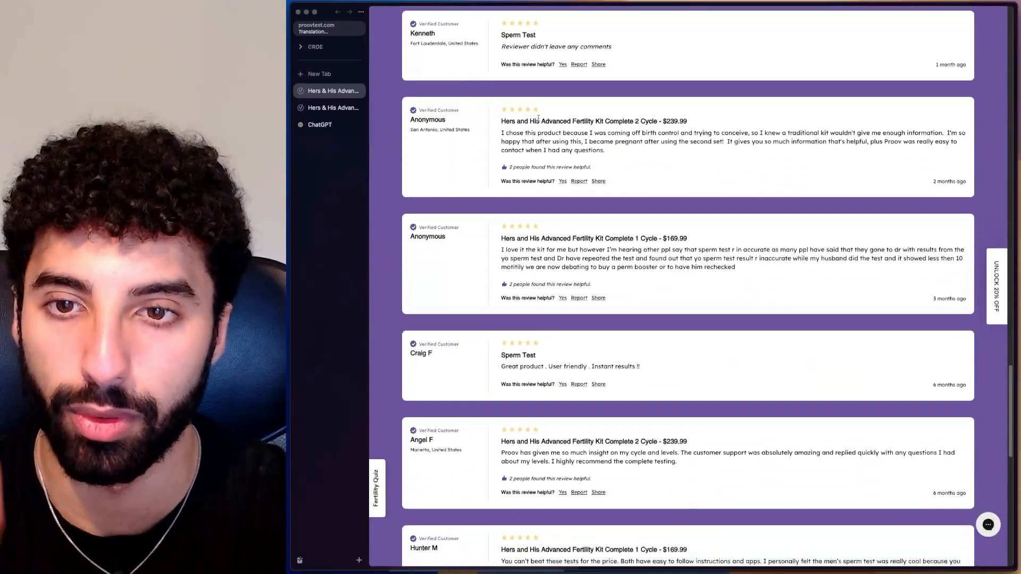
pyautogui.scroll(-1, 539, 120)
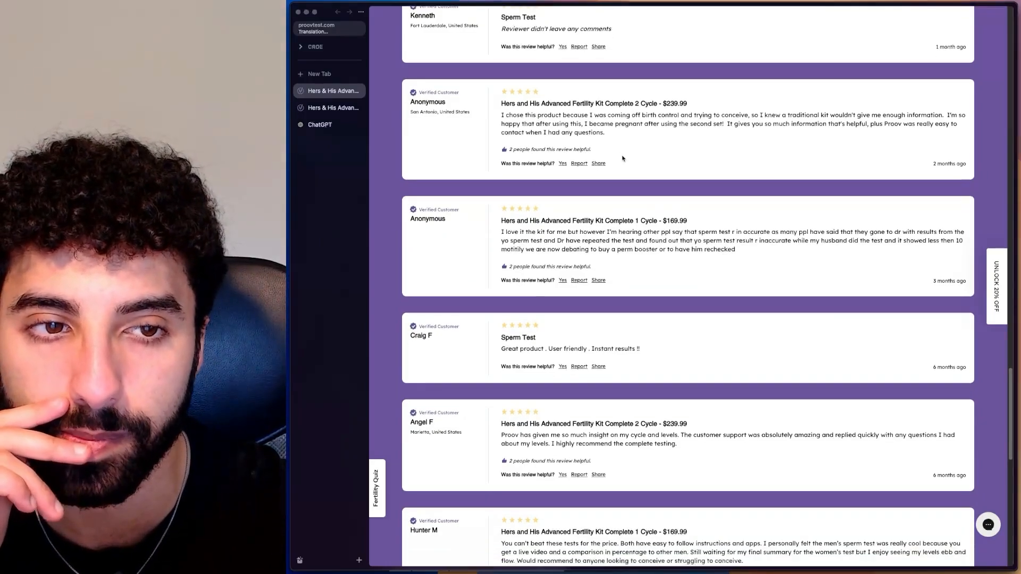
pyautogui.scroll(-1, 557, 149)
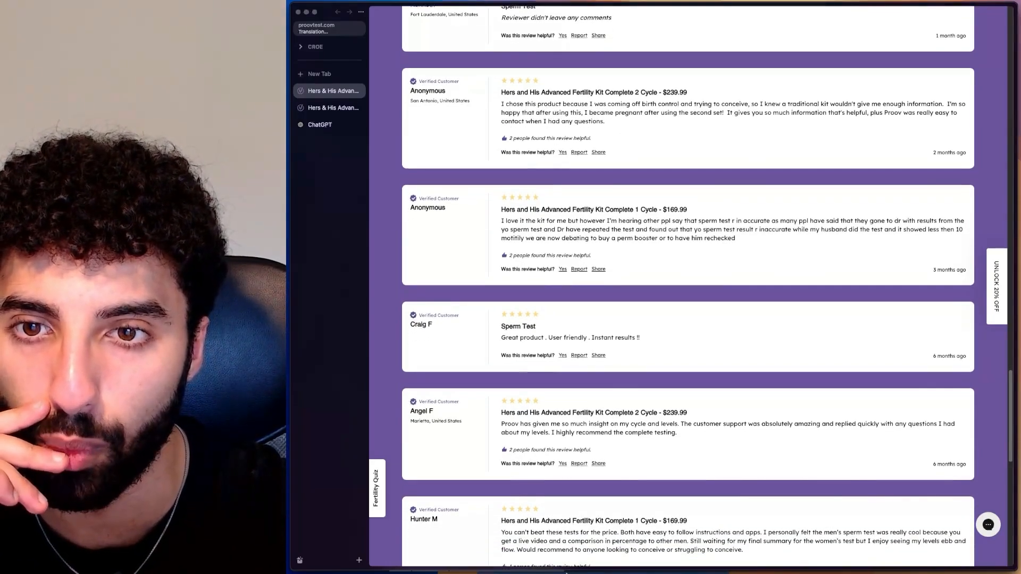
pyautogui.moveTo(565, 561)
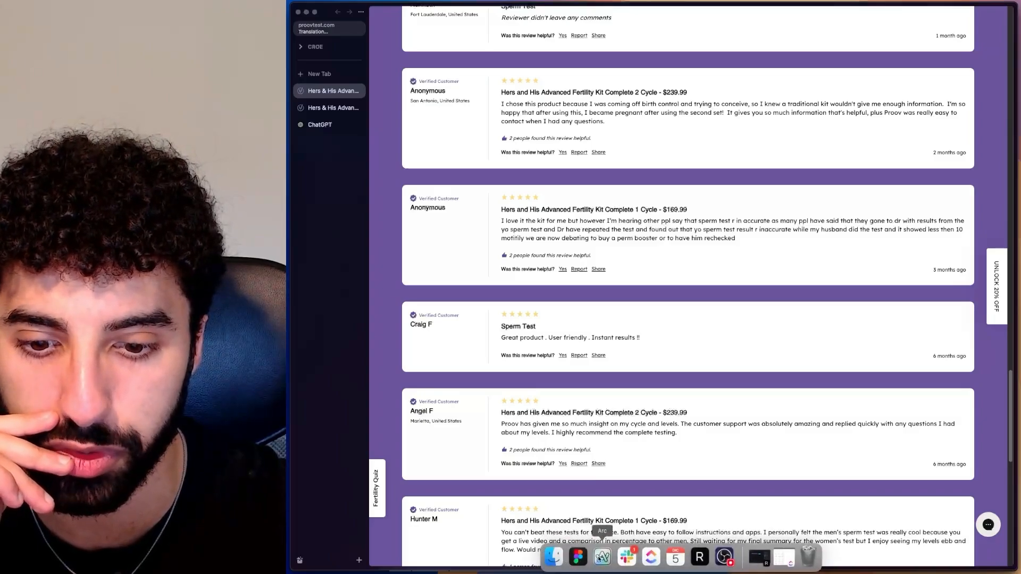
pyautogui.click(578, 557)
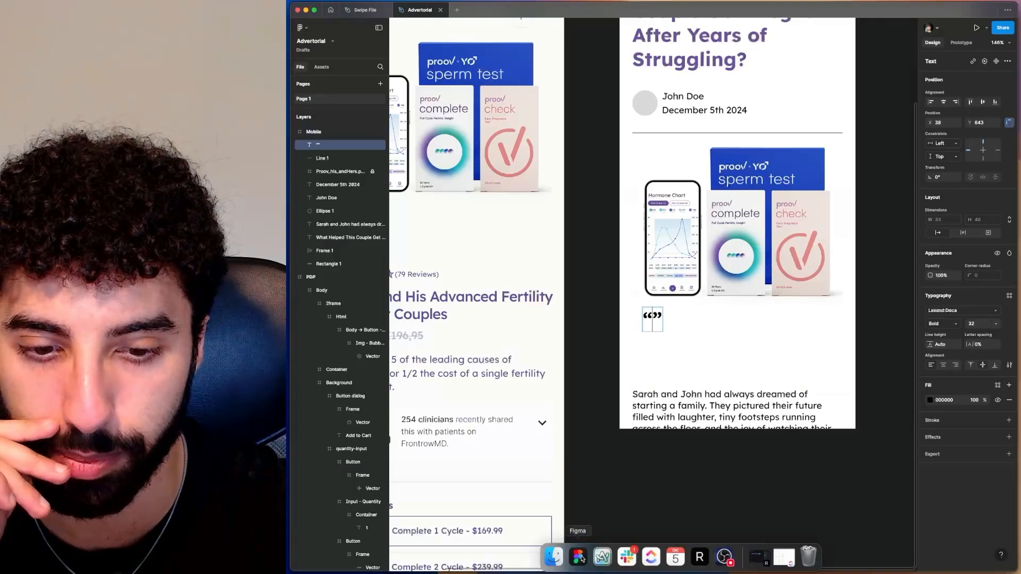
pyautogui.scroll(3, 769, 301)
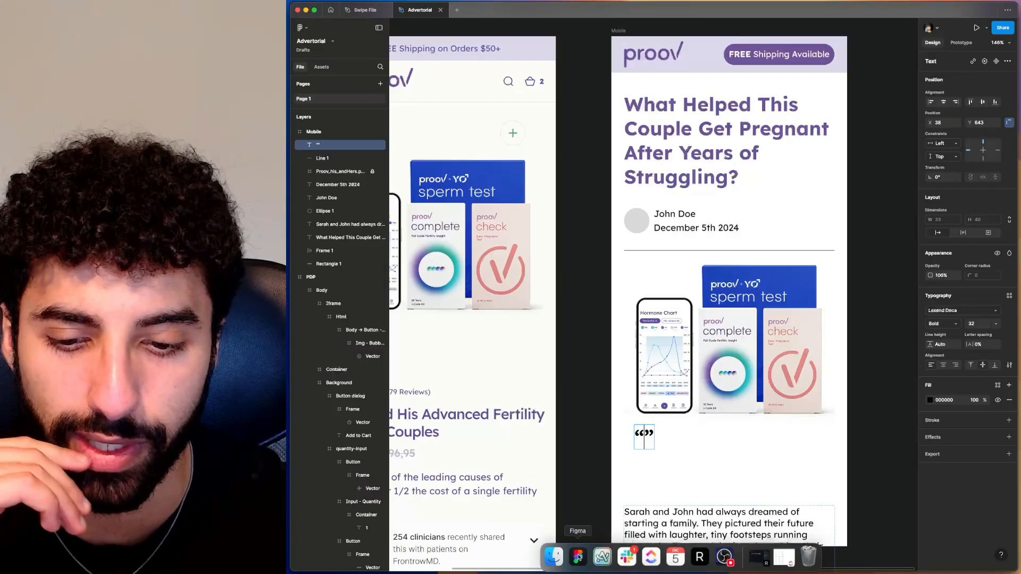
pyautogui.click(605, 557)
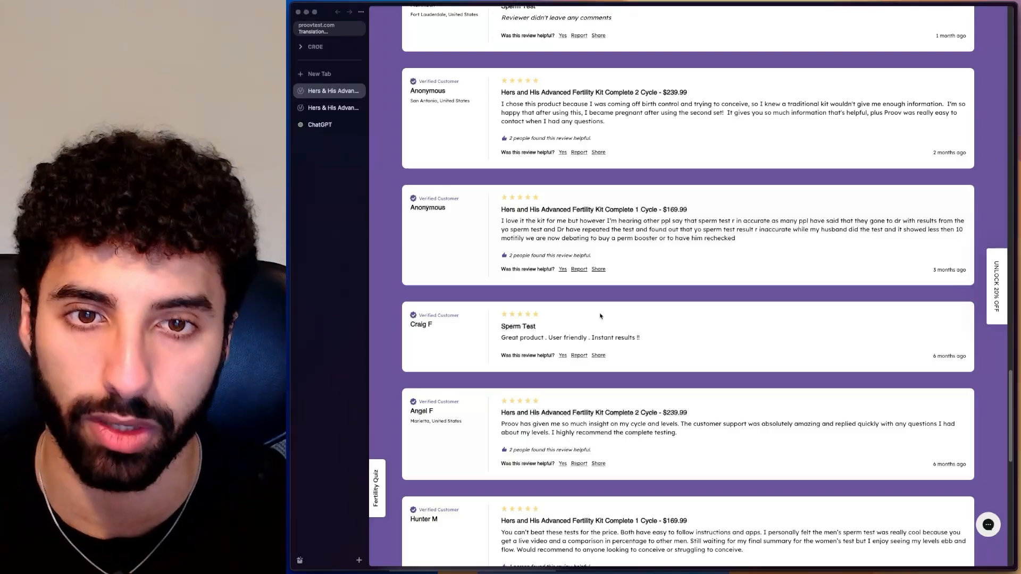
pyautogui.scroll(3, 601, 316)
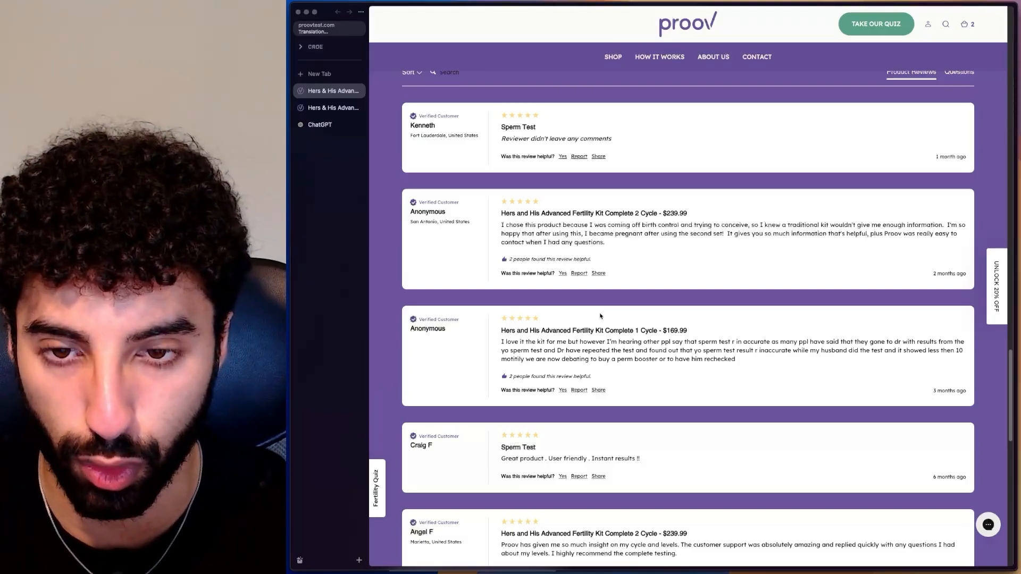
pyautogui.scroll(-1, 586, 243)
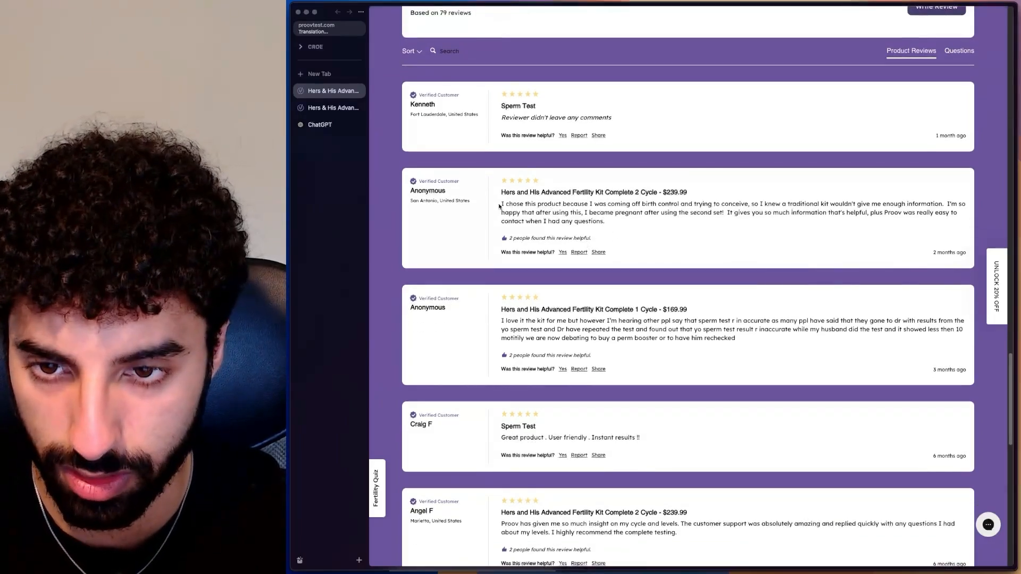
# Copy the review excerpt from "I chose this product because" through "the second set!" and paste it between the quotation marks in Figma.
pyautogui.moveTo(500, 207); pyautogui.dragTo(703, 214)
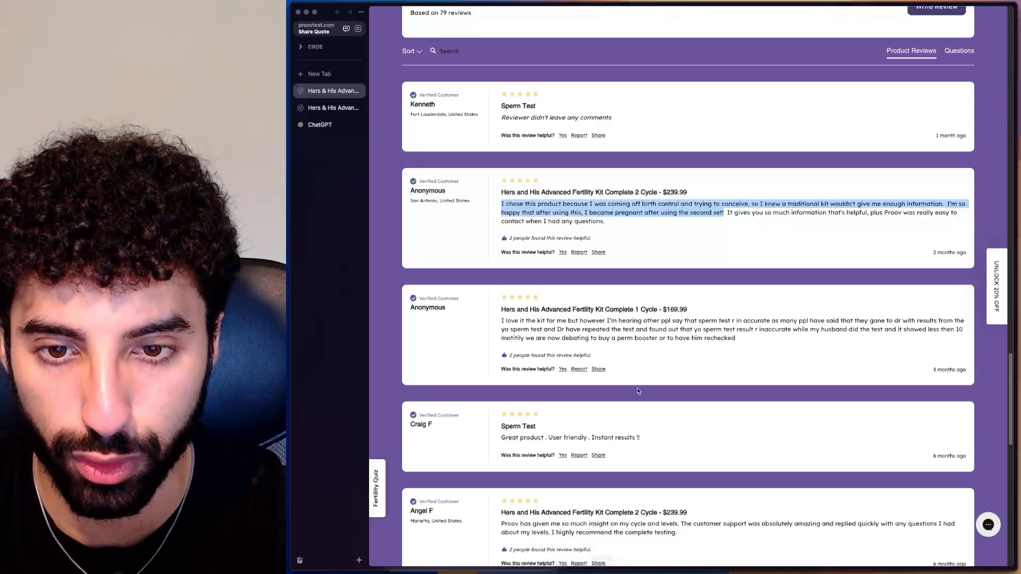
pyautogui.click(578, 568)
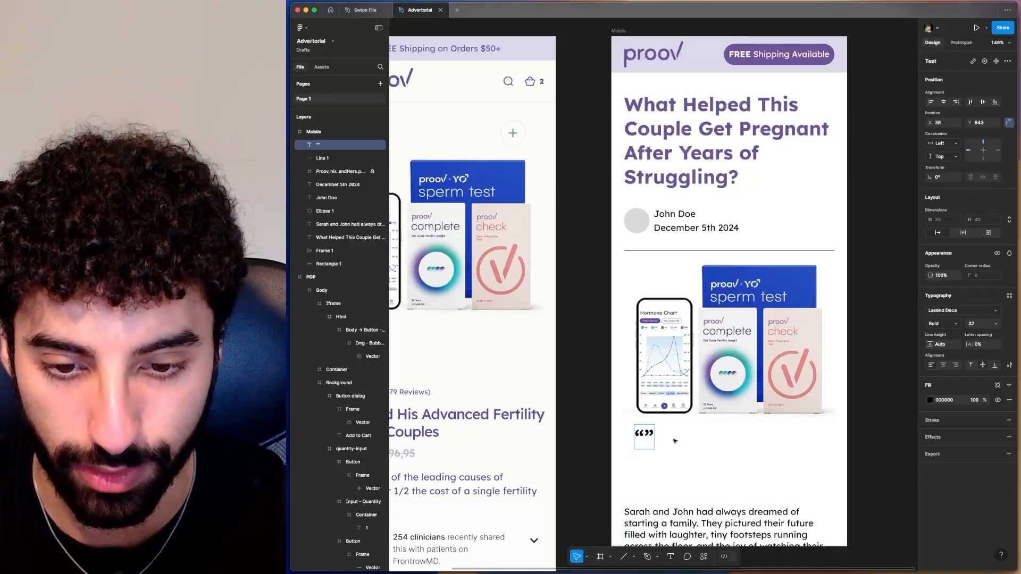
pyautogui.press('super+v')
# Narrow the review quote's text box to a width of 174 so its text wraps onto several lines.
pyautogui.scroll(-10, 701, 467)
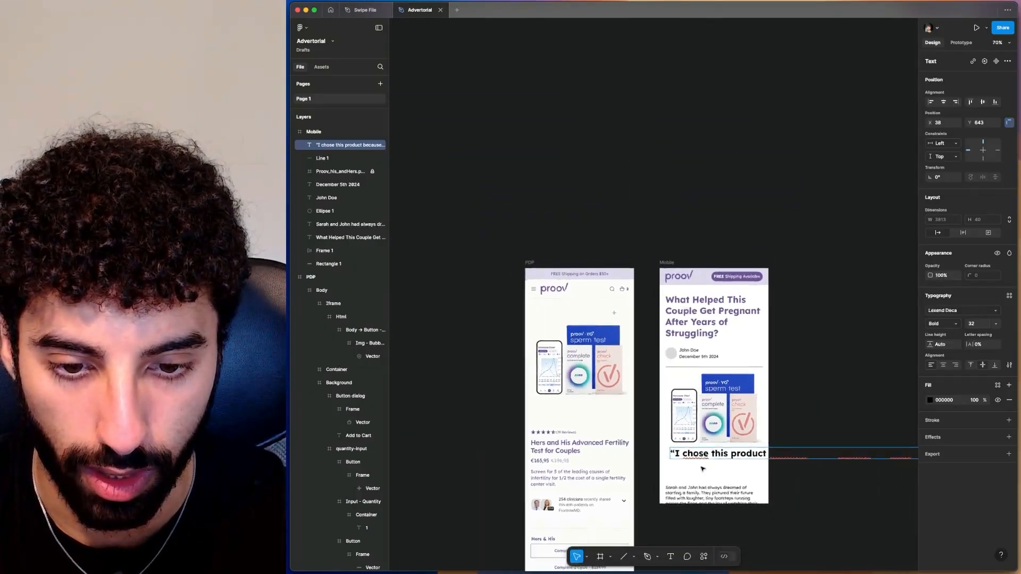
pyautogui.scroll(-2, 826, 466)
pyautogui.hscroll(5, 826, 466)
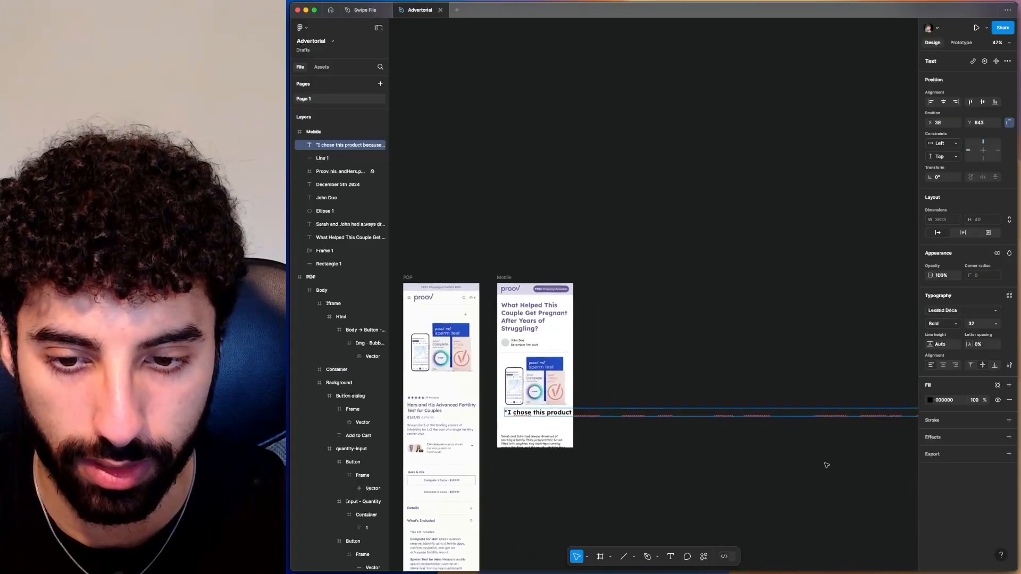
pyautogui.scroll(-5, 827, 465)
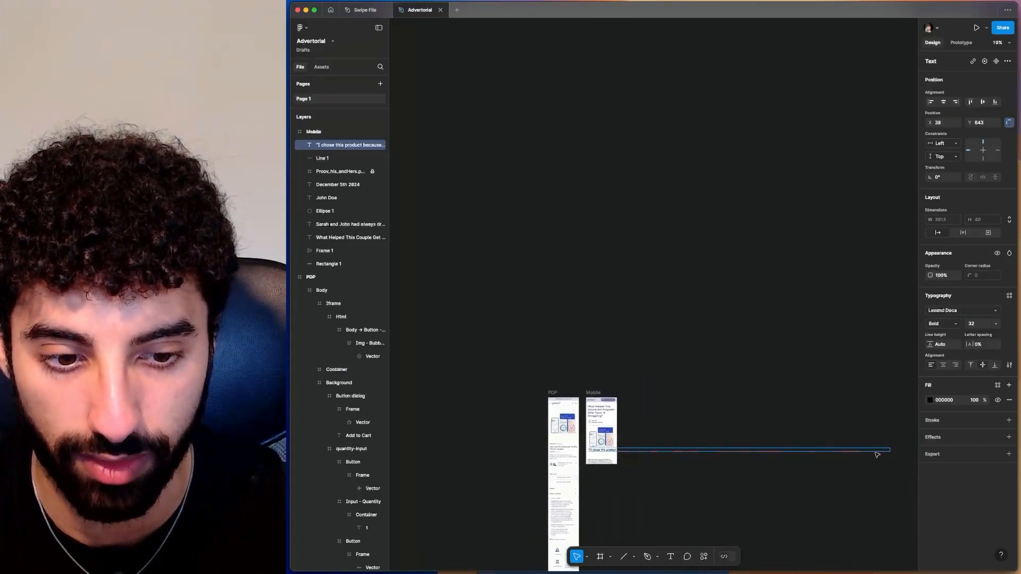
pyautogui.moveTo(890, 449); pyautogui.dragTo(606, 450)
pyautogui.scroll(10, 607, 450)
pyautogui.scroll(2, 606, 450)
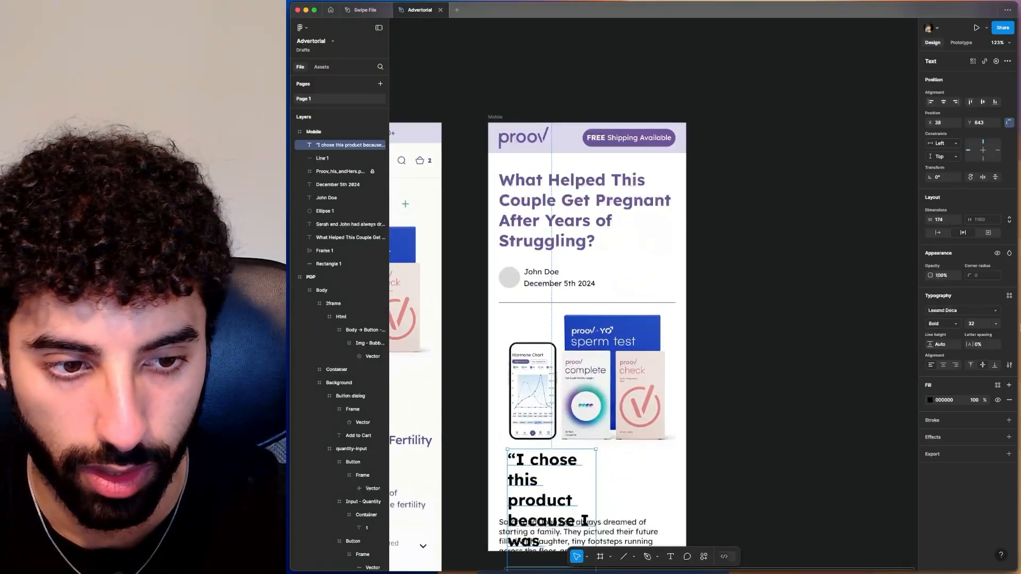
# Set the review quote's font size to 12 and move it directly beneath the product image, at X 20, Y 627.
pyautogui.click(986, 325)
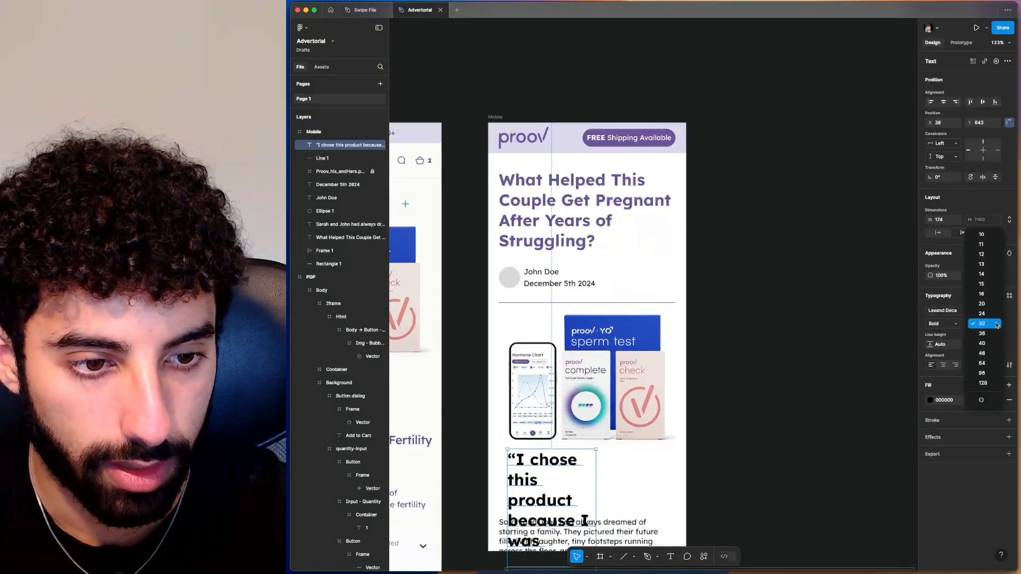
pyautogui.click(984, 255)
pyautogui.scroll(-6, 633, 462)
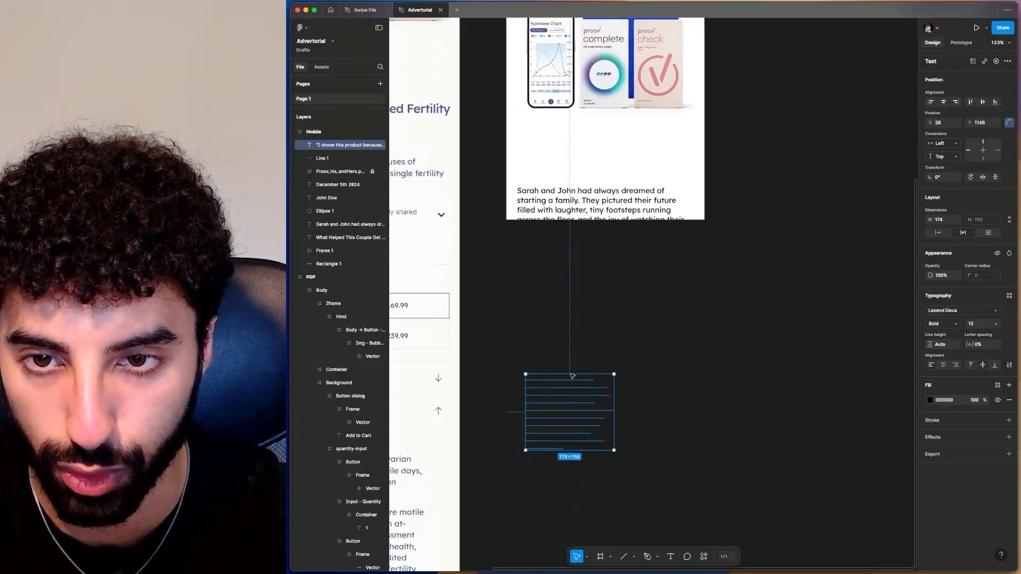
pyautogui.moveTo(572, 377); pyautogui.dragTo(564, 113)
pyautogui.scroll(3, 564, 113)
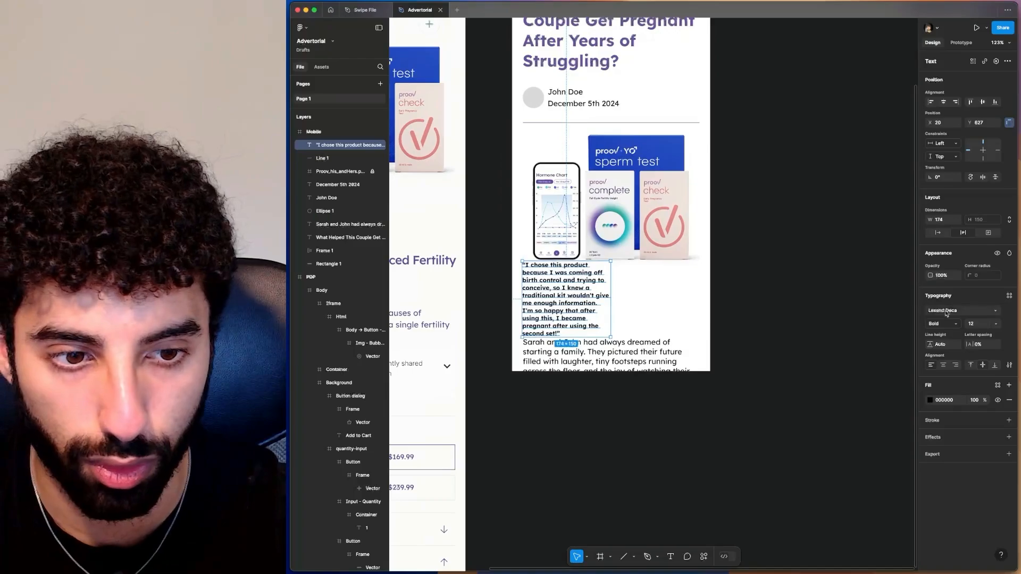
# Set the review quote's weight to Regular, widen its text box to 349 and place it at X 20, Y 646.
pyautogui.click(943, 324)
pyautogui.click(944, 295)
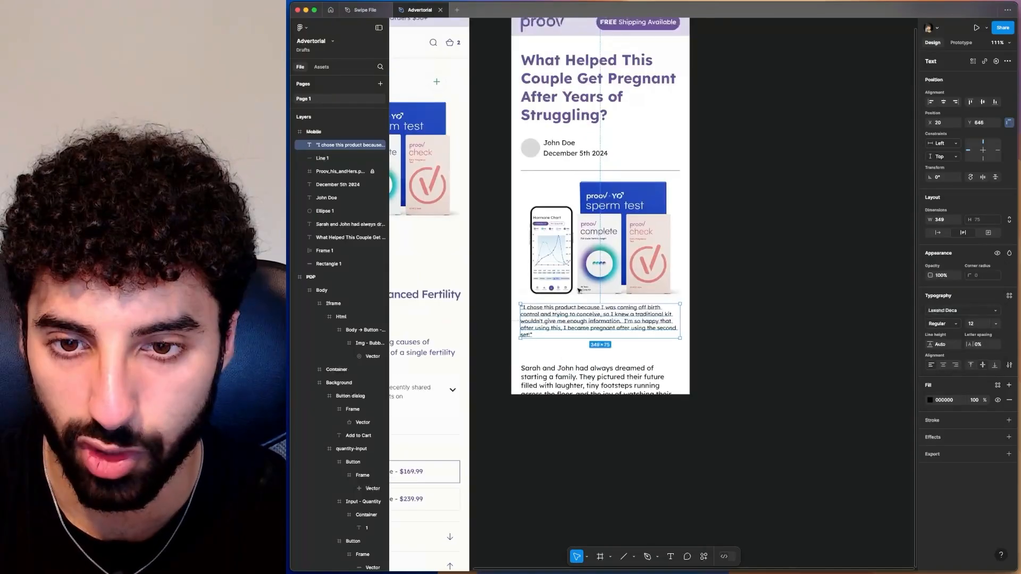
pyautogui.hscroll(-3, 579, 290)
pyautogui.scroll(10, 579, 290)
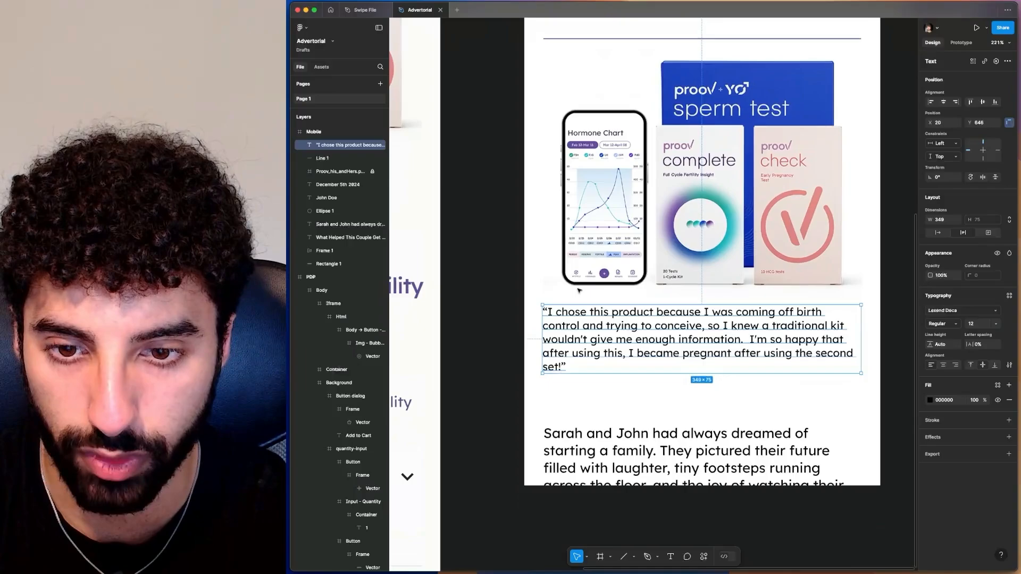
pyautogui.scroll(-10, 578, 290)
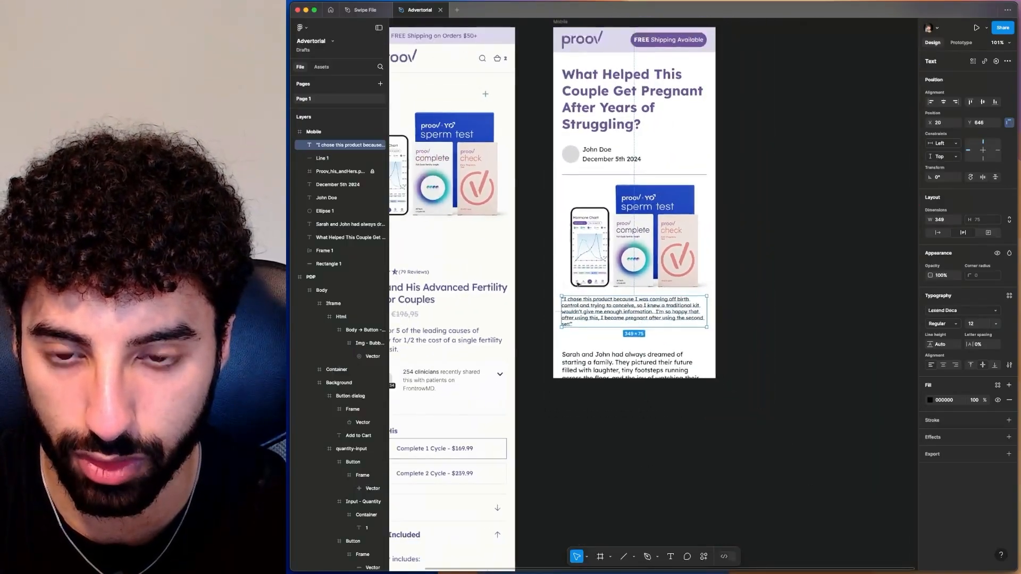
# Draw a rectangle about 352 × 96 over the review quote and send it behind the text.
pyautogui.click(612, 558)
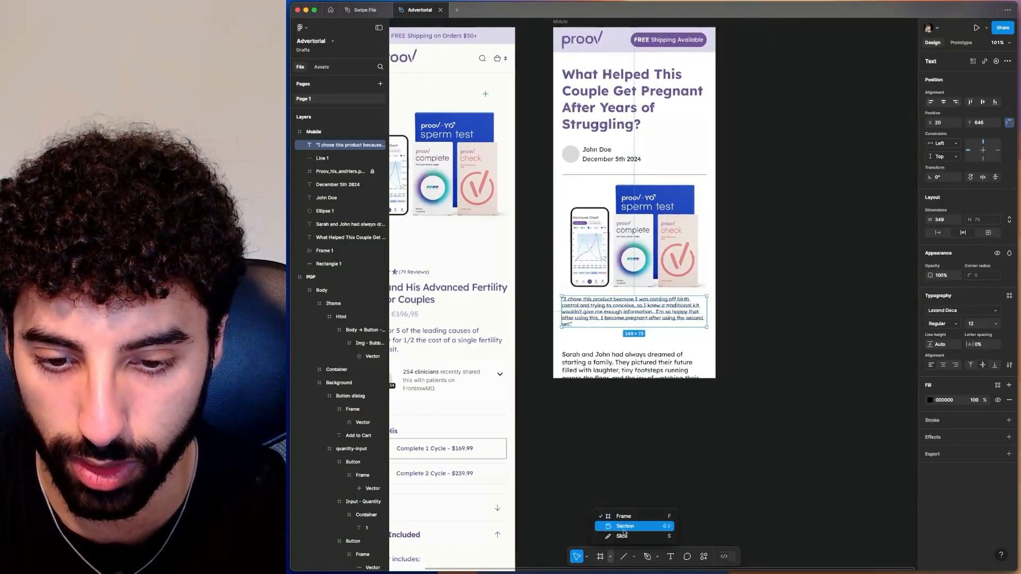
pyautogui.click(624, 557)
pyautogui.click(635, 557)
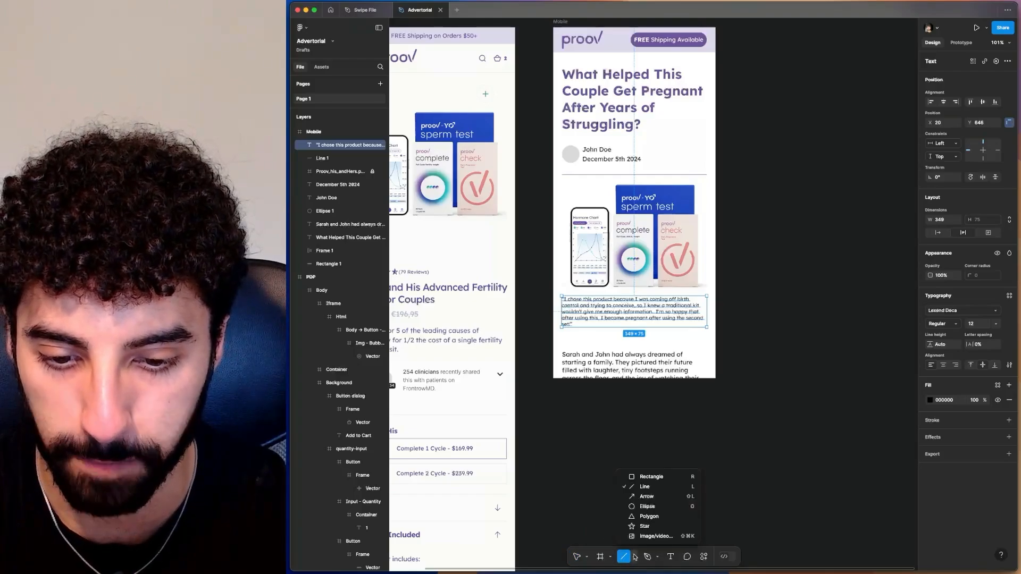
pyautogui.click(651, 477)
pyautogui.moveTo(560, 293); pyautogui.dragTo(707, 332)
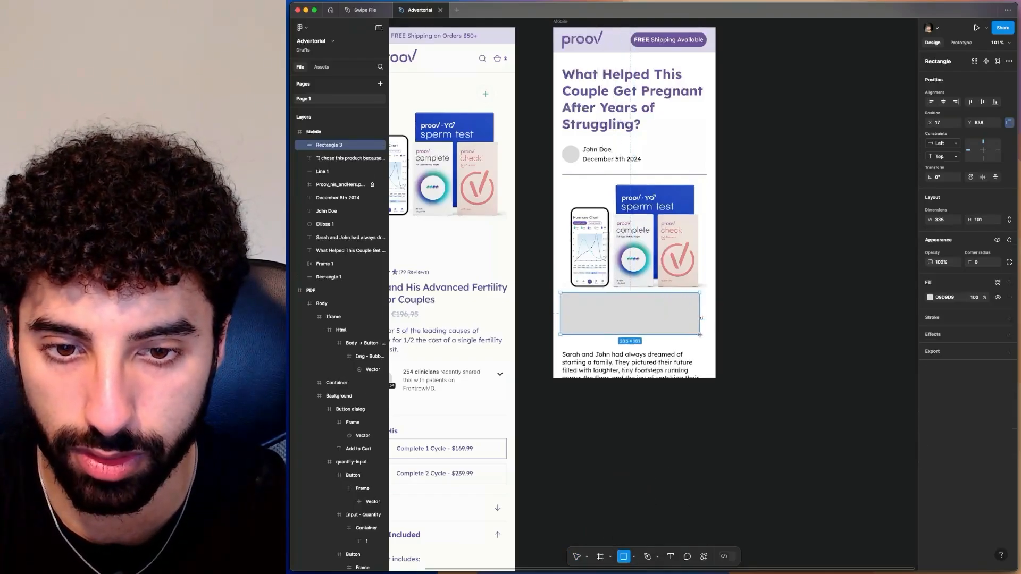
pyautogui.rightClick(690, 308)
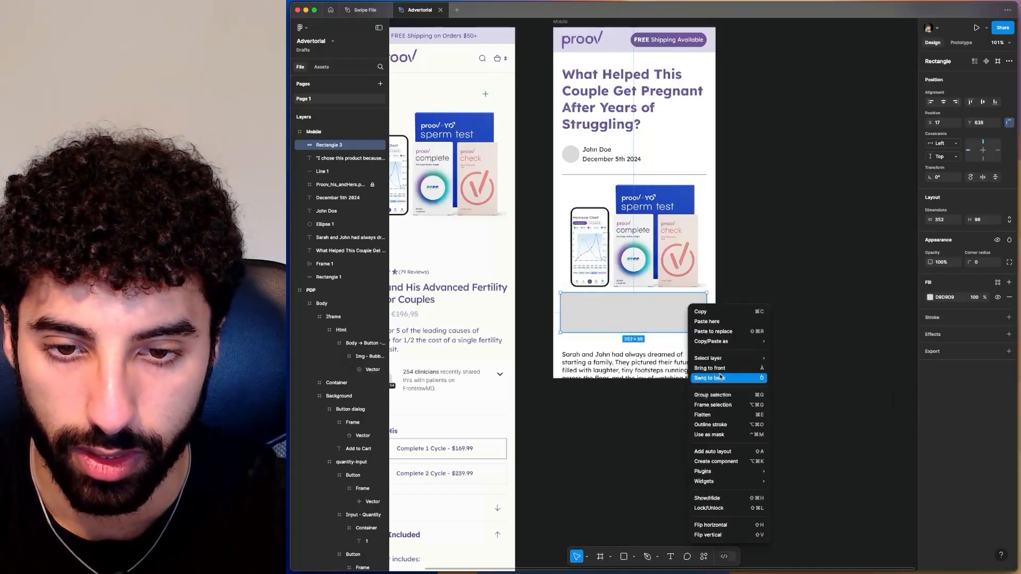
pyautogui.click(710, 378)
# Resize the background rectangle to 348 wide at X 21, and inset the quote text at X 29, Y 649 with a width of 332.
pyautogui.click(648, 313)
pyautogui.click(691, 330)
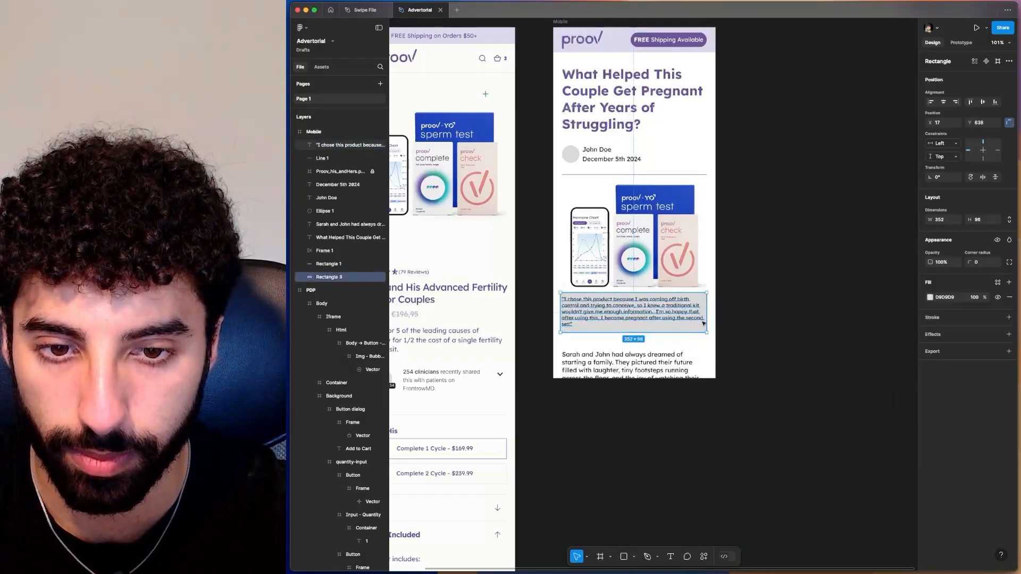
pyautogui.moveTo(707, 321); pyautogui.dragTo(707, 321)
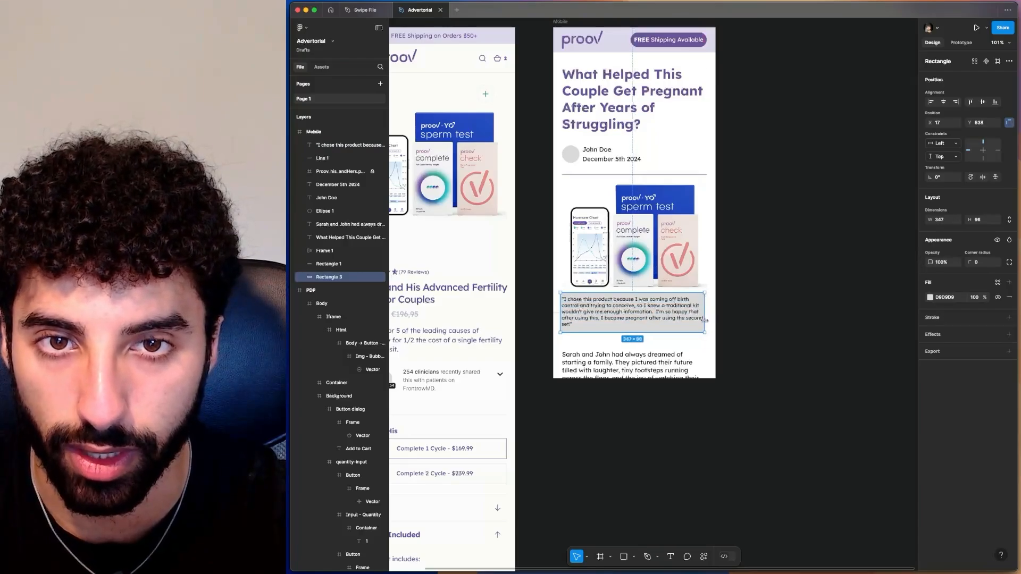
pyautogui.moveTo(559, 310); pyautogui.dragTo(585, 308)
pyautogui.click(581, 307)
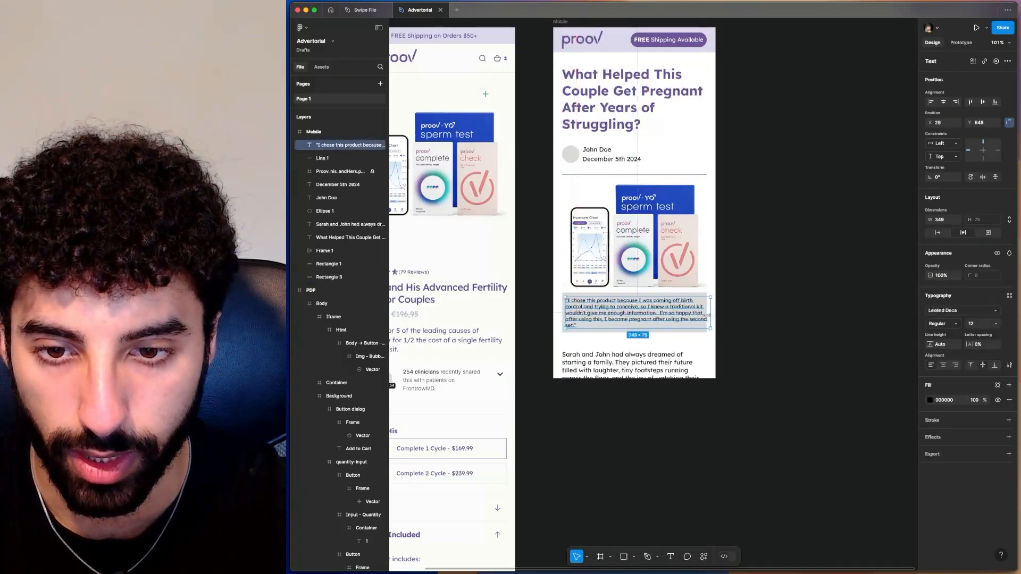
pyautogui.moveTo(708, 315); pyautogui.dragTo(706, 315)
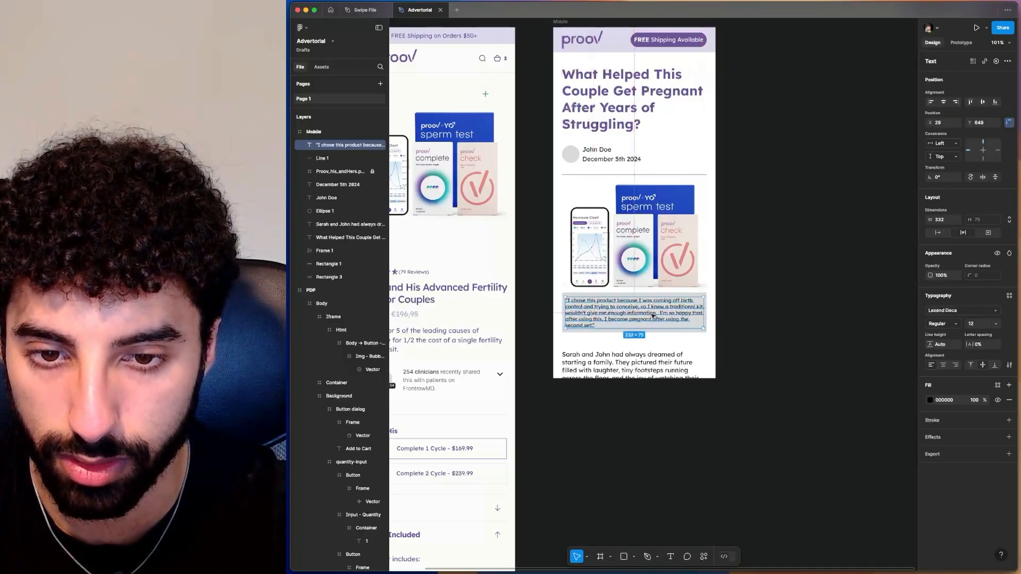
# Fill the quote's background rectangle with the lilac DDD8EC sampled from the header banner.
pyautogui.click(697, 294)
pyautogui.click(930, 298)
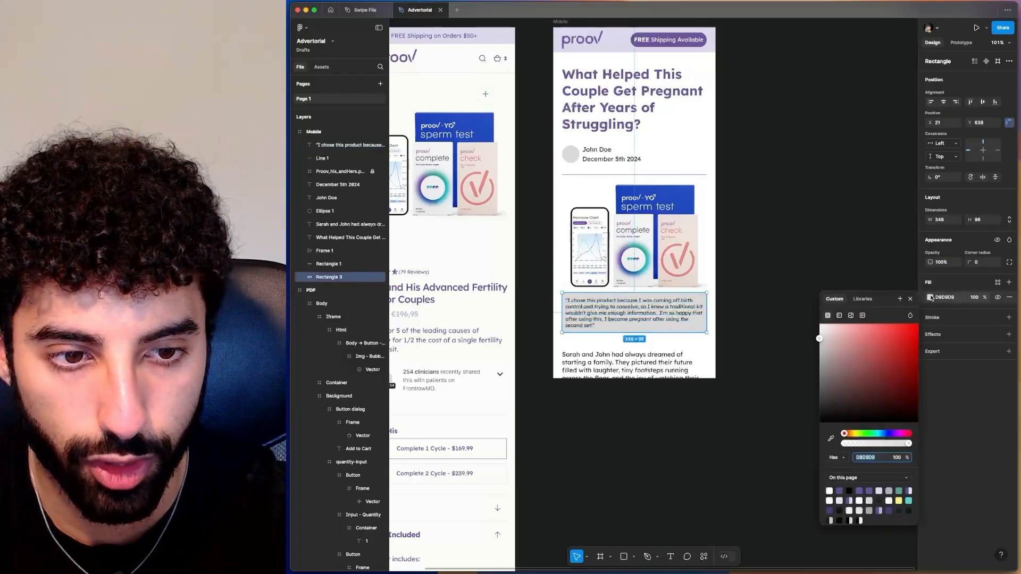
pyautogui.click(830, 436)
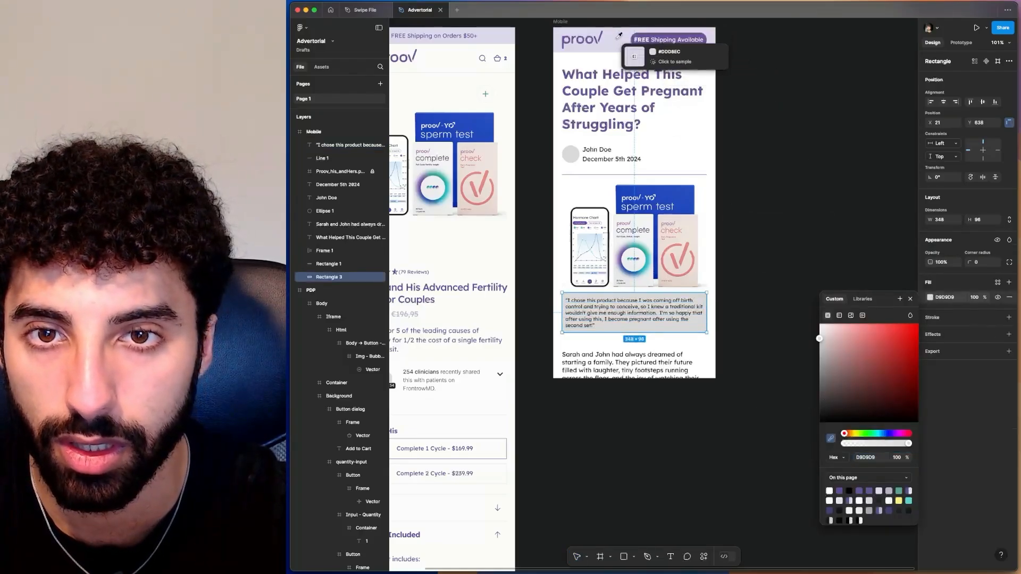
pyautogui.click(652, 40)
# Round the quote background's corners, trying radii of 25 and 15 before settling on 10.
pyautogui.scroll(5, 613, 299)
pyautogui.click(981, 262)
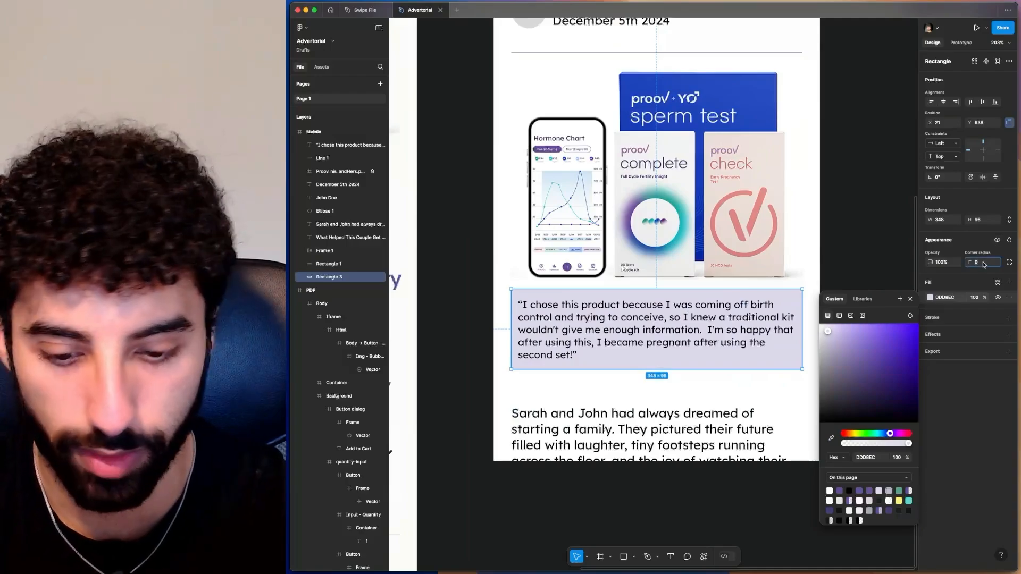
pyautogui.write('25')
pyautogui.press('Return')
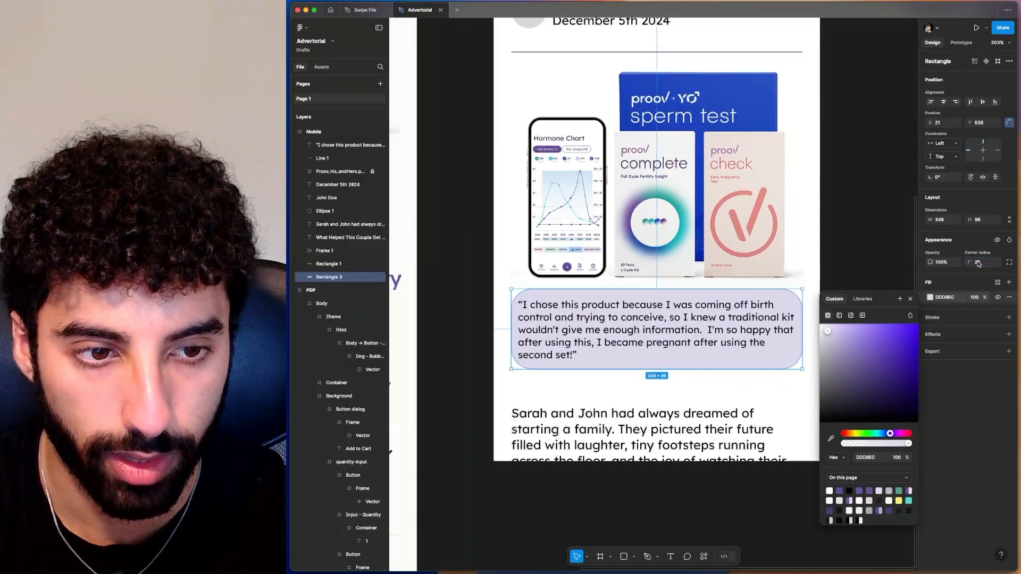
pyautogui.write('15')
pyautogui.press('Return')
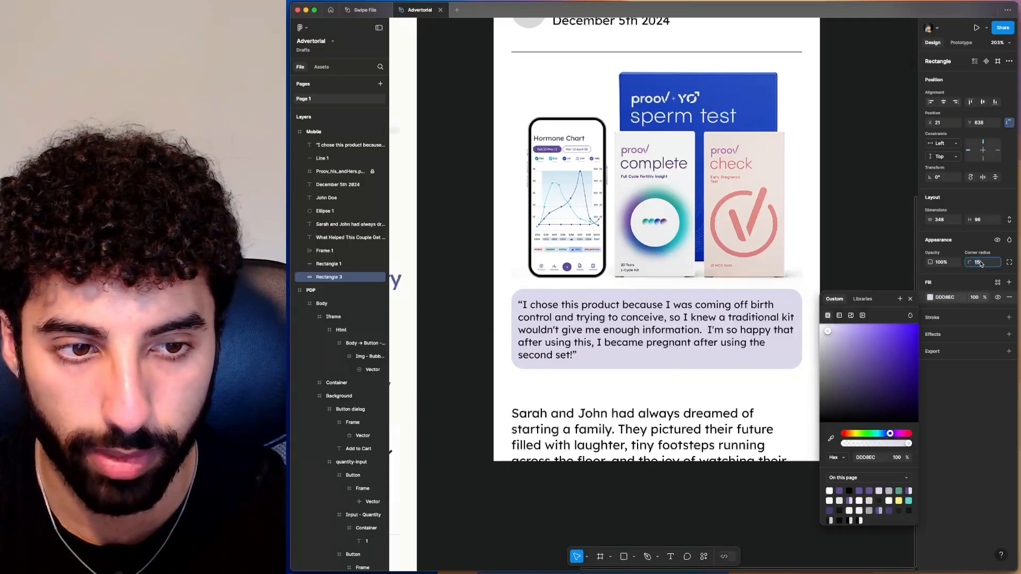
pyautogui.write('10')
pyautogui.press('Return')
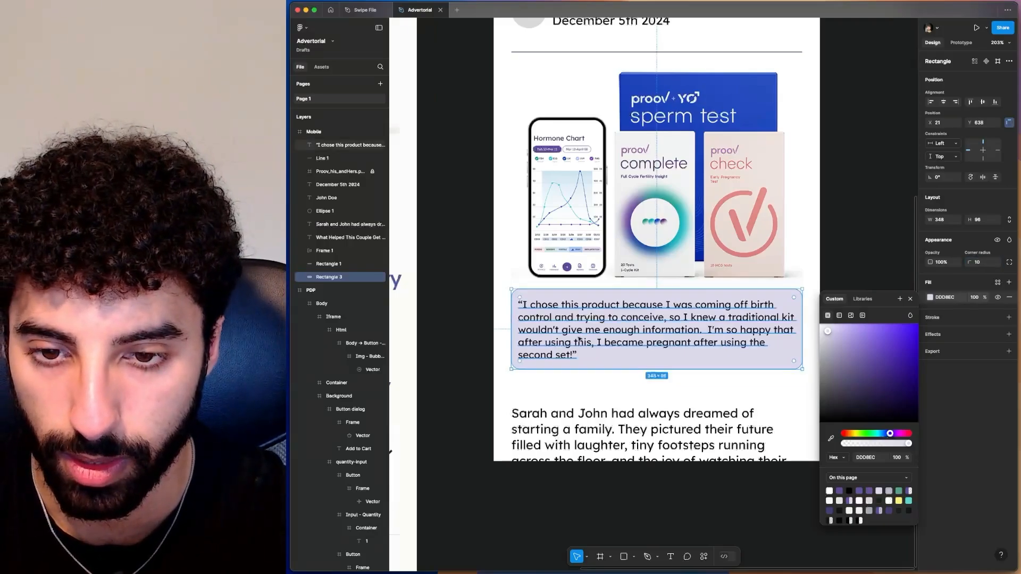
# Recolor the review quote text with the purple sampled from the headline.
pyautogui.doubleClick(580, 341)
pyautogui.press('Escape')
pyautogui.scroll(-5, 689, 305)
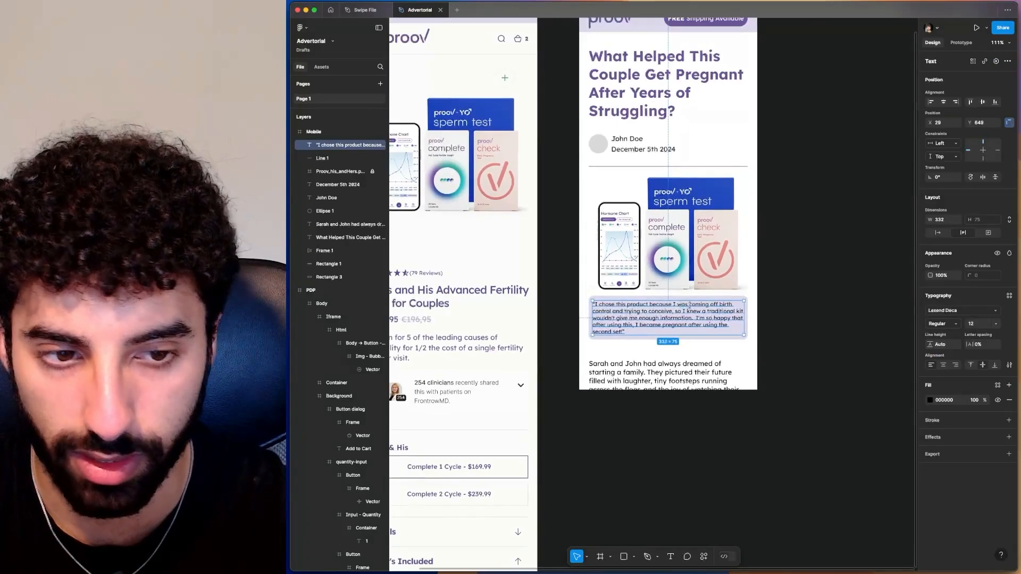
pyautogui.scroll(5, 854, 320)
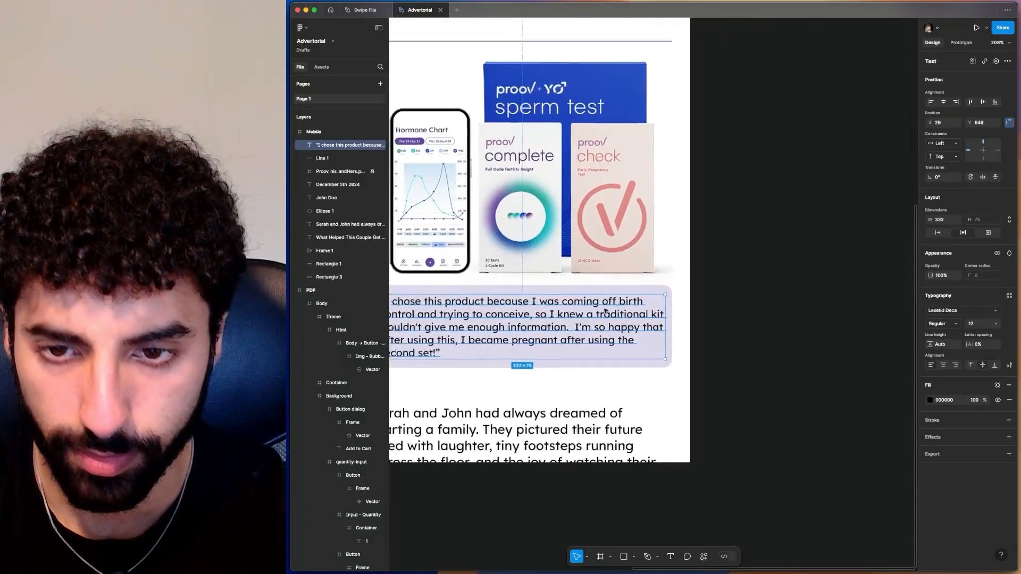
pyautogui.scroll(2, 604, 314)
pyautogui.hscroll(-2, 604, 314)
pyautogui.scroll(-4, 605, 311)
pyautogui.click(930, 400)
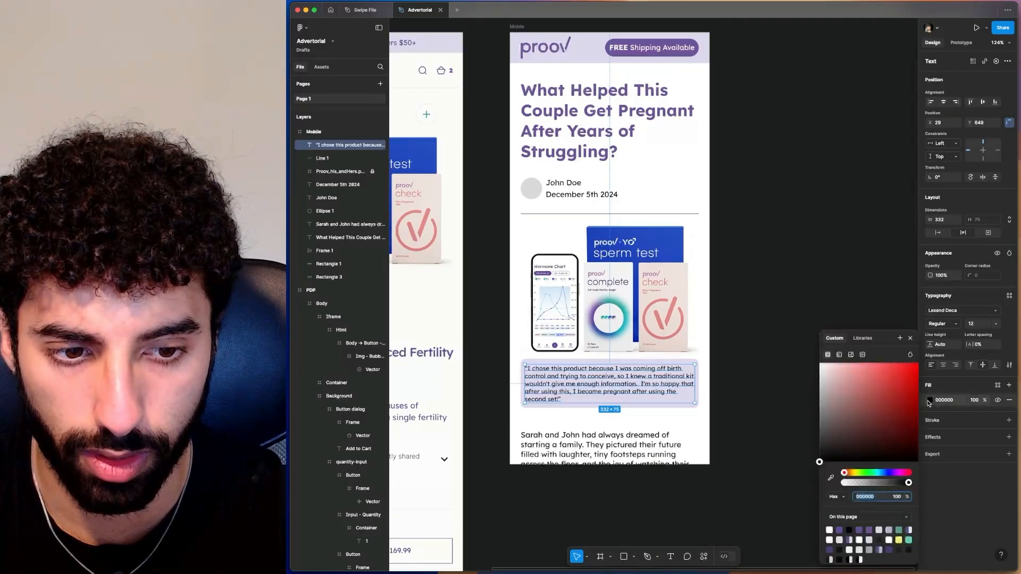
pyautogui.click(831, 479)
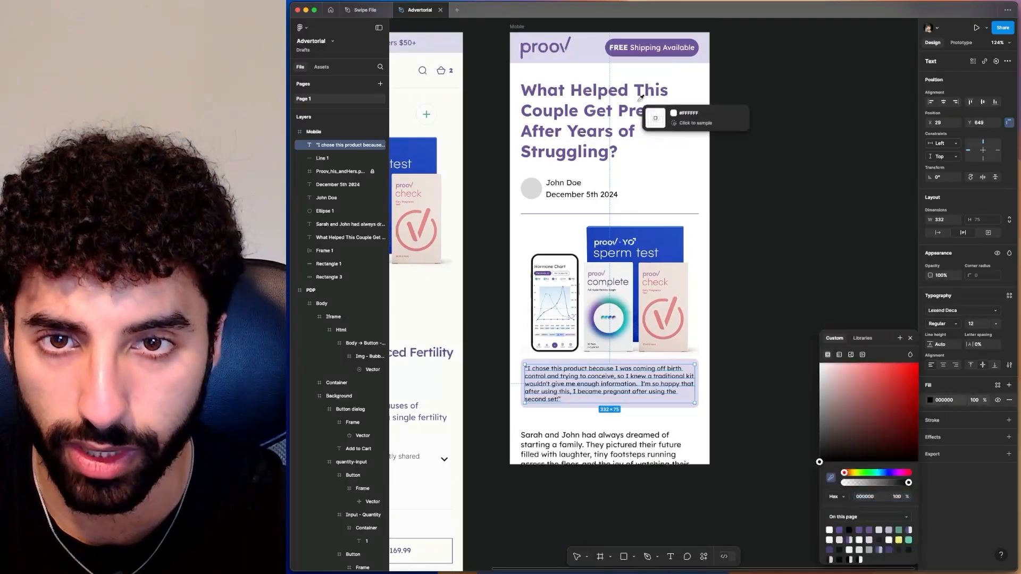
pyautogui.click(598, 97)
pyautogui.click(821, 191)
# Set the review quote's font weight to SemiBold.
pyautogui.scroll(5, 618, 354)
pyautogui.scroll(-1, 618, 352)
pyautogui.hscroll(-1, 618, 352)
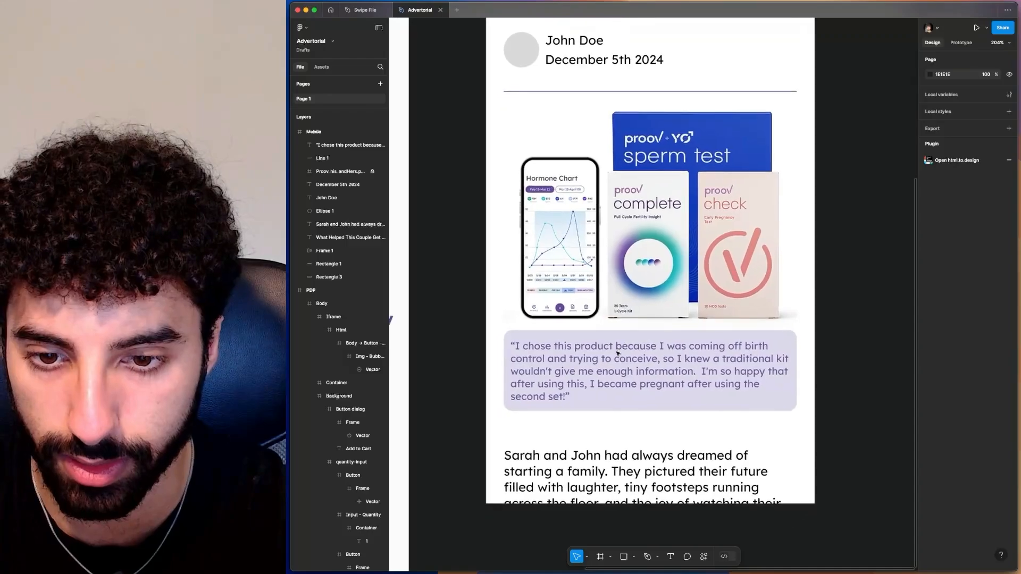
pyautogui.click(618, 352)
pyautogui.click(956, 324)
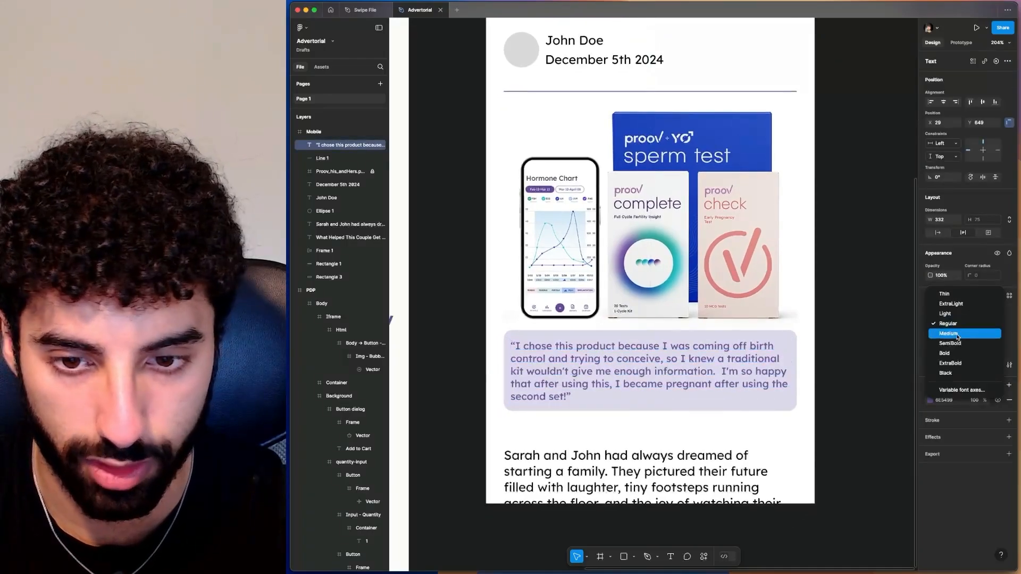
pyautogui.click(956, 344)
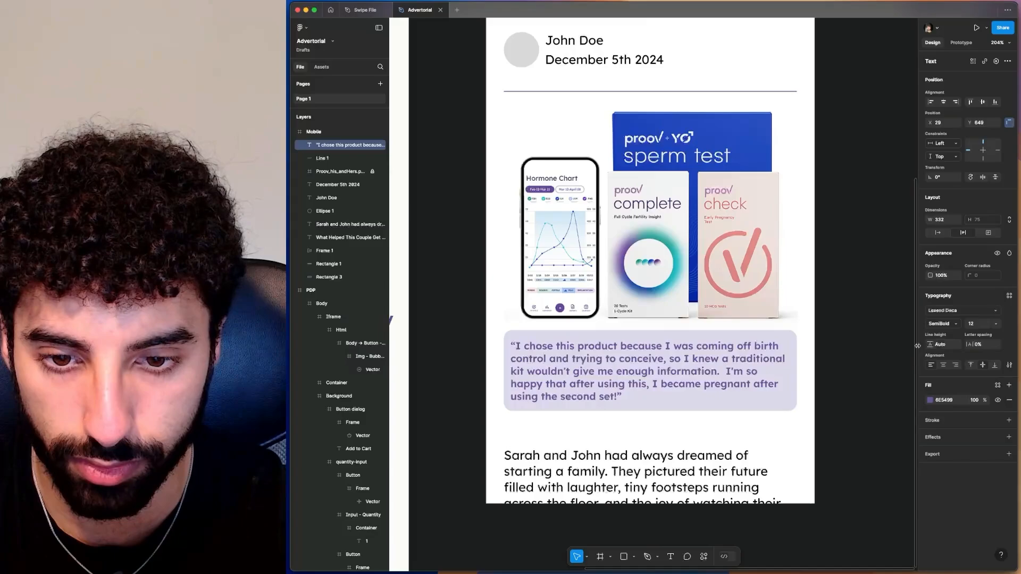
pyautogui.click(872, 369)
# Duplicate the divider line and place the copy between the quote box and the story copy, at X 21, Y 757.
pyautogui.scroll(-5, 872, 369)
pyautogui.scroll(-3, 792, 195)
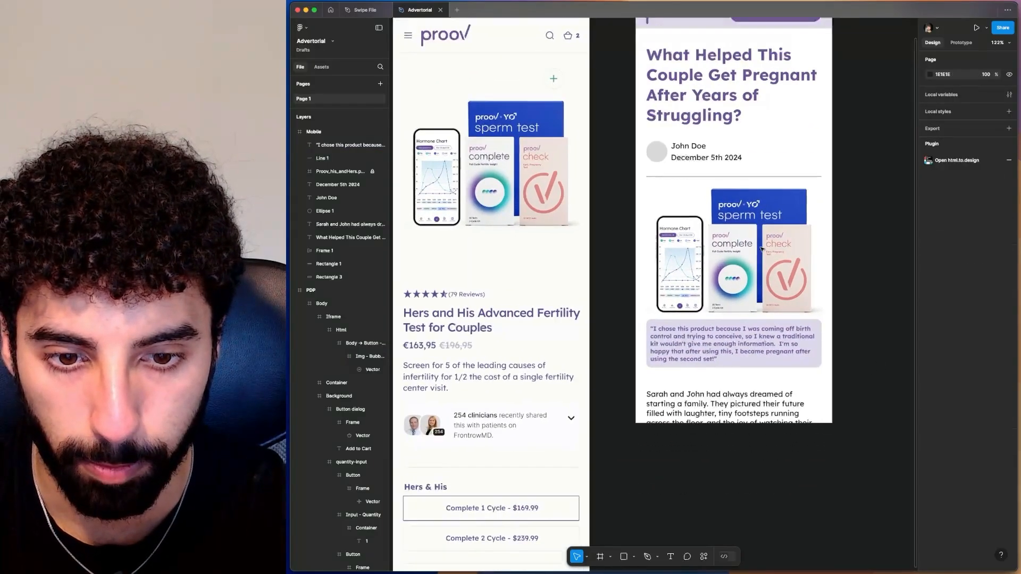
pyautogui.click(668, 129)
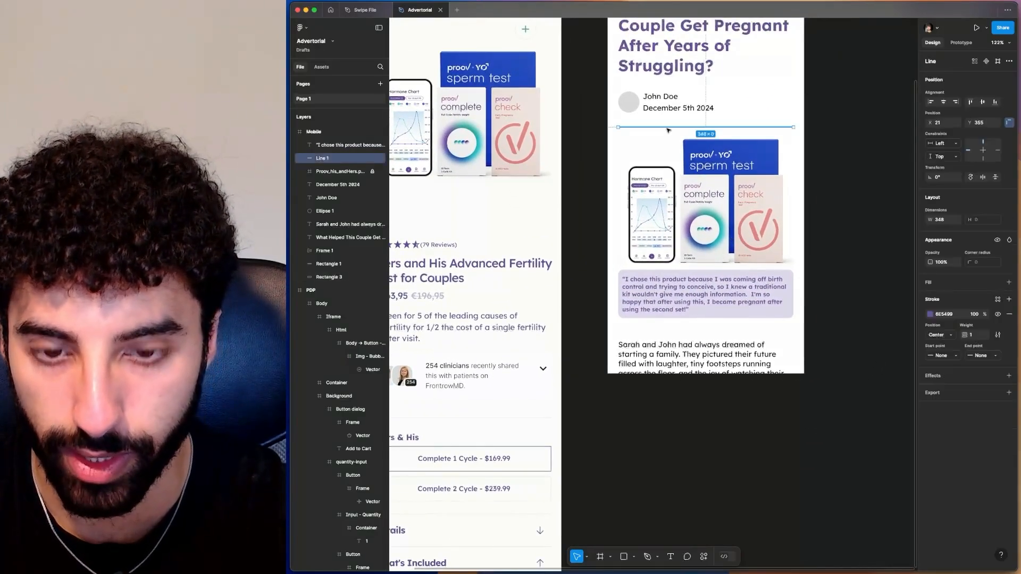
pyautogui.keyDown('alt'); pyautogui.moveTo(682, 128); pyautogui.dragTo(680, 332); pyautogui.keyUp('alt')
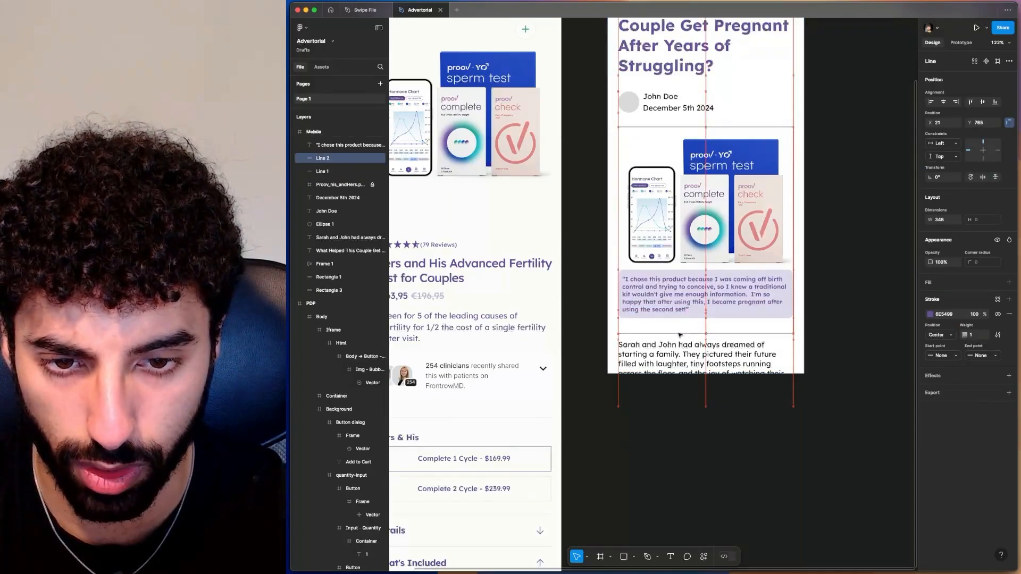
pyautogui.press('Up')
pyautogui.press('Up')
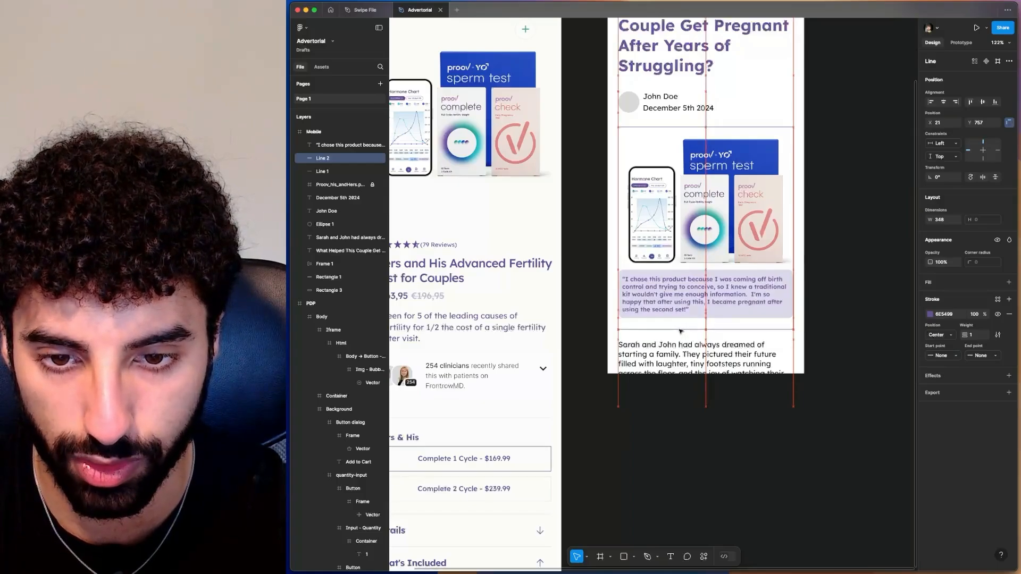
pyautogui.press('Escape')
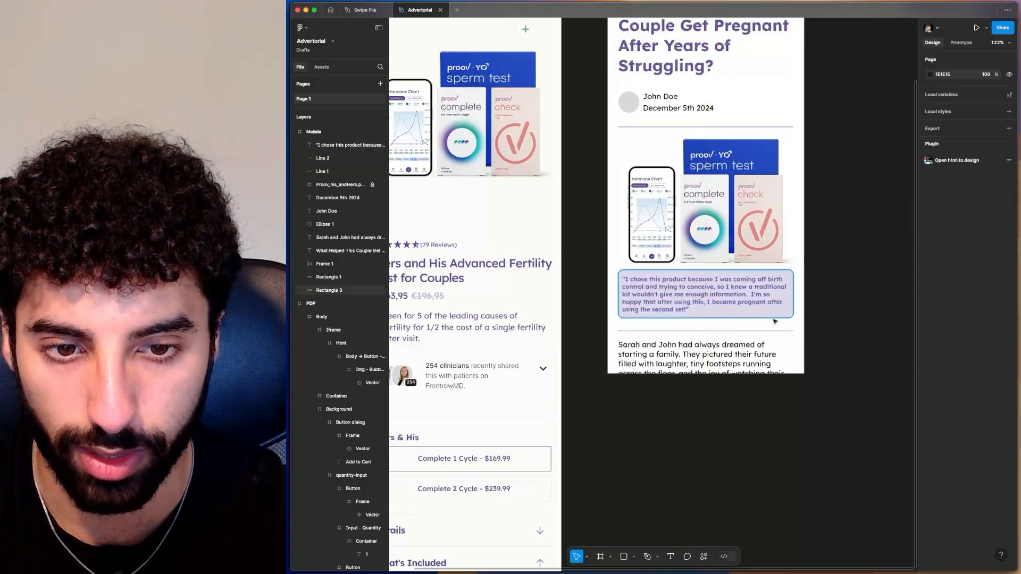
# Move the quote text and its background together slightly lower, between the product image and the second divider.
pyautogui.moveTo(797, 324); pyautogui.dragTo(631, 274)
pyautogui.moveTo(739, 292); pyautogui.dragTo(738, 299)
pyautogui.click(844, 231)
# Duplicate the whole Mobile frame beside the original.
pyautogui.scroll(-5, 844, 232)
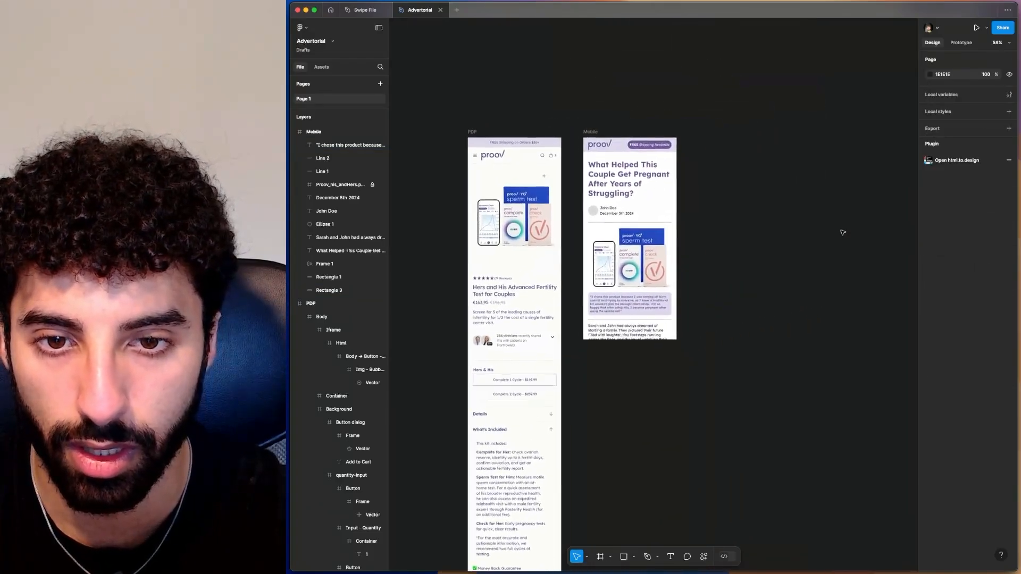
pyautogui.click(594, 135)
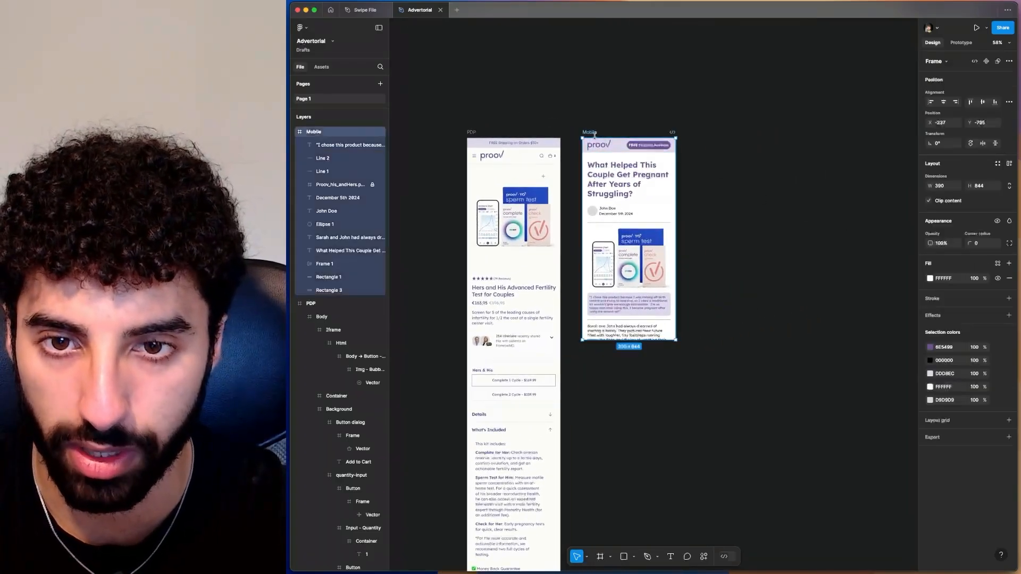
pyautogui.press('super+d')
pyautogui.scroll(4, 731, 159)
pyautogui.scroll(-2, 731, 158)
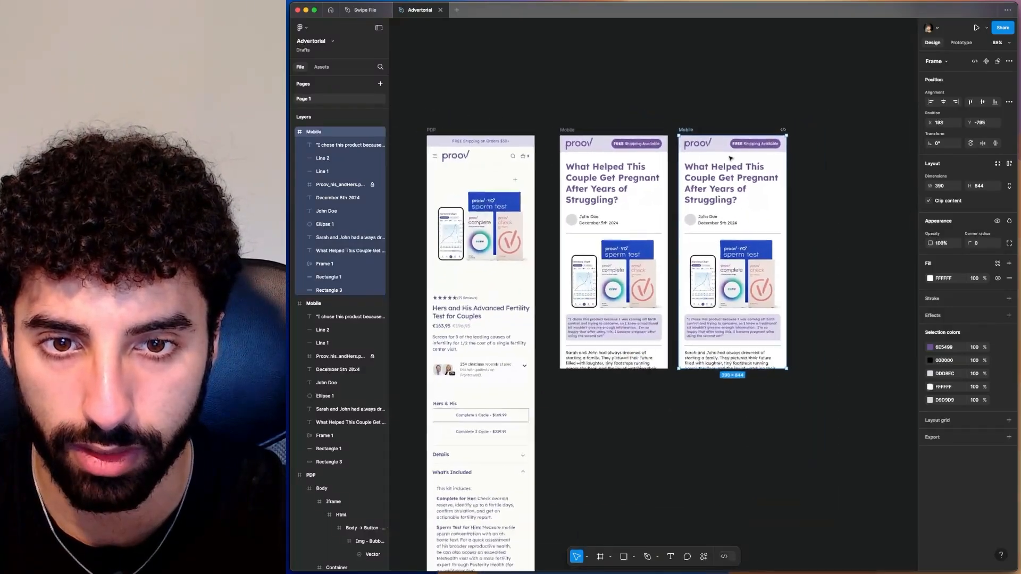
# Delete the review quote and its background rectangle from the duplicated Mobile frame.
pyautogui.scroll(5, 731, 158)
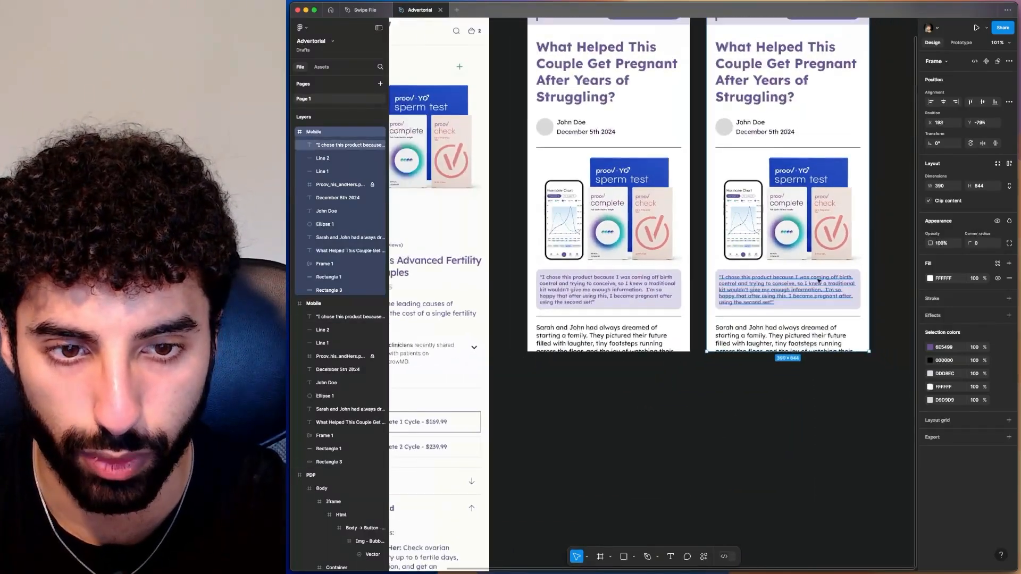
pyautogui.moveTo(866, 312); pyautogui.dragTo(679, 288)
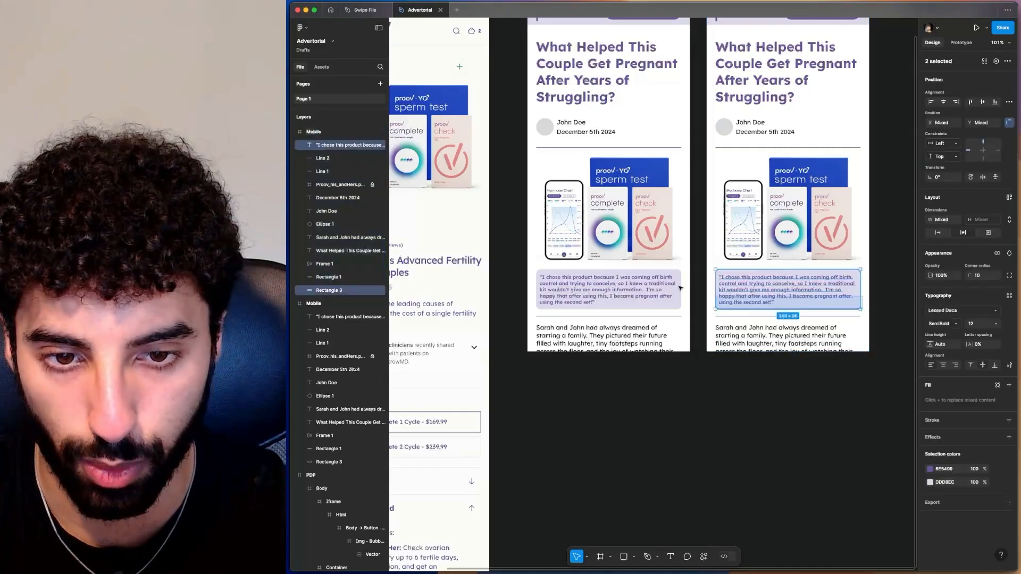
pyautogui.press('Delete')
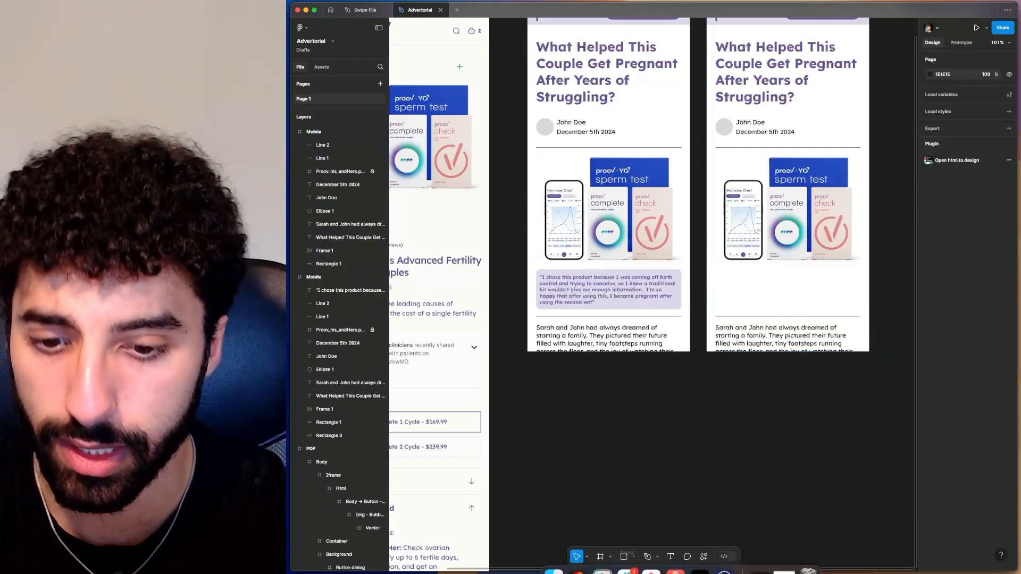
# Switch to the browser and find the "As seen on" press logo section on the Proov product page.
pyautogui.click(602, 557)
pyautogui.scroll(15, 640, 206)
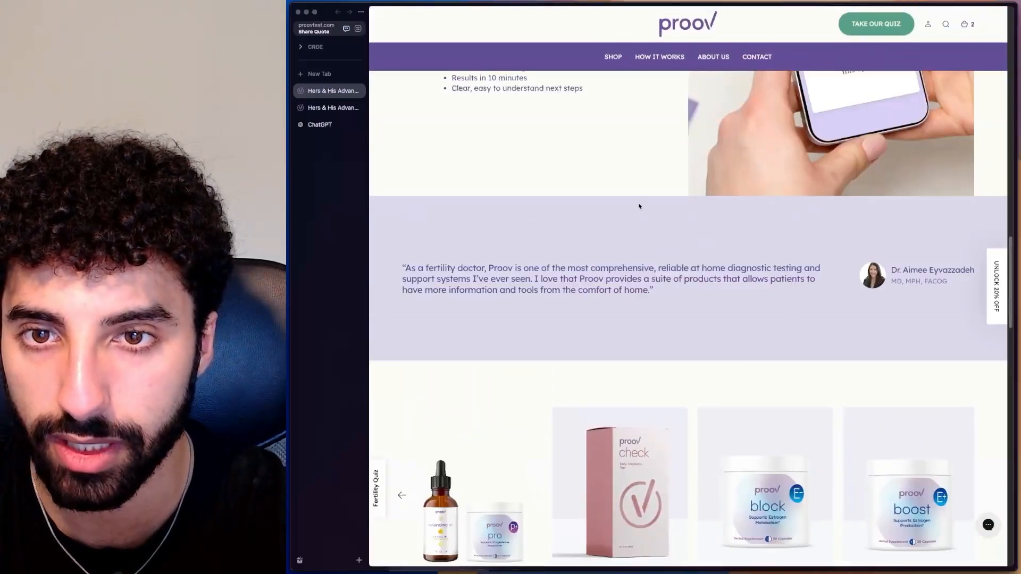
pyautogui.scroll(15, 639, 207)
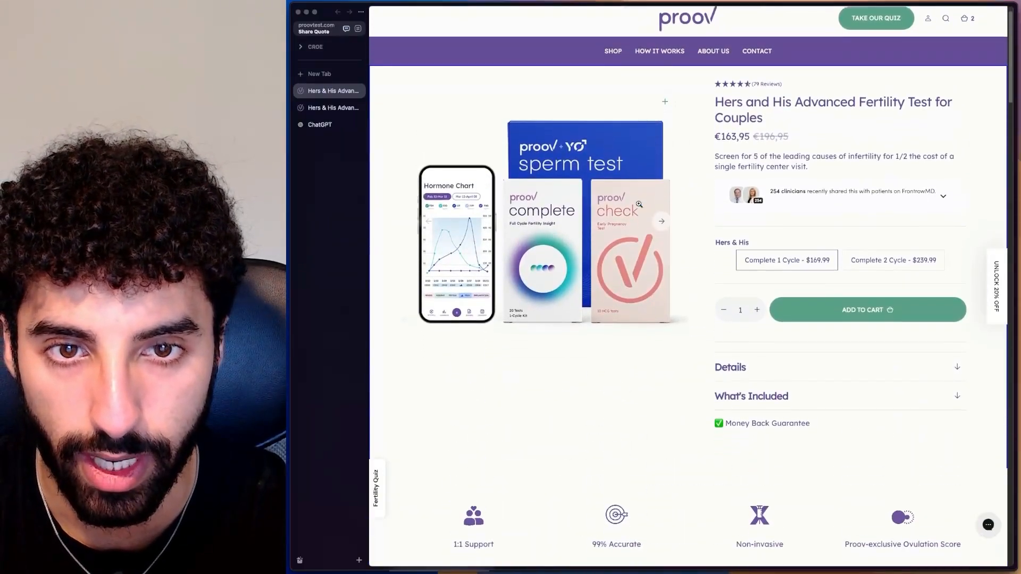
pyautogui.scroll(-8, 639, 205)
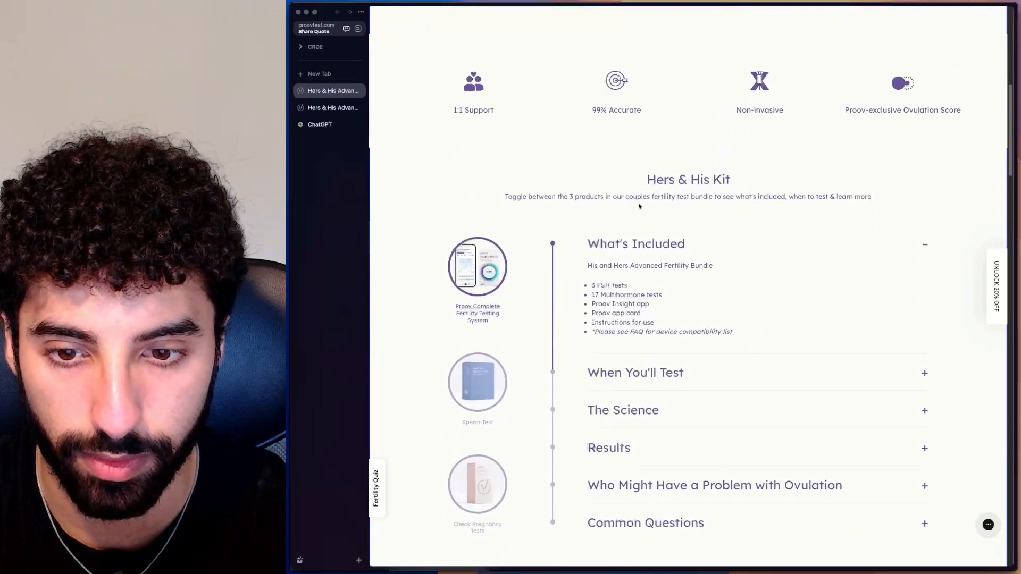
pyautogui.scroll(-8, 640, 206)
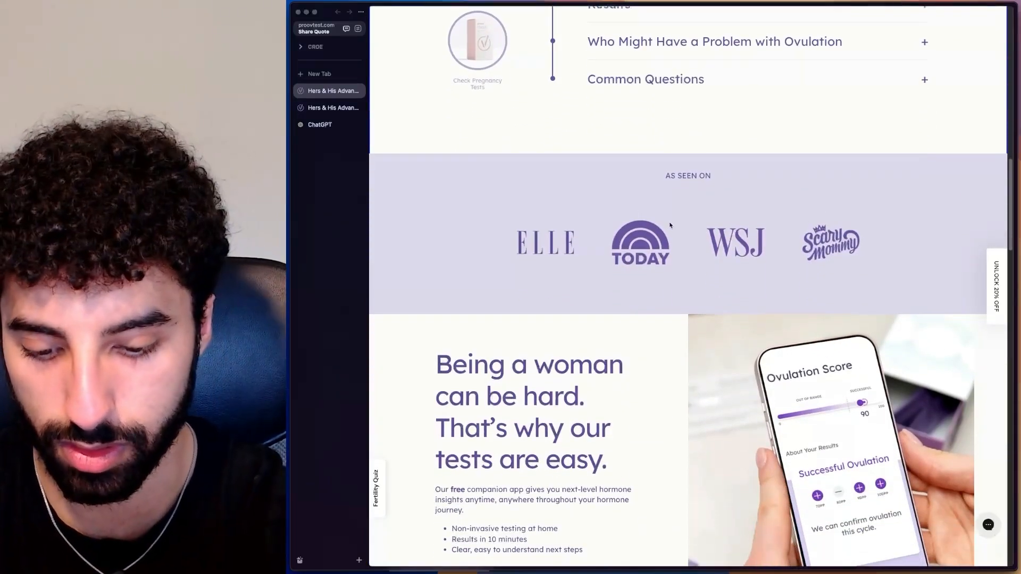
# Capture a screenshot cropped to the "As seen on" heading and the ELLE, TODAY, WSJ and Scary Mommy logos.
pyautogui.press('super+space')
pyautogui.write('sc')
pyautogui.press('Return')
pyautogui.moveTo(625, 226); pyautogui.dragTo(683, 273)
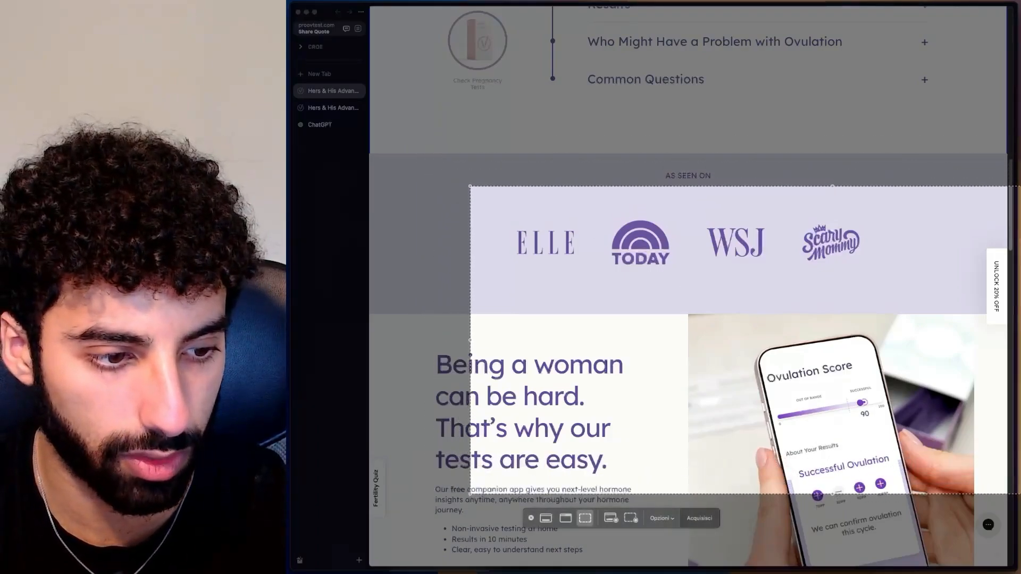
pyautogui.moveTo(1017, 494); pyautogui.dragTo(910, 288)
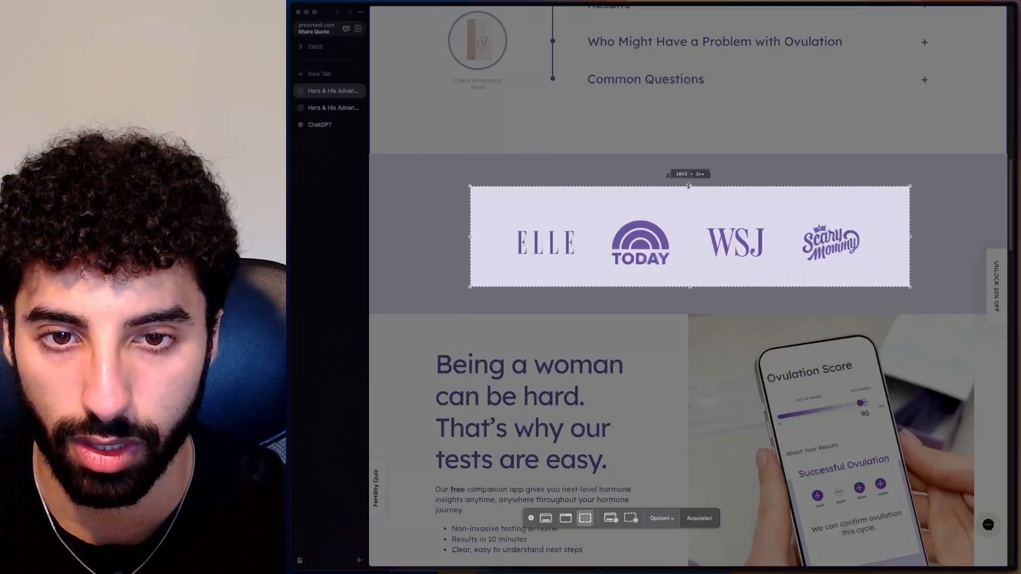
pyautogui.moveTo(688, 186); pyautogui.dragTo(687, 165)
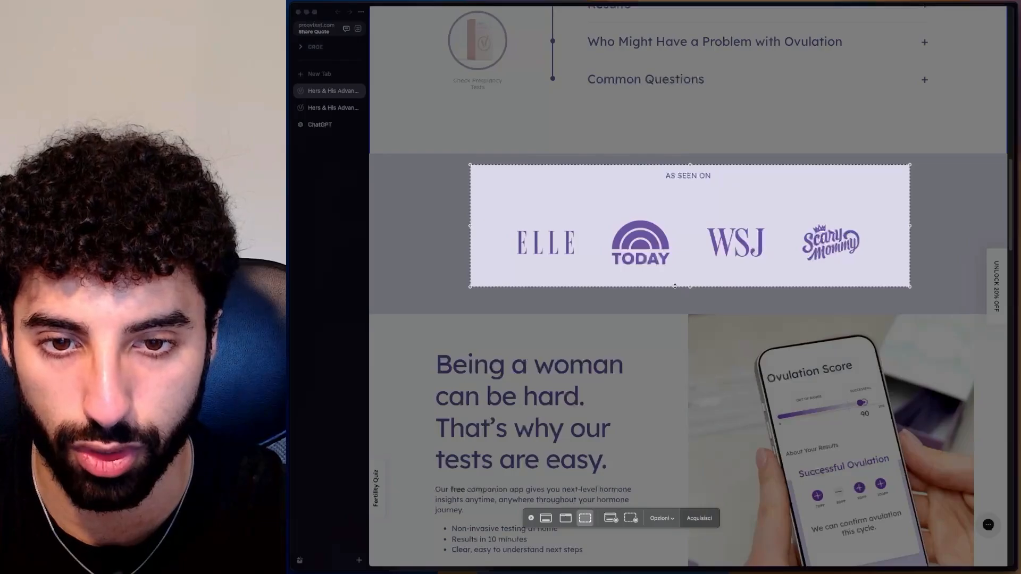
pyautogui.moveTo(909, 226); pyautogui.dragTo(873, 226)
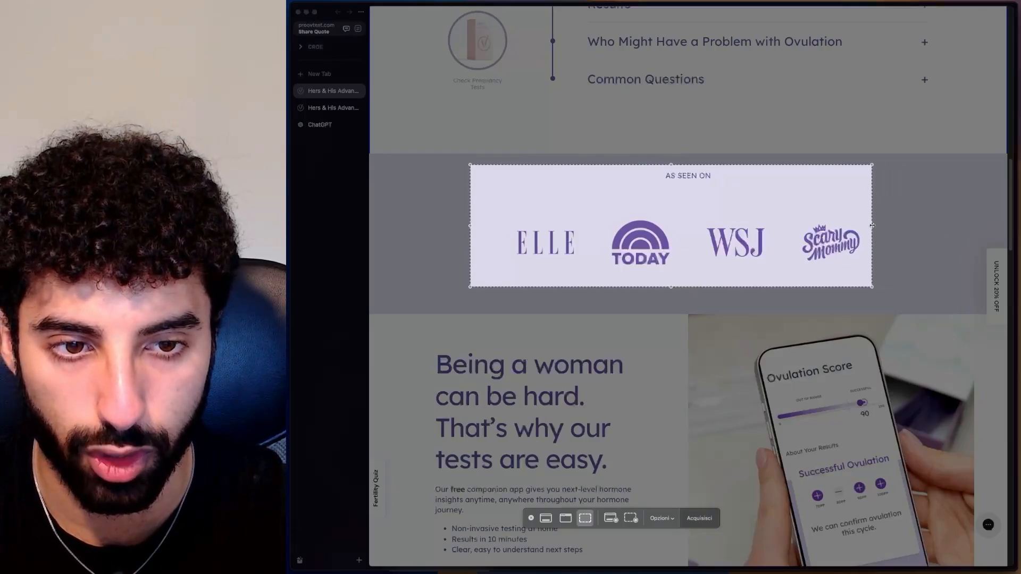
pyautogui.moveTo(471, 227); pyautogui.dragTo(511, 230)
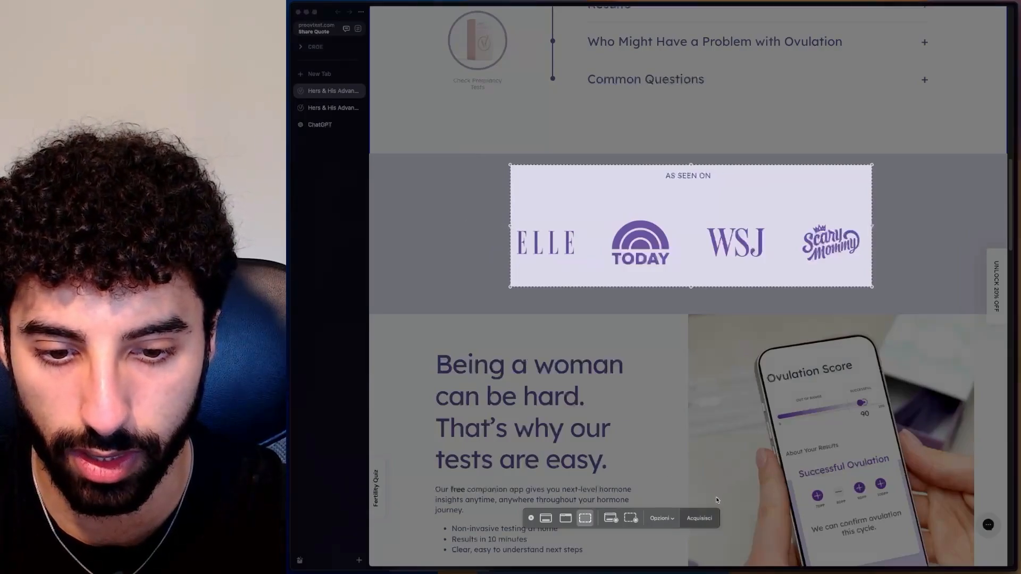
pyautogui.click(699, 518)
# Switch to Figma and place the logo screenshot in the duplicated Mobile frame below the product image, 390 × 133 at X 0, Y 620.
pyautogui.click(579, 559)
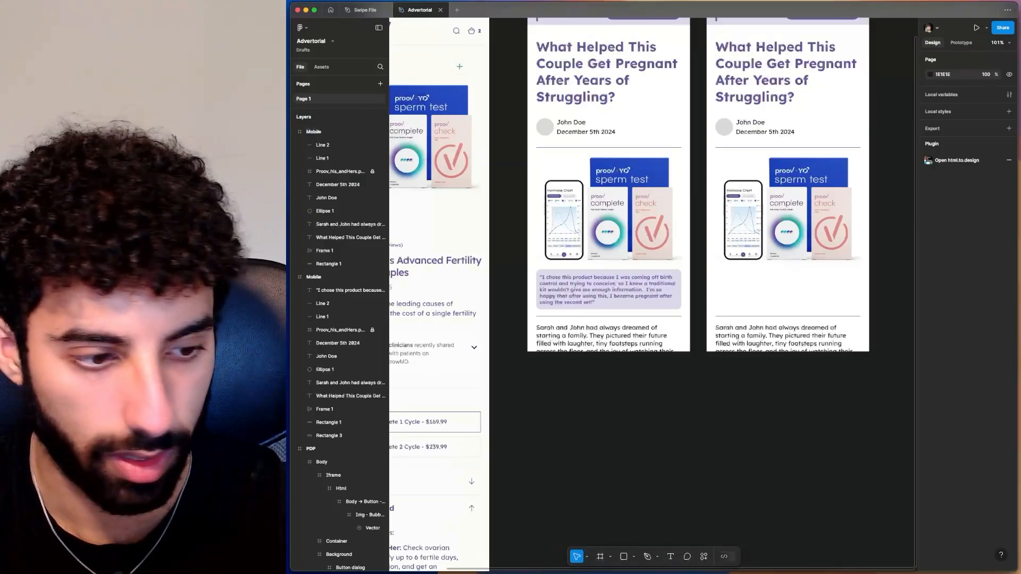
pyautogui.moveTo(958, 532); pyautogui.dragTo(793, 239)
pyautogui.scroll(-5, 793, 240)
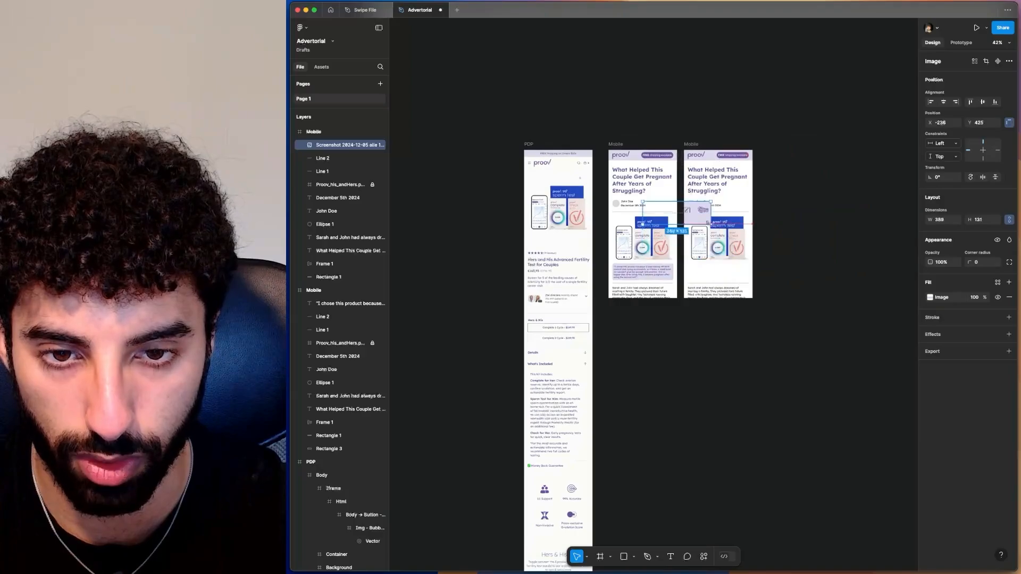
pyautogui.moveTo(796, 277); pyautogui.dragTo(754, 271)
pyautogui.scroll(10, 718, 263)
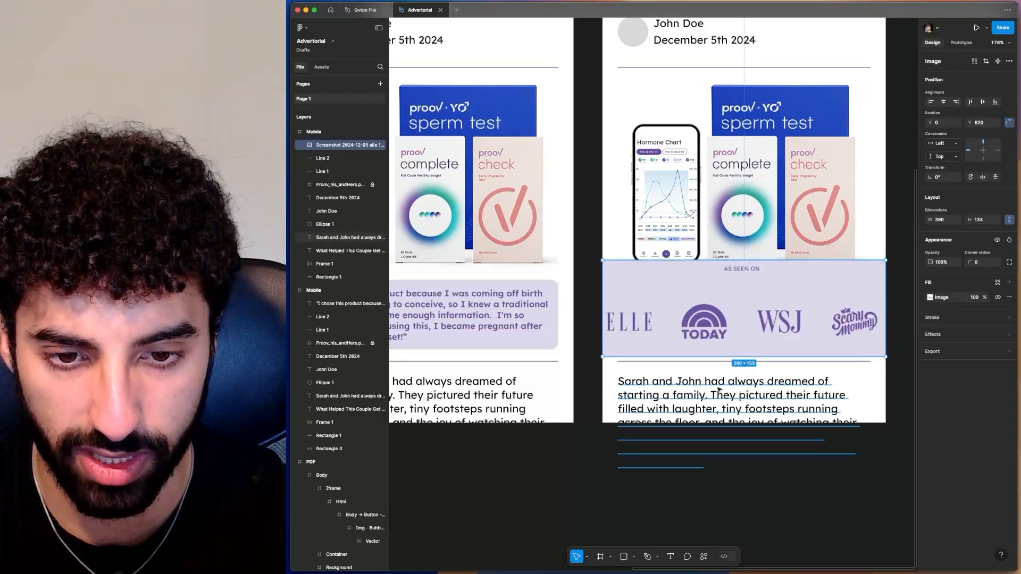
# Delete the divider line beneath the press logo banner and move the banner down to X 0, Y 634.
pyautogui.click(730, 362)
pyautogui.press('Delete')
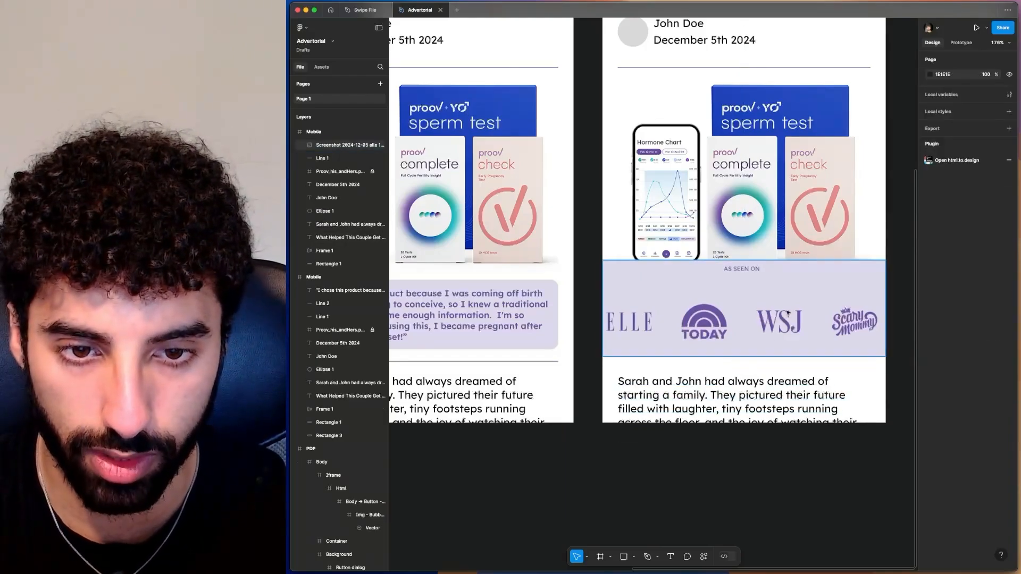
pyautogui.moveTo(779, 315); pyautogui.dragTo(788, 324)
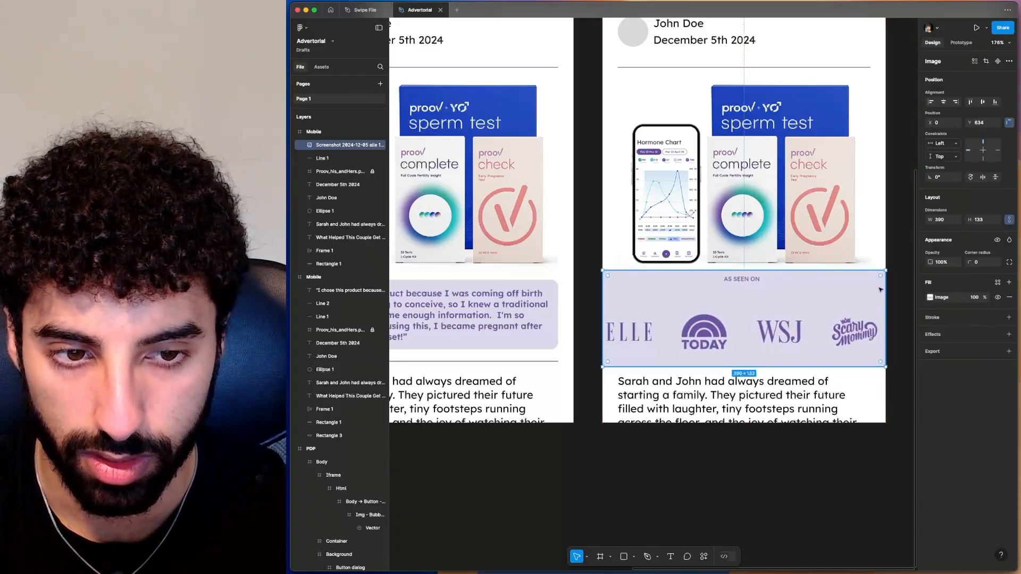
pyautogui.click(903, 286)
pyautogui.scroll(-5, 793, 288)
pyautogui.hscroll(2, 793, 288)
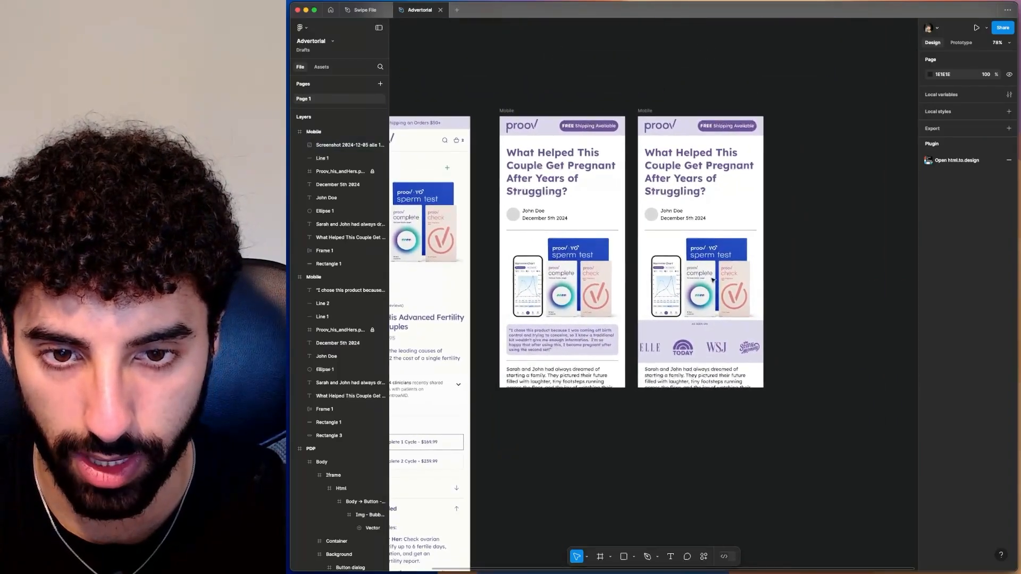
# Move the story copy in the second Mobile frame down to X 21, Y 791, below the logo banner.
pyautogui.scroll(5, 731, 258)
pyautogui.scroll(-1, 645, 478)
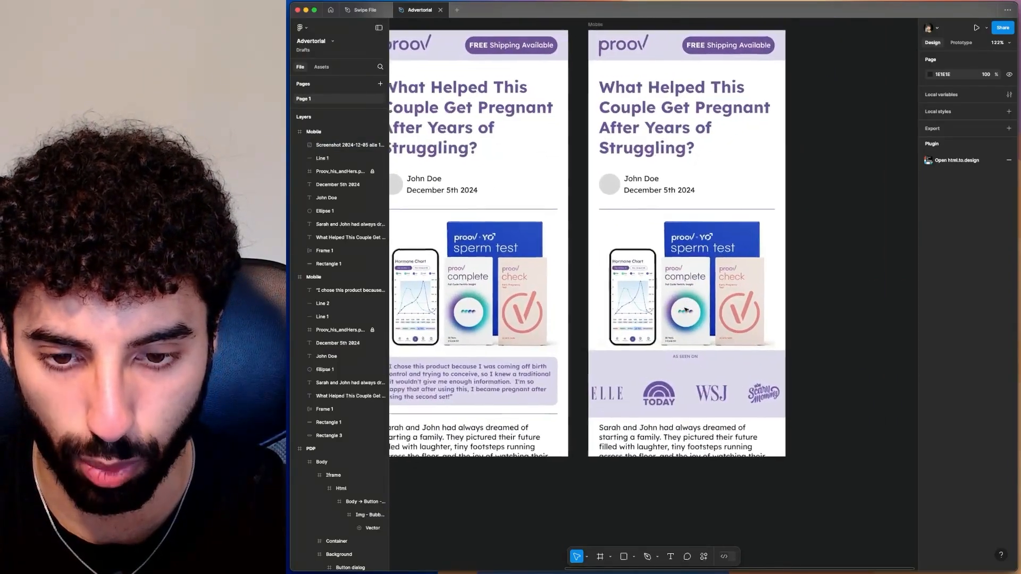
pyautogui.click(684, 434)
pyautogui.moveTo(703, 427); pyautogui.dragTo(702, 431)
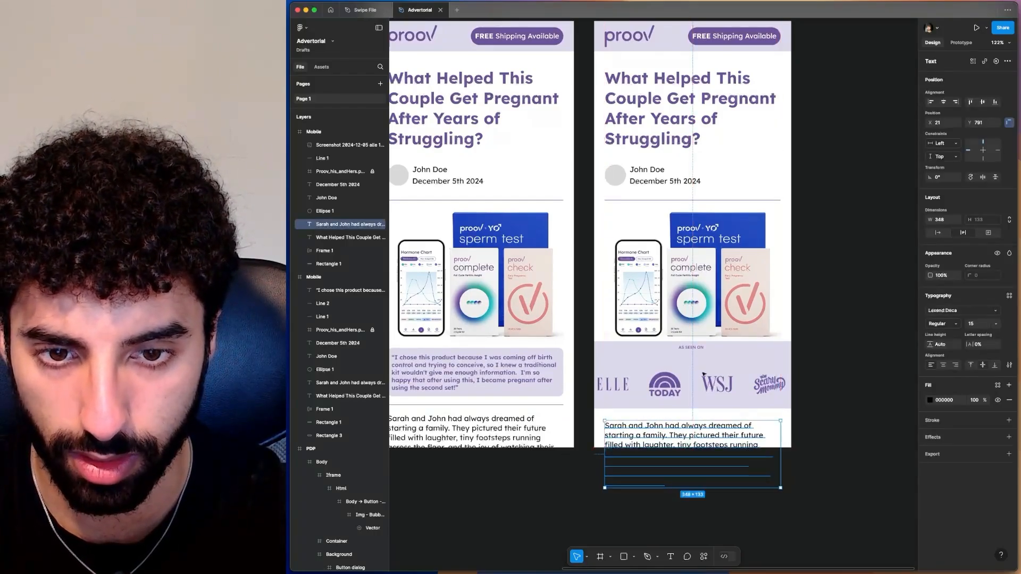
# Unlock the product image, move it slightly up together with the divider line above it, and lock it again.
pyautogui.click(714, 306)
pyautogui.click(747, 200)
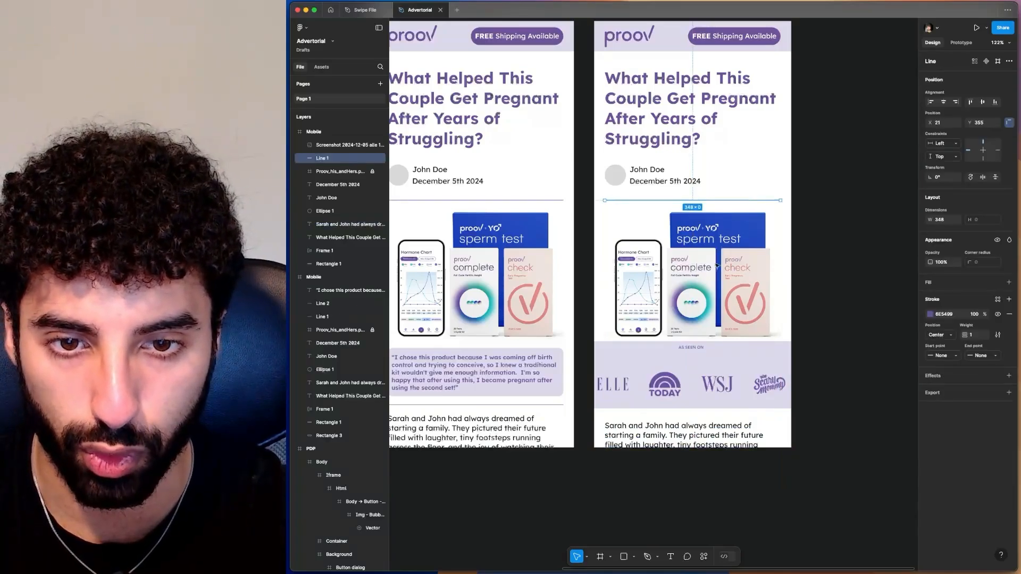
pyautogui.click(371, 173)
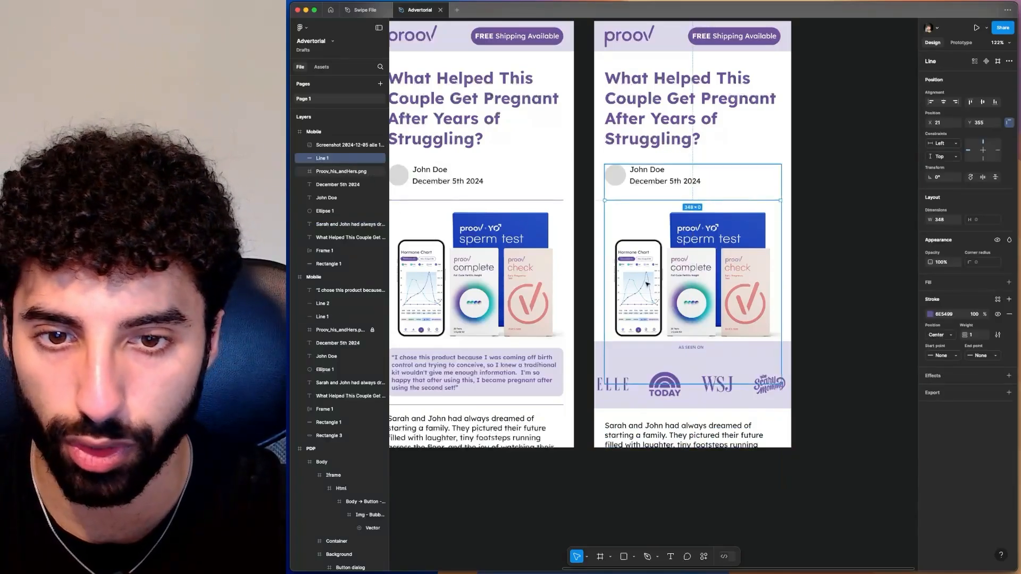
pyautogui.keyDown('shift'); pyautogui.click(701, 276); pyautogui.keyUp('shift')
pyautogui.moveTo(702, 276); pyautogui.dragTo(702, 267)
pyautogui.press('Escape')
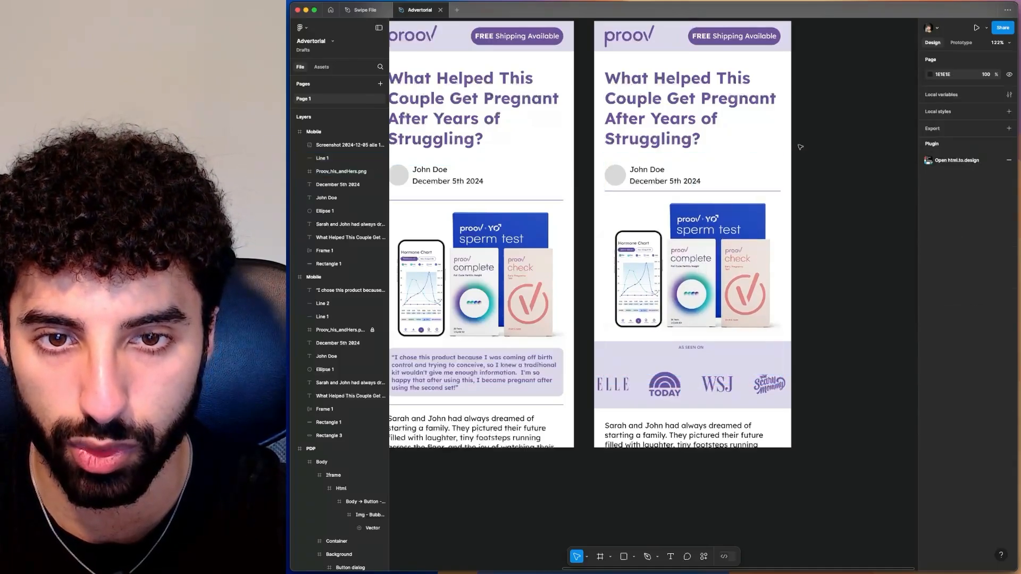
pyautogui.click(373, 172)
# Move the headline up to Y 84 and shift the author avatar, name and date up between the headline and divider.
pyautogui.moveTo(602, 166); pyautogui.dragTo(712, 194)
pyautogui.moveTo(649, 178); pyautogui.dragTo(649, 173)
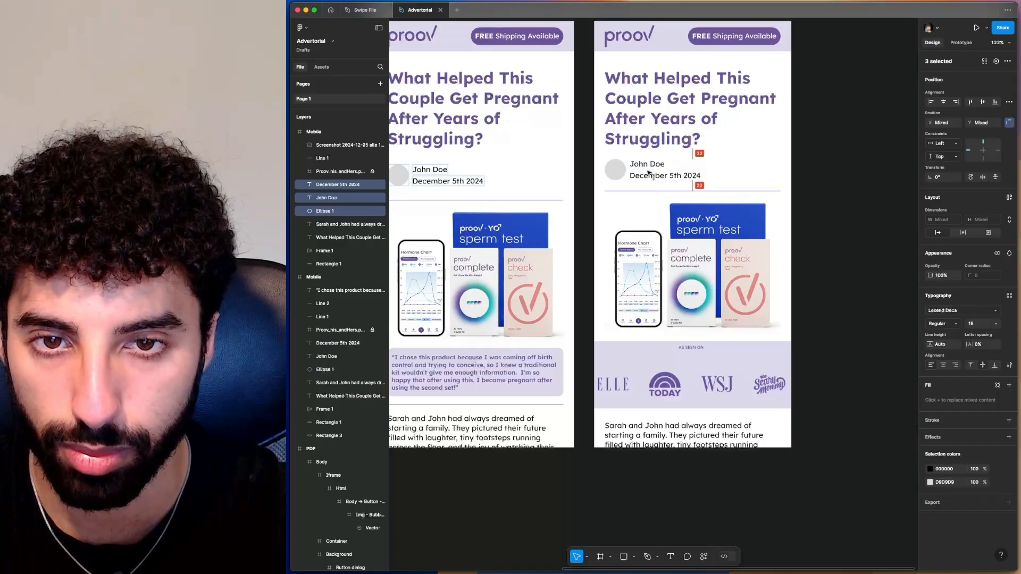
pyautogui.click(677, 135)
pyautogui.moveTo(684, 132); pyautogui.dragTo(684, 128)
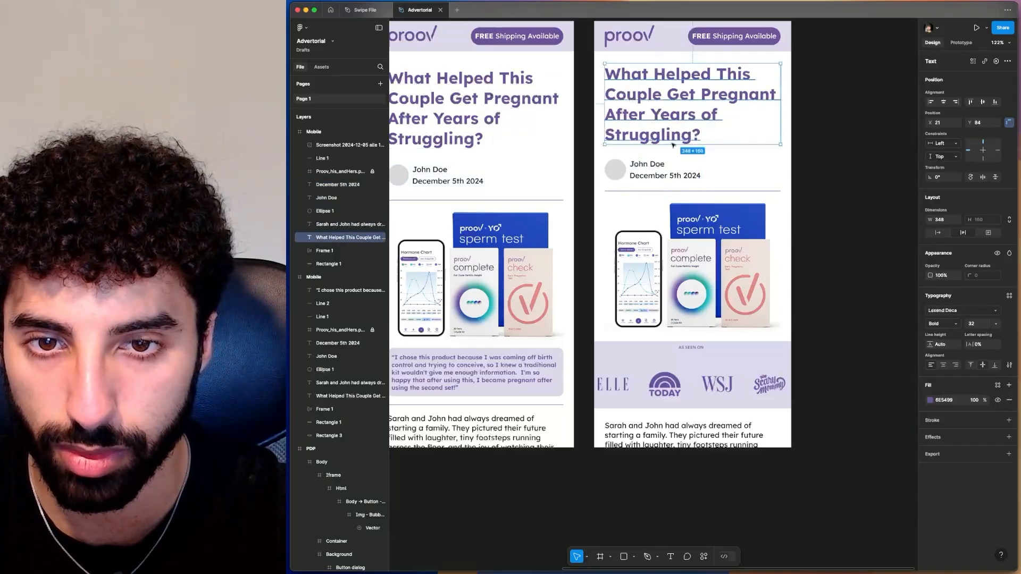
pyautogui.click(653, 166)
pyautogui.moveTo(602, 157); pyautogui.dragTo(671, 173)
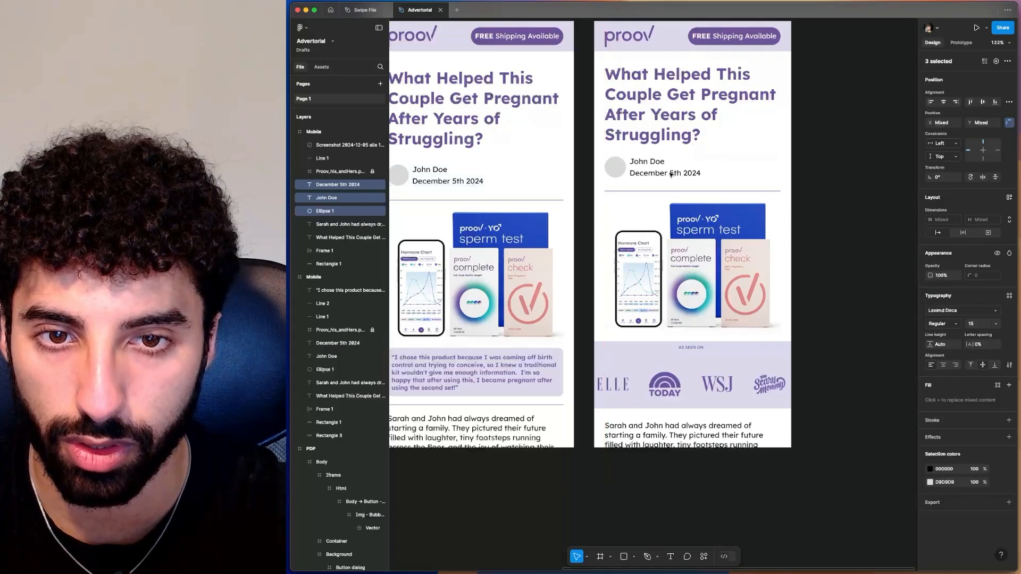
pyautogui.click(857, 162)
# Duplicate the second Mobile frame, with the copy beside it at X 623, Y -795.
pyautogui.scroll(-5, 857, 161)
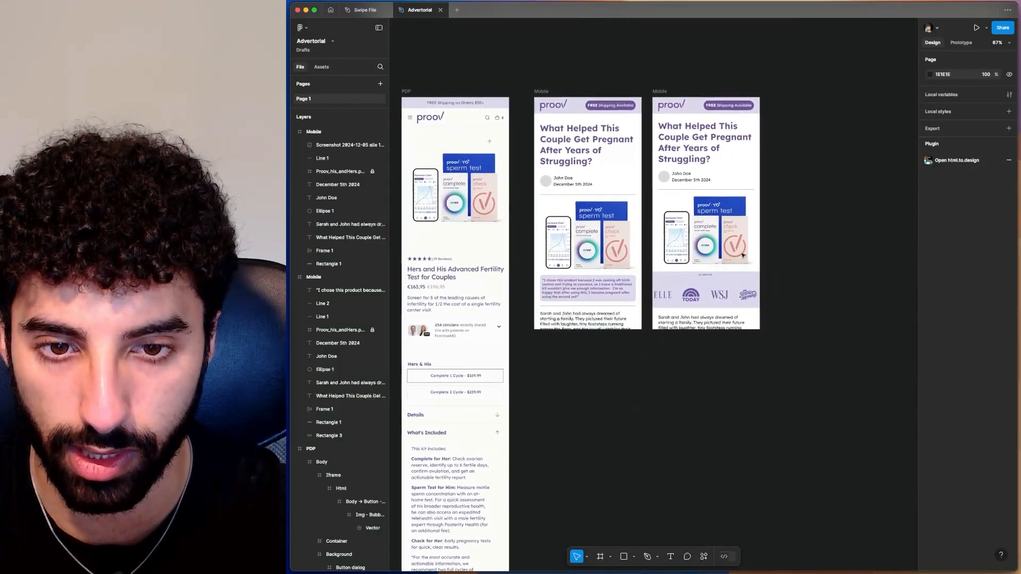
pyautogui.scroll(5, 743, 256)
pyautogui.scroll(-5, 743, 256)
pyautogui.scroll(1, 743, 256)
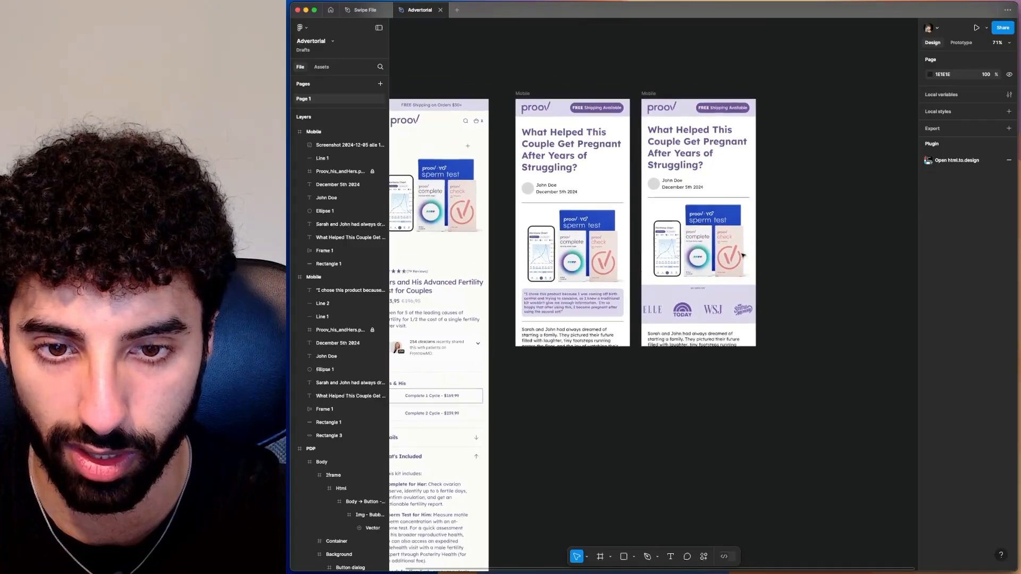
pyautogui.hscroll(3, 579, 125)
pyautogui.scroll(1, 579, 126)
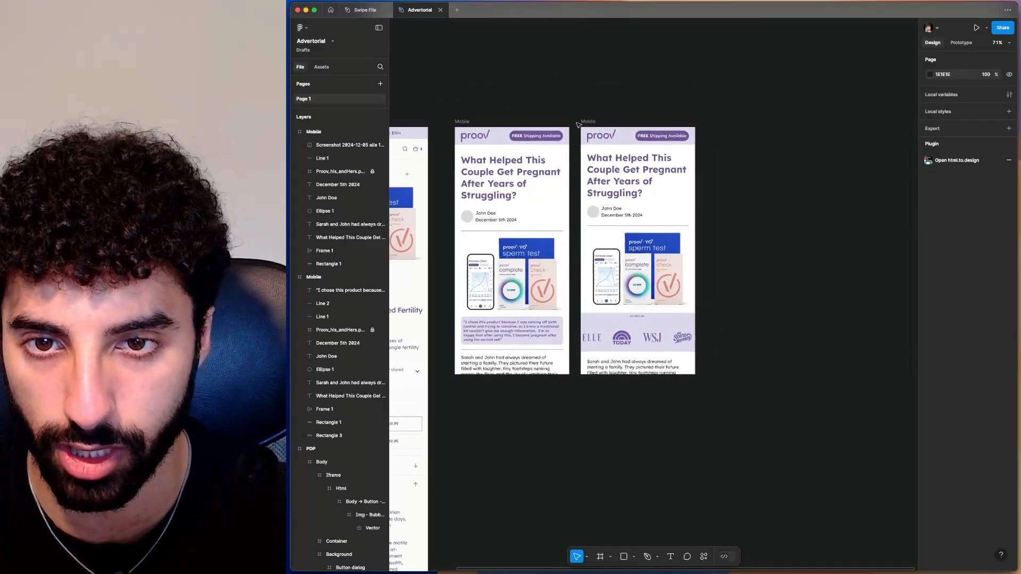
pyautogui.click(597, 122)
pyautogui.press('super+d')
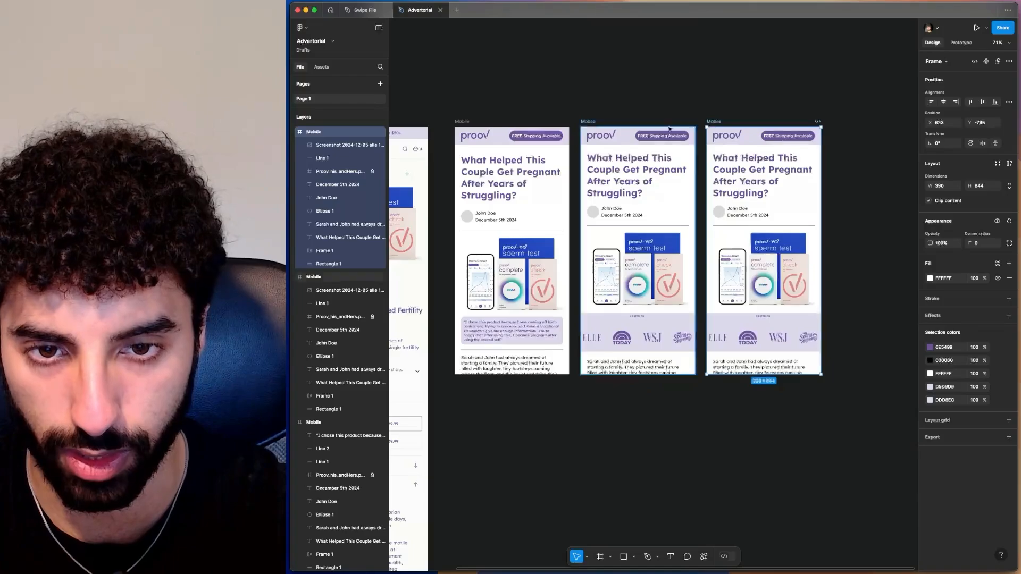
# Delete the "FREE Shipping Available" badge group from the header of the third Mobile frame.
pyautogui.scroll(-1, 792, 172)
pyautogui.hscroll(-1, 793, 172)
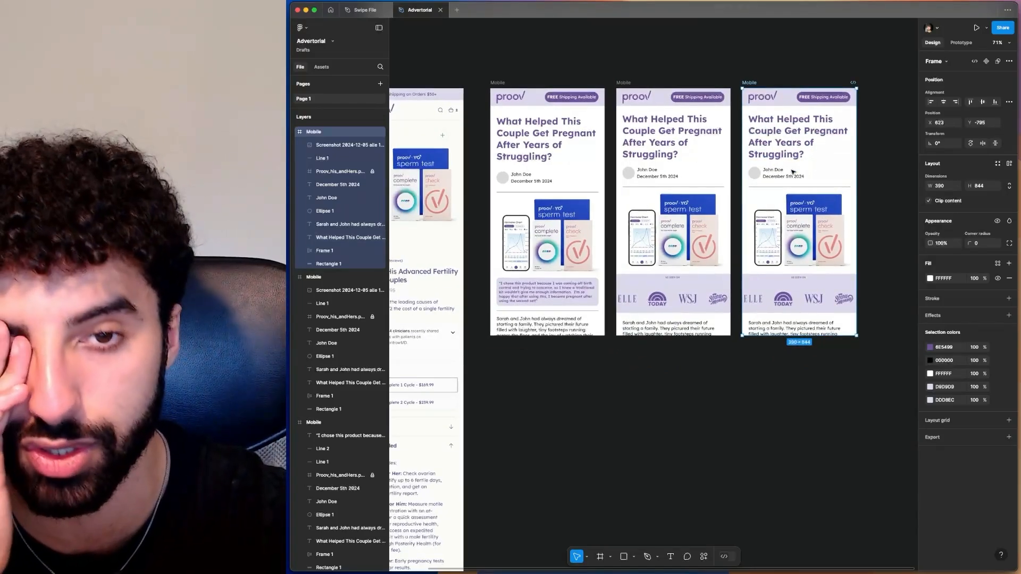
pyautogui.hscroll(3, 585, 240)
pyautogui.scroll(1, 585, 239)
pyautogui.click(341, 251)
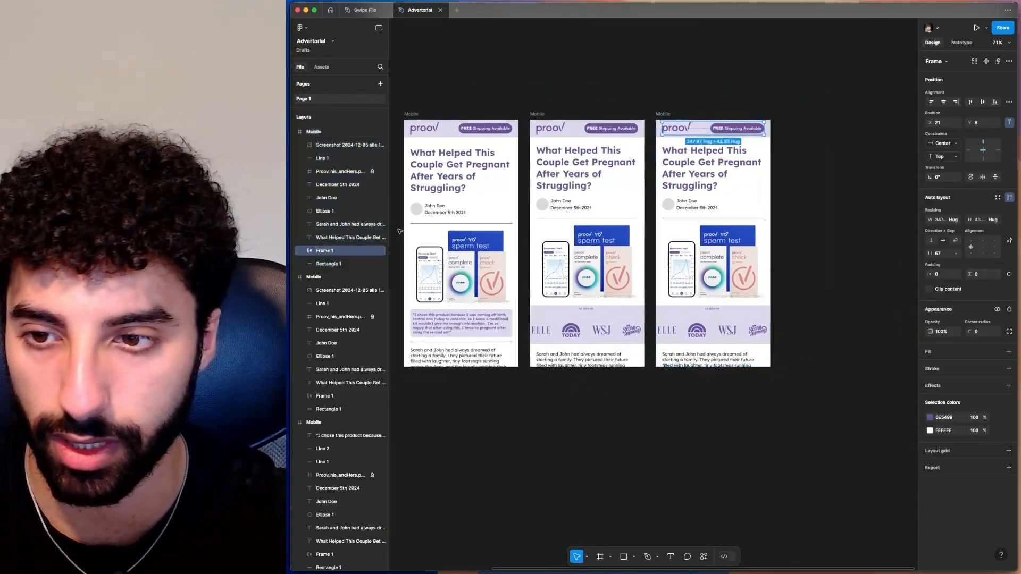
pyautogui.click(300, 250)
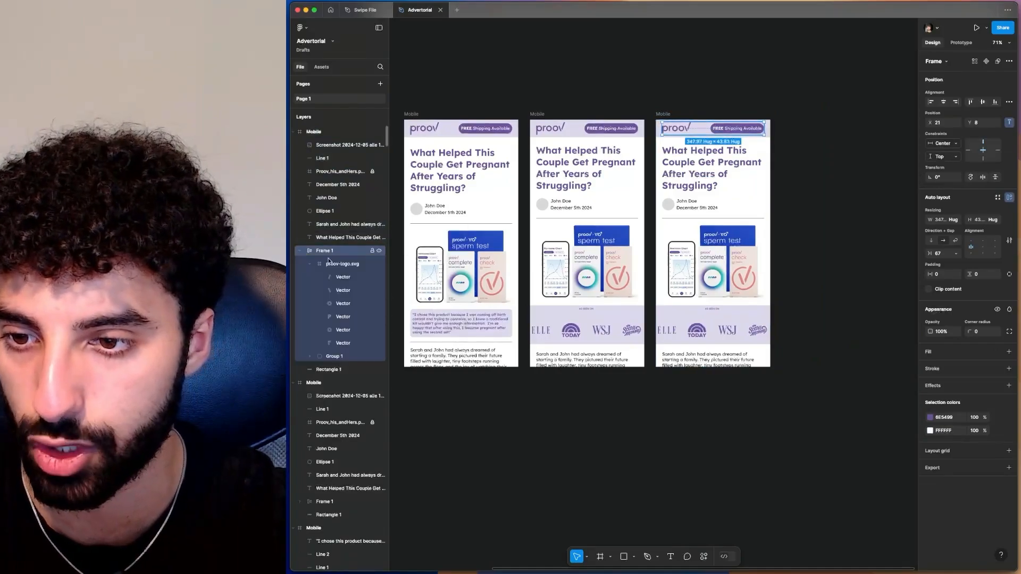
pyautogui.click(337, 356)
pyautogui.press('Delete')
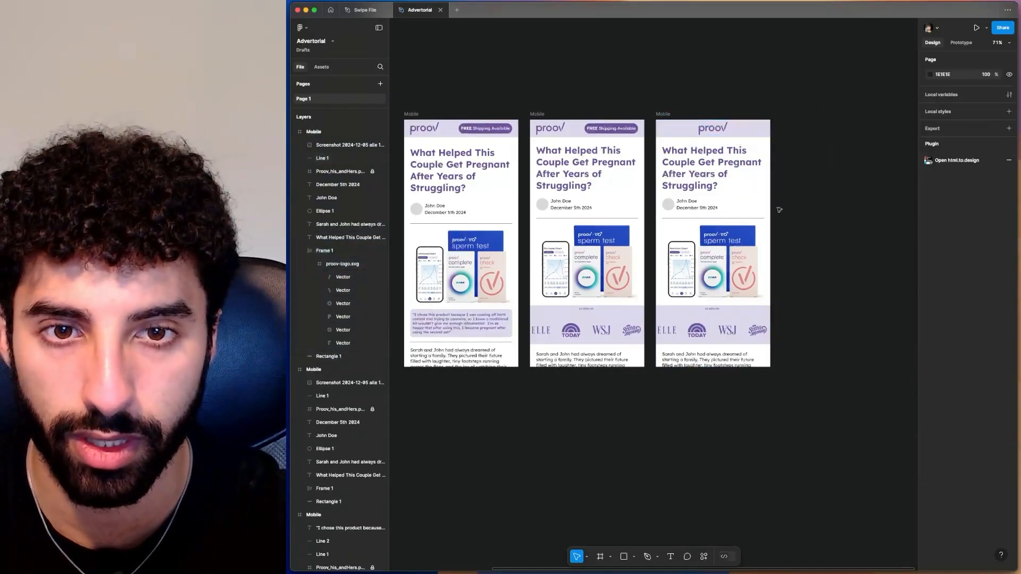
# Duplicate the third Mobile frame, with the copy beside it at X 1053, Y -795.
pyautogui.hscroll(-3, 818, 197)
pyautogui.scroll(-1, 818, 196)
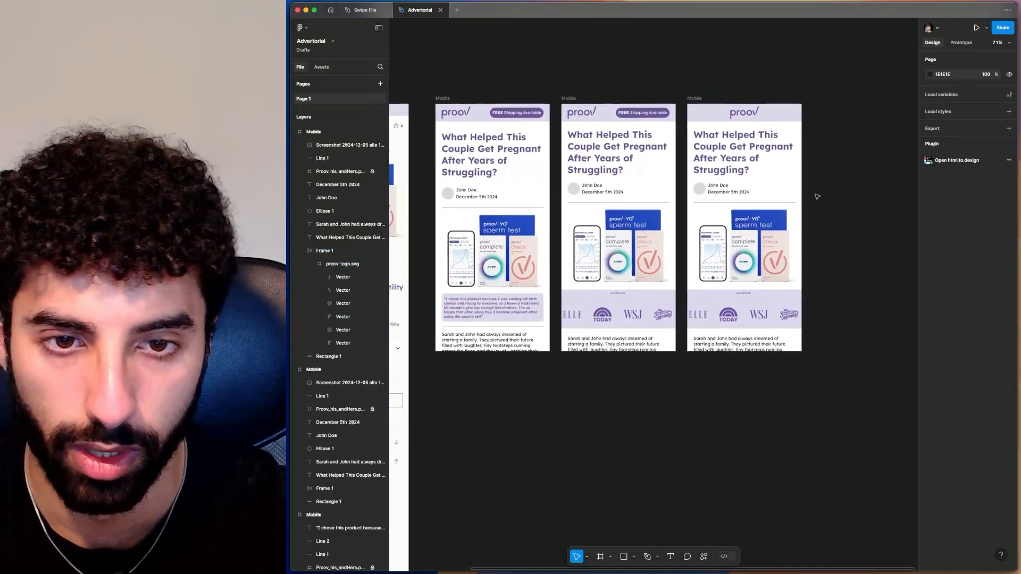
pyautogui.hscroll(3, 817, 197)
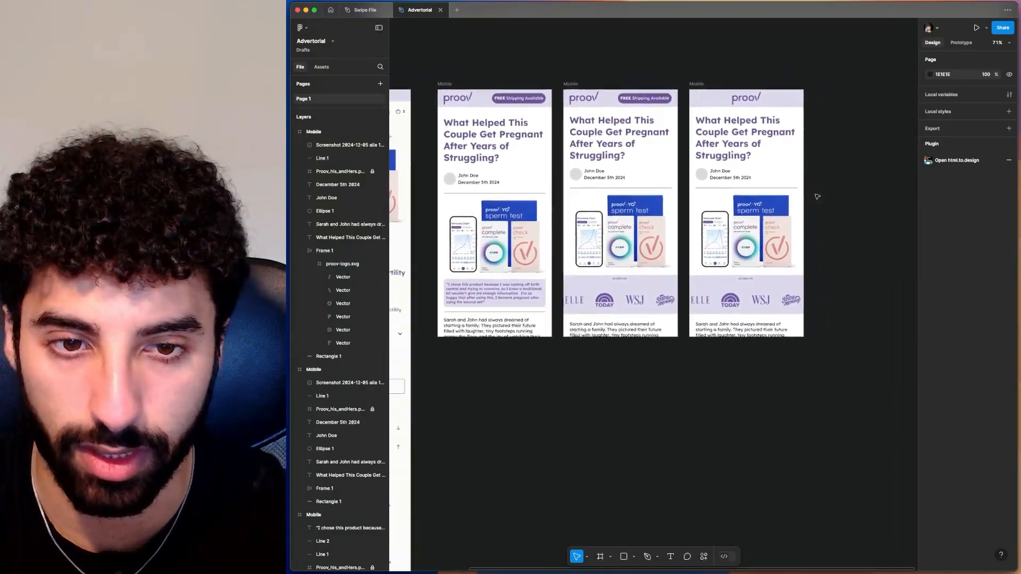
pyautogui.scroll(3, 718, 225)
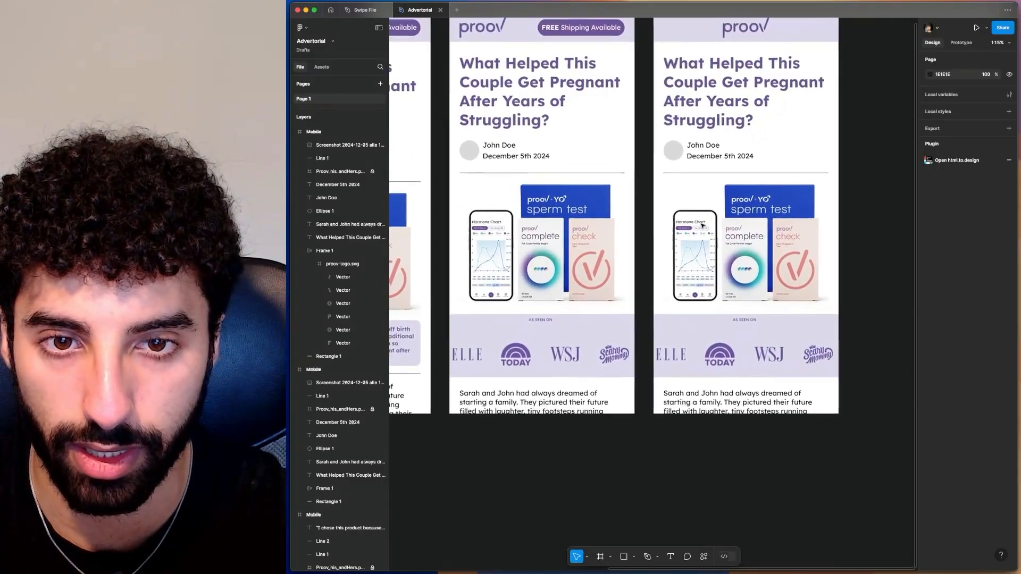
pyautogui.scroll(-5, 708, 226)
pyautogui.click(619, 126)
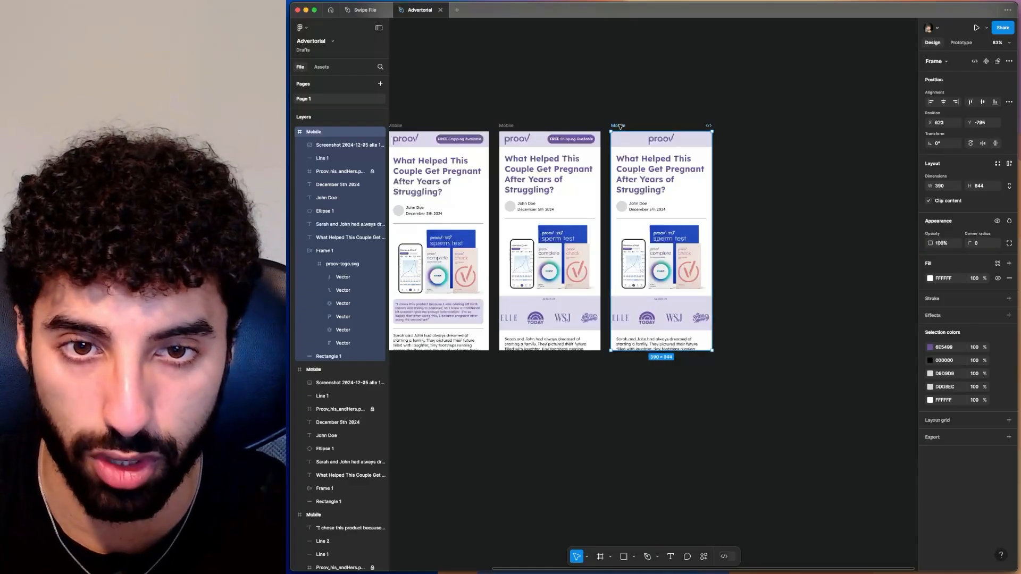
pyautogui.press('super+d')
# Compare the four Mobile frame variants with each other and with the product page frame.
pyautogui.click(754, 169)
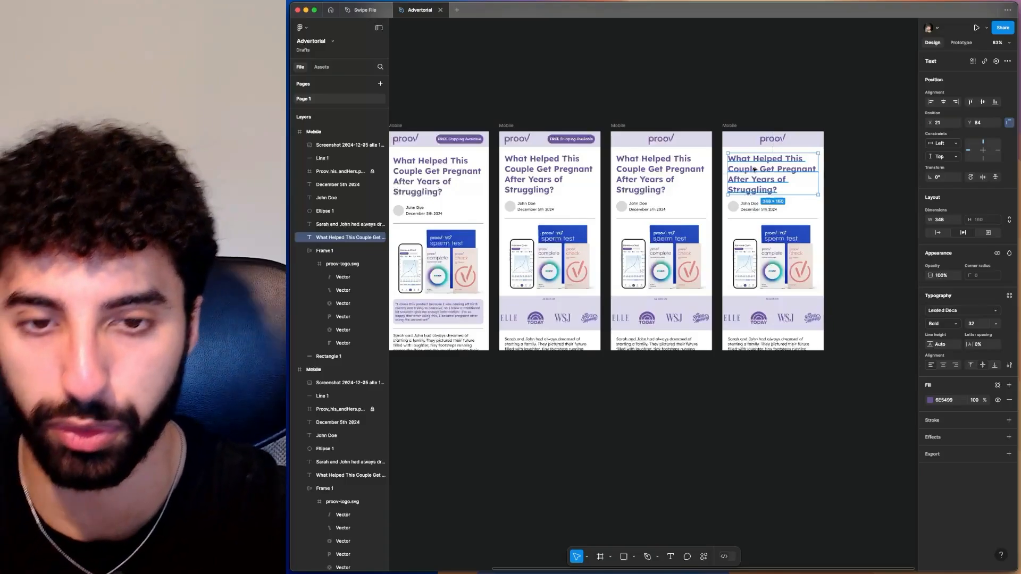
pyautogui.scroll(-3, 664, 187)
pyautogui.hscroll(-3, 663, 188)
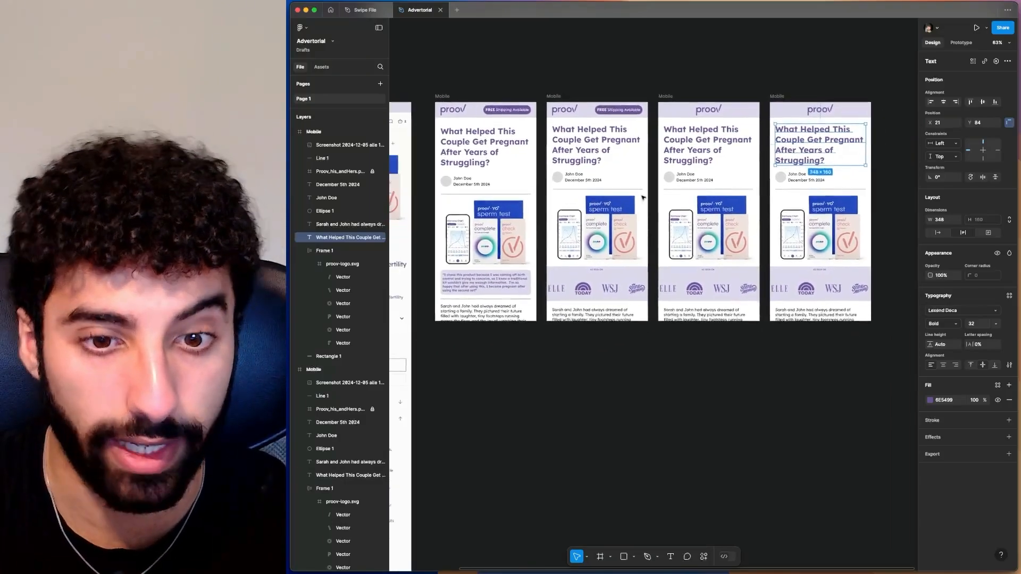
pyautogui.scroll(2, 657, 194)
pyautogui.hscroll(2, 657, 195)
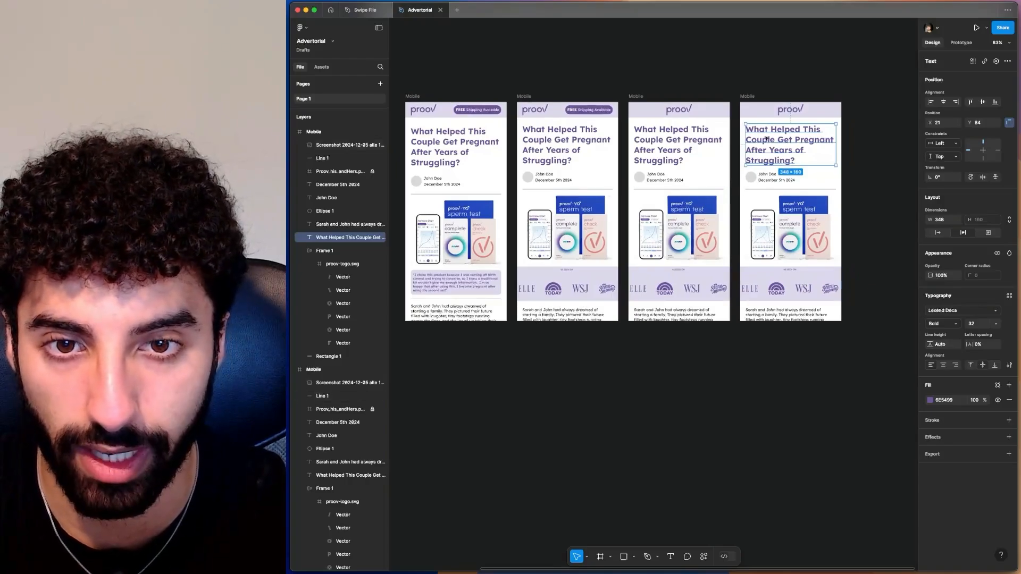
pyautogui.hscroll(-2, 694, 175)
pyautogui.scroll(1, 694, 175)
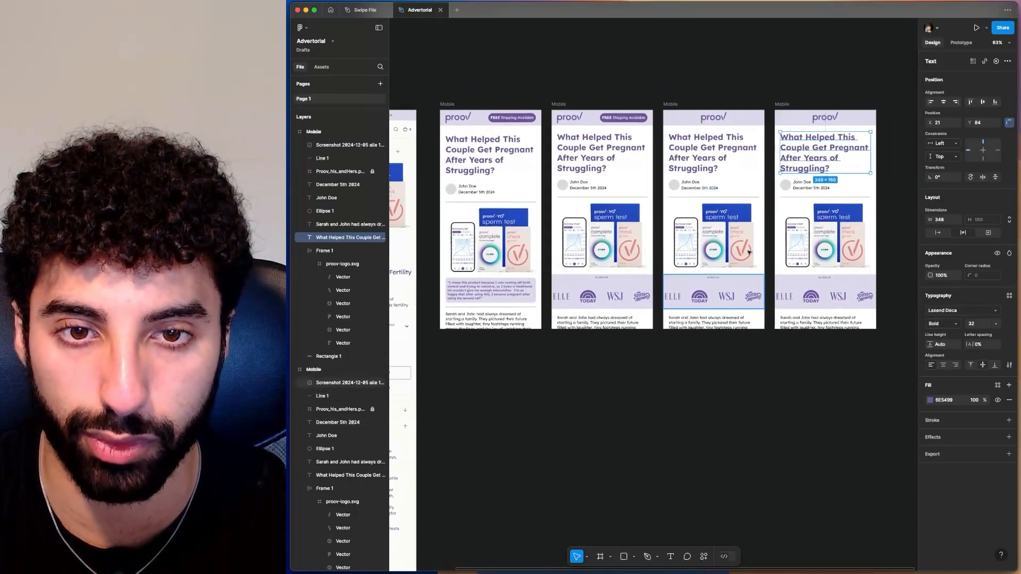
pyautogui.hscroll(-3, 764, 163)
pyautogui.scroll(-1, 764, 164)
pyautogui.hscroll(3, 781, 188)
pyautogui.scroll(2, 781, 189)
pyautogui.scroll(3, 782, 188)
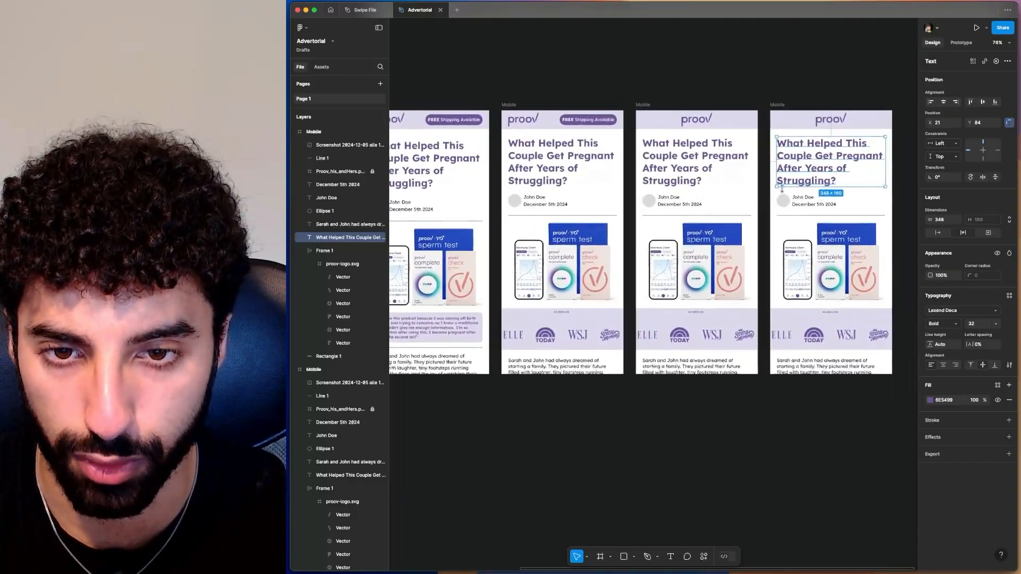
pyautogui.scroll(-2, 783, 189)
pyautogui.scroll(-5, 783, 190)
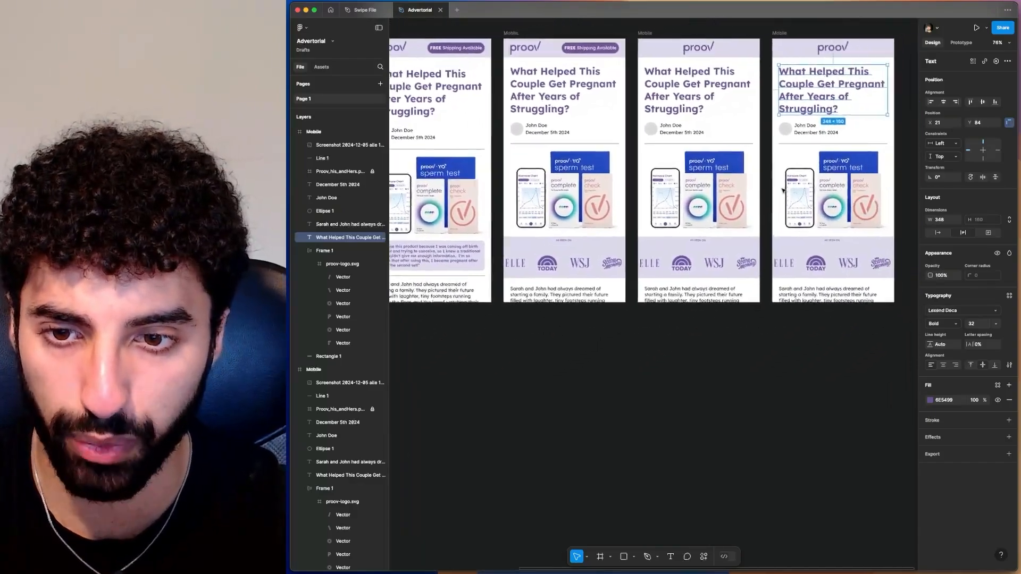
pyautogui.scroll(3, 783, 189)
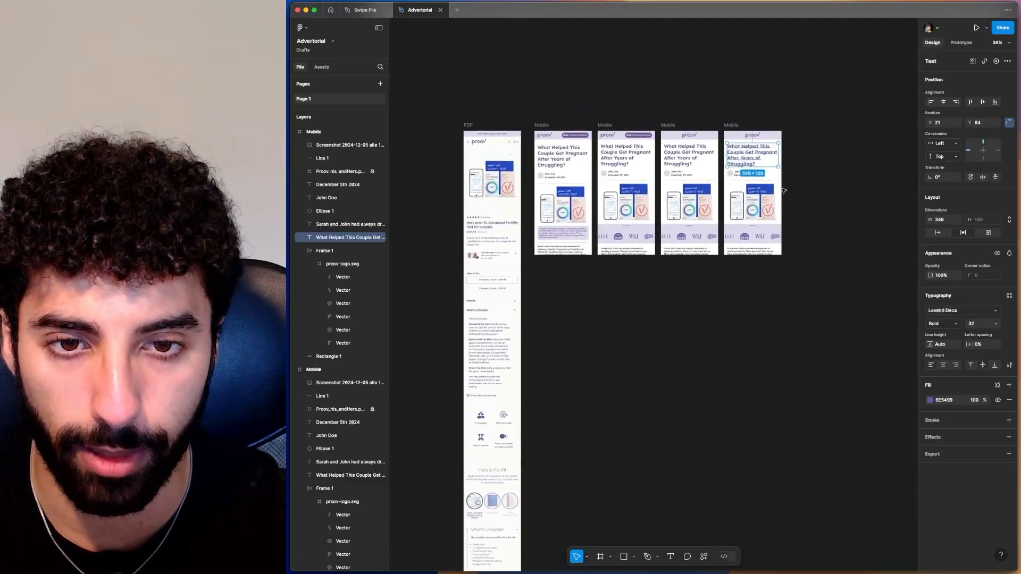
pyautogui.scroll(3, 784, 191)
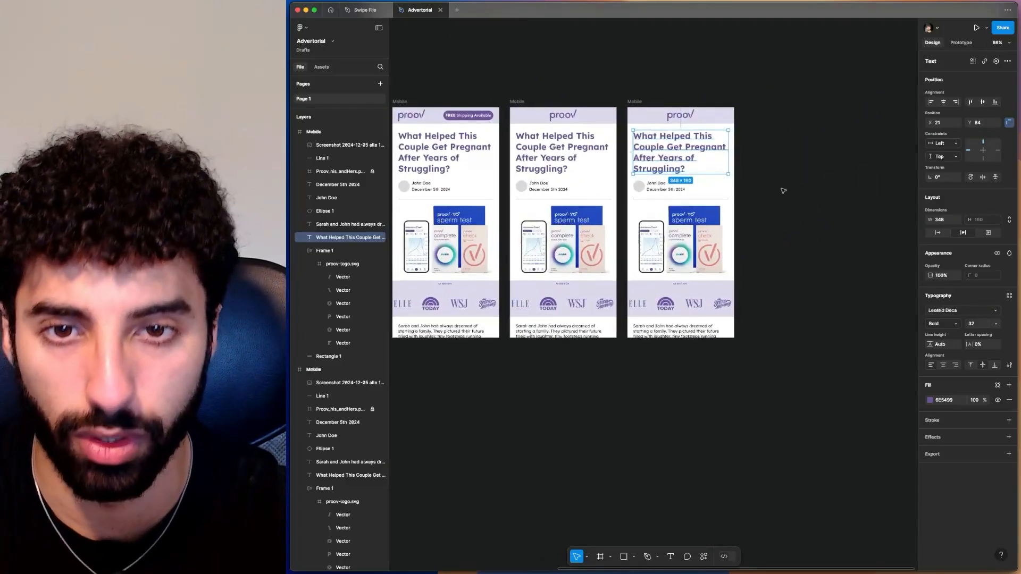
pyautogui.click(635, 101)
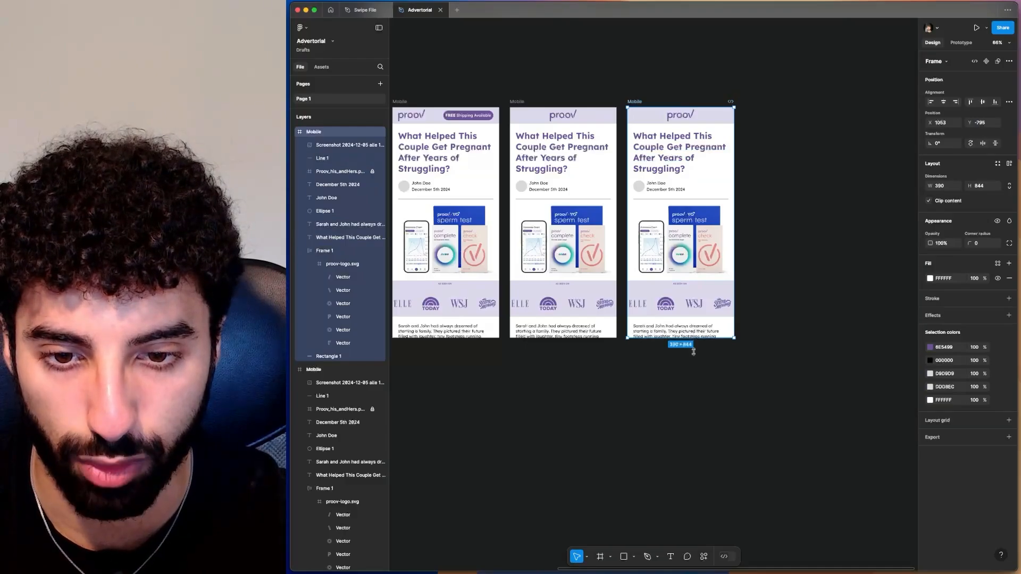
pyautogui.moveTo(693, 351); pyautogui.dragTo(698, 450)
pyautogui.press('super+z')
# Unlock the product image in the fourth Mobile frame.
pyautogui.click(674, 246)
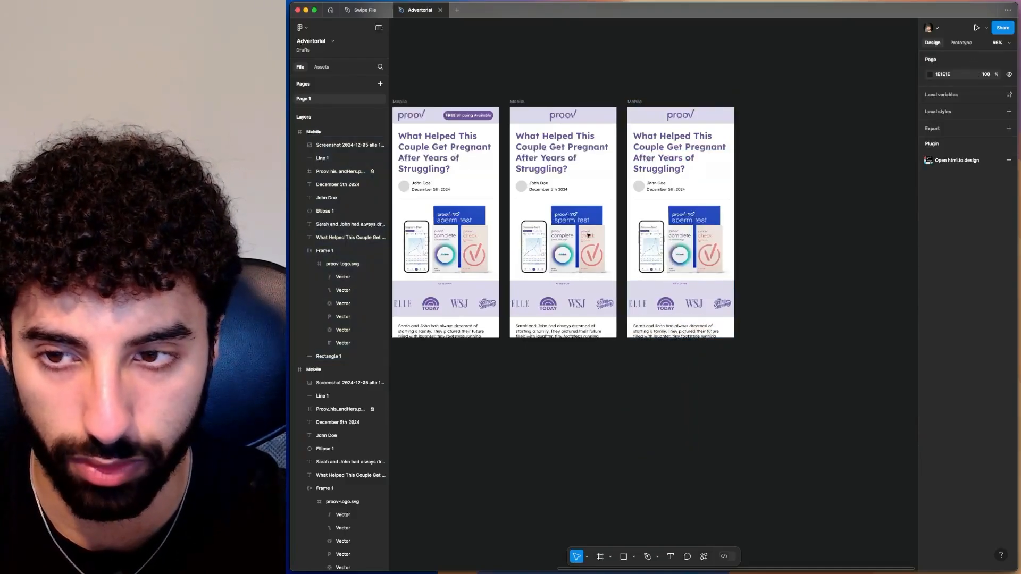
pyautogui.click(372, 172)
pyautogui.click(679, 250)
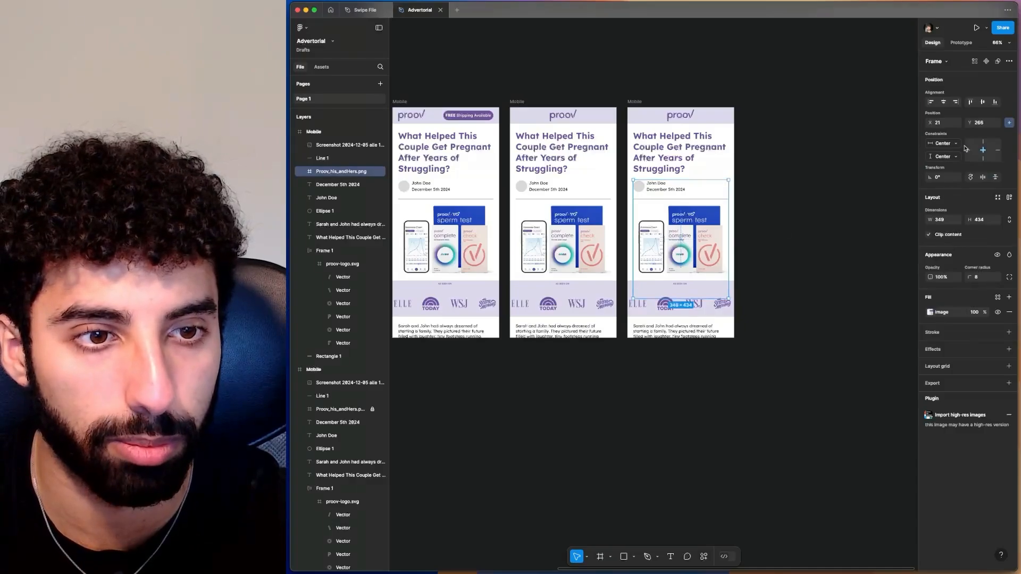
# Extend the fourth Mobile frame downward to a height of 1248 and move its body paragraph down to Y 845.
pyautogui.click(635, 109)
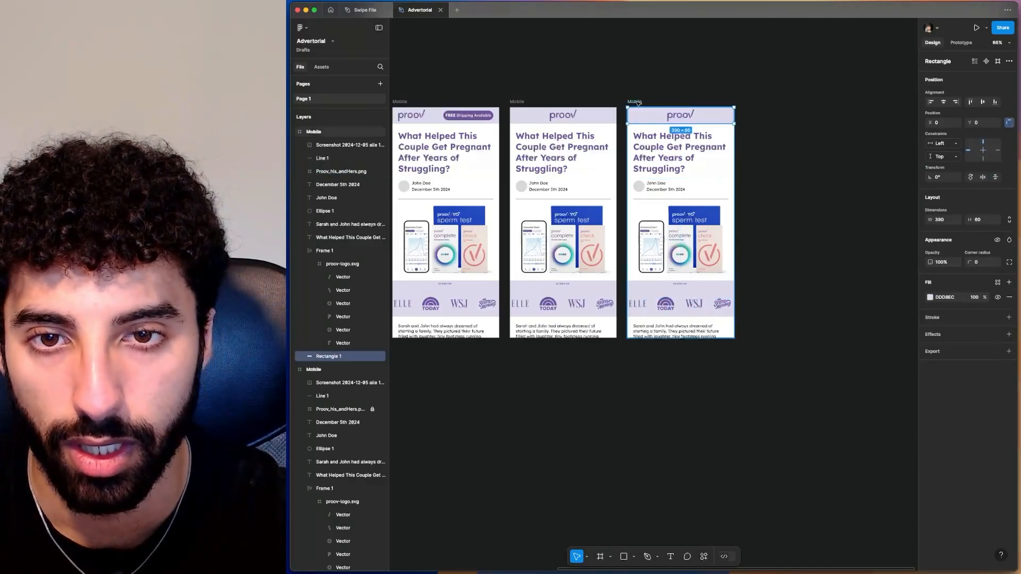
pyautogui.click(634, 102)
pyautogui.moveTo(688, 338); pyautogui.dragTo(689, 449)
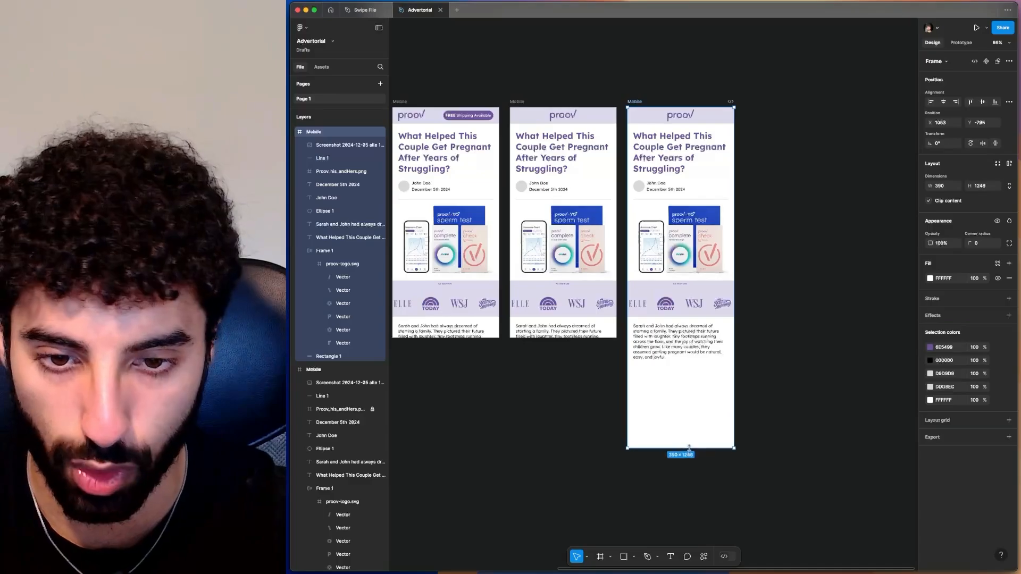
pyautogui.click(682, 342)
pyautogui.moveTo(682, 342); pyautogui.dragTo(682, 357)
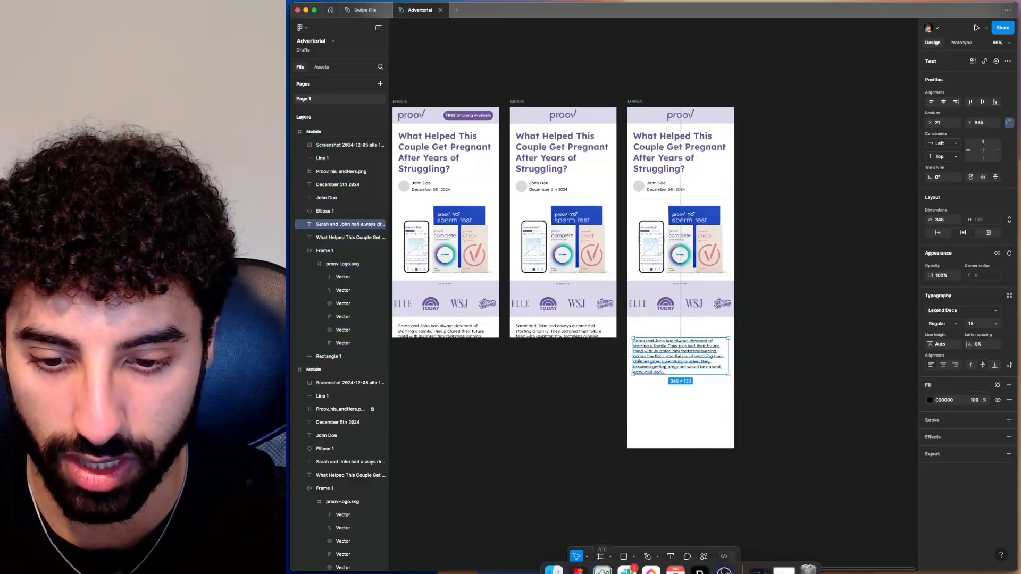
# Switch to ChatGPT and copy the first subheadline, "Their journey wasn't easy. But the answer they needed was closer than they thought.".
pyautogui.click(602, 563)
pyautogui.click(320, 126)
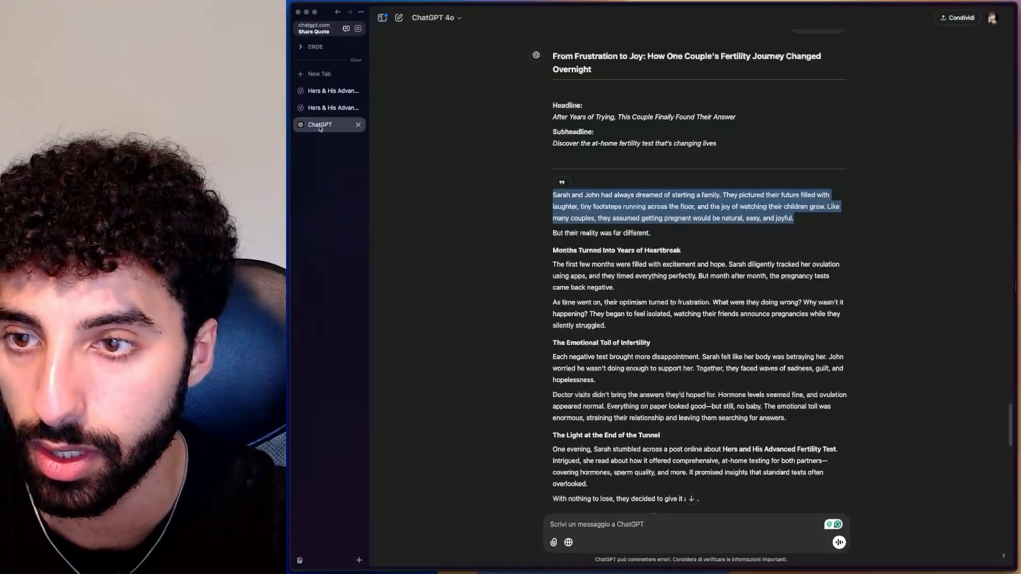
pyautogui.scroll(7, 694, 289)
pyautogui.scroll(-10, 695, 289)
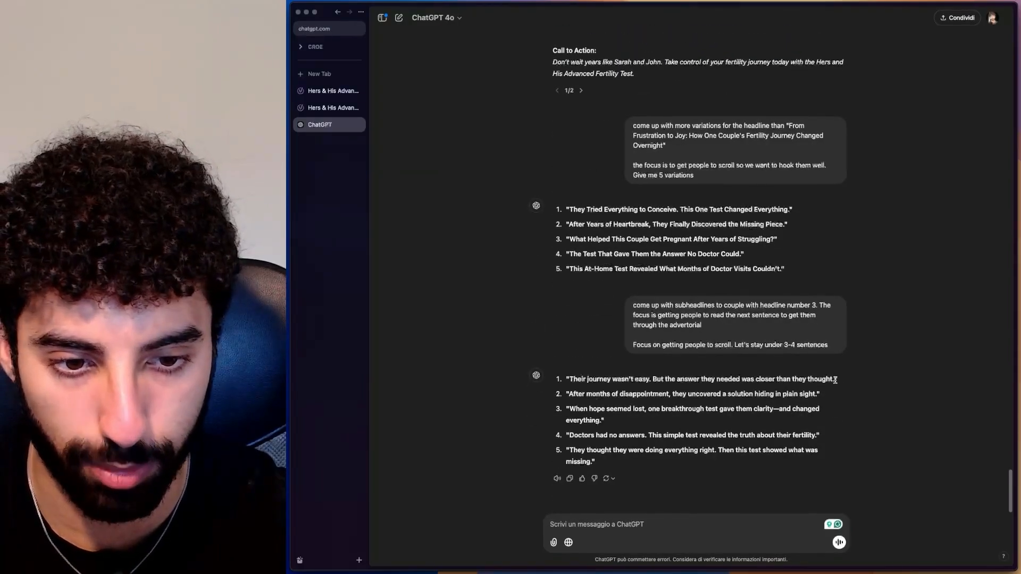
pyautogui.moveTo(835, 379); pyautogui.dragTo(539, 376)
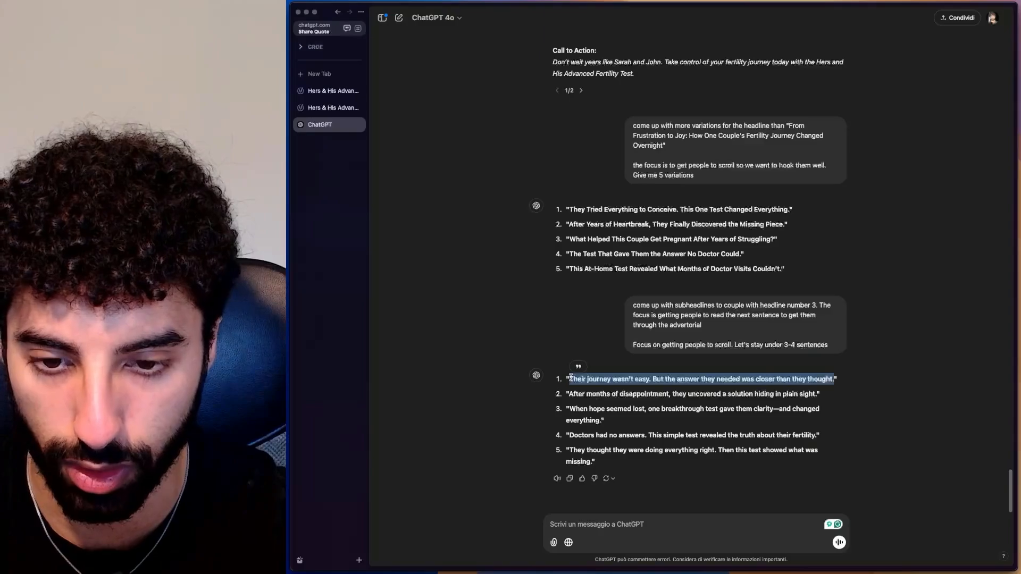
# Back in Figma, paste the subheadline between the press logos and body paragraph at X 21, Y 787, wrapped to 341 wide.
pyautogui.click(580, 559)
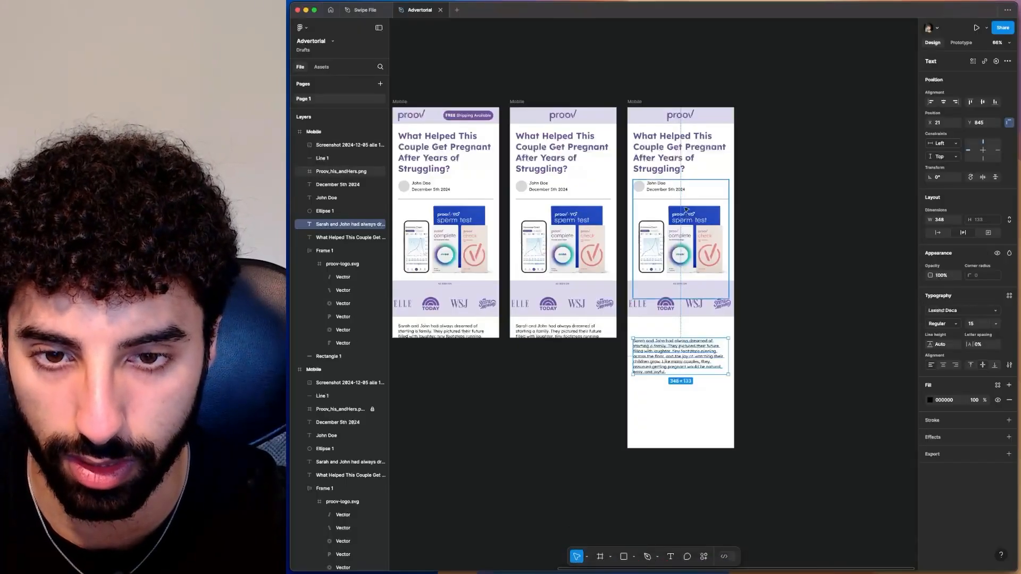
pyautogui.click(640, 107)
pyautogui.press('cmd+v')
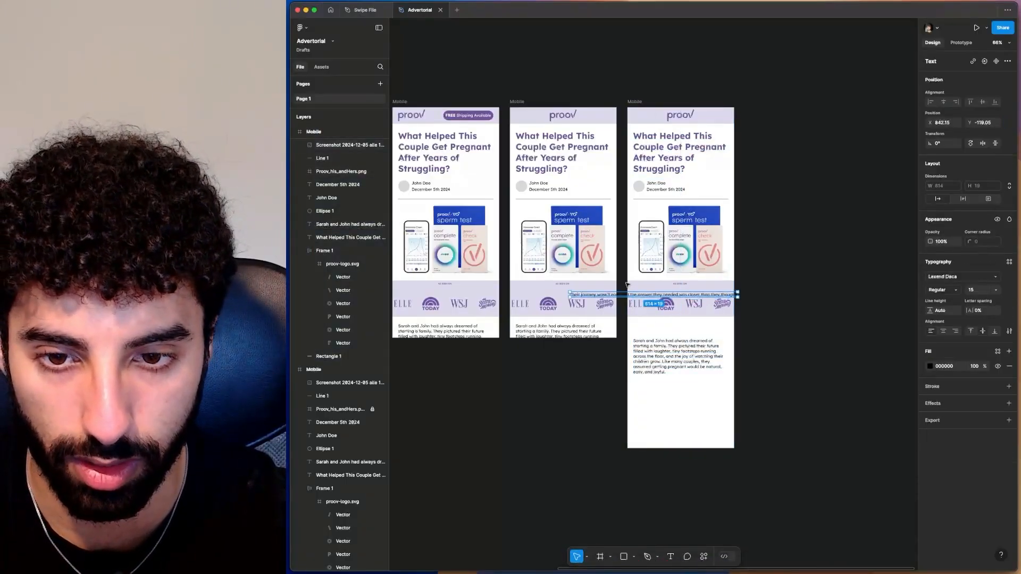
pyautogui.moveTo(568, 295); pyautogui.dragTo(657, 323)
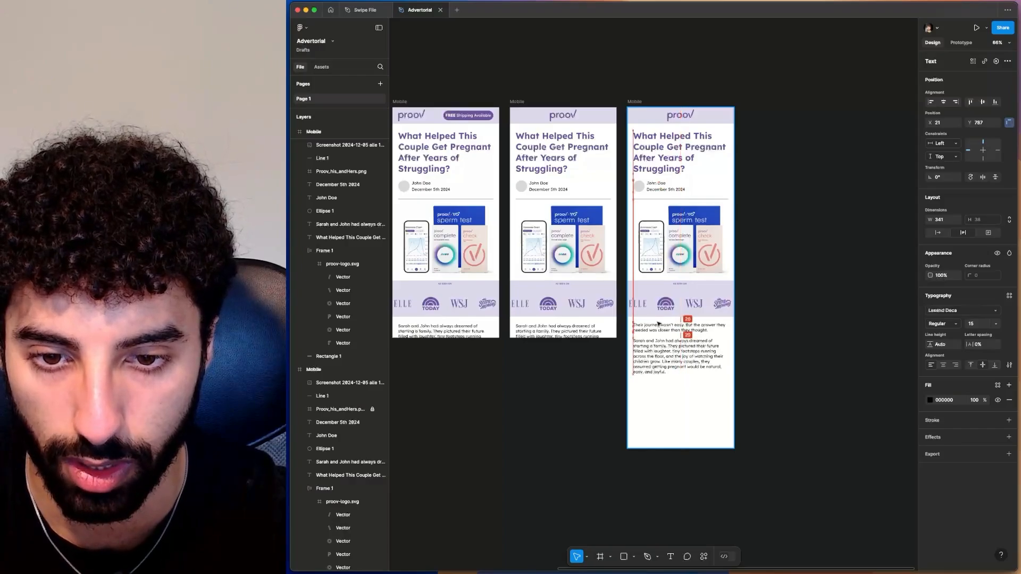
# Set the pasted subheadline's font weight to SemiBold and its size to 16.
pyautogui.click(957, 325)
pyautogui.click(981, 339)
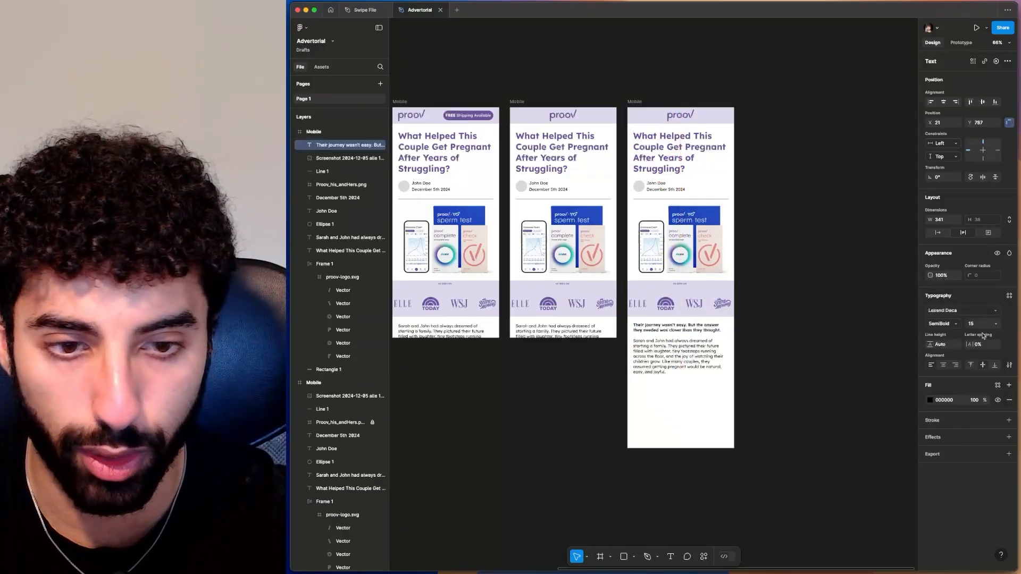
pyautogui.click(1002, 327)
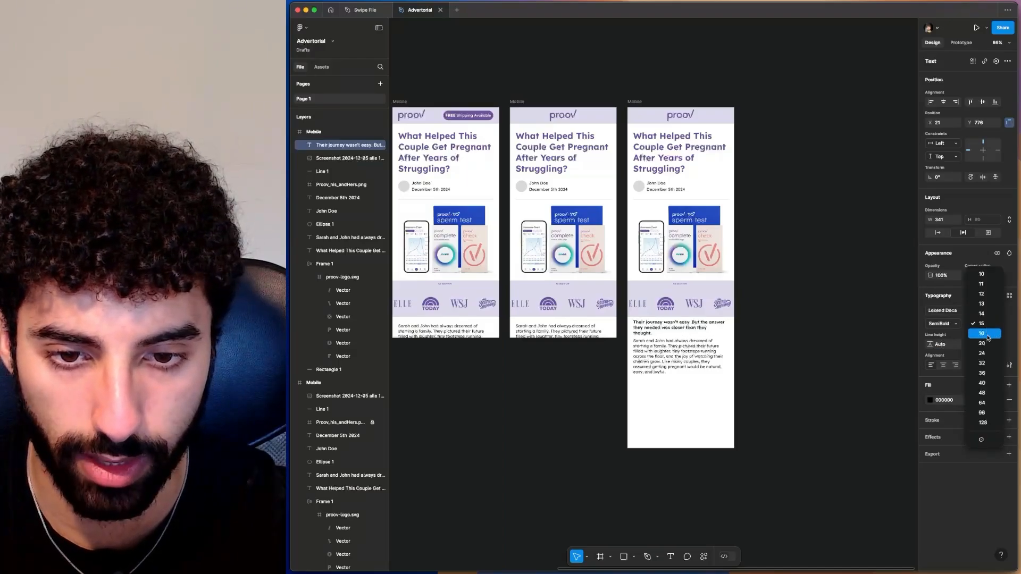
pyautogui.click(976, 336)
# Recolor the subheadline purple 6C54A1 by sampling the color from the press logos strip.
pyautogui.click(930, 400)
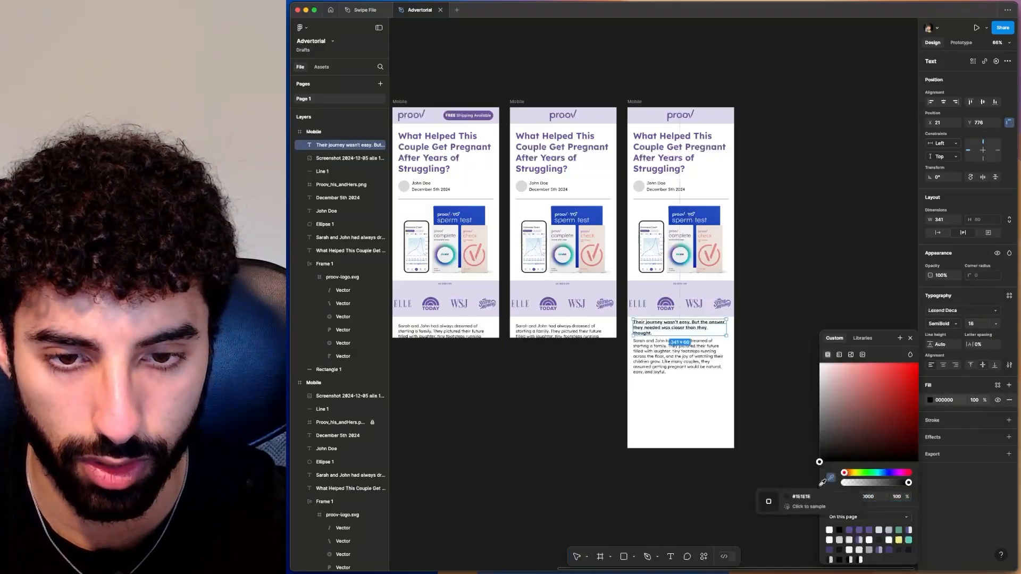
pyautogui.click(831, 478)
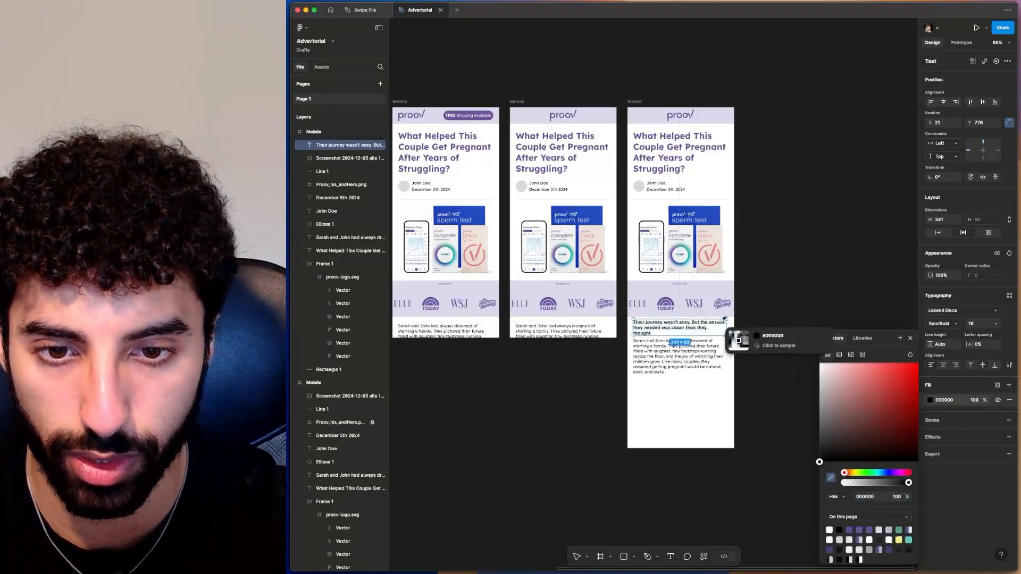
pyautogui.click(672, 296)
pyautogui.click(818, 287)
# Move the subheadline and body paragraph down together, to Y 794 and Y 863.
pyautogui.scroll(5, 818, 286)
pyautogui.click(606, 353)
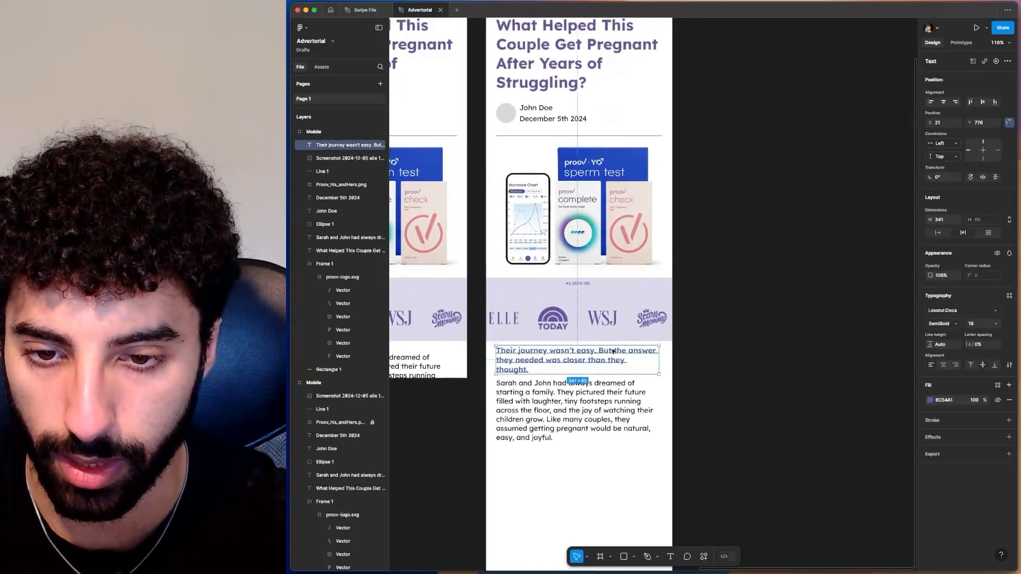
pyautogui.keyDown('shift'); pyautogui.click(585, 391); pyautogui.keyUp('shift')
pyautogui.moveTo(602, 359); pyautogui.dragTo(605, 368)
pyautogui.click(611, 427)
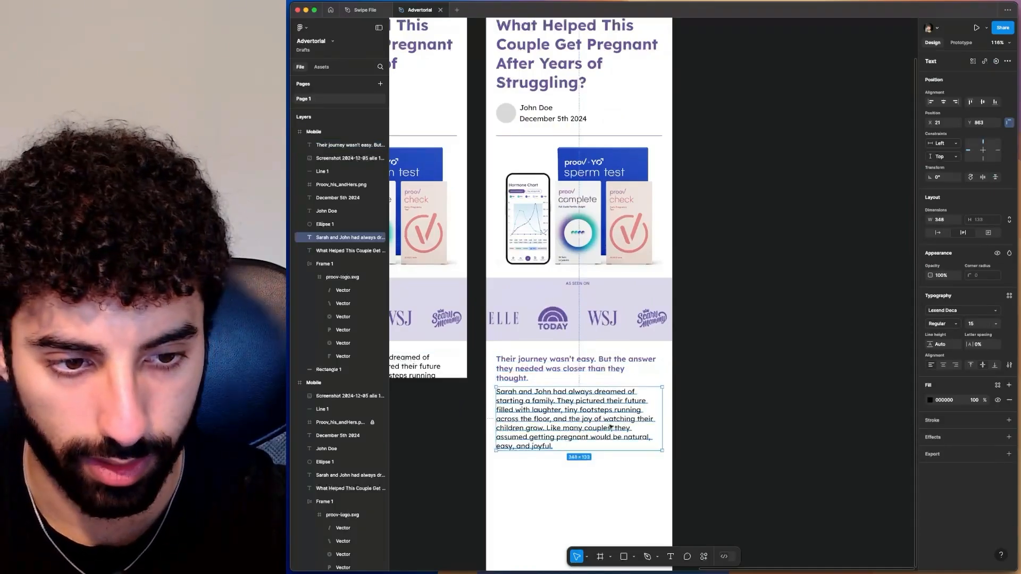
# Increase the subheadline's font size to 24.
pyautogui.click(610, 368)
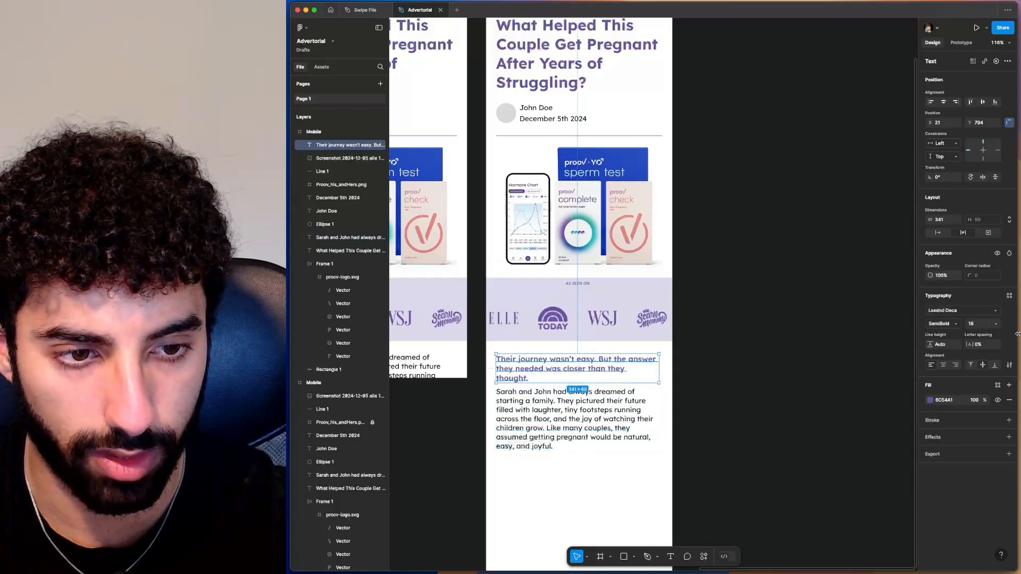
pyautogui.click(995, 324)
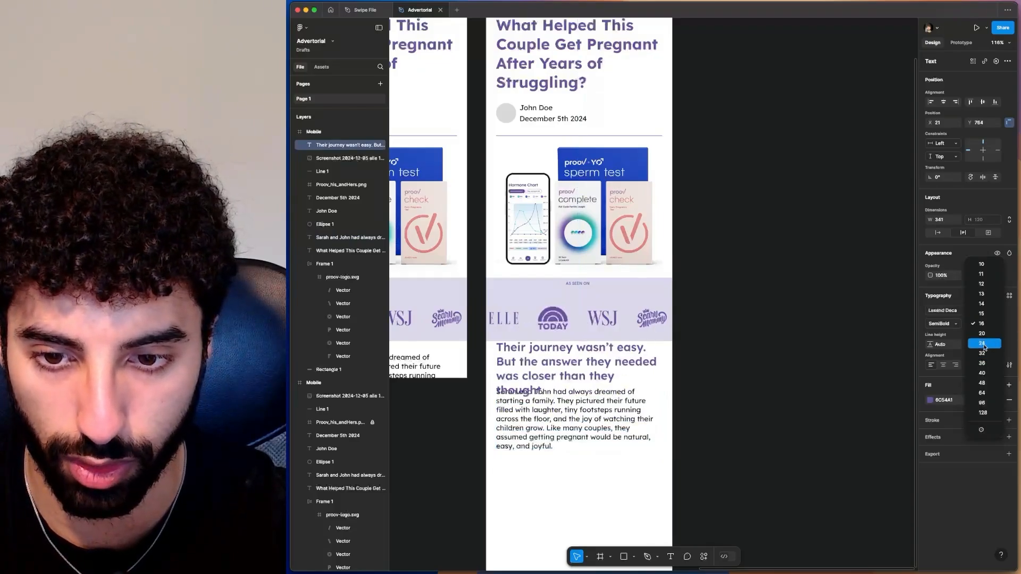
pyautogui.click(984, 344)
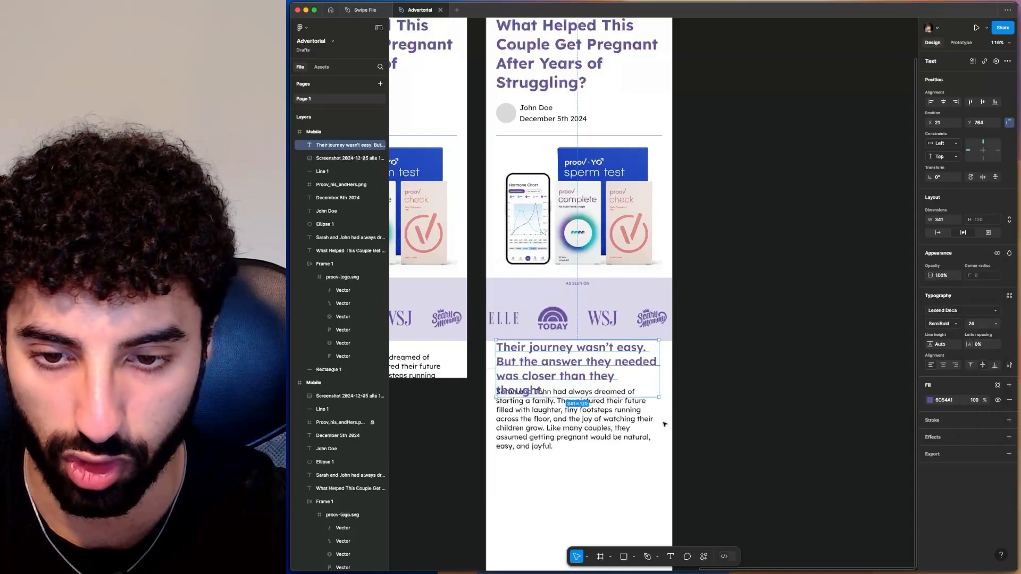
# Move the body paragraph down to Y 931 and the subheadline to Y 789, evening out the gaps around it.
pyautogui.click(632, 433)
pyautogui.moveTo(628, 421); pyautogui.dragTo(628, 453)
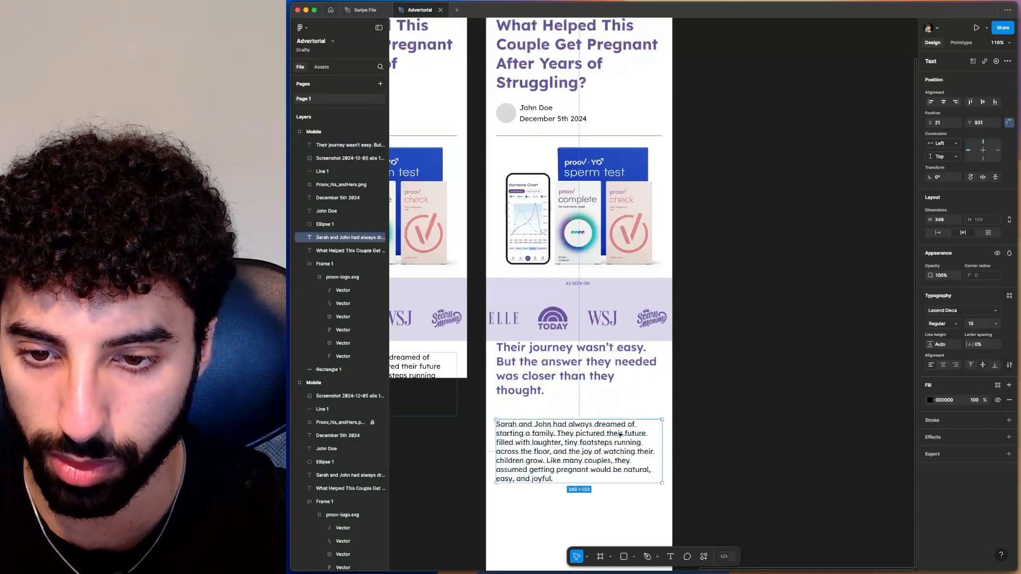
pyautogui.click(621, 365)
pyautogui.moveTo(621, 364); pyautogui.dragTo(621, 376)
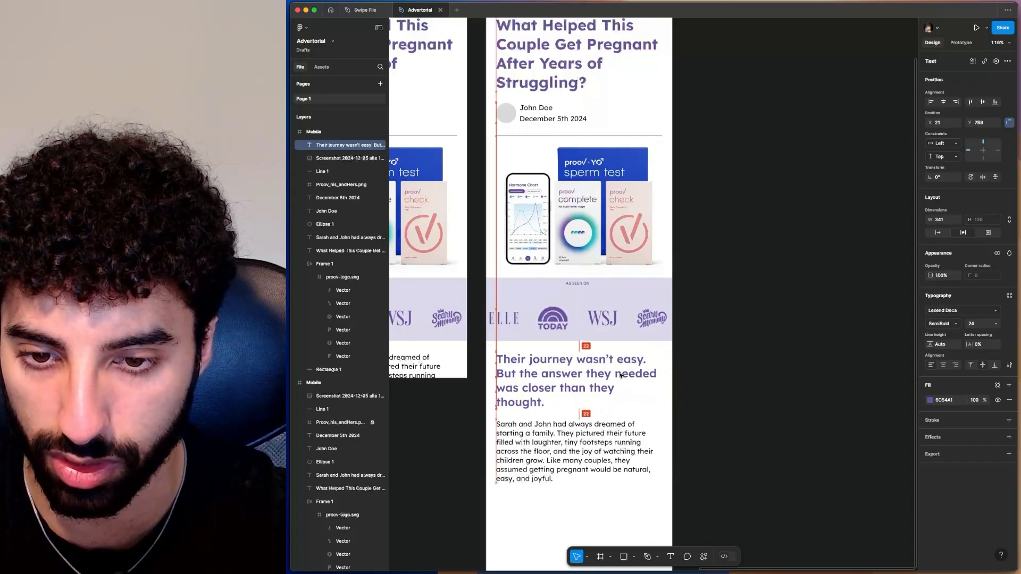
# Deselect the subheadline and compare the four mobile variants side by side, including a close look at the press logos strip.
pyautogui.click(711, 364)
pyautogui.scroll(-5, 711, 364)
pyautogui.hscroll(-1, 711, 365)
pyautogui.scroll(4, 667, 338)
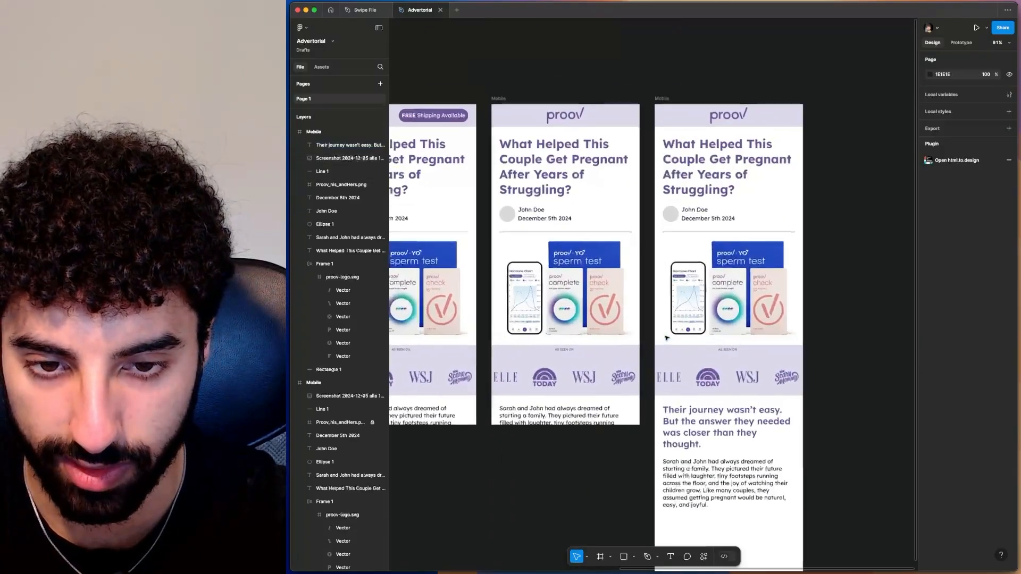
pyautogui.scroll(2, 667, 338)
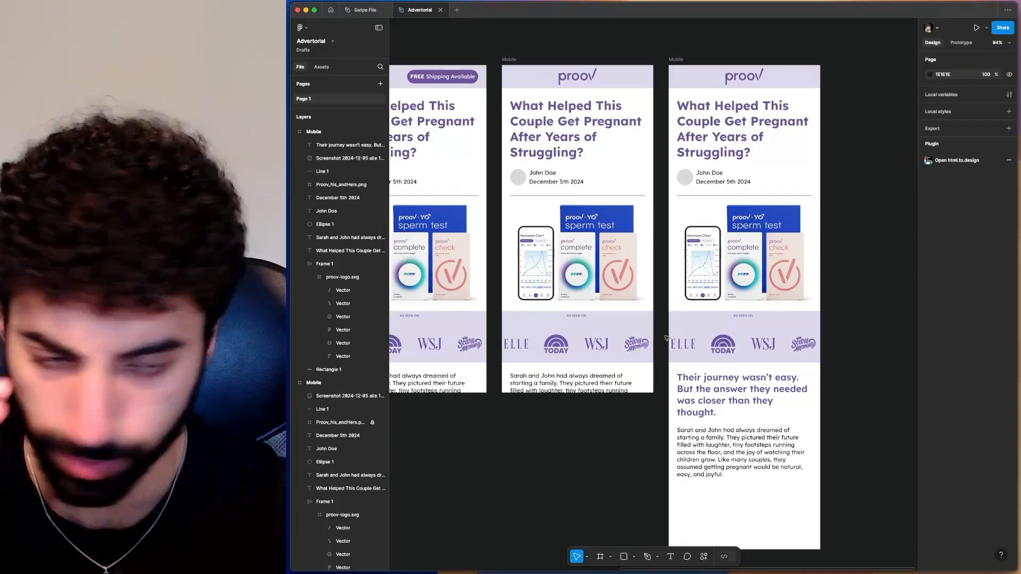
pyautogui.scroll(5, 667, 339)
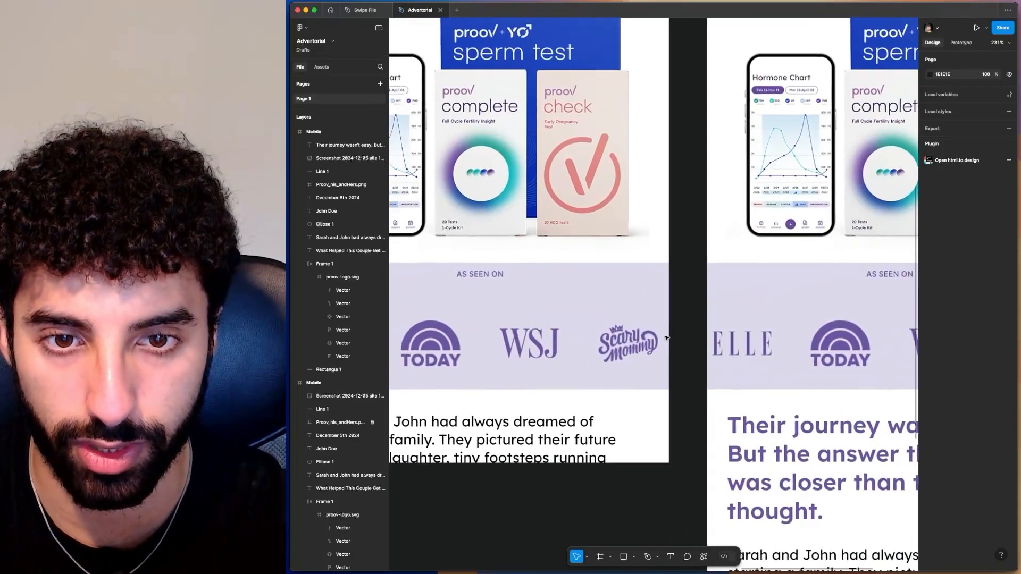
pyautogui.scroll(-8, 666, 339)
pyautogui.scroll(3, 666, 338)
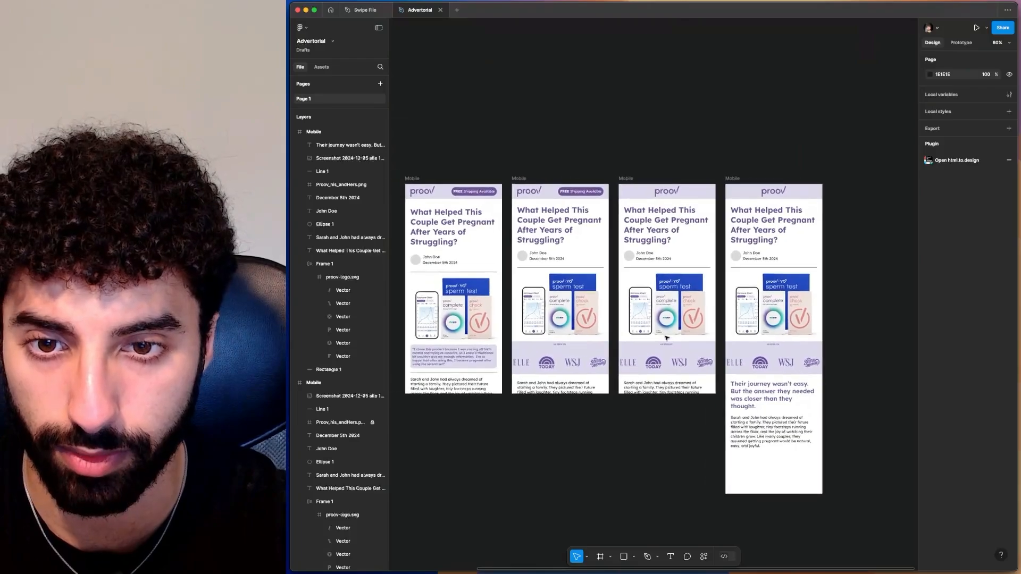
pyautogui.hscroll(-3, 666, 338)
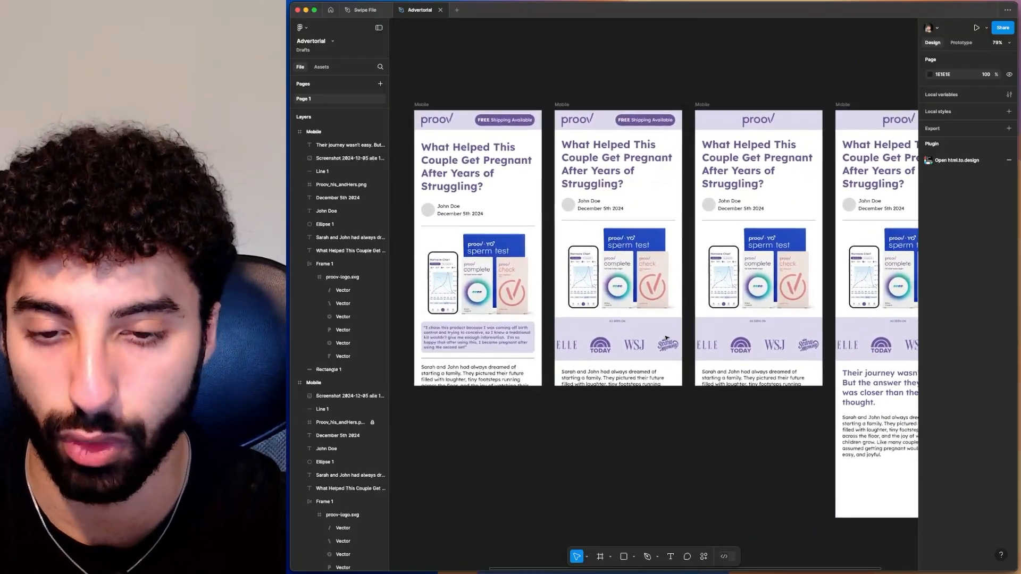
pyautogui.scroll(-2, 666, 338)
pyautogui.hscroll(2, 666, 338)
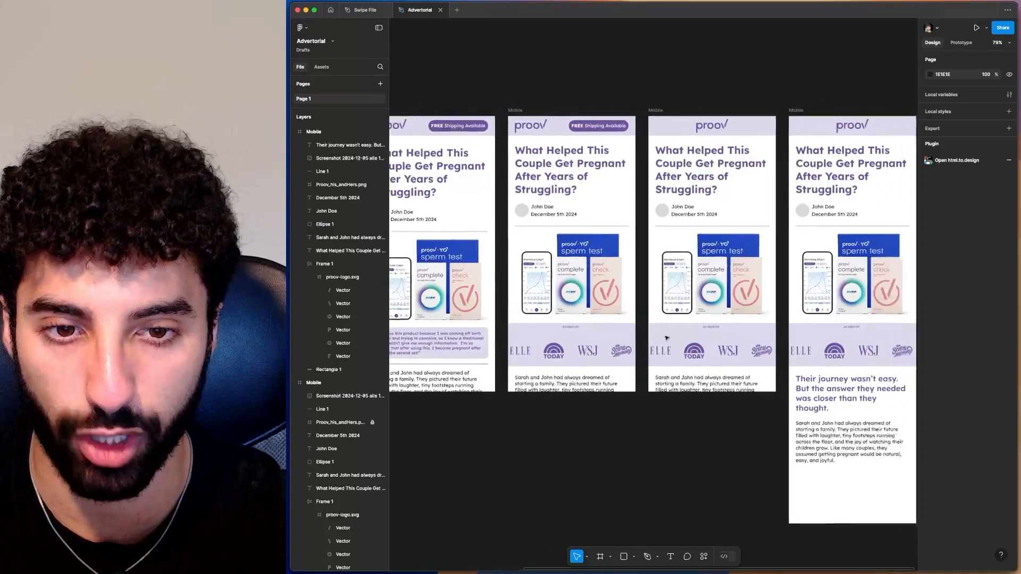
pyautogui.scroll(-4, 666, 339)
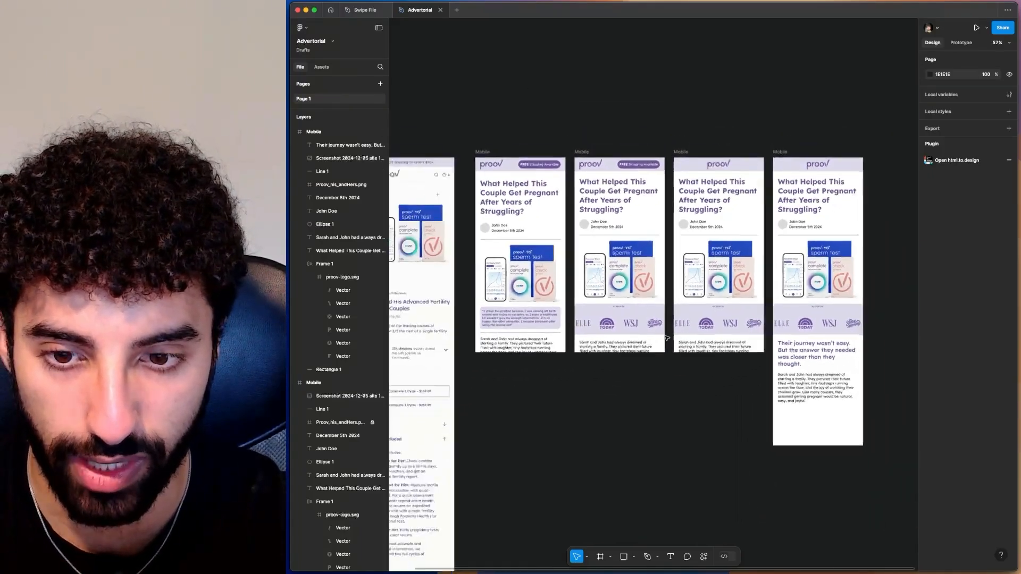
# Inspect the review-quote variant's body paragraph and compare the press-logo variants' headers and the spacing around the subheadline.
pyautogui.scroll(4, 574, 343)
pyautogui.click(565, 343)
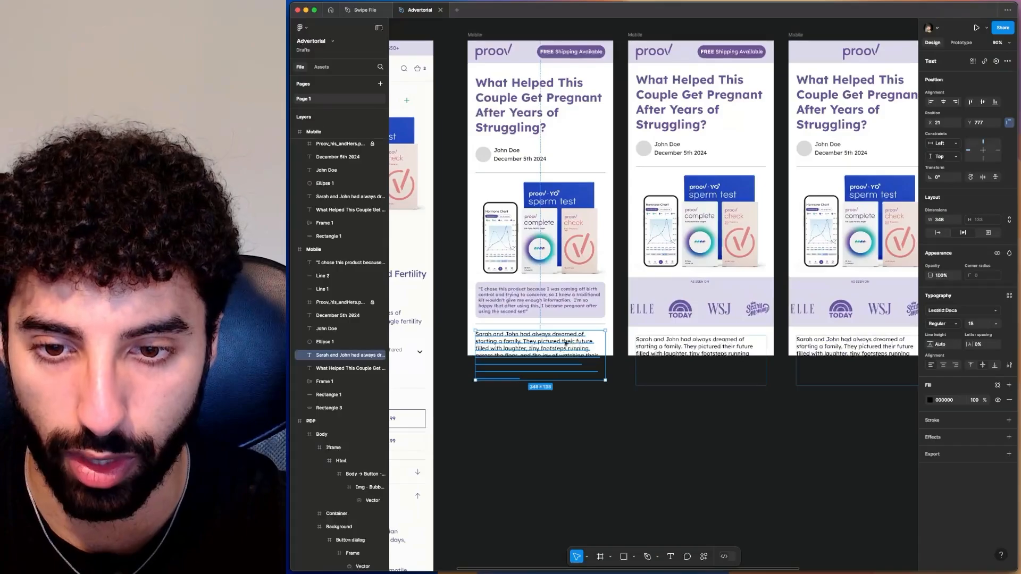
pyautogui.click(610, 438)
pyautogui.hscroll(3, 611, 438)
pyautogui.scroll(-3, 610, 437)
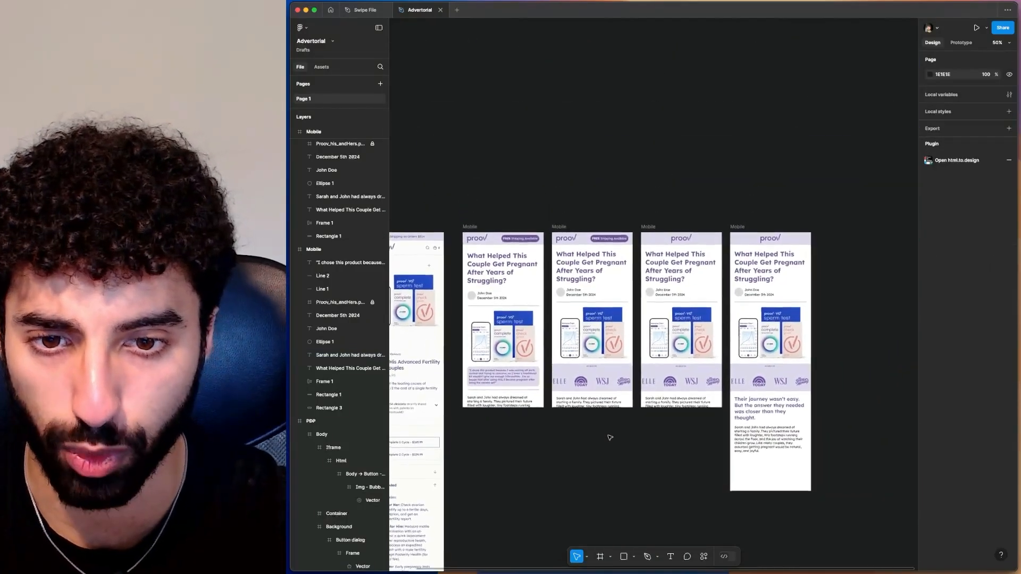
pyautogui.scroll(-2, 610, 438)
pyautogui.scroll(2, 610, 438)
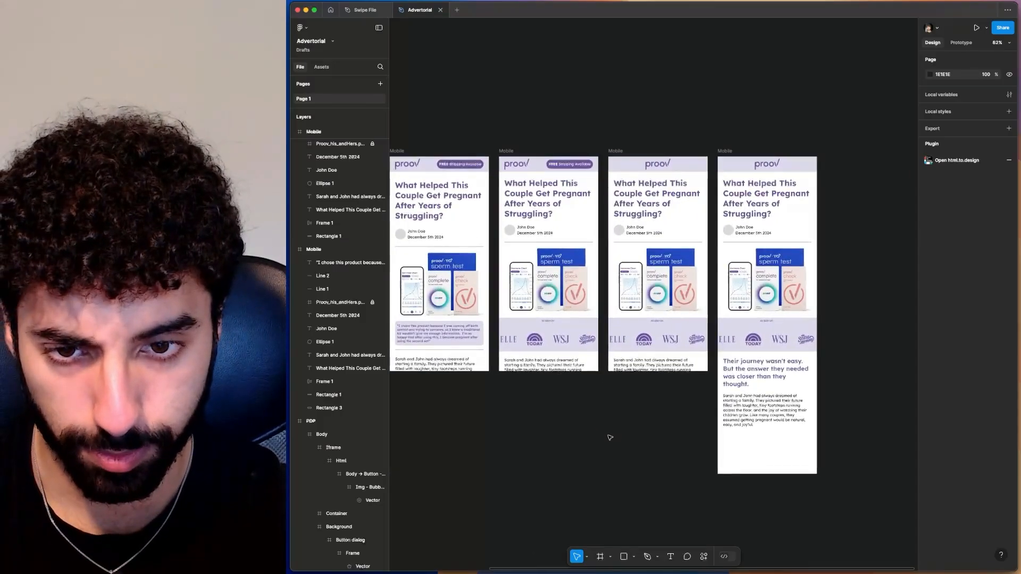
pyautogui.scroll(5, 610, 438)
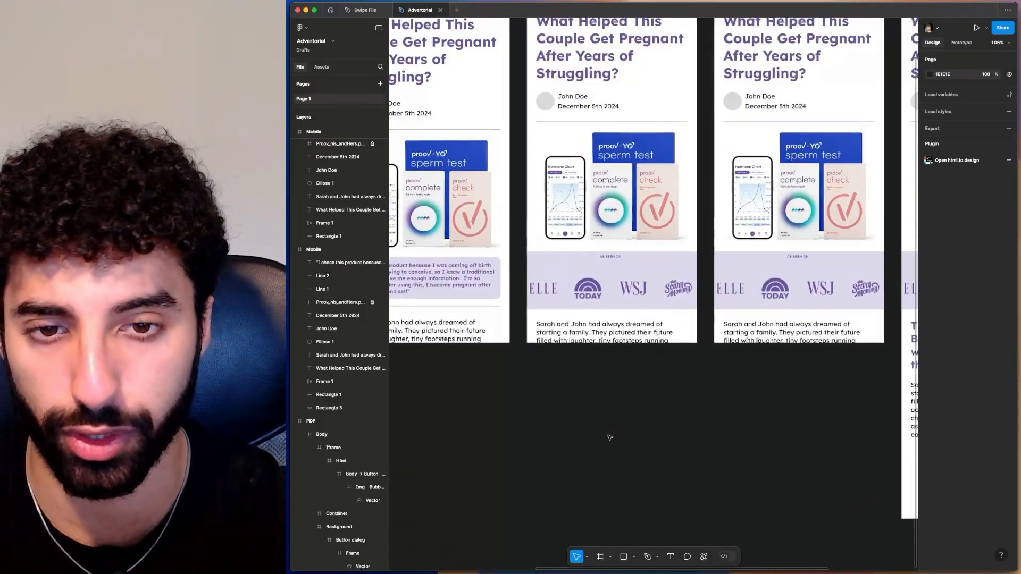
pyautogui.scroll(-5, 610, 438)
pyautogui.scroll(5, 610, 438)
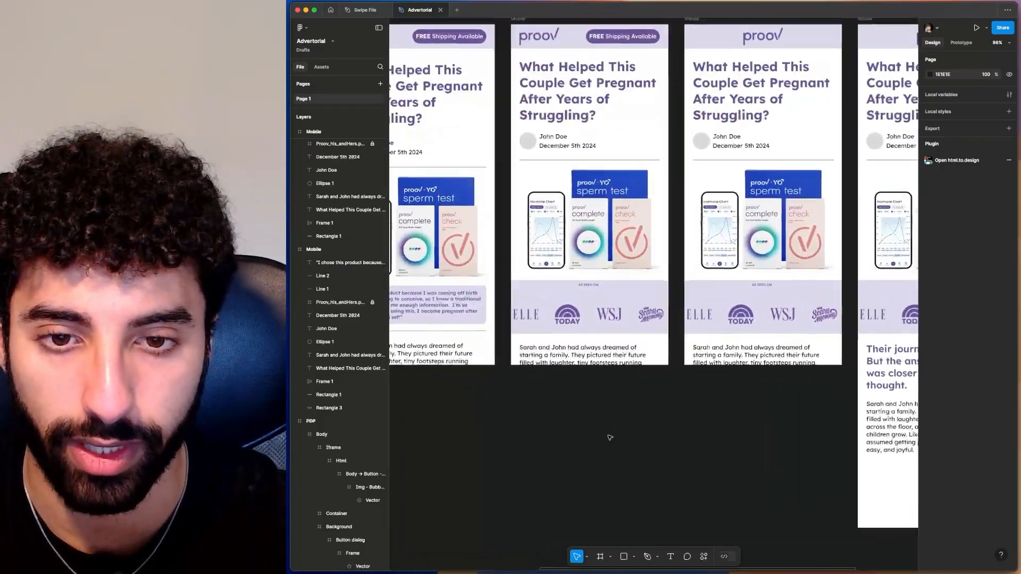
pyautogui.scroll(2, 576, 439)
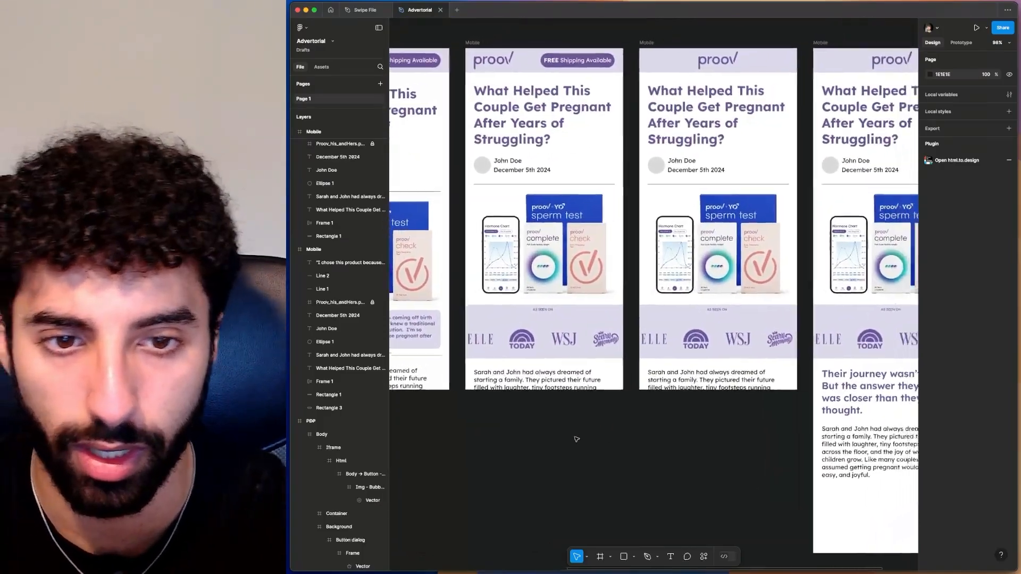
pyautogui.hscroll(-3, 577, 439)
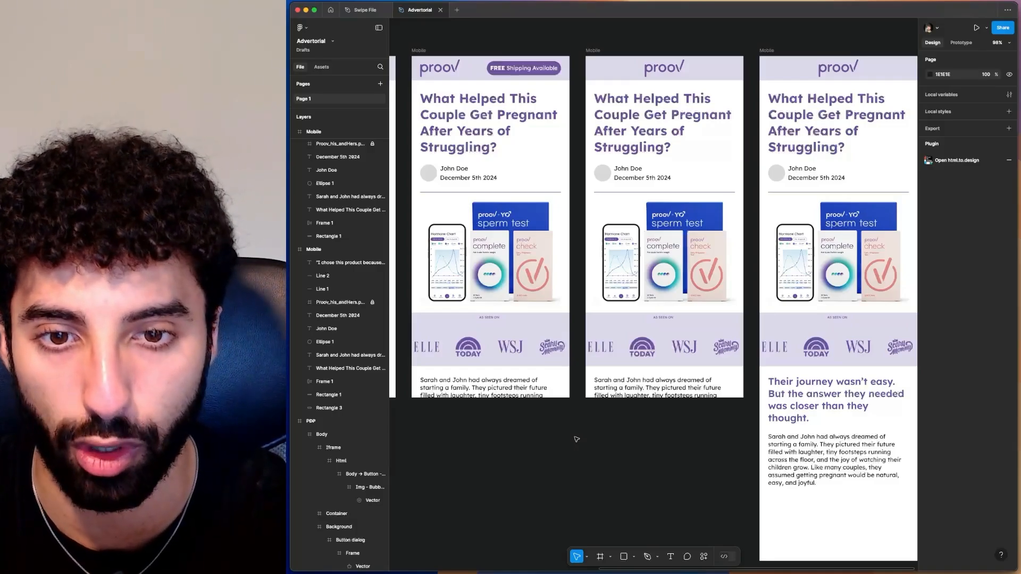
pyautogui.hscroll(-2, 637, 434)
pyautogui.hscroll(2, 637, 435)
pyautogui.scroll(1, 638, 435)
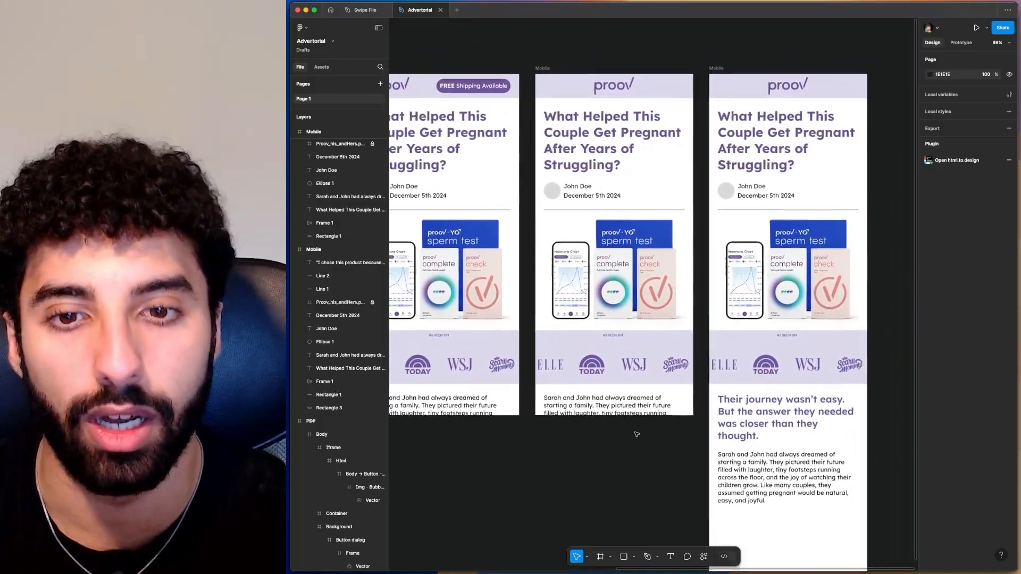
pyautogui.hscroll(-2, 637, 435)
pyautogui.scroll(-1, 637, 434)
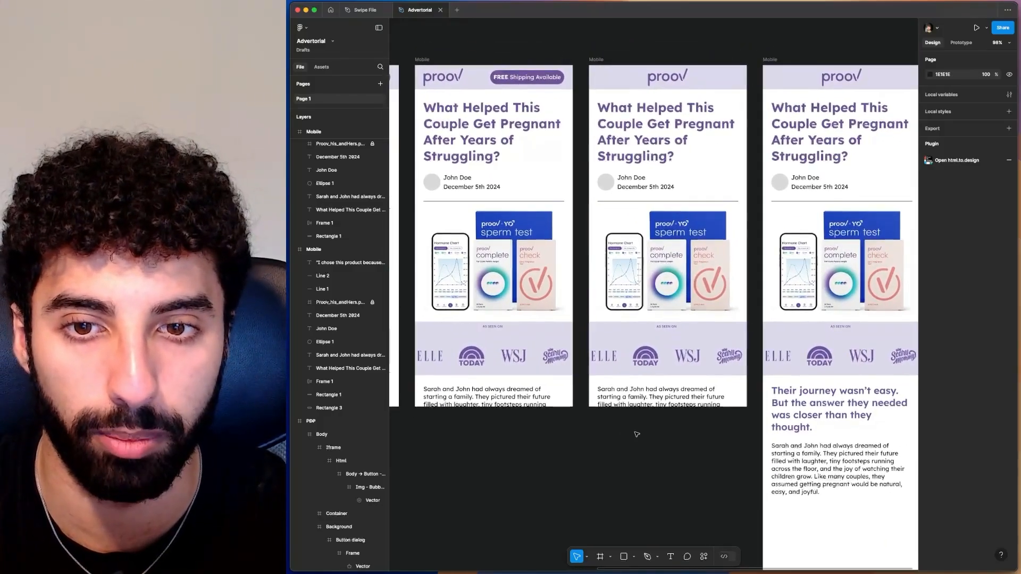